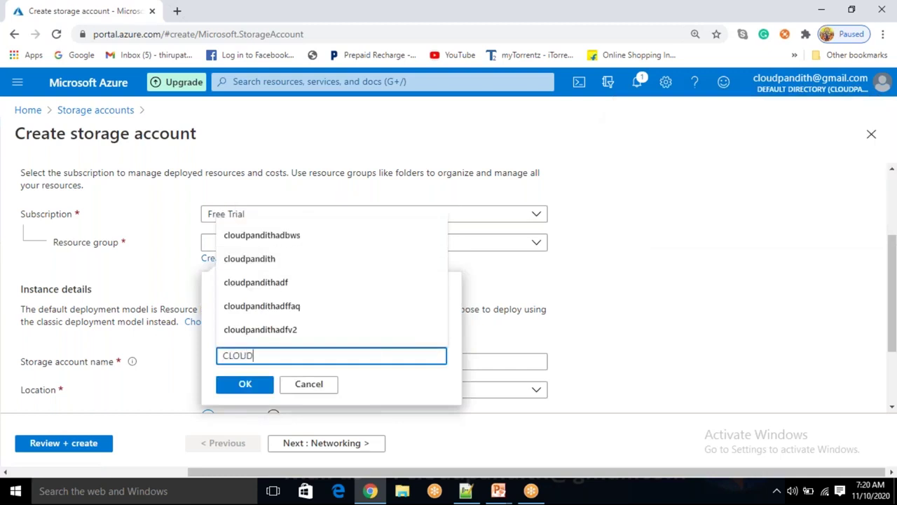
pyautogui.write('DITH-BI-MA')
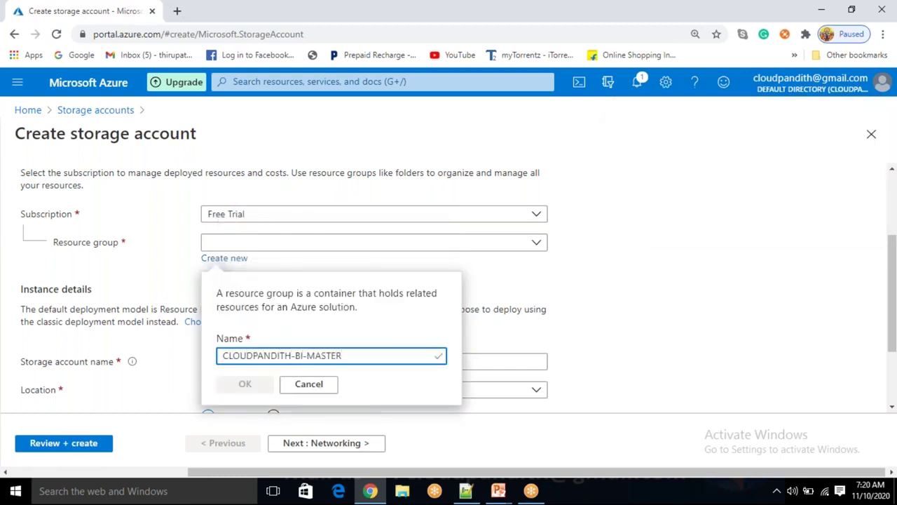
pyautogui.write('STER')
pyautogui.hotkey('ctrl', 'a')
pyautogui.press('BackSpace')
# - Create a new resource group named cloudpandith-bi-master-program1 for the storage account
pyautogui.write('cloudpandith-b')
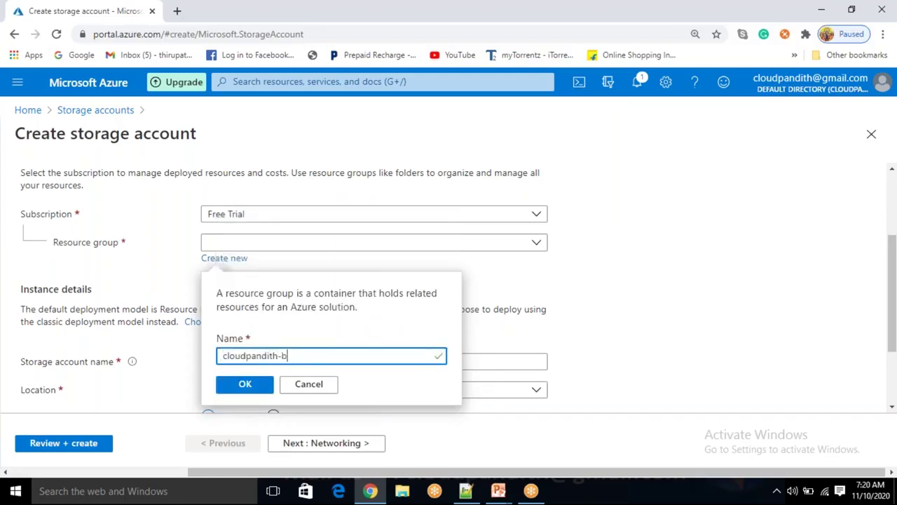
pyautogui.write('i-master-program1')
pyautogui.click(252, 382)
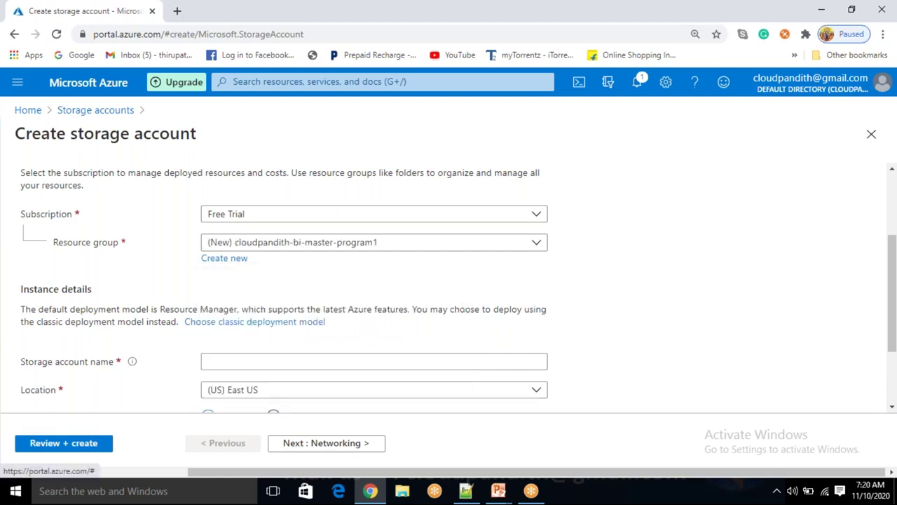
# - Name the storage account cloudpandithcust1, keep the other default settings, and create it after validation
pyautogui.scroll(-1, 278, 290)
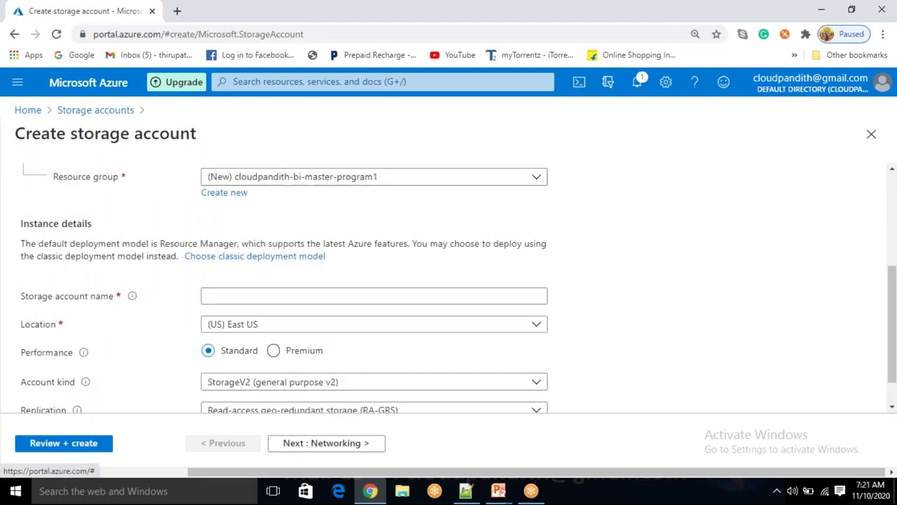
pyautogui.click(240, 293)
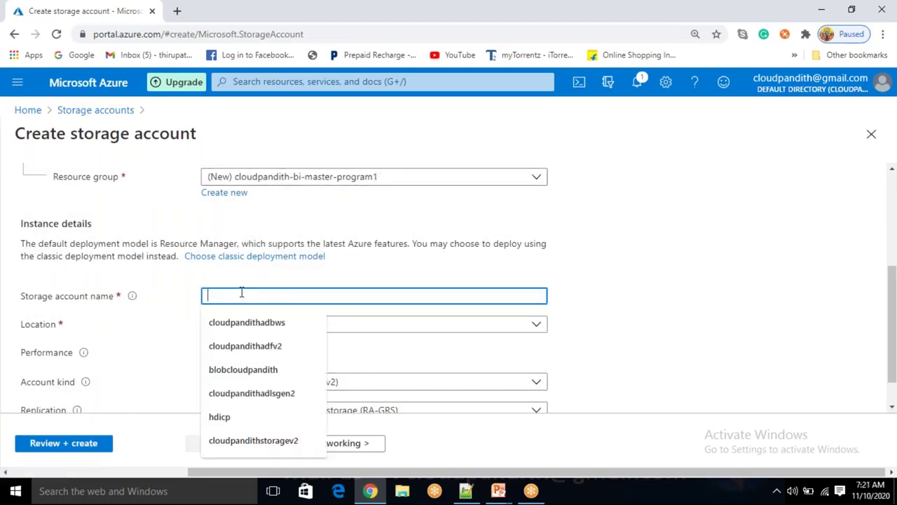
pyautogui.write('cloudpandit')
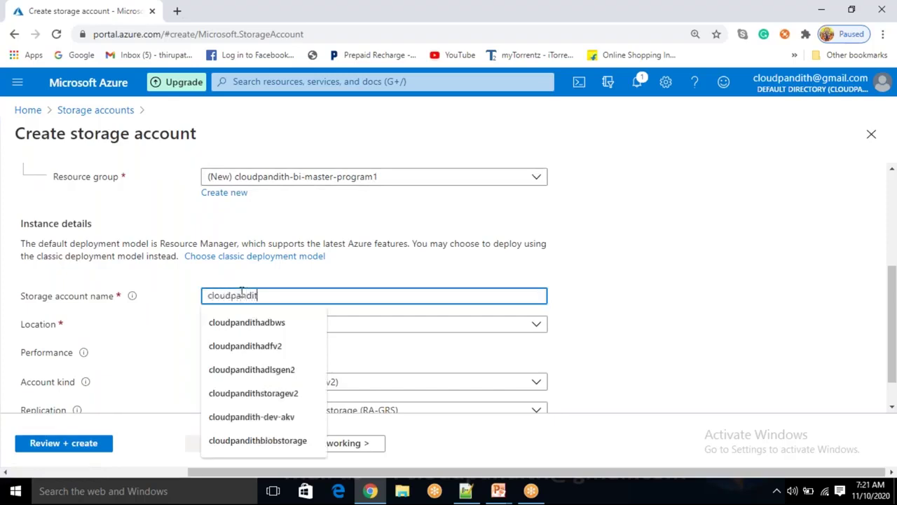
pyautogui.write('hcust1')
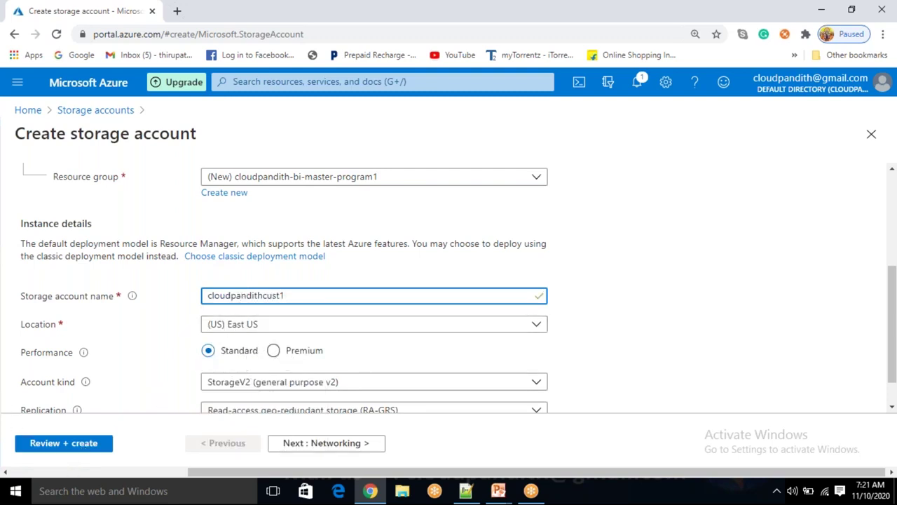
pyautogui.scroll(-1, 304, 344)
pyautogui.click(82, 446)
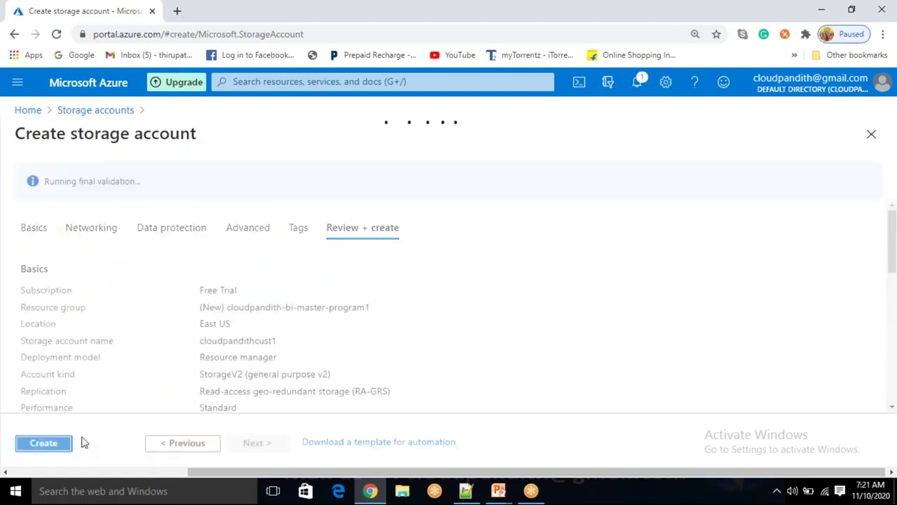
pyautogui.moveTo(65, 181); pyautogui.dragTo(141, 182)
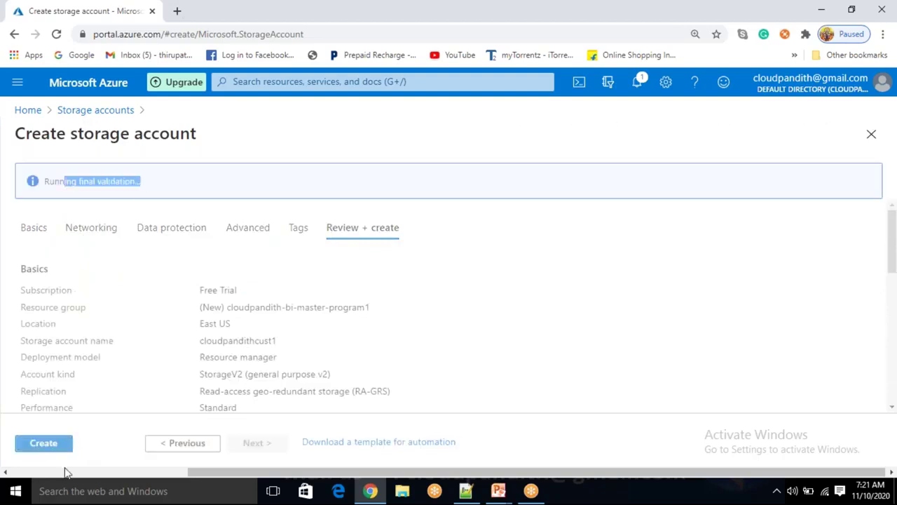
pyautogui.click(42, 450)
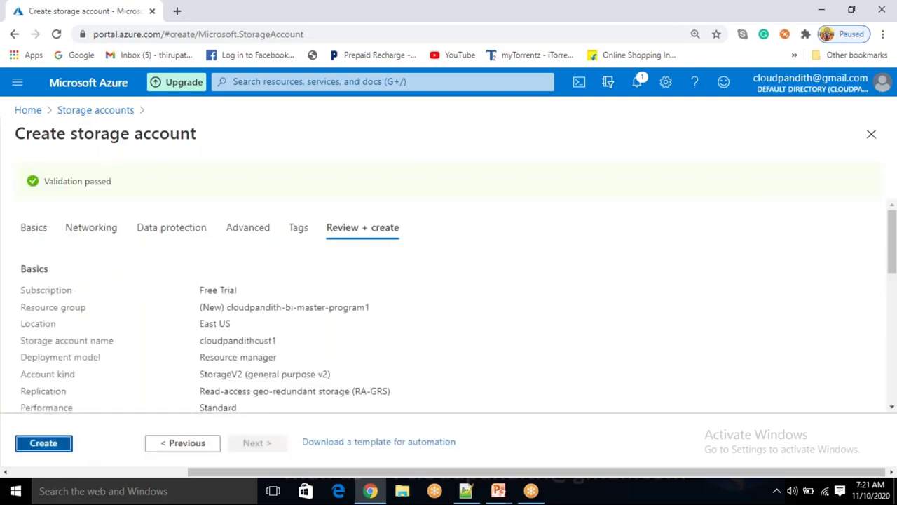
# - Open the Azure portal in a new browser tab and go to the Data factories service
pyautogui.click(177, 10)
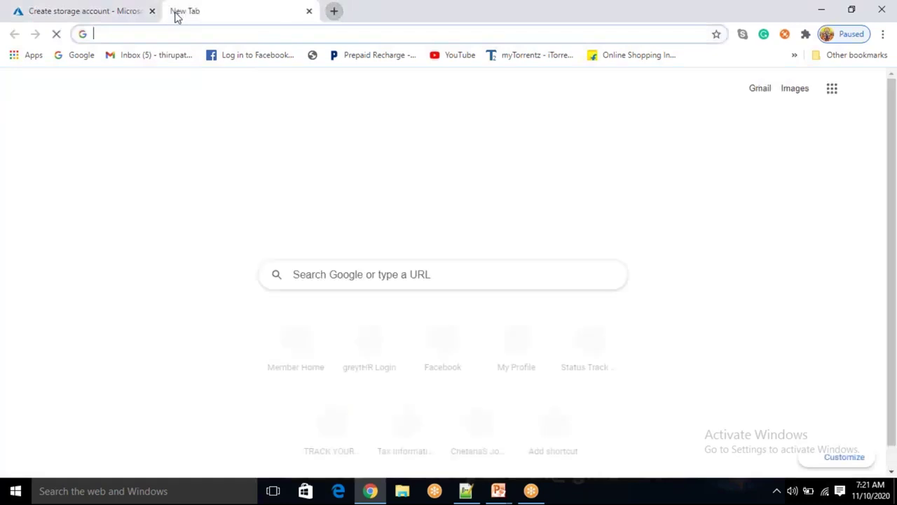
pyautogui.write('port')
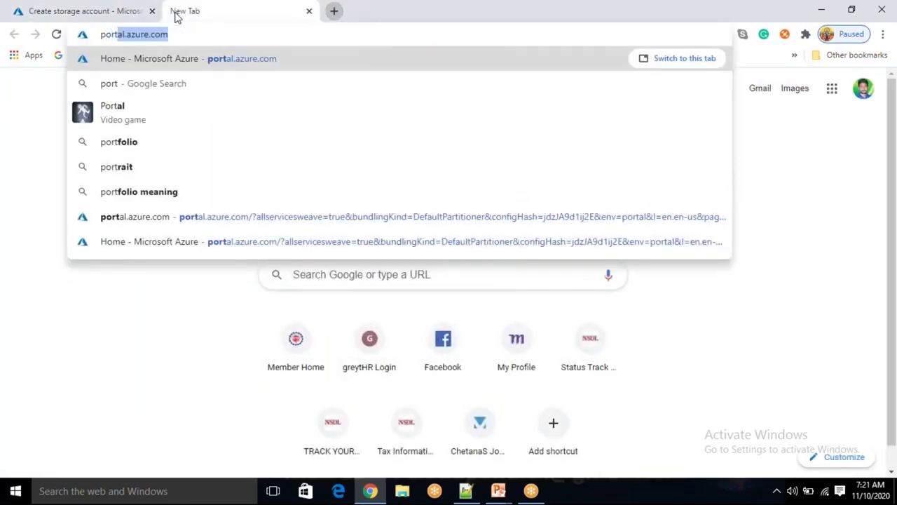
pyautogui.press('Return')
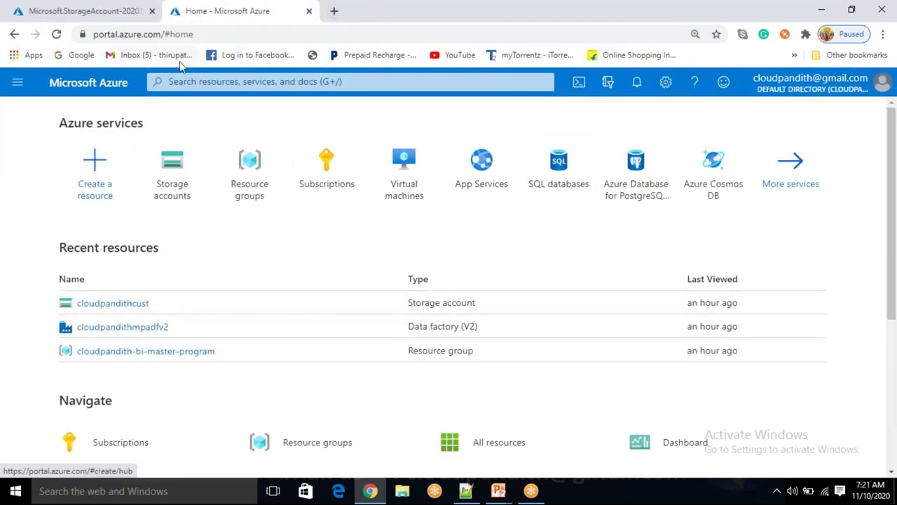
pyautogui.click(188, 82)
pyautogui.write('data fa')
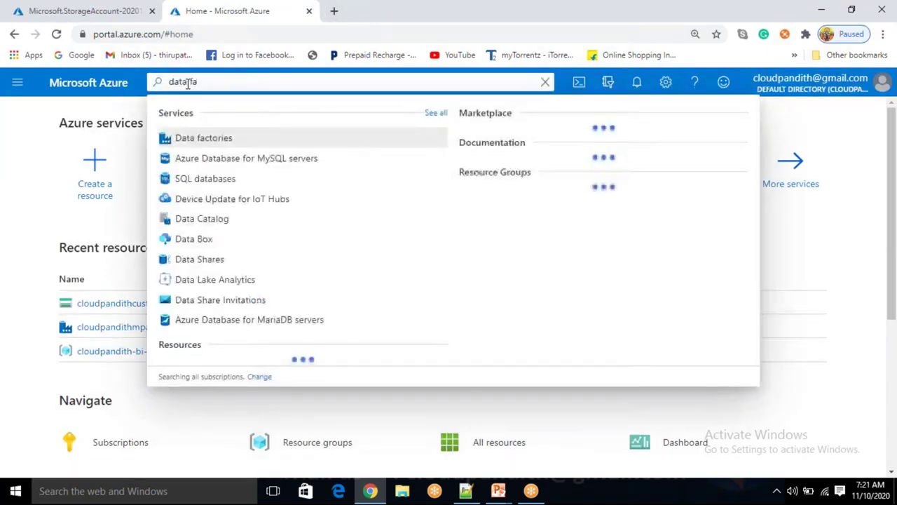
pyautogui.click(198, 140)
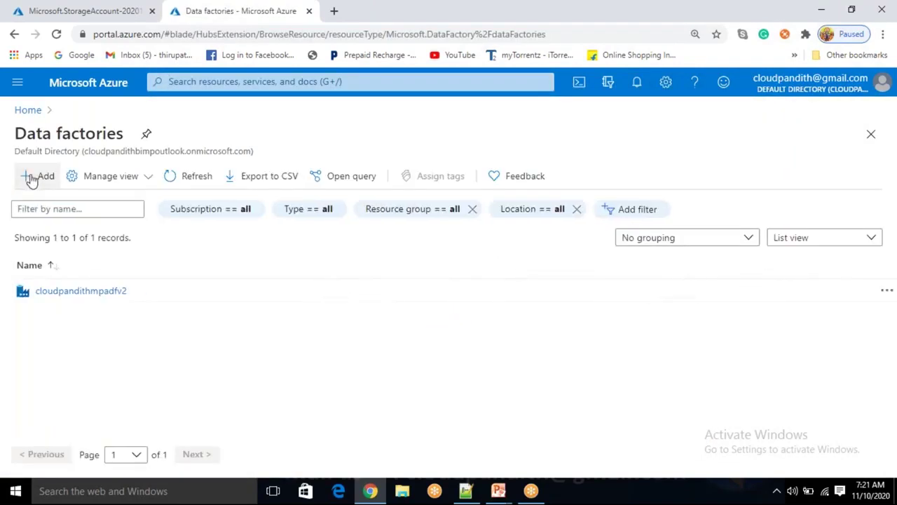
# - Start a new data factory in resource group cloudpandith-bi-master-program1 and name it cloudpandithadfv21
pyautogui.click(31, 179)
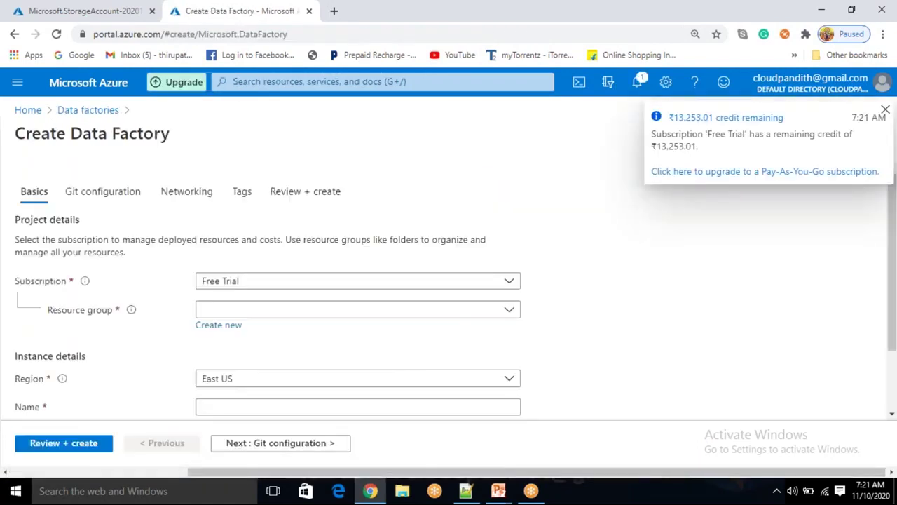
pyautogui.click(234, 312)
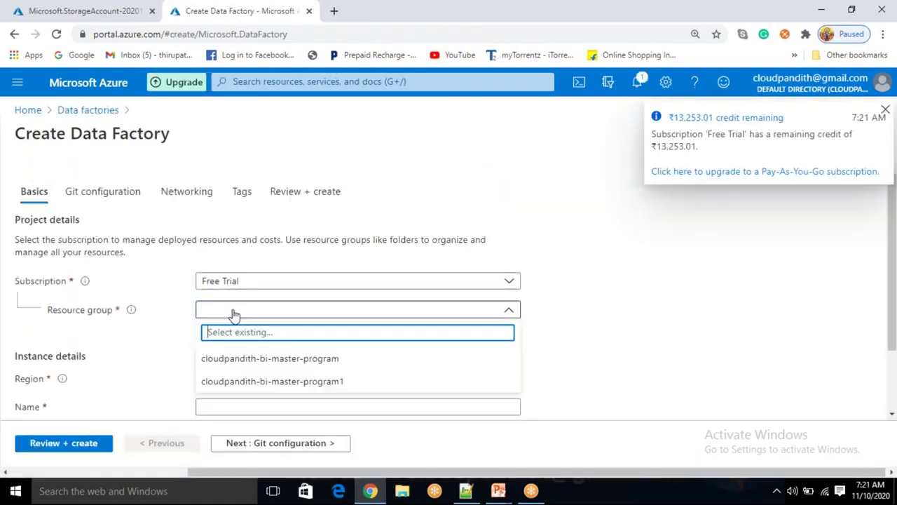
pyautogui.click(265, 378)
pyautogui.scroll(-1, 265, 379)
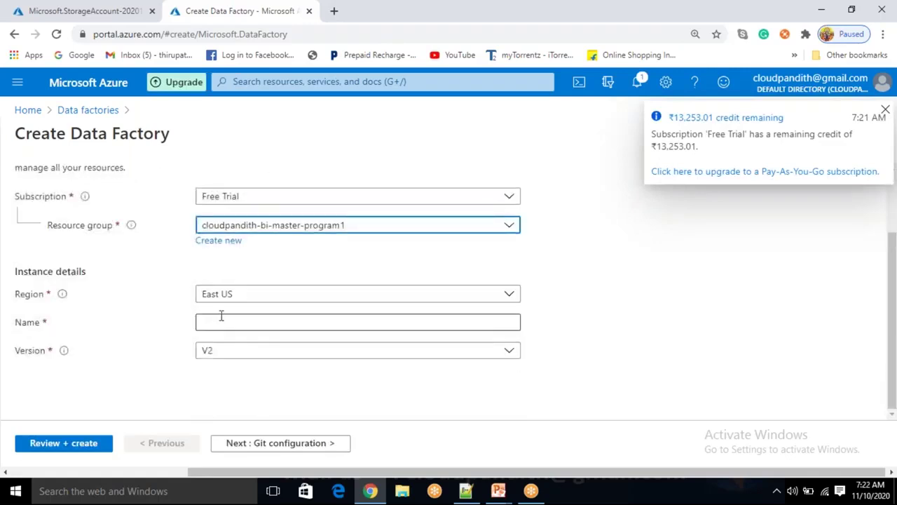
pyautogui.click(218, 322)
pyautogui.write('clo')
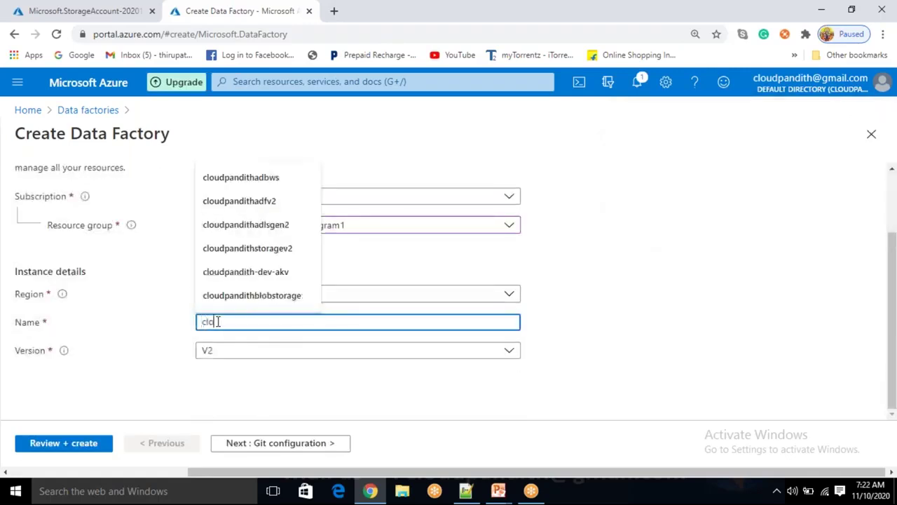
pyautogui.write('udpandithadfv21')
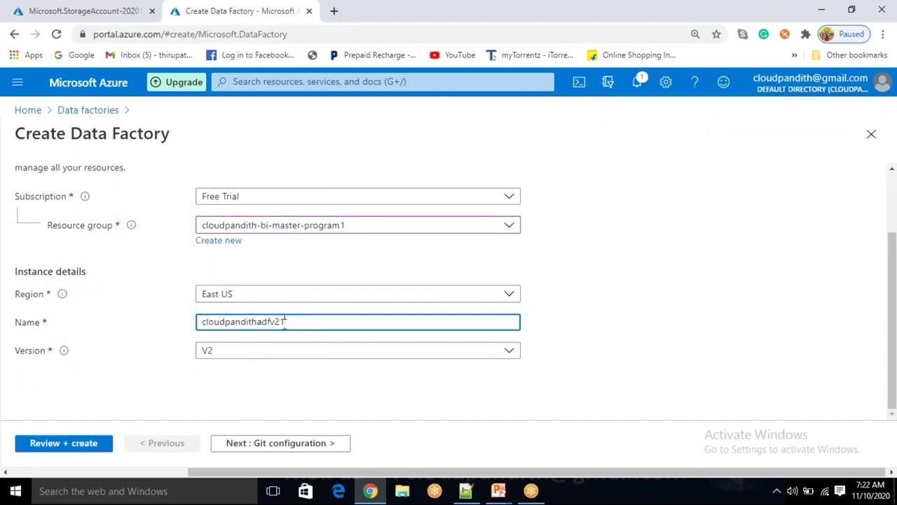
pyautogui.moveTo(284, 321); pyautogui.dragTo(278, 322)
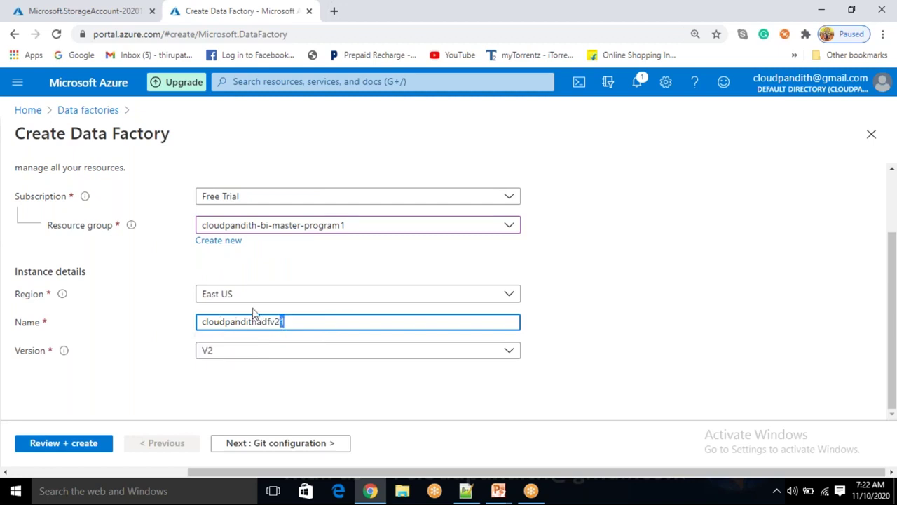
pyautogui.click(627, 329)
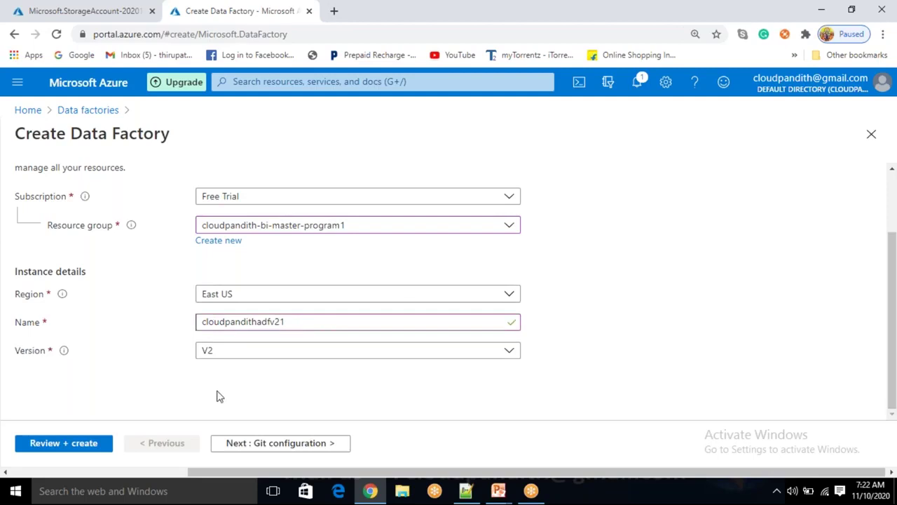
# - Choose to configure Git later for the data factory, and create it after validation
pyautogui.click(83, 447)
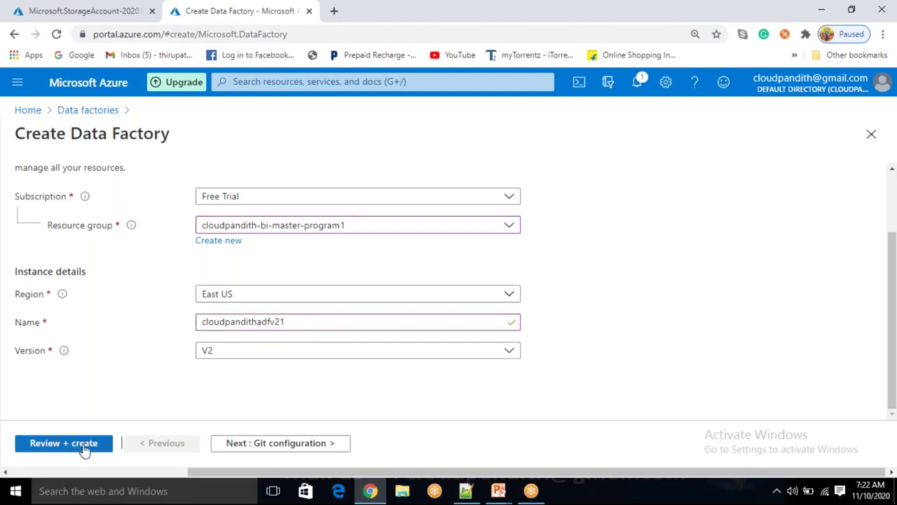
pyautogui.click(282, 448)
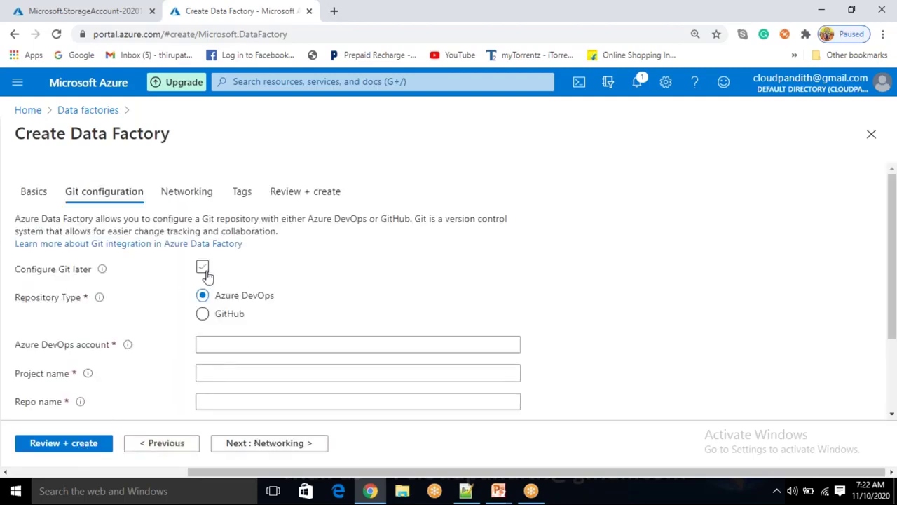
pyautogui.click(204, 271)
pyautogui.click(77, 452)
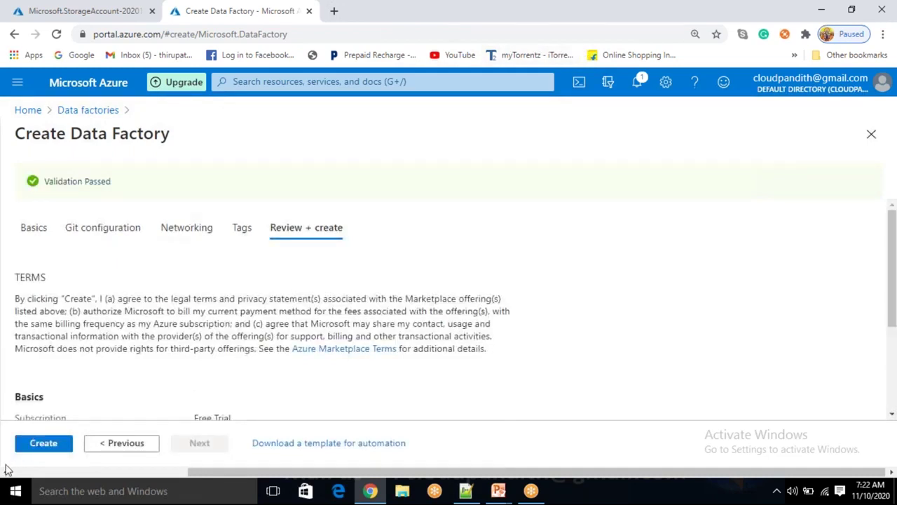
pyautogui.click(30, 447)
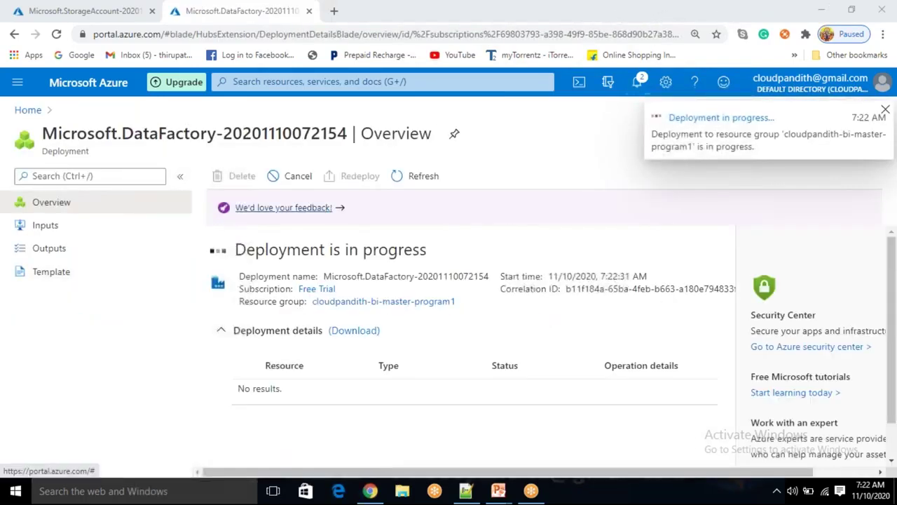
# - Open the containers of the deployed cloudpandithcust1 storage account and create a private container named input
pyautogui.click(85, 14)
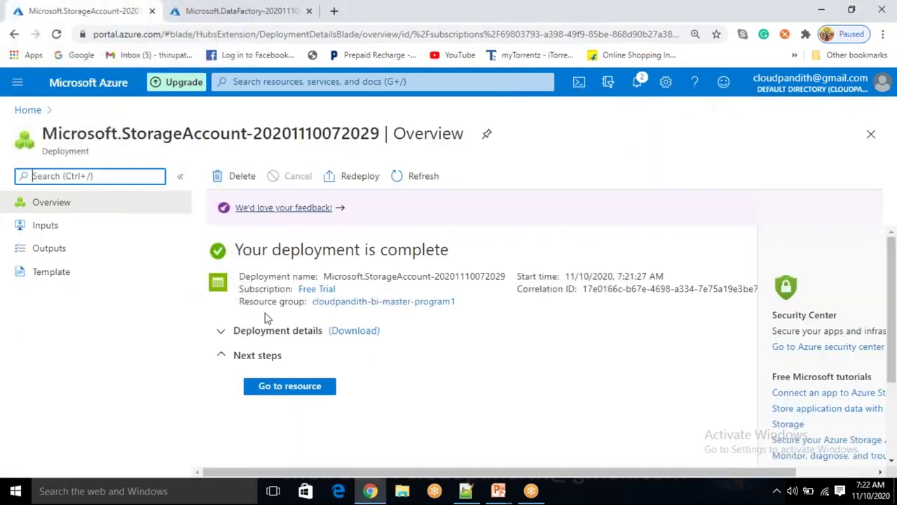
pyautogui.click(297, 388)
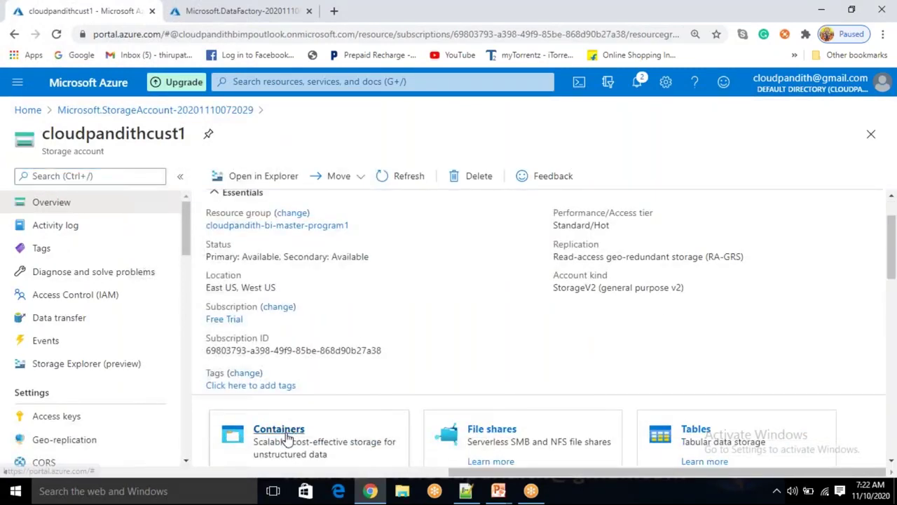
pyautogui.click(278, 430)
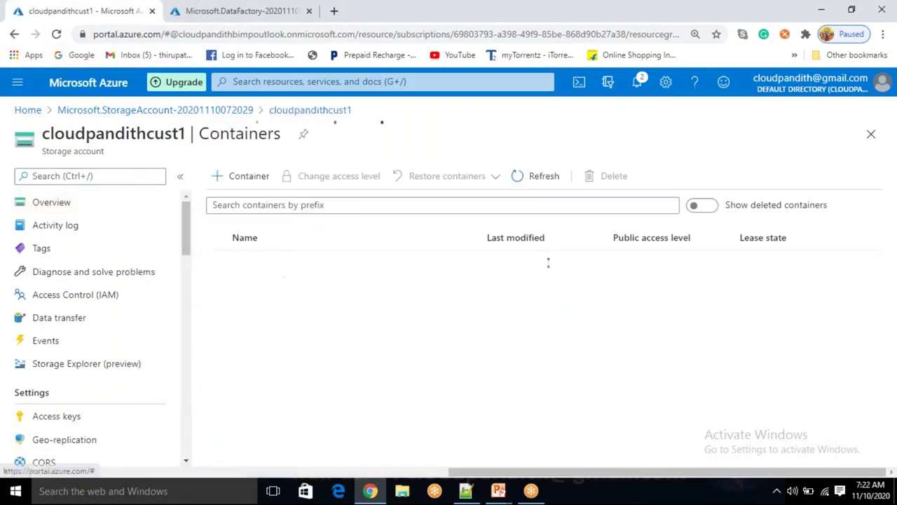
pyautogui.click(244, 185)
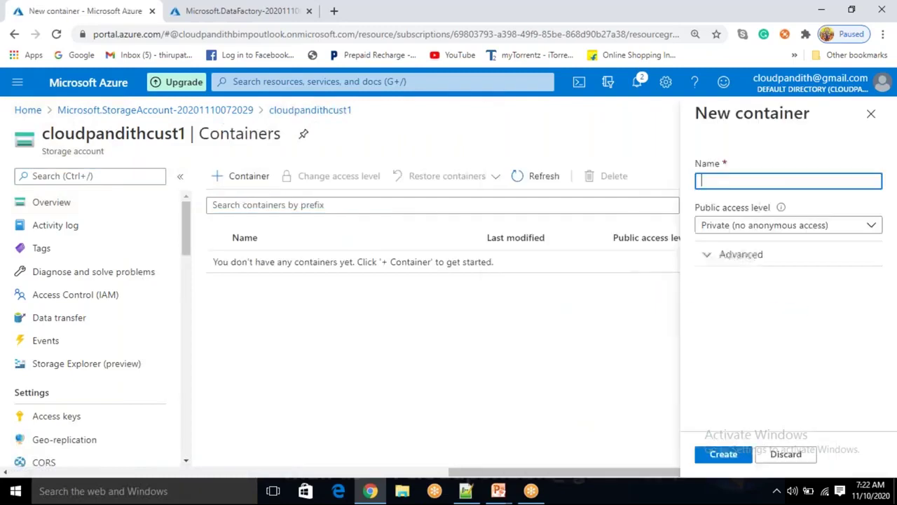
pyautogui.write('input')
pyautogui.click(723, 454)
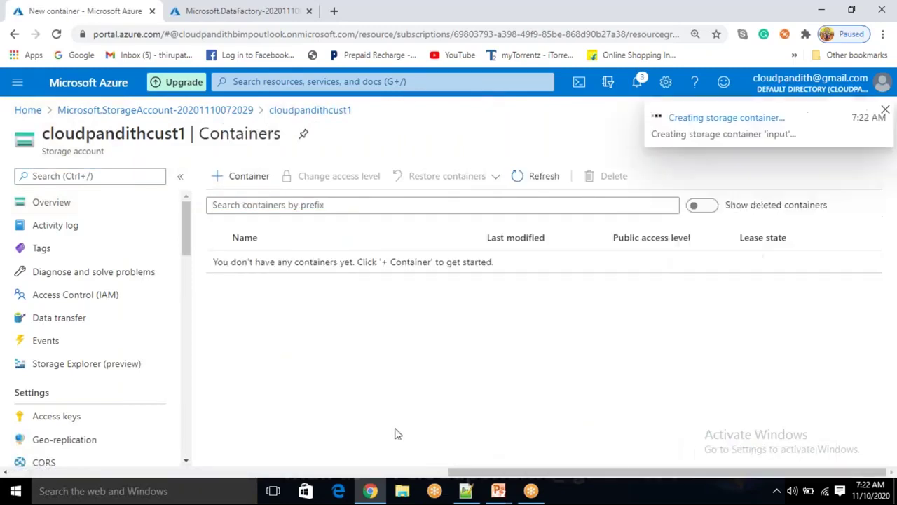
# - Create a second private container named output in the cloudpandithcust1 storage account
pyautogui.click(247, 180)
pyautogui.write('outup')
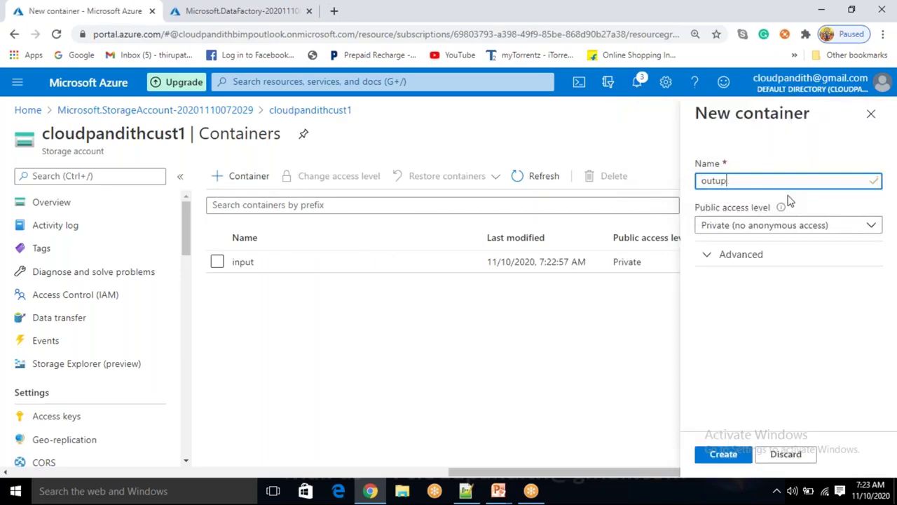
pyautogui.write('utput')
pyautogui.click(723, 455)
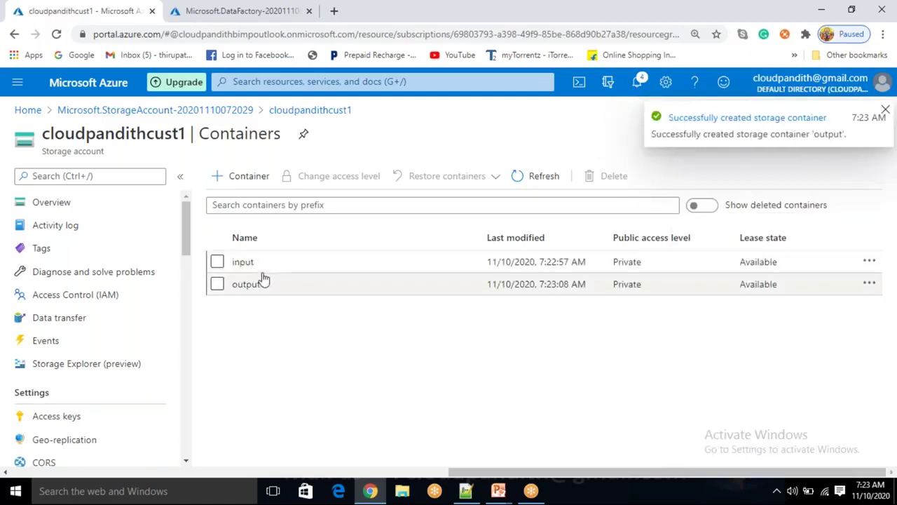
# - Create a third private container named deletelogs in the cloudpandithcust1 storage account
pyautogui.click(257, 180)
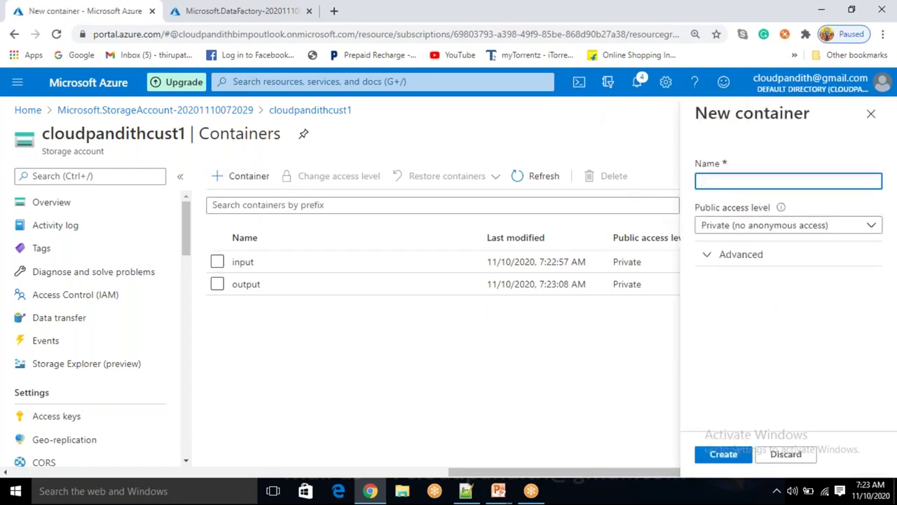
pyautogui.click(745, 183)
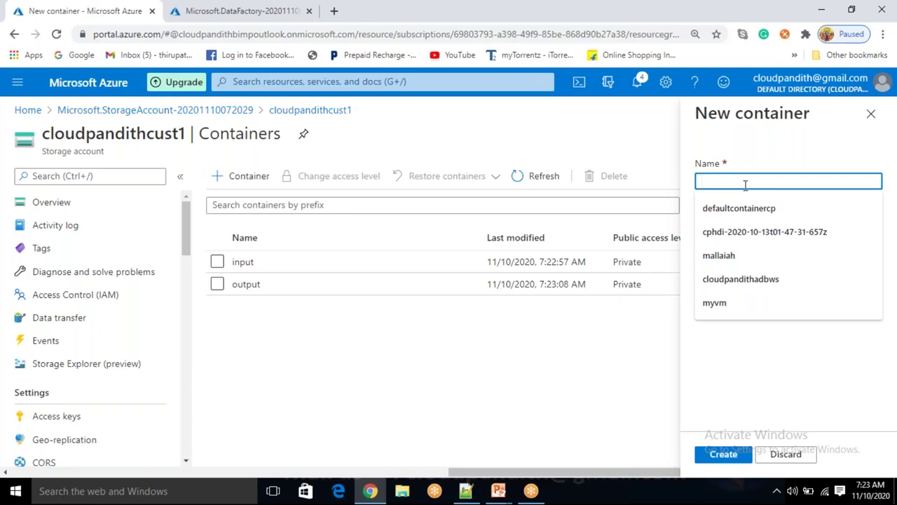
pyautogui.write('deletelo')
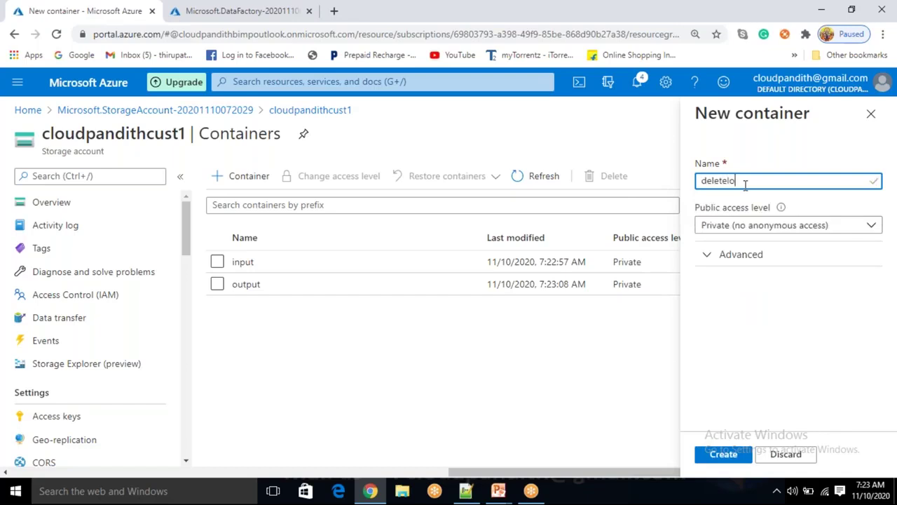
pyautogui.write('gs')
pyautogui.click(727, 458)
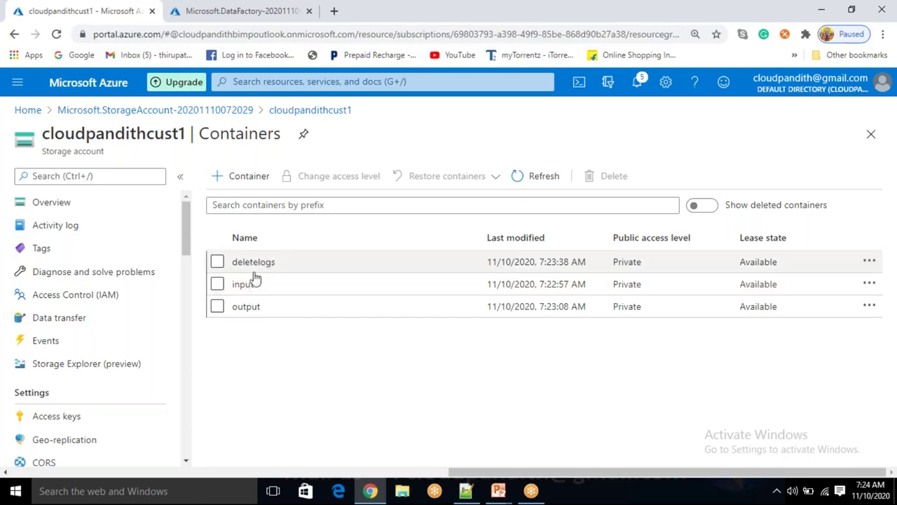
# - Upload cust.csv and emp.csv from the set-comma folder to the input container, and dismiss the upload pane
pyautogui.click(245, 284)
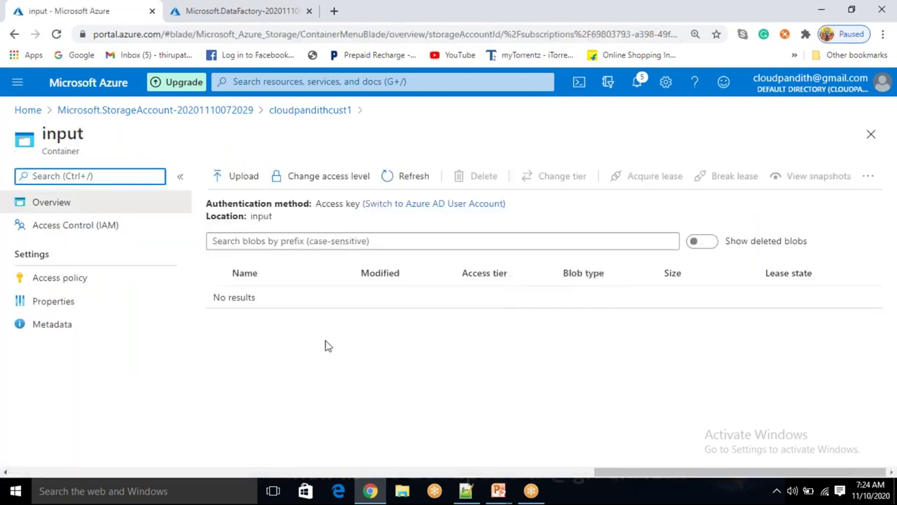
pyautogui.click(245, 184)
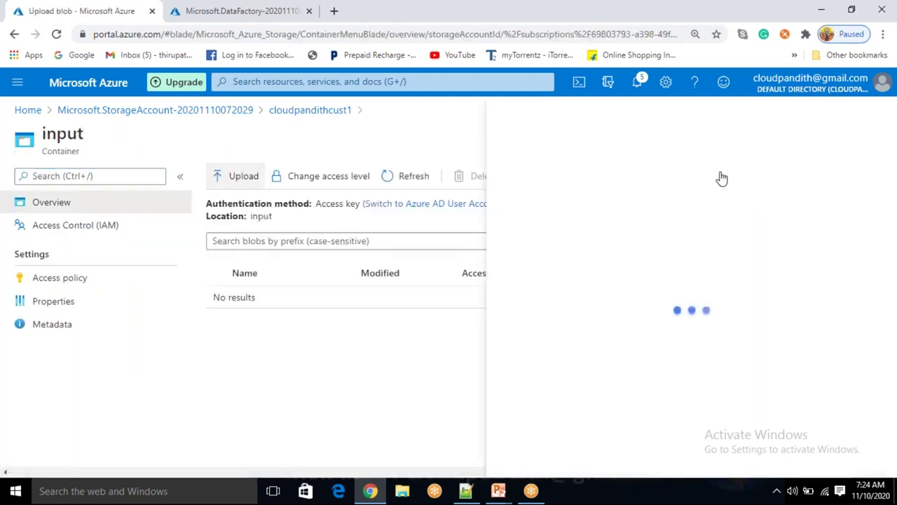
pyautogui.click(797, 174)
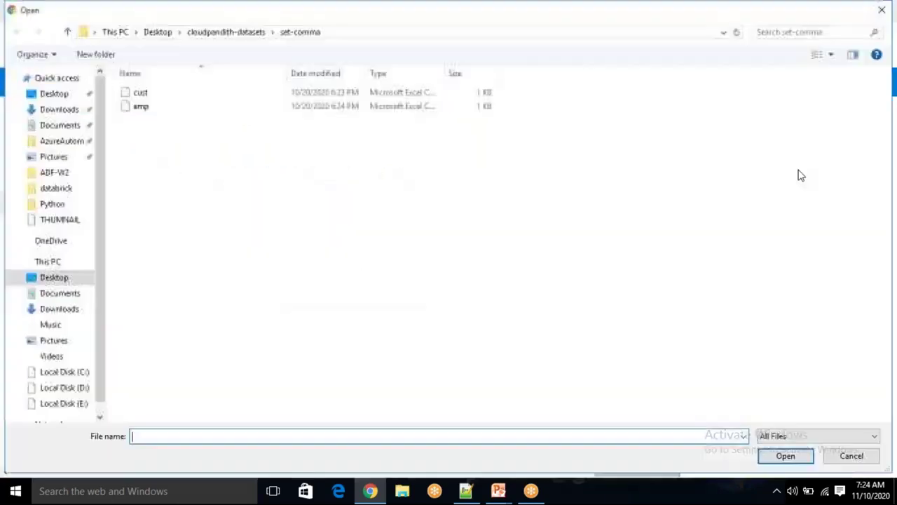
pyautogui.click(168, 98)
pyautogui.keyDown('shift'); pyautogui.click(158, 107); pyautogui.keyUp('shift')
pyautogui.click(786, 455)
pyautogui.click(734, 284)
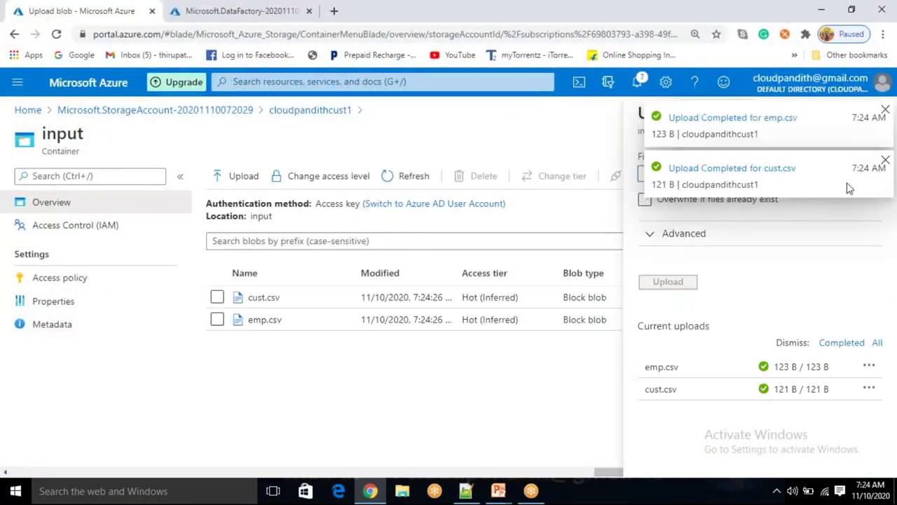
pyautogui.click(885, 160)
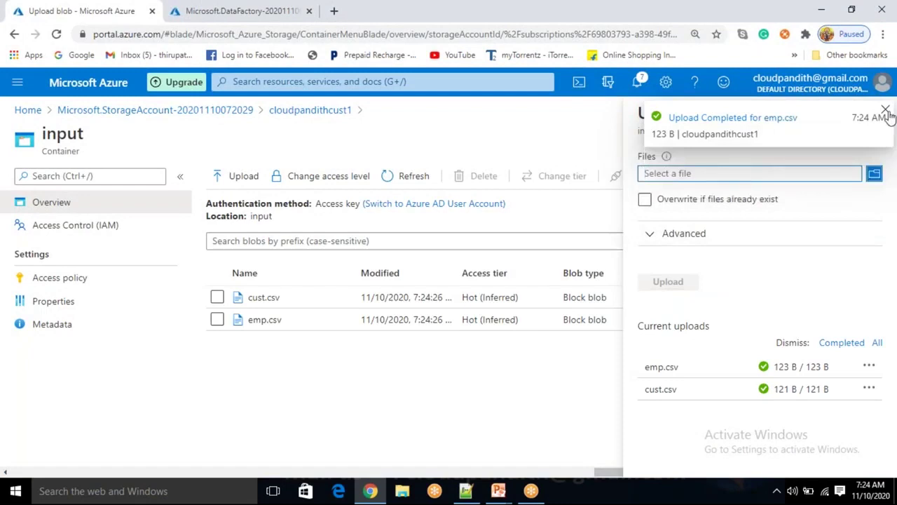
pyautogui.click(885, 112)
pyautogui.click(871, 113)
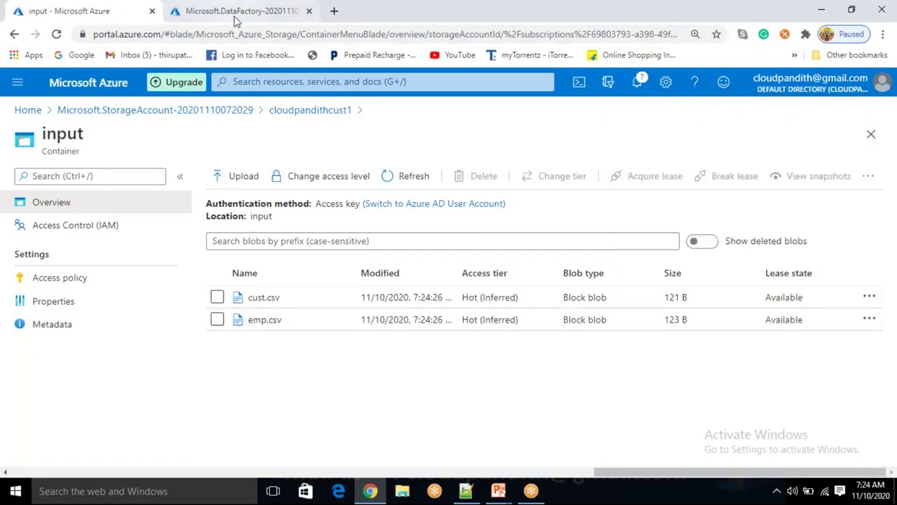
# - Open the deployed cloudpandithadfv21 data factory and launch its authoring and monitoring site
pyautogui.click(267, 15)
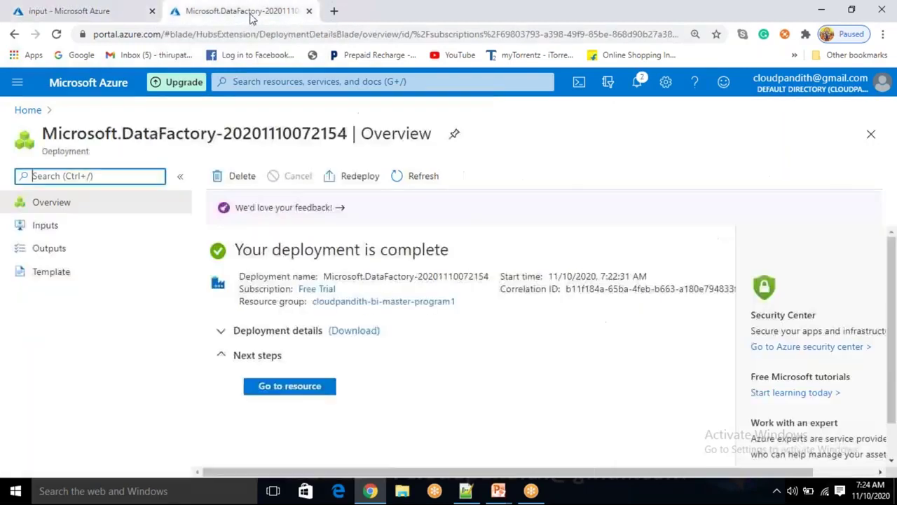
pyautogui.click(297, 388)
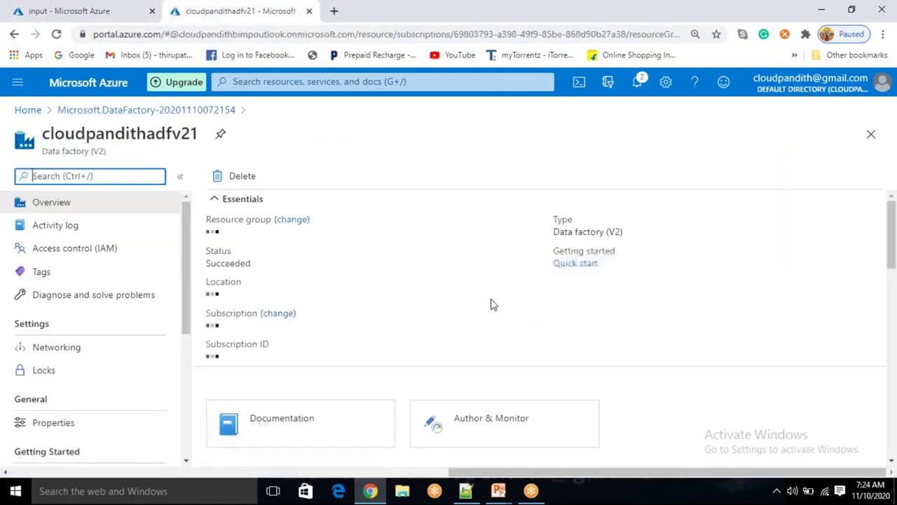
pyautogui.click(466, 424)
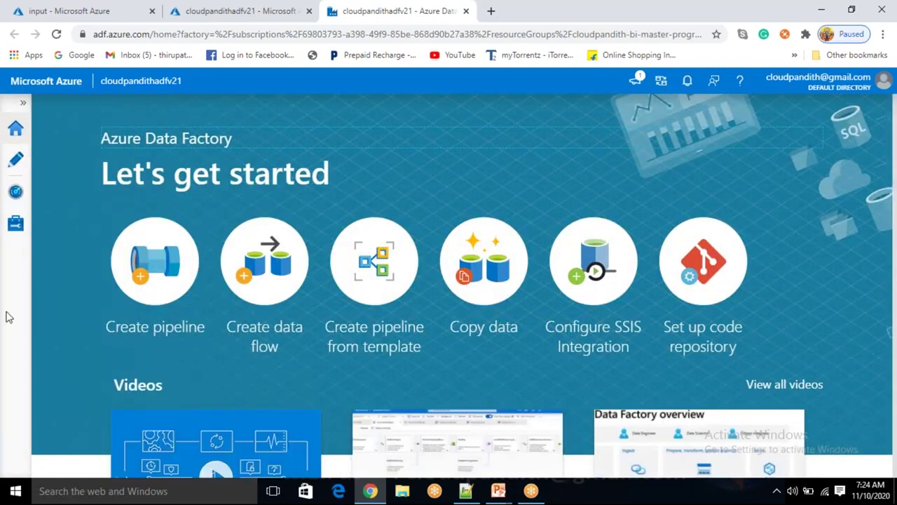
# - Start a new linked service in the data factory with Azure Blob Storage as the data store
pyautogui.click(15, 228)
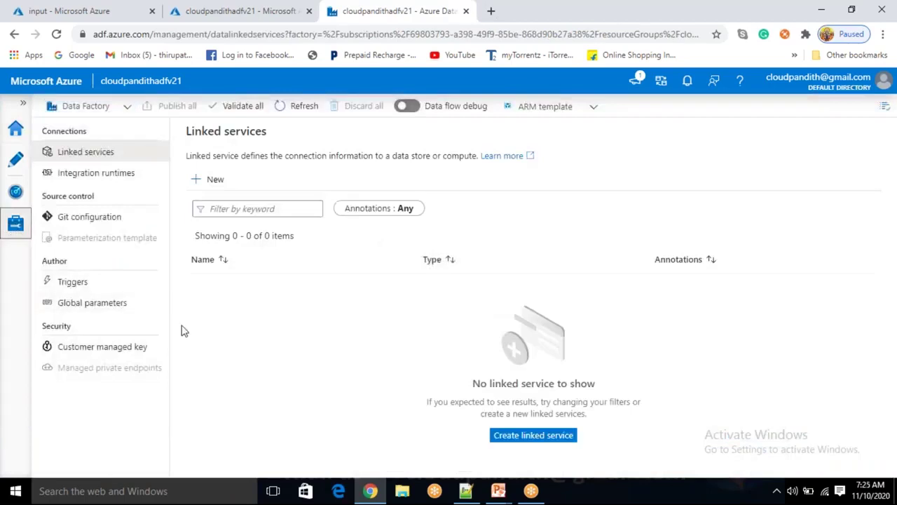
pyautogui.click(214, 181)
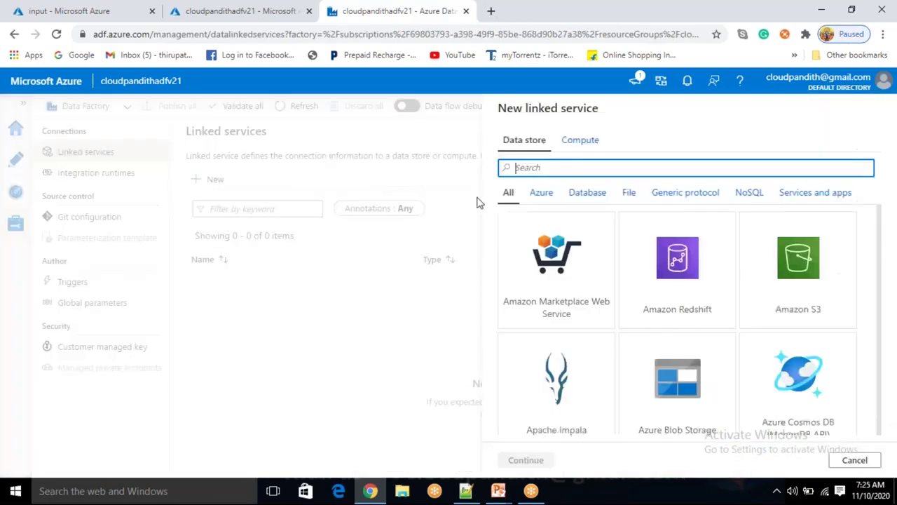
pyautogui.scroll(-1, 690, 368)
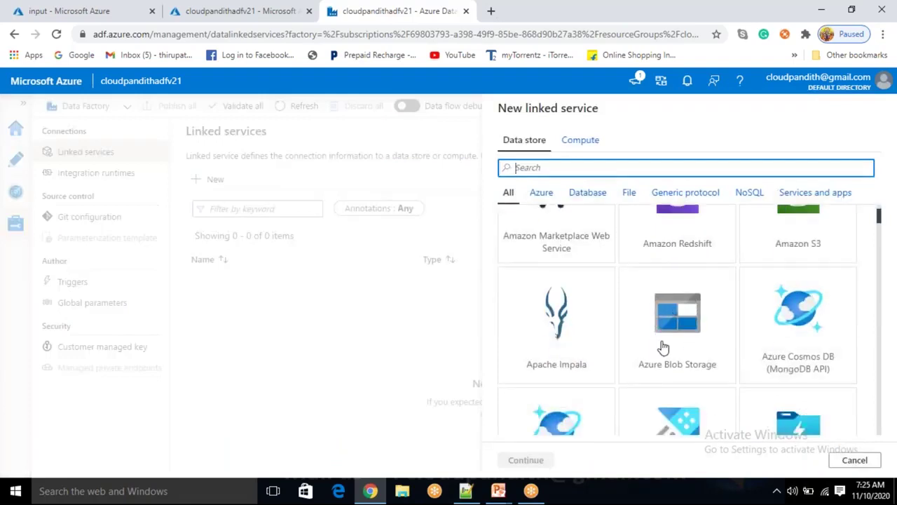
pyautogui.click(664, 312)
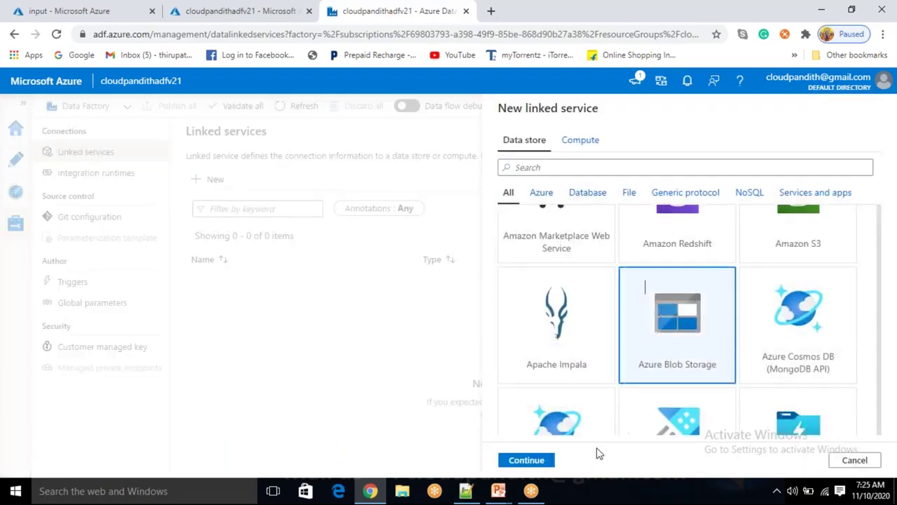
pyautogui.click(525, 460)
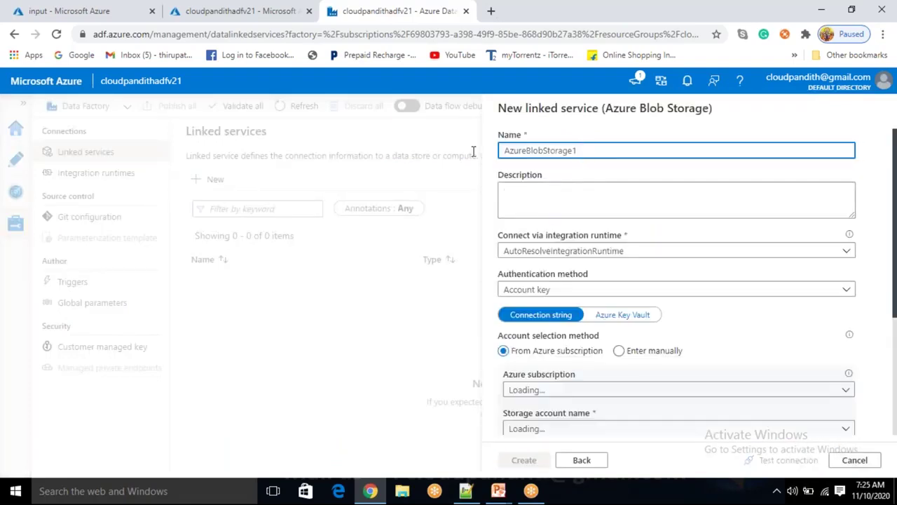
# - Name the linked service LS_ABS_cust1 and set its authentication method to SAS URI
pyautogui.write('LS_ABS_cust1')
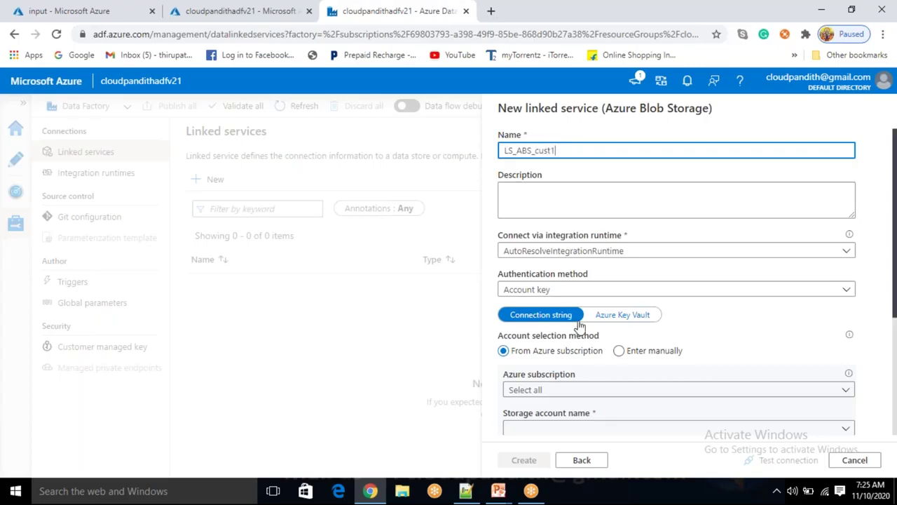
pyautogui.scroll(-1, 579, 326)
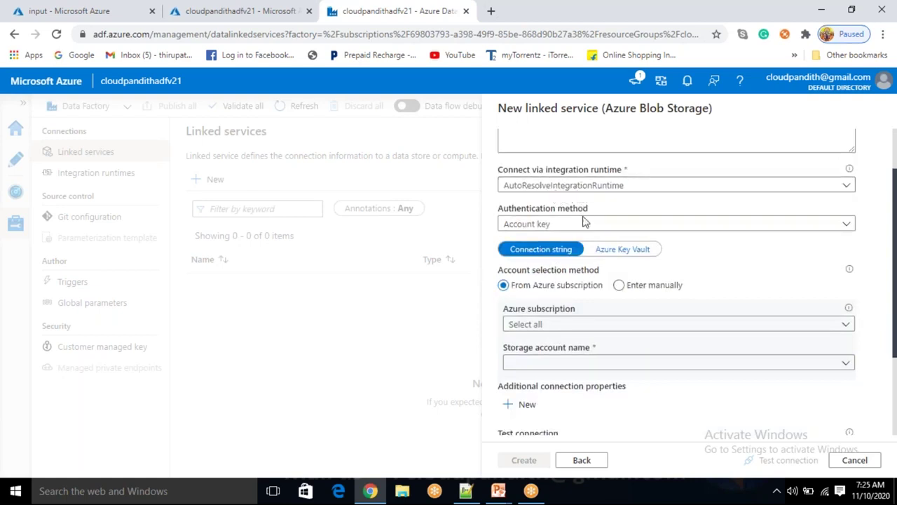
pyautogui.click(545, 226)
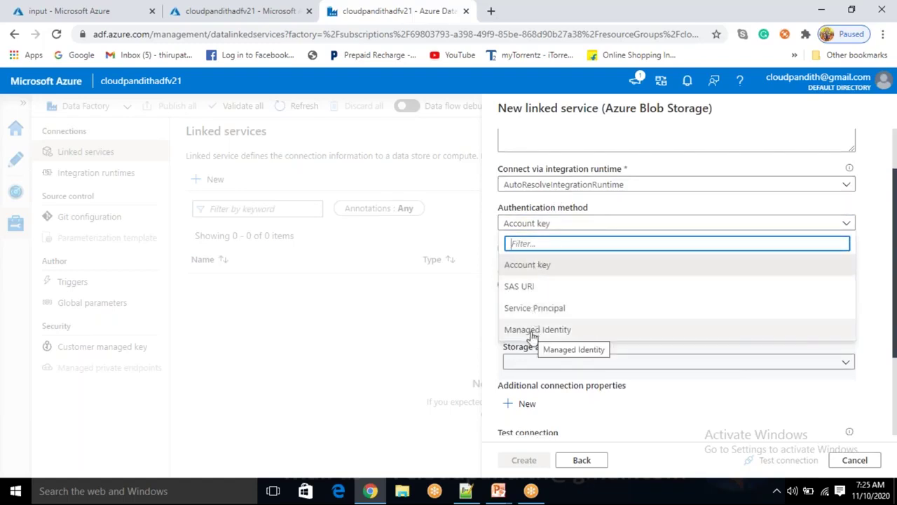
pyautogui.click(534, 287)
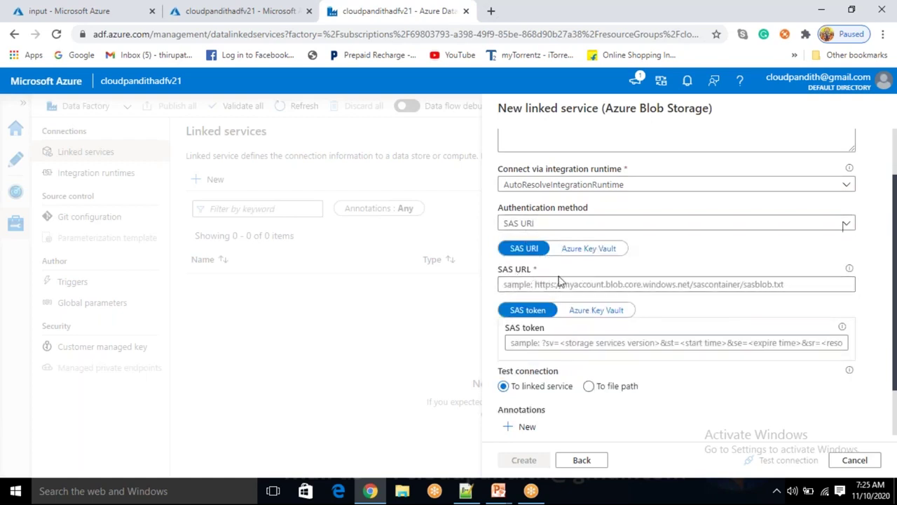
pyautogui.click(535, 284)
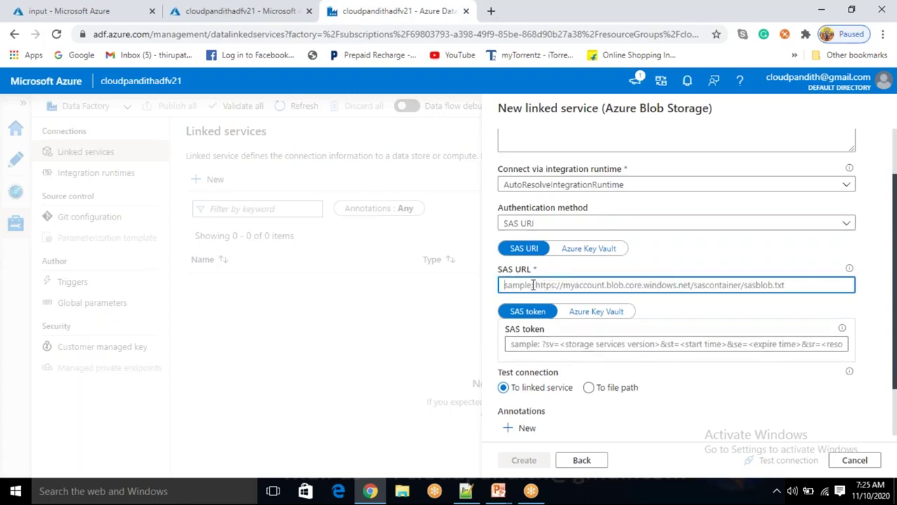
# - Open the shared access signature settings of the cloudpandithcust1 storage account in the Azure portal
pyautogui.click(71, 12)
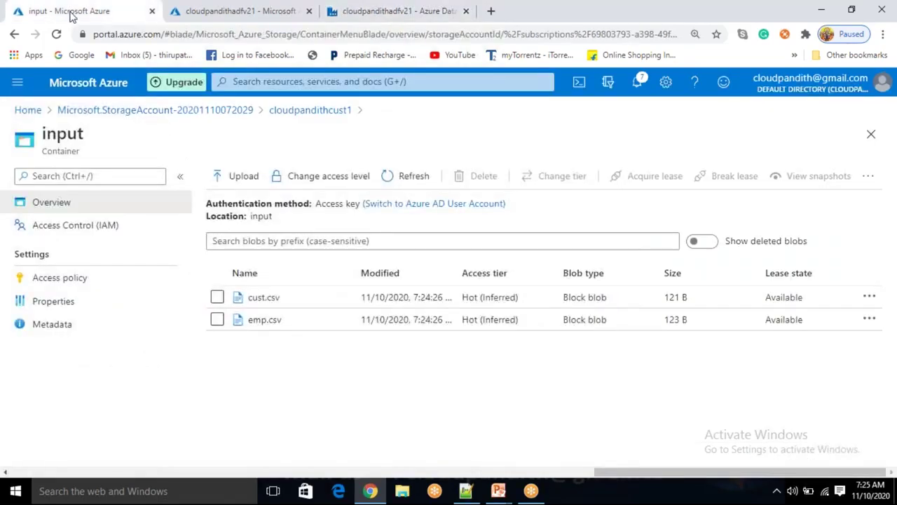
pyautogui.click(329, 110)
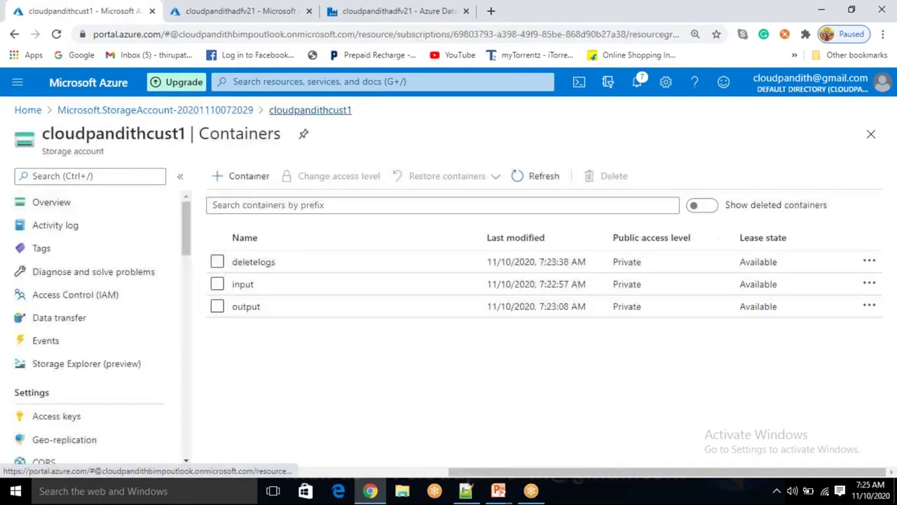
pyautogui.scroll(-3, 114, 362)
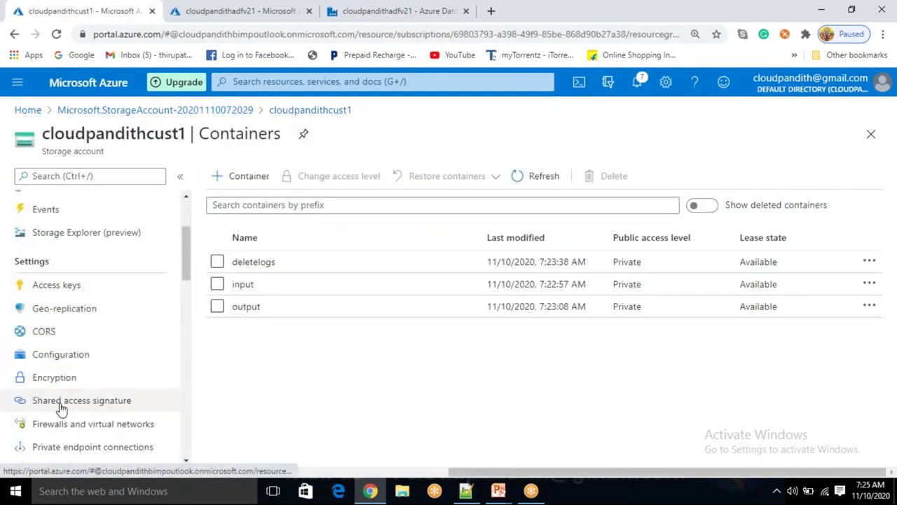
pyautogui.click(107, 403)
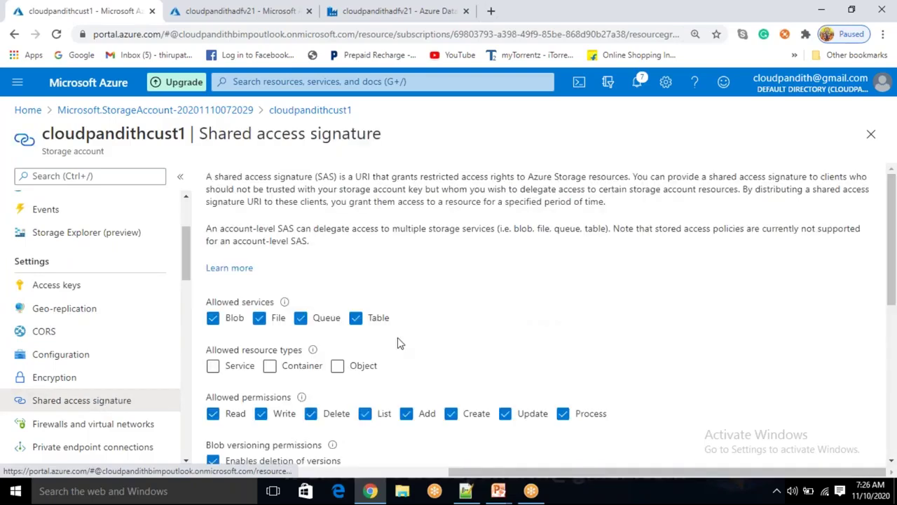
# - Allow the Service, Container and Object resource types, and generate the SAS and connection string signed with key1
pyautogui.scroll(-1, 337, 366)
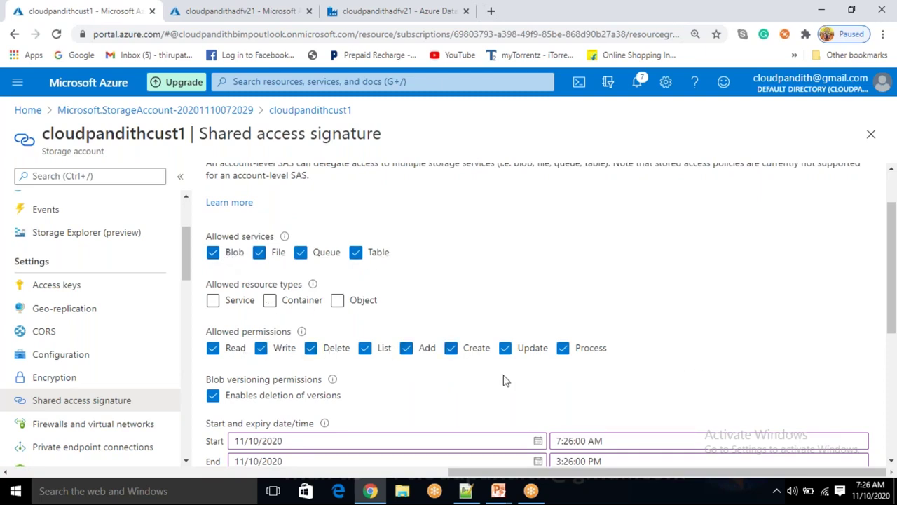
pyautogui.scroll(-3, 473, 350)
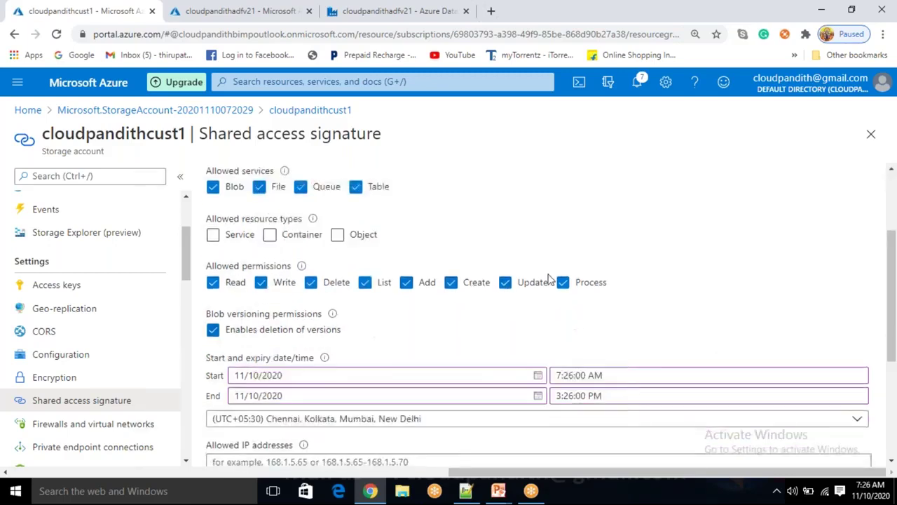
pyautogui.scroll(-3, 540, 289)
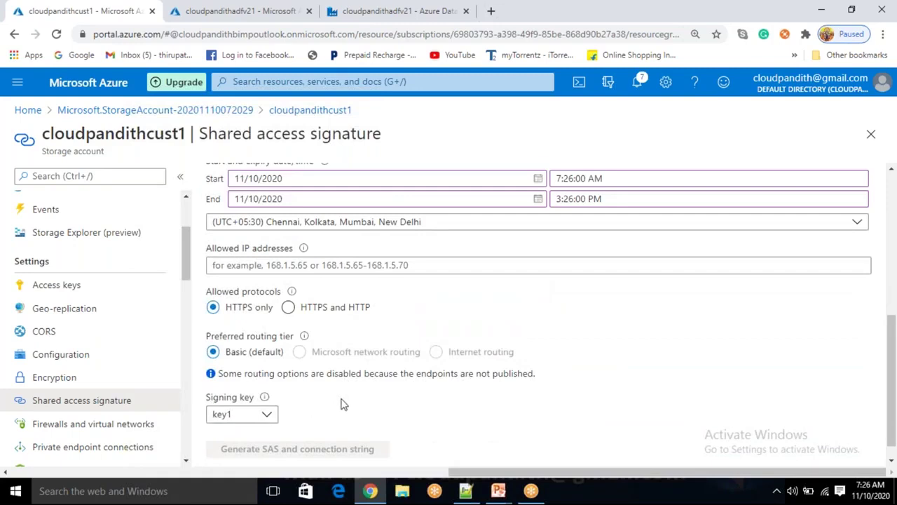
pyautogui.scroll(-1, 343, 402)
pyautogui.scroll(5, 337, 400)
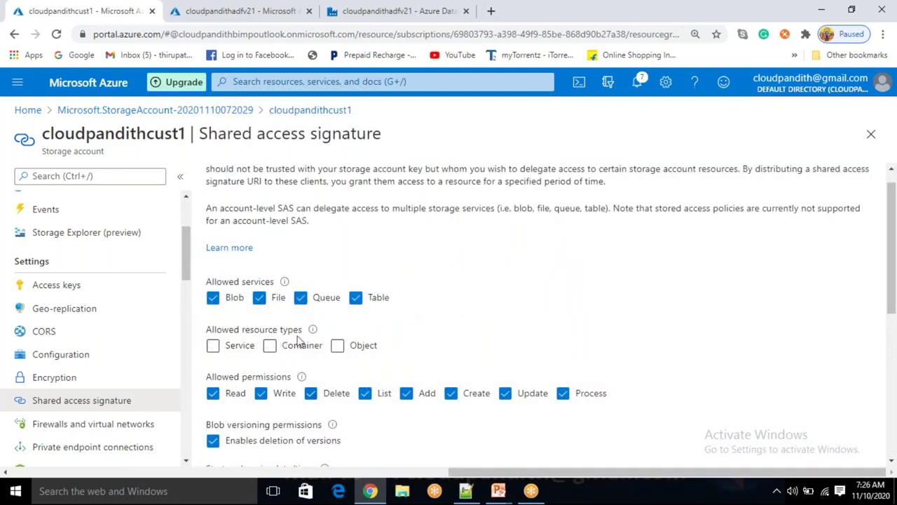
pyautogui.click(213, 345)
pyautogui.click(337, 347)
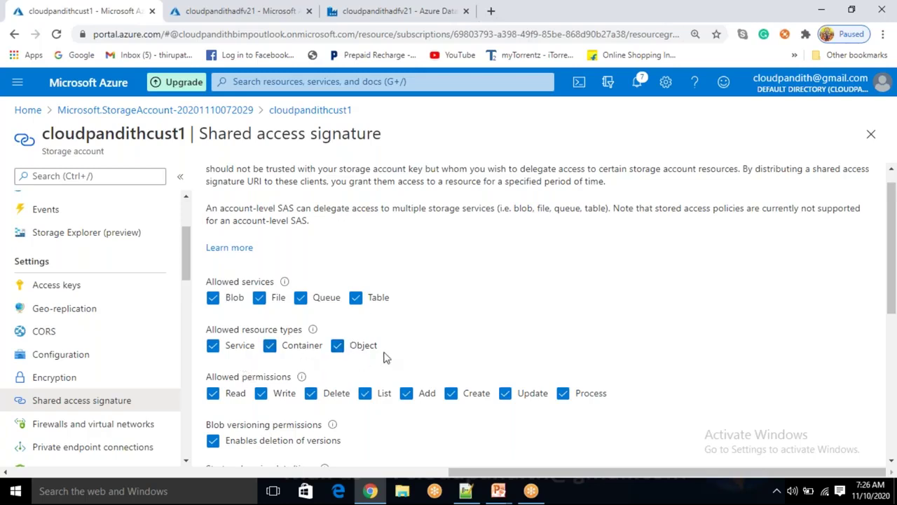
pyautogui.scroll(1, 385, 358)
pyautogui.scroll(-4, 388, 364)
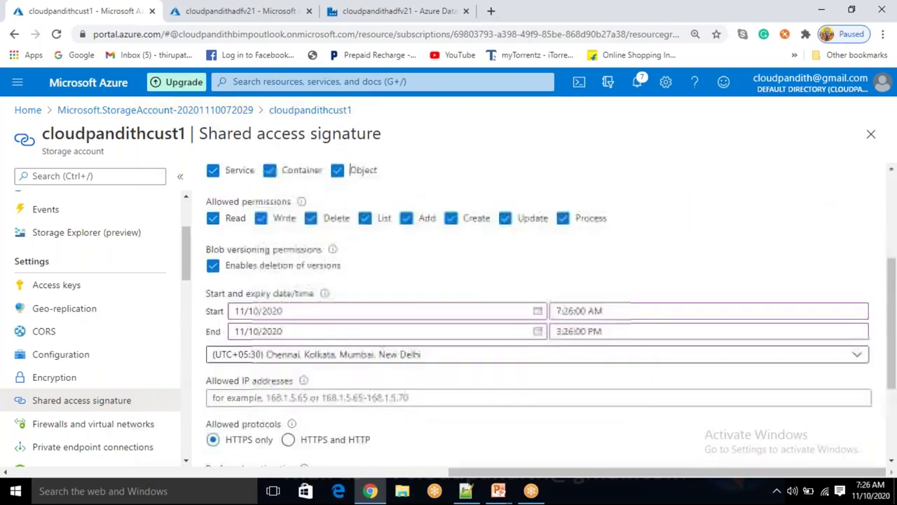
pyautogui.scroll(-2, 385, 366)
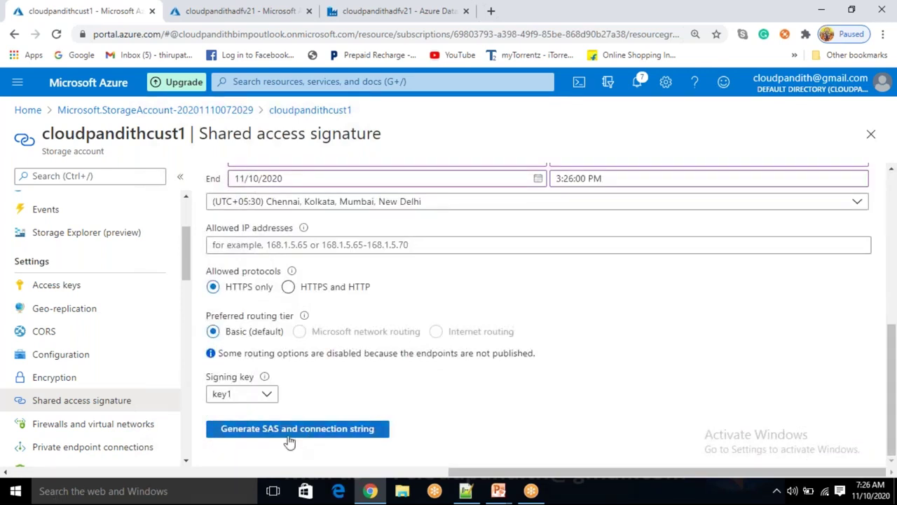
pyautogui.click(279, 437)
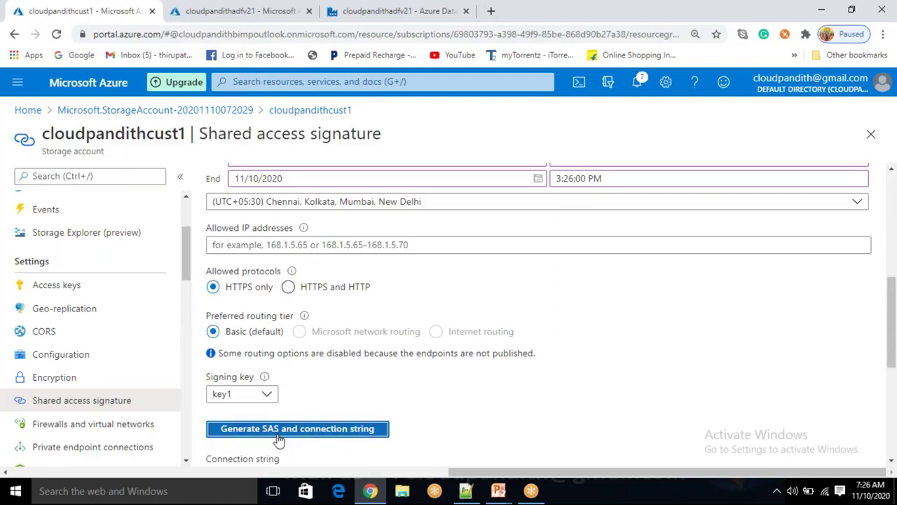
# - Copy the generated SAS token of the storage account and paste it into the SAS token field of the new linked service
pyautogui.scroll(-4, 375, 406)
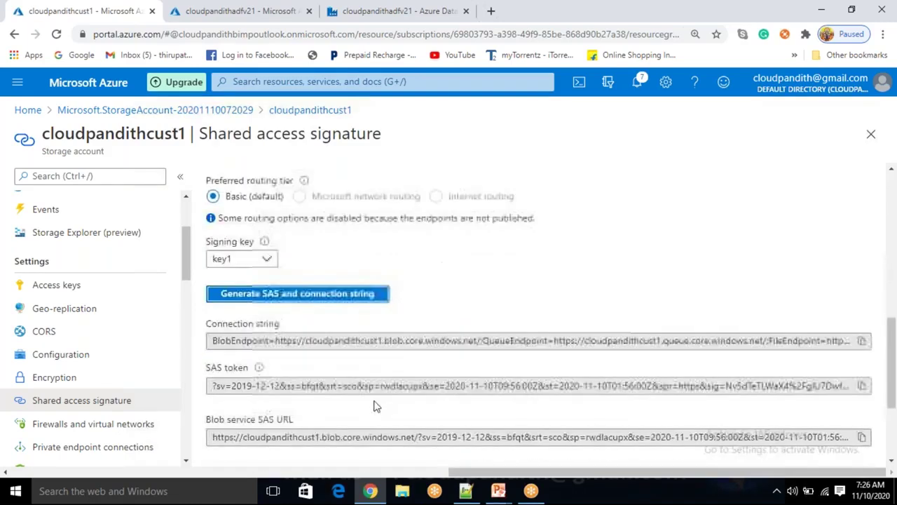
pyautogui.scroll(-4, 375, 405)
pyautogui.scroll(3, 375, 405)
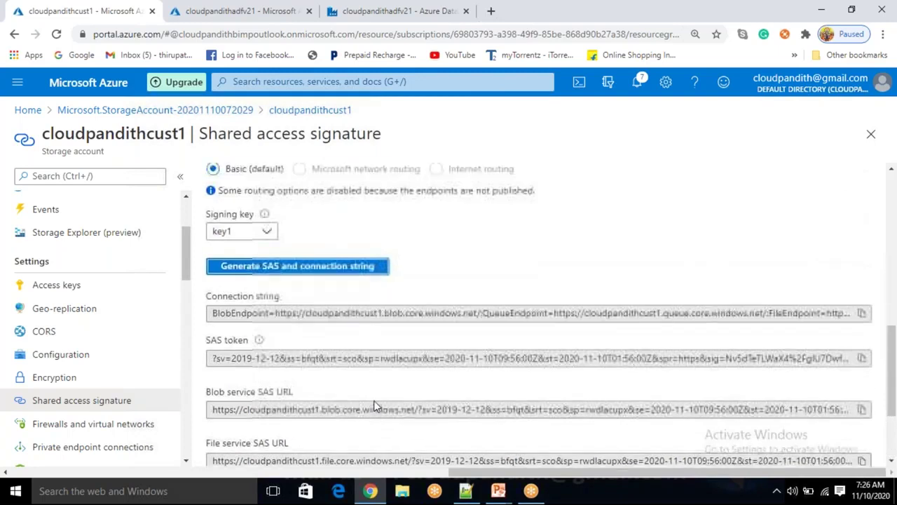
pyautogui.scroll(-1, 375, 406)
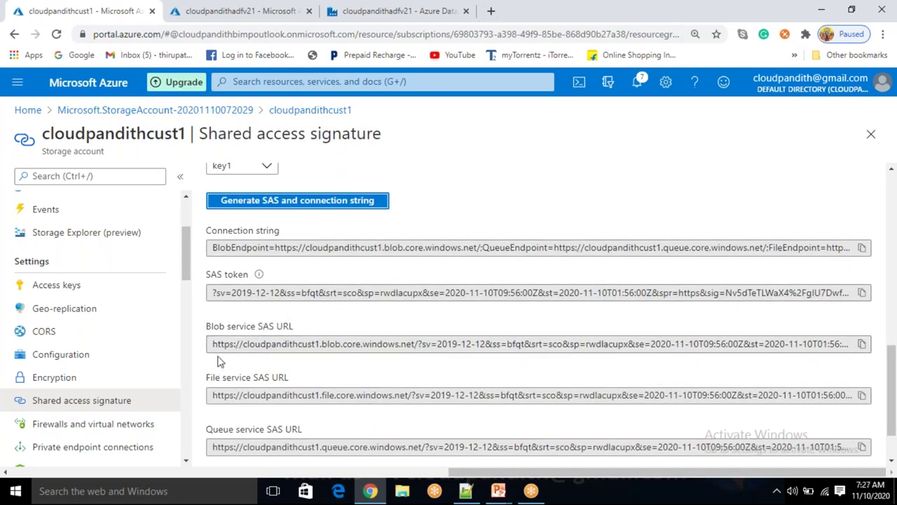
pyautogui.moveTo(213, 344); pyautogui.dragTo(424, 341)
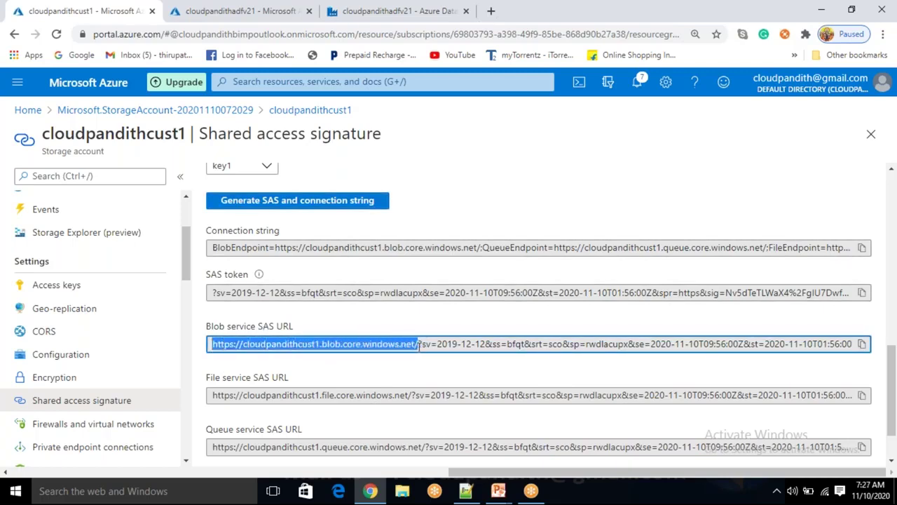
pyautogui.click(279, 293)
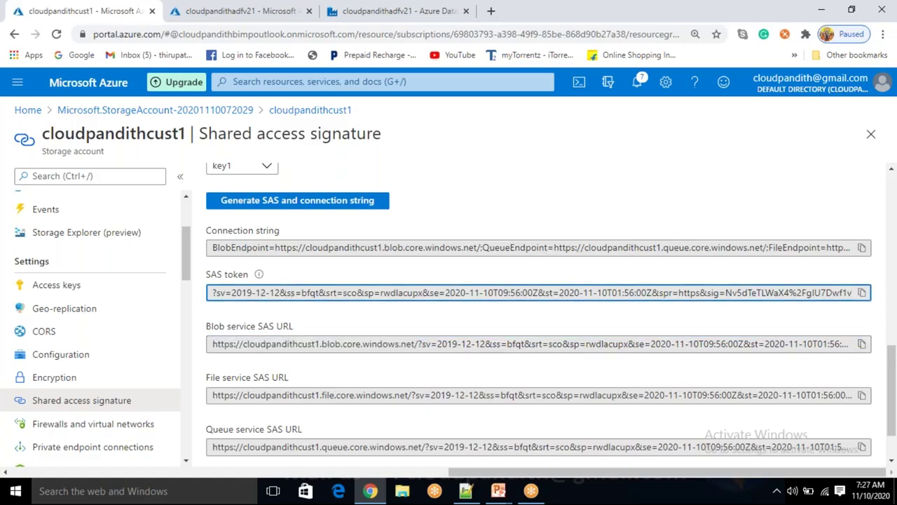
pyautogui.click(862, 293)
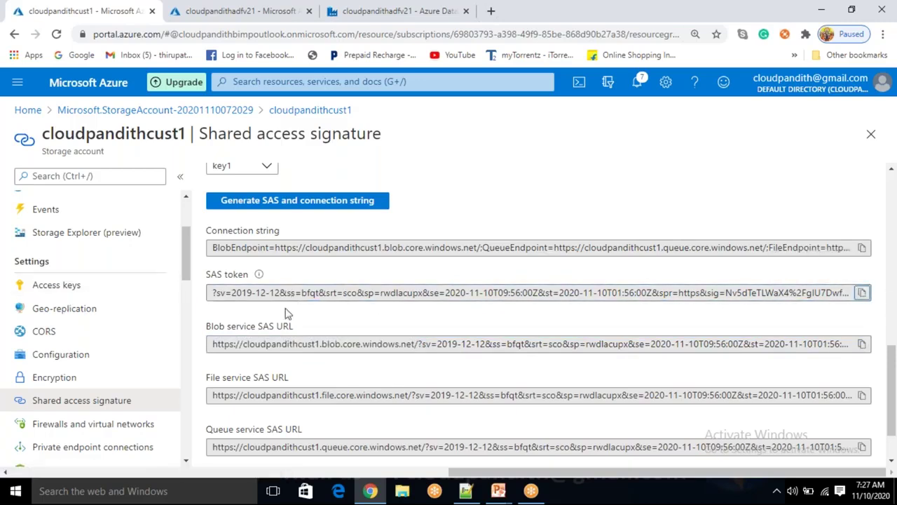
pyautogui.click(354, 19)
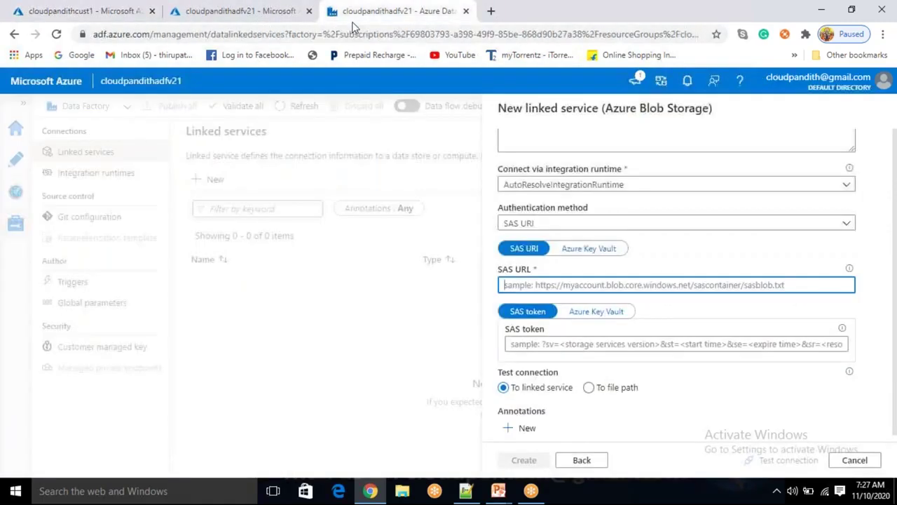
pyautogui.click(517, 345)
pyautogui.hotkey('ctrl', 'v')
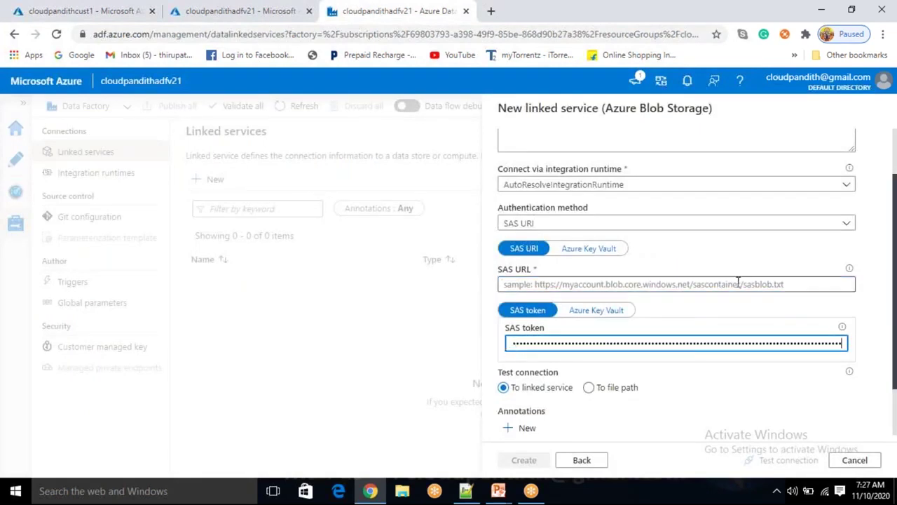
pyautogui.click(89, 12)
pyautogui.click(862, 293)
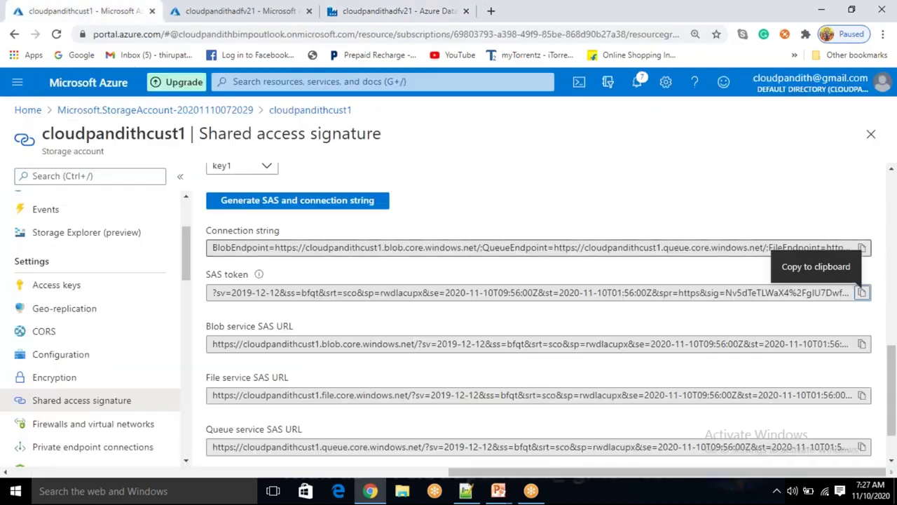
pyautogui.click(211, 345)
pyautogui.moveTo(214, 344); pyautogui.dragTo(420, 343)
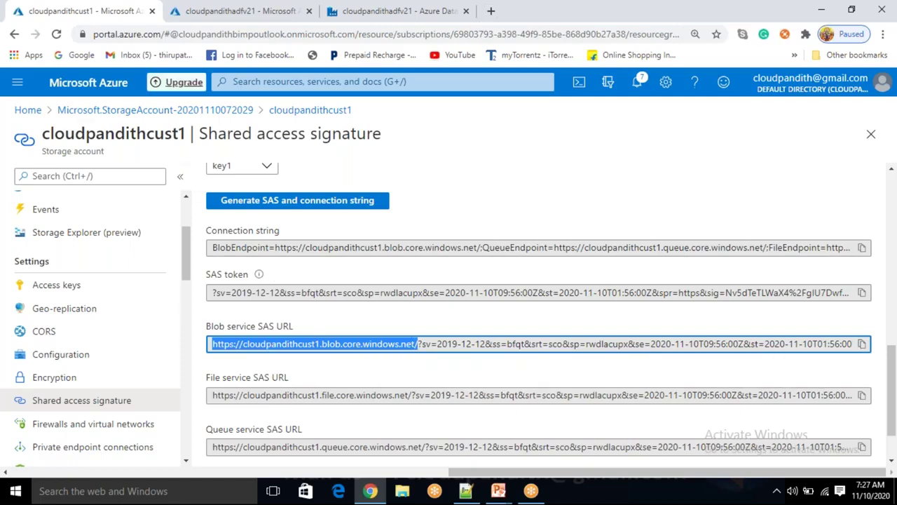
pyautogui.click(348, 17)
pyautogui.click(538, 284)
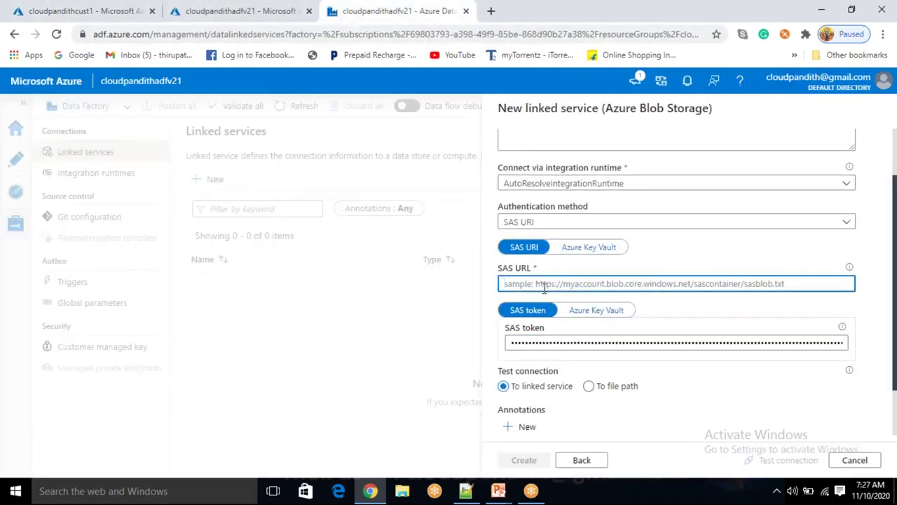
pyautogui.hotkey('ctrl', 'v')
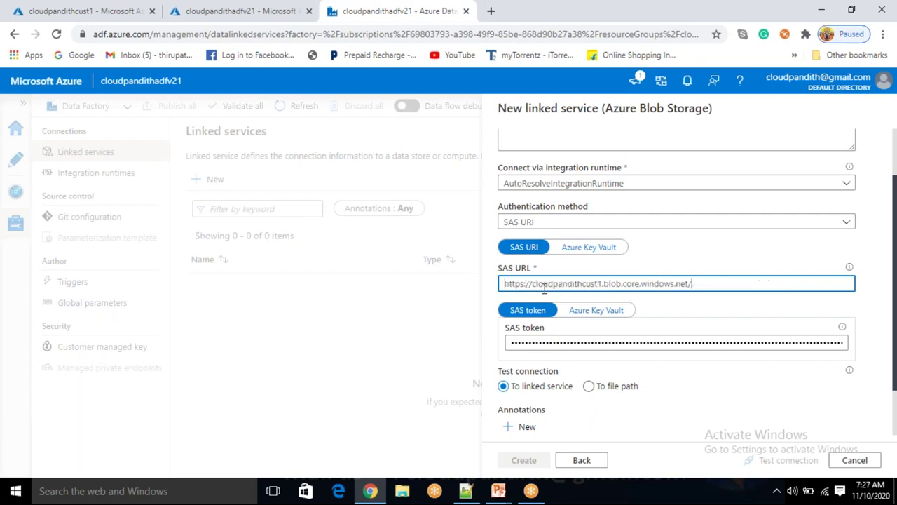
pyautogui.click(745, 460)
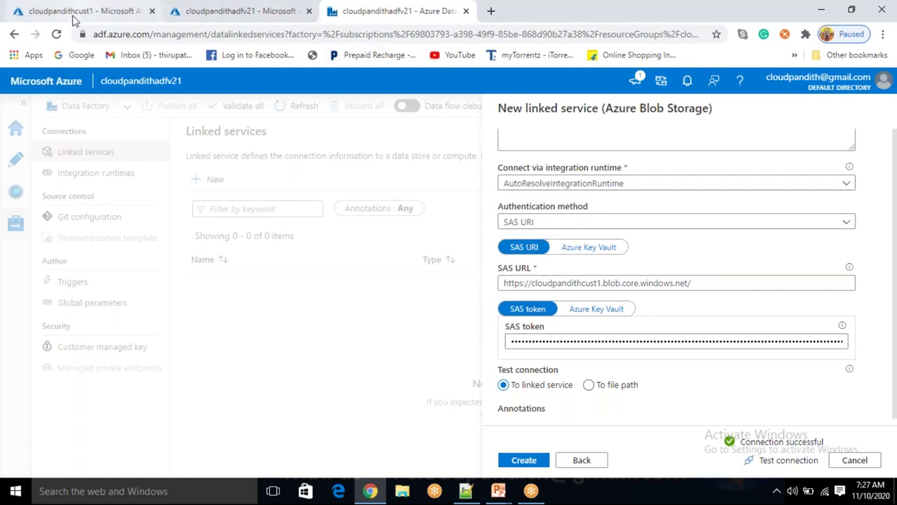
# - Review the storage account's shared access signature permissions, start and expiry times, and generated SAS URLs
pyautogui.click(76, 13)
pyautogui.scroll(5, 394, 300)
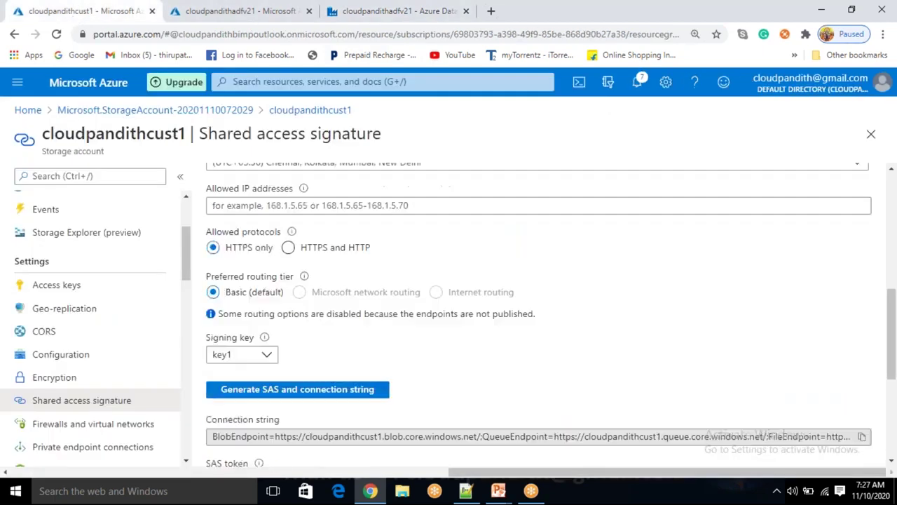
pyautogui.scroll(2, 394, 302)
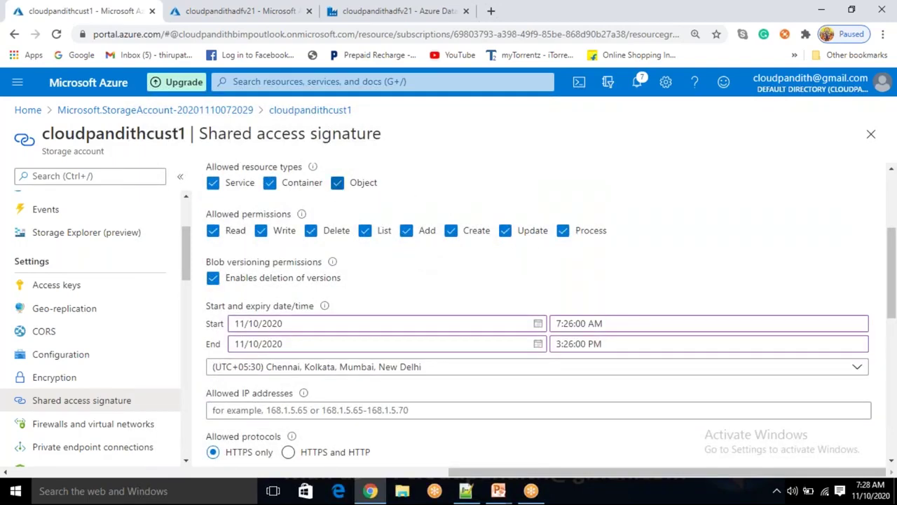
pyautogui.scroll(-3, 449, 372)
pyautogui.scroll(-4, 469, 442)
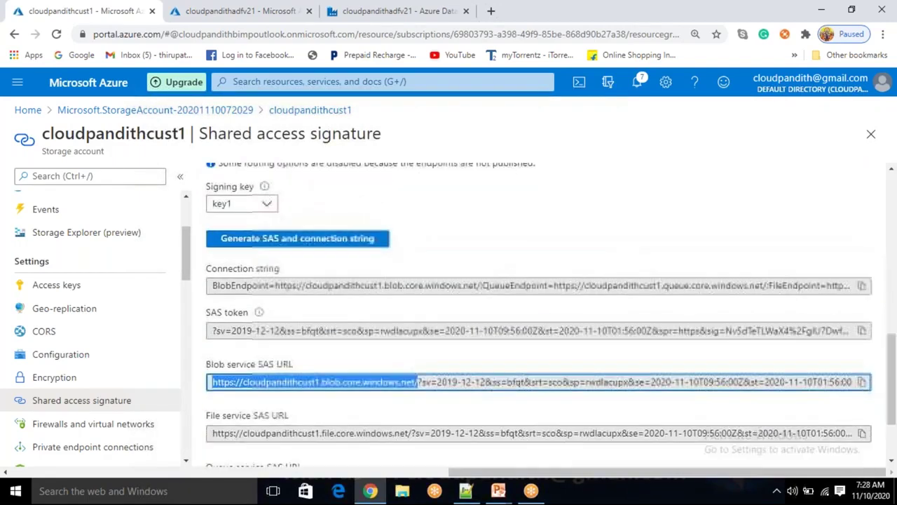
pyautogui.scroll(1, 396, 261)
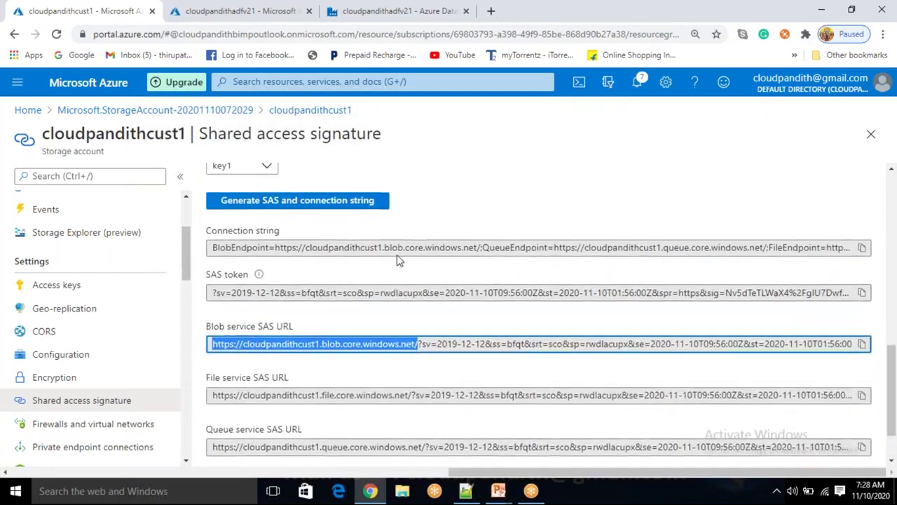
pyautogui.scroll(-1, 396, 263)
pyautogui.scroll(5, 396, 265)
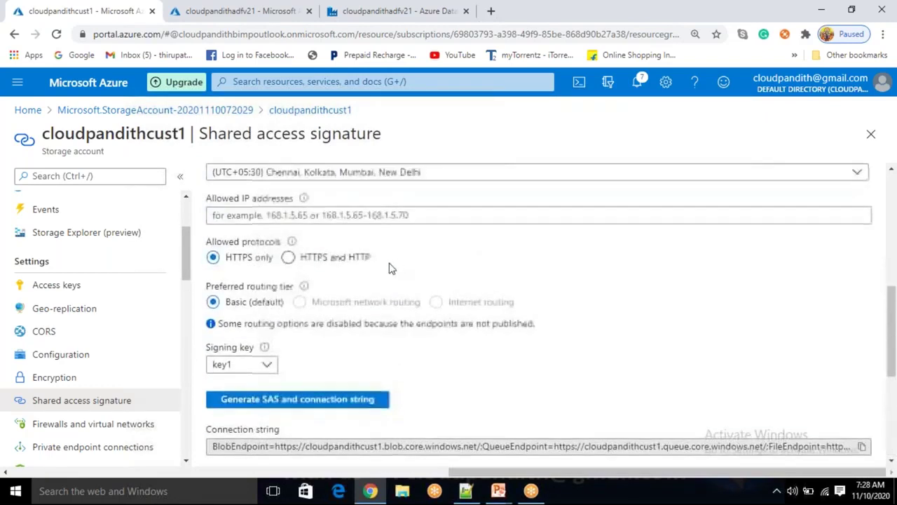
pyautogui.scroll(2, 390, 266)
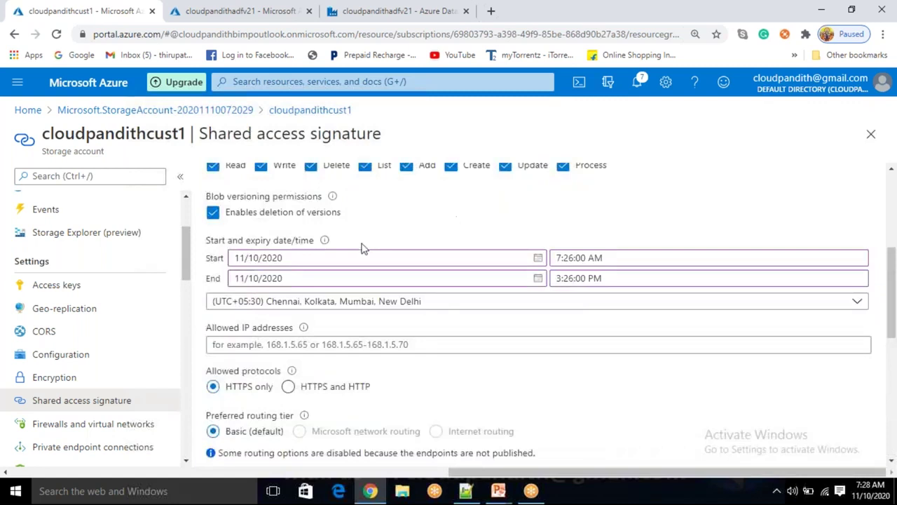
# - Return to the data factory and create the LS_ABS_cust1 linked service
pyautogui.click(366, 21)
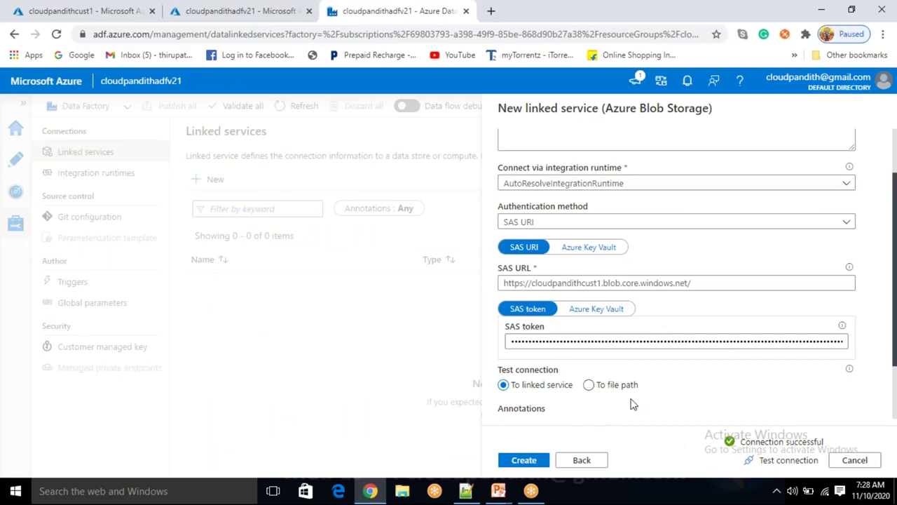
pyautogui.click(534, 462)
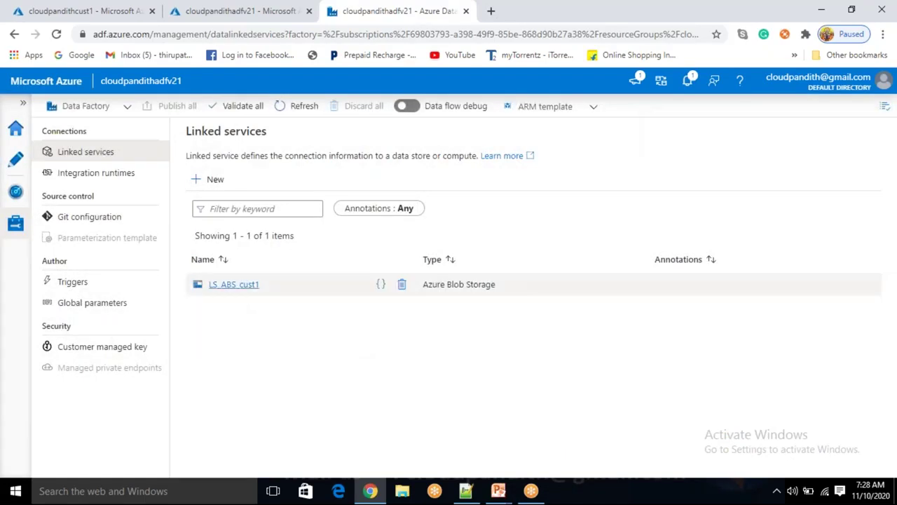
# - Start a new dataset in the factory authoring area with Azure Blob Storage as data store and DelimitedText as format
pyautogui.click(16, 165)
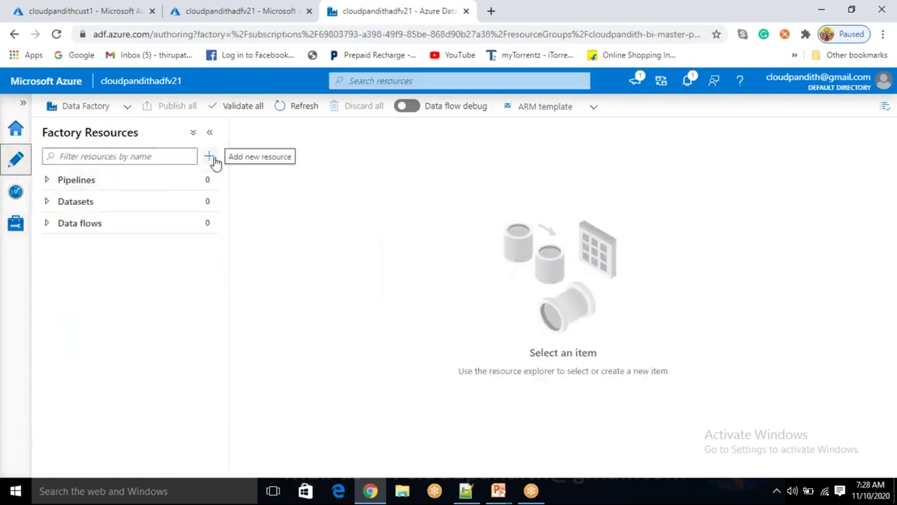
pyautogui.click(209, 201)
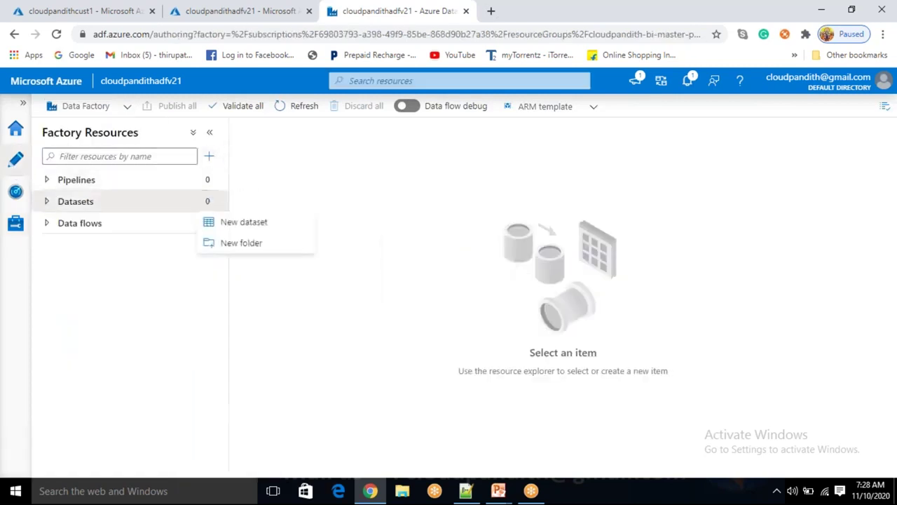
pyautogui.click(231, 222)
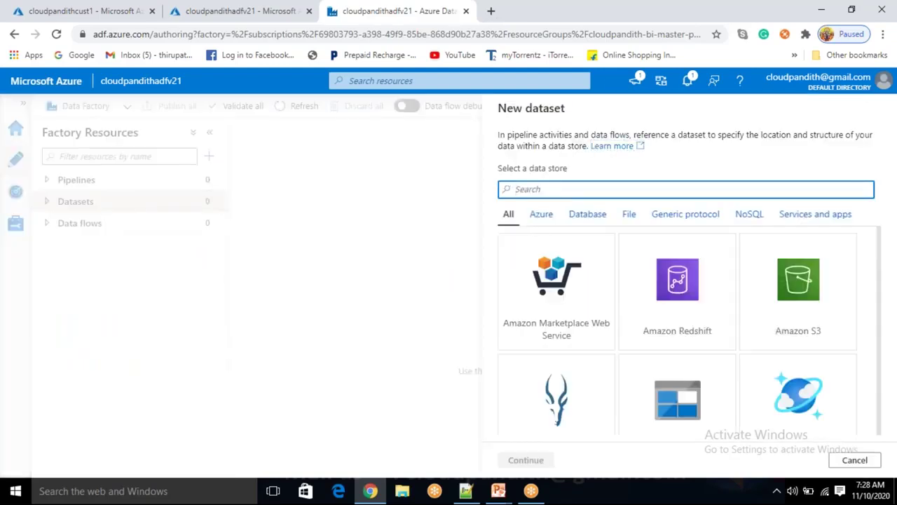
pyautogui.click(691, 405)
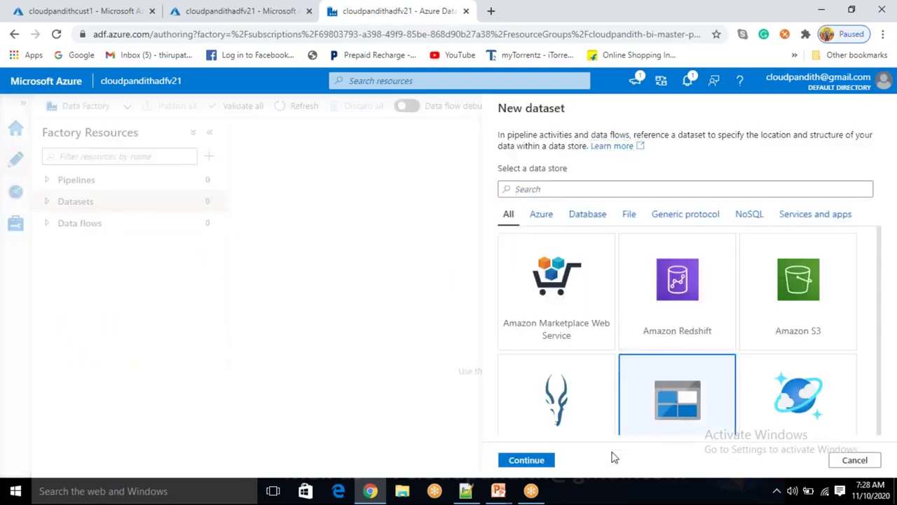
pyautogui.click(534, 460)
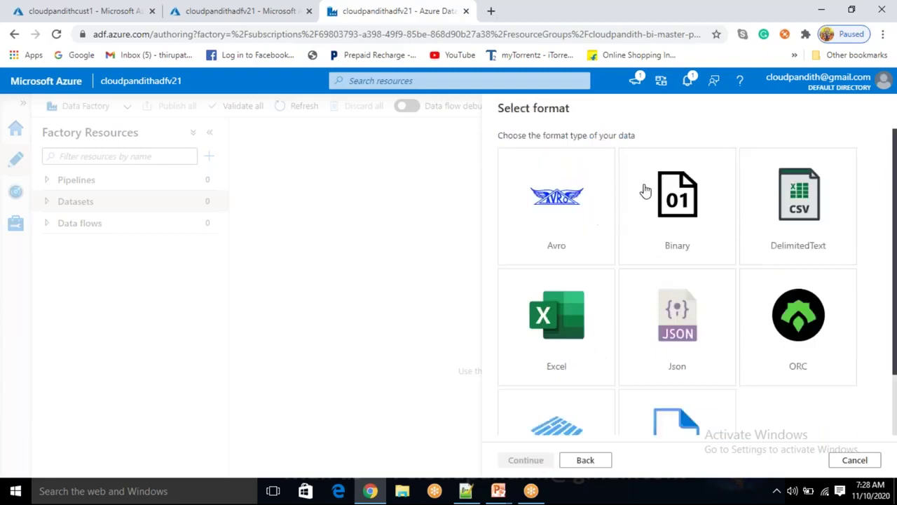
pyautogui.click(819, 204)
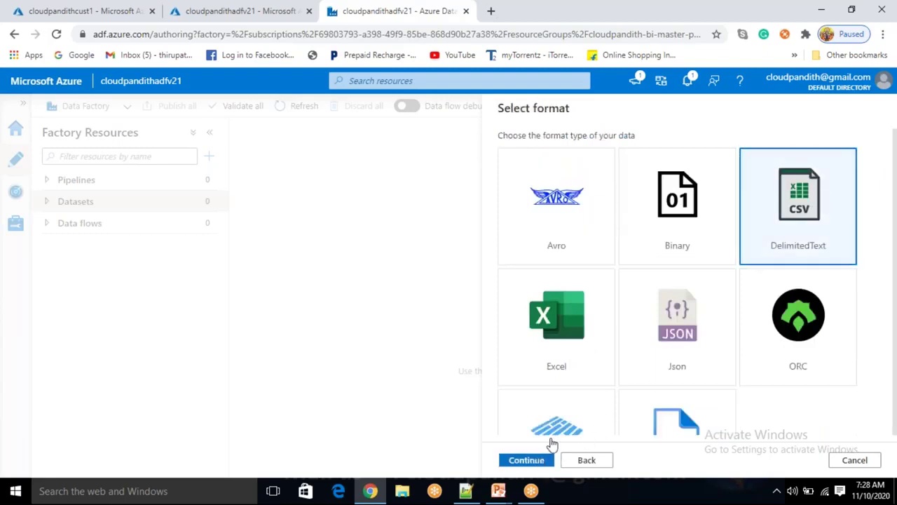
pyautogui.click(539, 460)
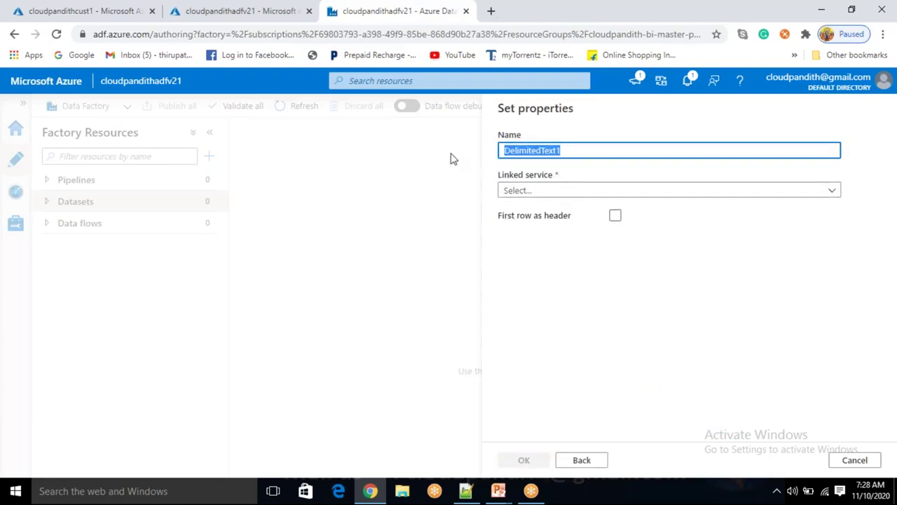
# - Name the dataset ds_abs_source and assign it the linked service LS_ABS_cust1
pyautogui.press('BackSpace')
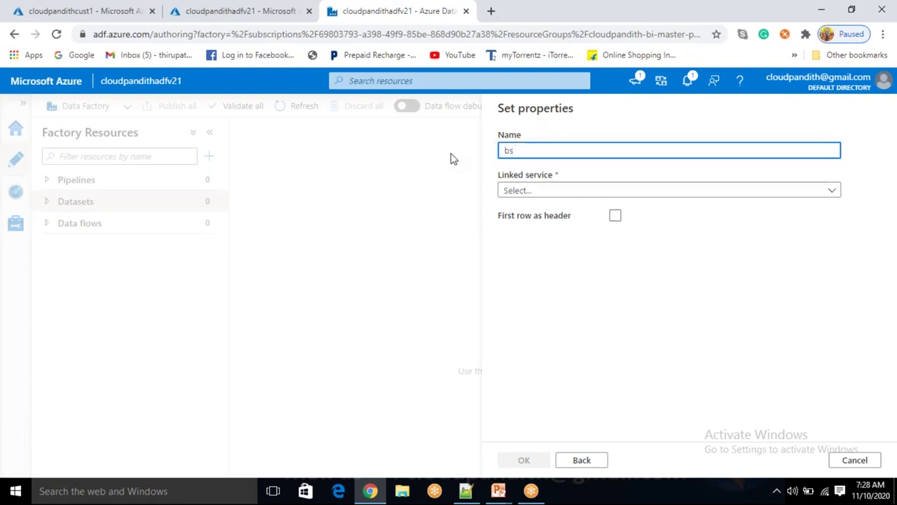
pyautogui.write('b')
pyautogui.write('ds')
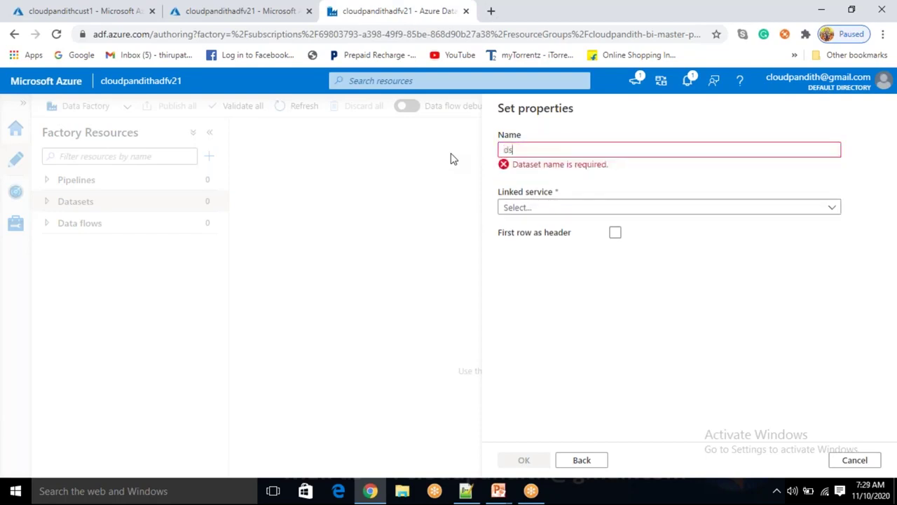
pyautogui.write('_abs_sourcedataset')
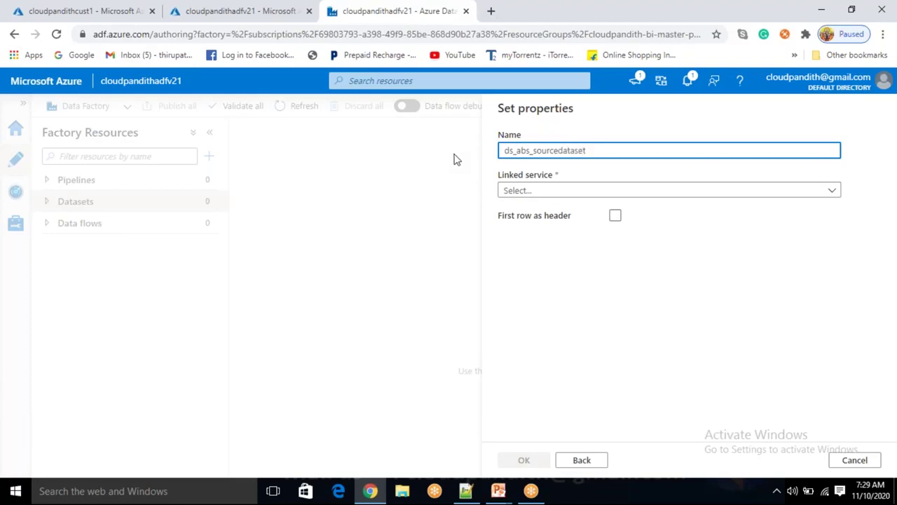
pyautogui.click(533, 191)
pyautogui.click(537, 190)
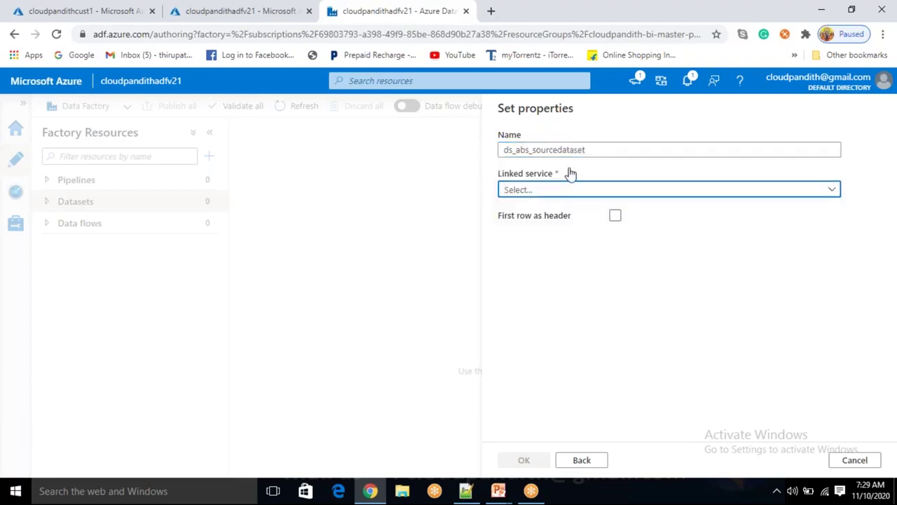
pyautogui.click(597, 144)
pyautogui.press('BackSpace')
pyautogui.press('BackSpace')
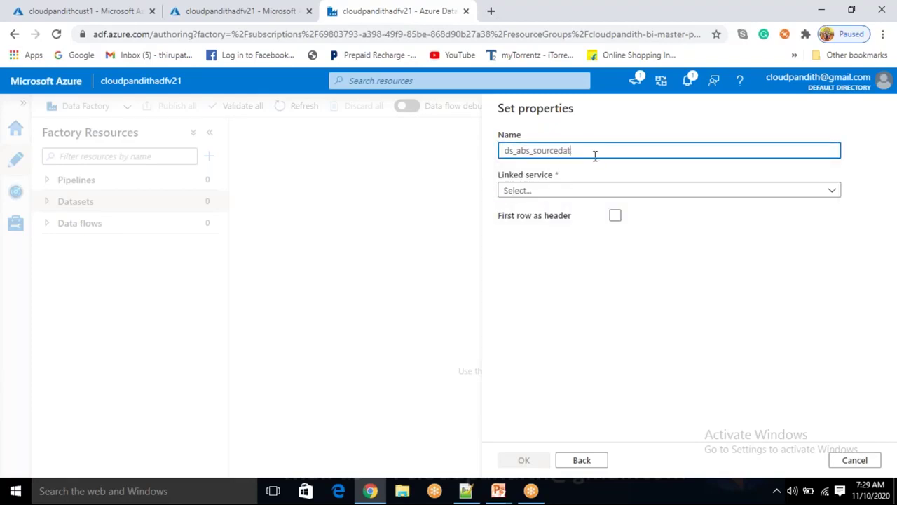
pyautogui.press('BackSpace')
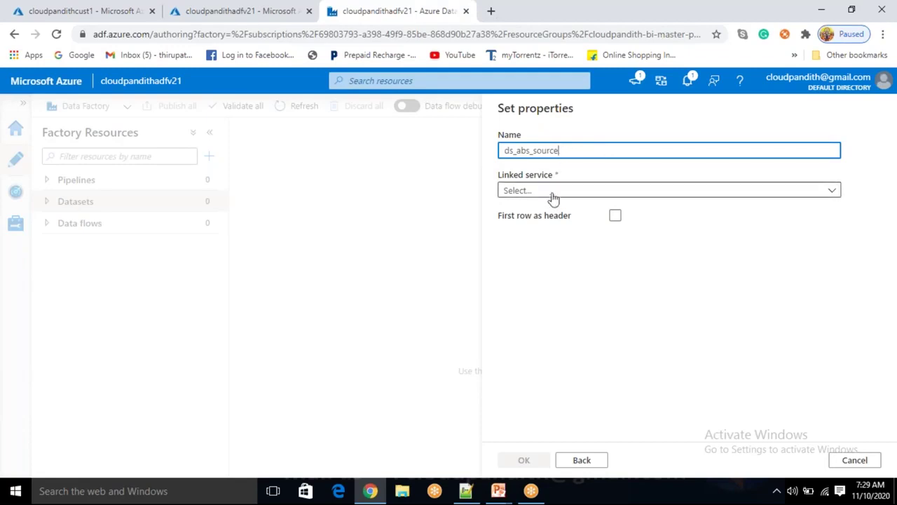
pyautogui.click(553, 193)
pyautogui.click(536, 273)
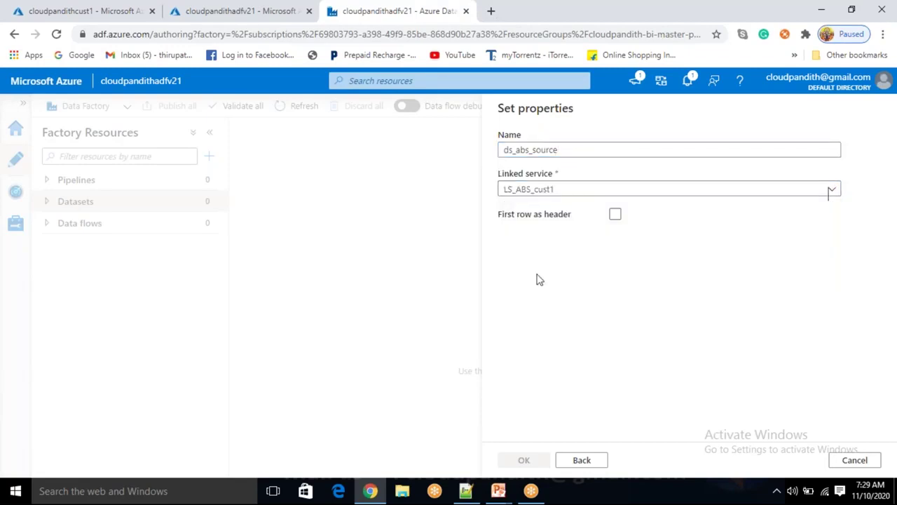
# - Set the source dataset's file path to the input container
pyautogui.click(851, 226)
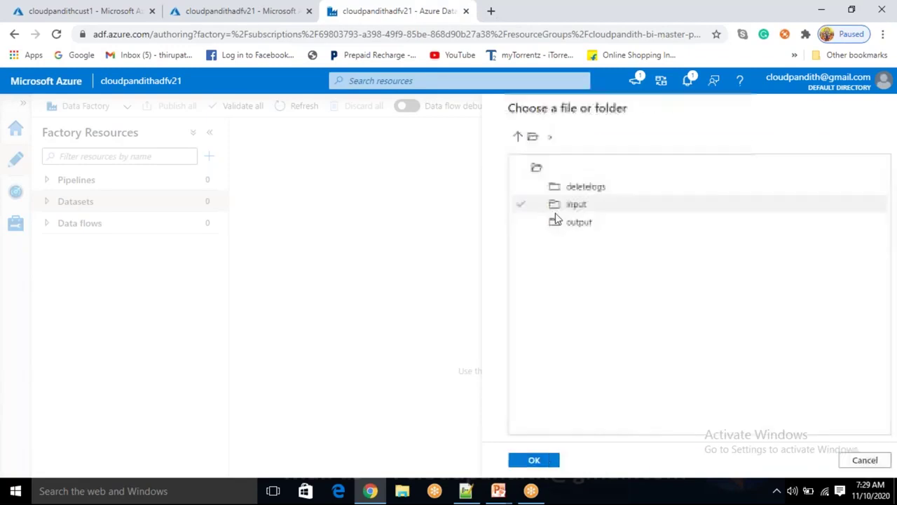
pyautogui.click(585, 209)
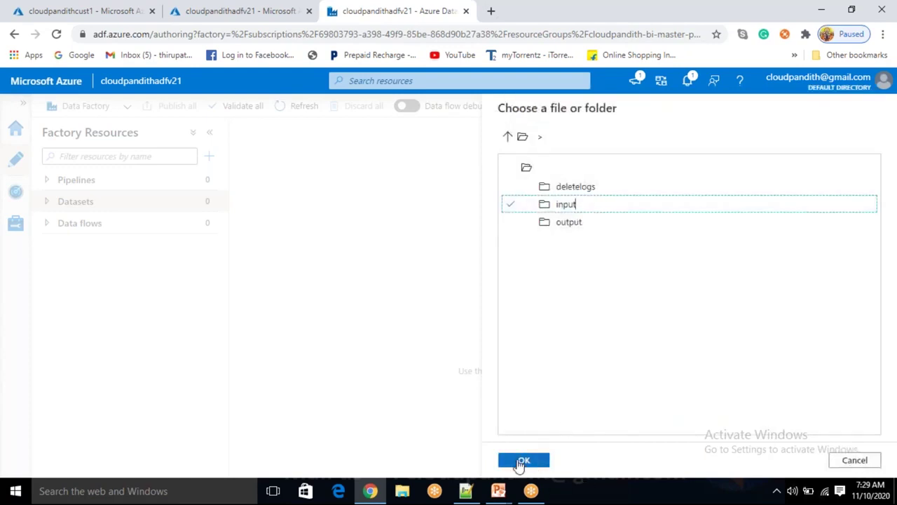
pyautogui.click(519, 464)
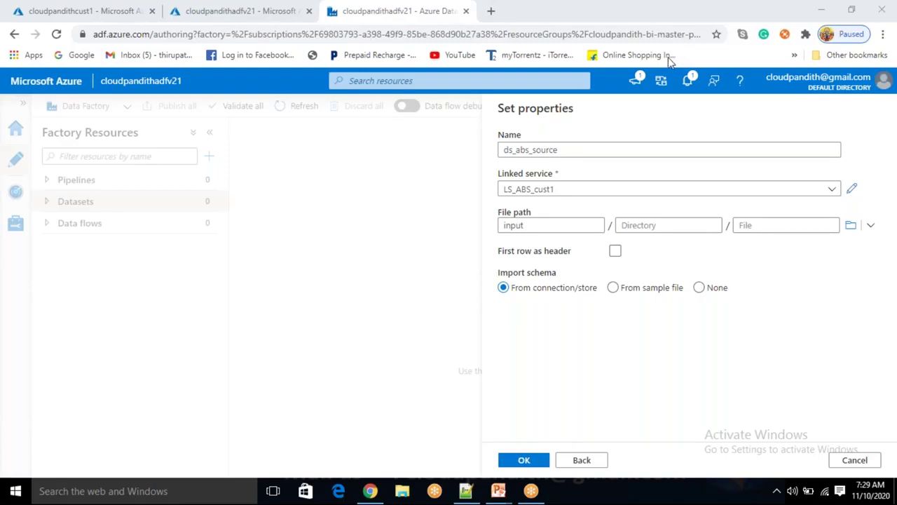
pyautogui.click(589, 225)
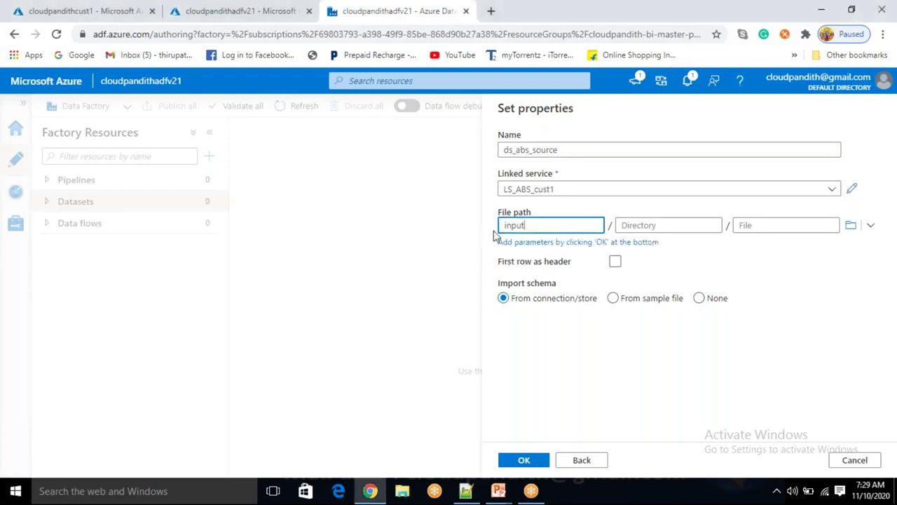
# - Enable first row as header for ds_abs_source, create the dataset and hide its properties
pyautogui.click(610, 258)
pyautogui.click(616, 257)
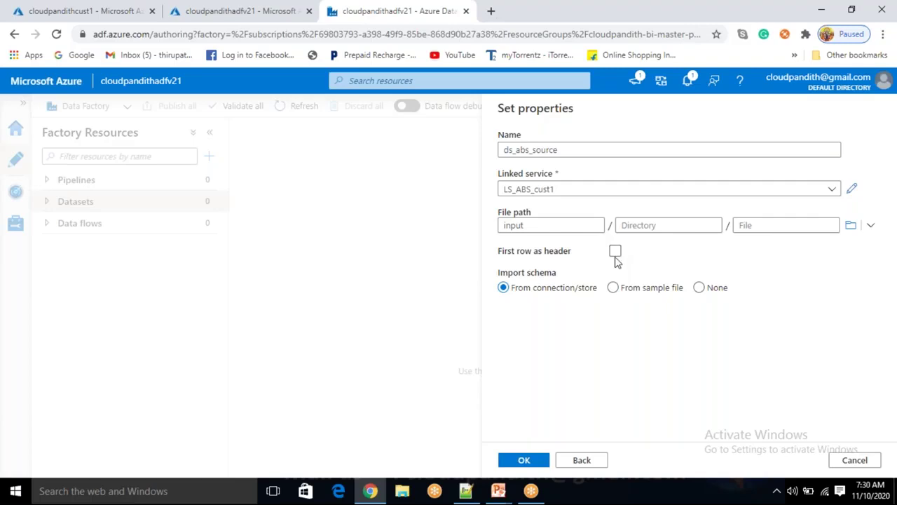
pyautogui.click(617, 258)
pyautogui.click(528, 464)
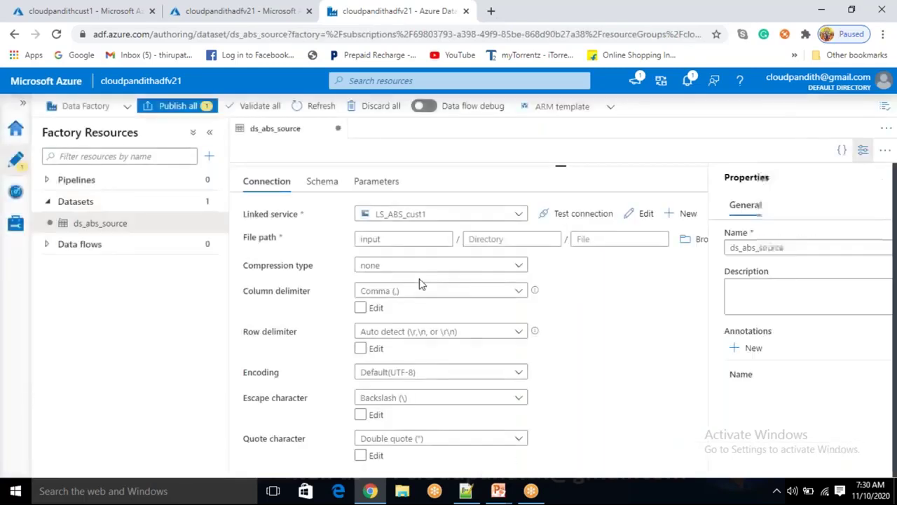
pyautogui.click(863, 150)
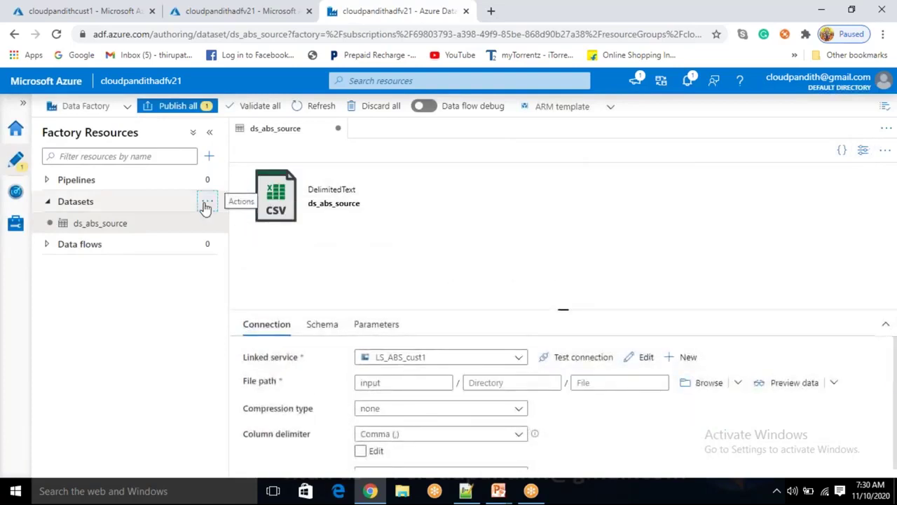
# - Start a second dataset with Azure Blob Storage as data store and DelimitedText as format
pyautogui.click(207, 201)
pyautogui.click(244, 222)
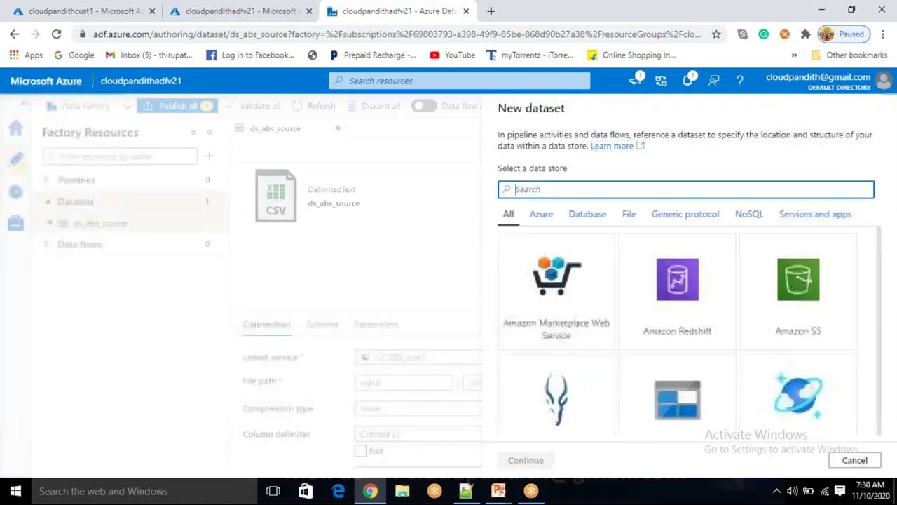
pyautogui.click(694, 382)
pyautogui.click(534, 457)
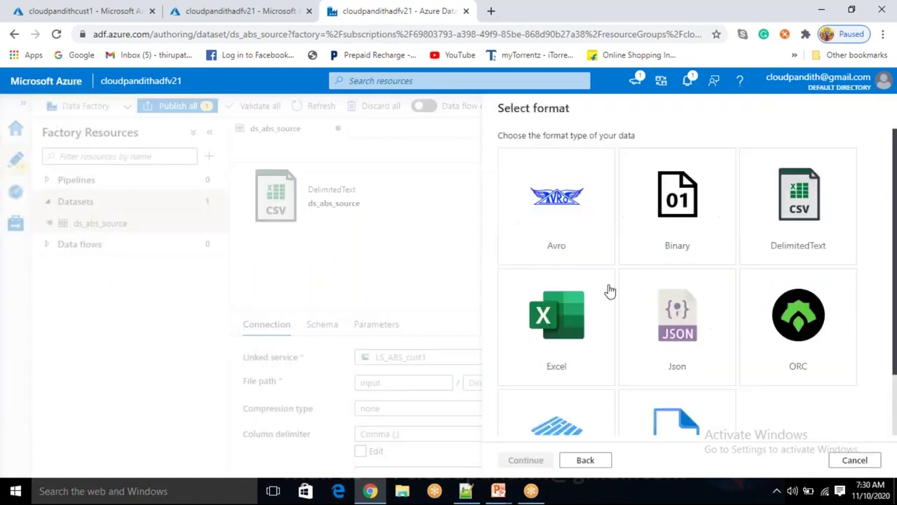
pyautogui.click(807, 236)
pyautogui.click(528, 461)
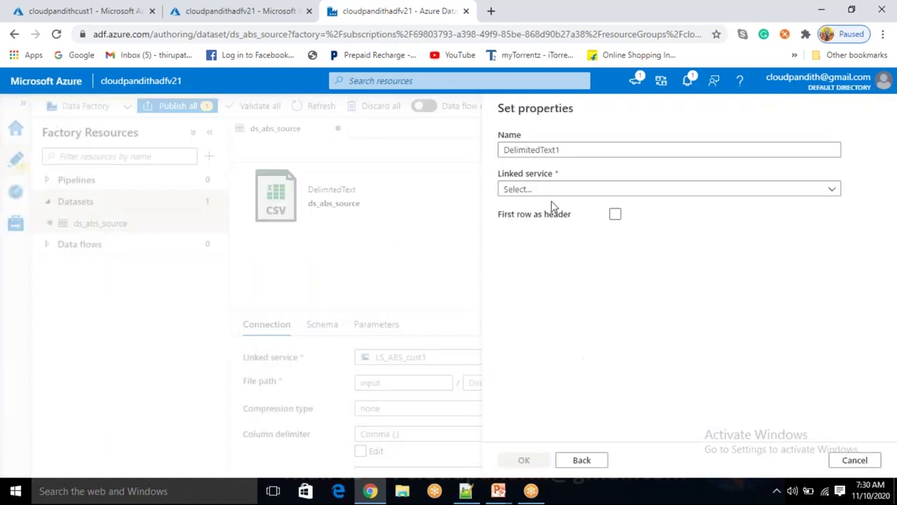
# - Name the second dataset ds_abs_sink
pyautogui.doubleClick(573, 150)
pyautogui.press('BackSpace')
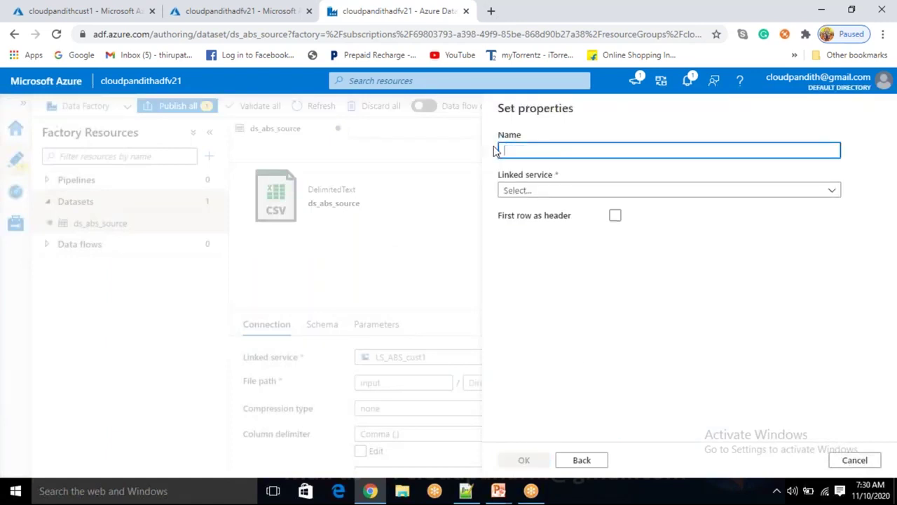
pyautogui.write('ds_abs_sink')
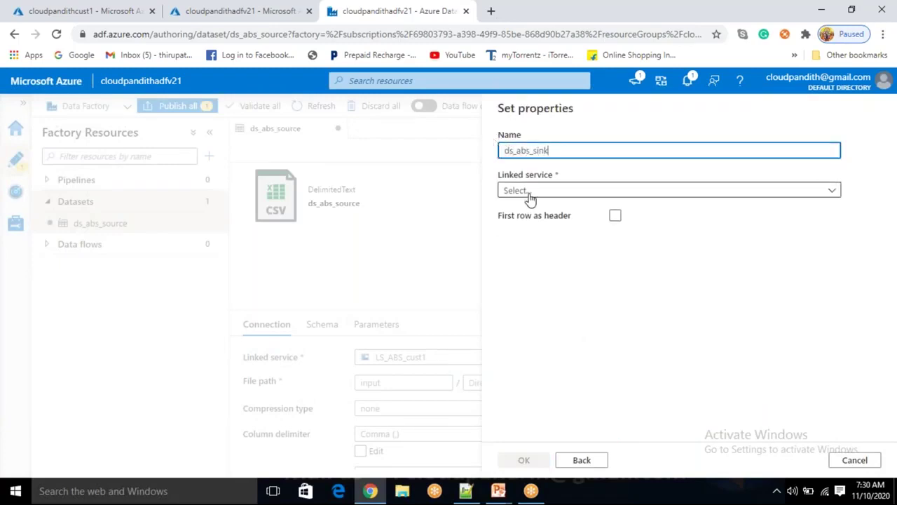
pyautogui.click(531, 190)
pyautogui.click(548, 252)
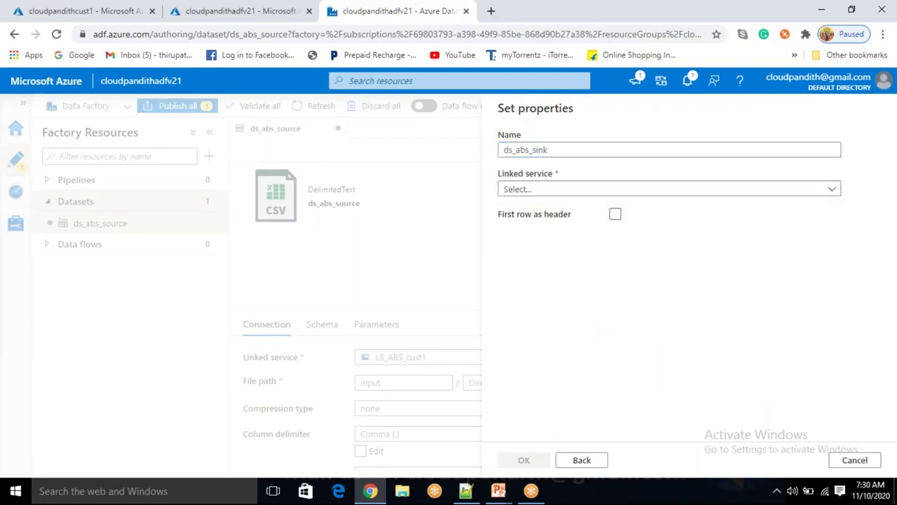
pyautogui.click(852, 460)
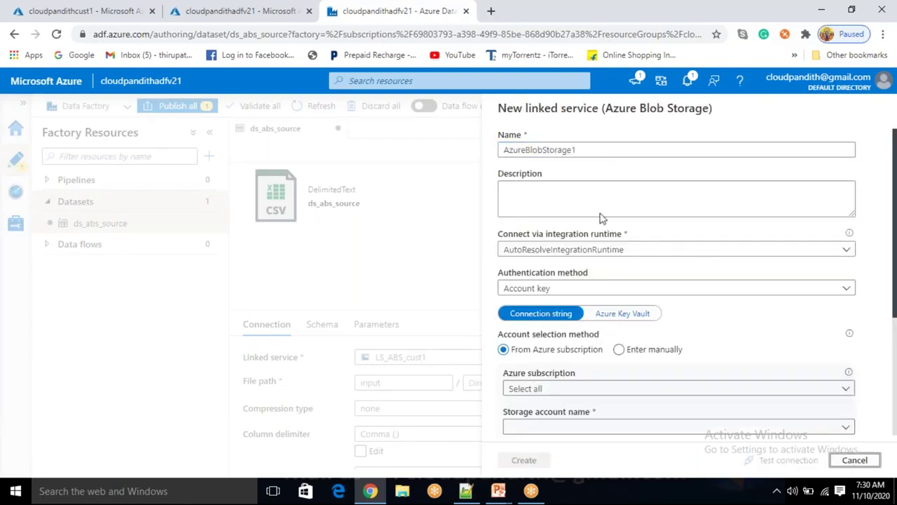
# - Assign linked service LS_ABS_cust1 to the sink dataset and set its file path to the output container
pyautogui.click(588, 188)
pyautogui.click(537, 283)
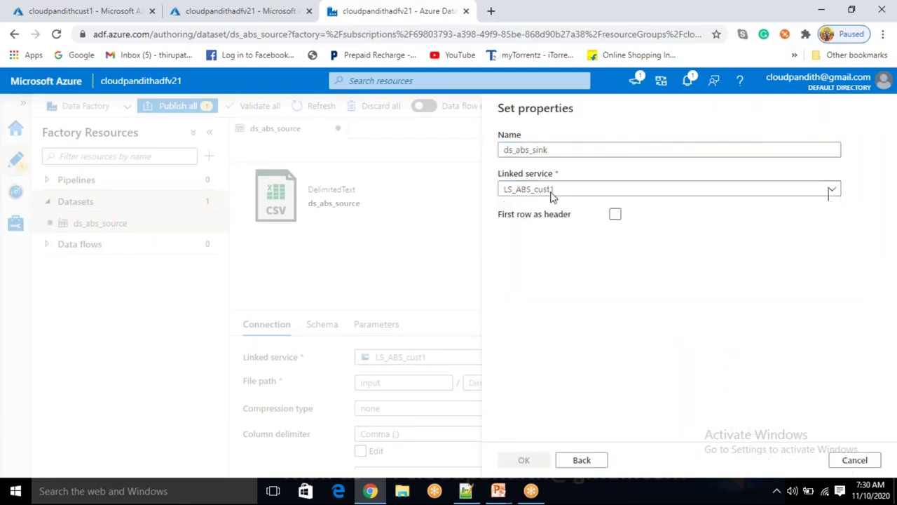
pyautogui.click(851, 225)
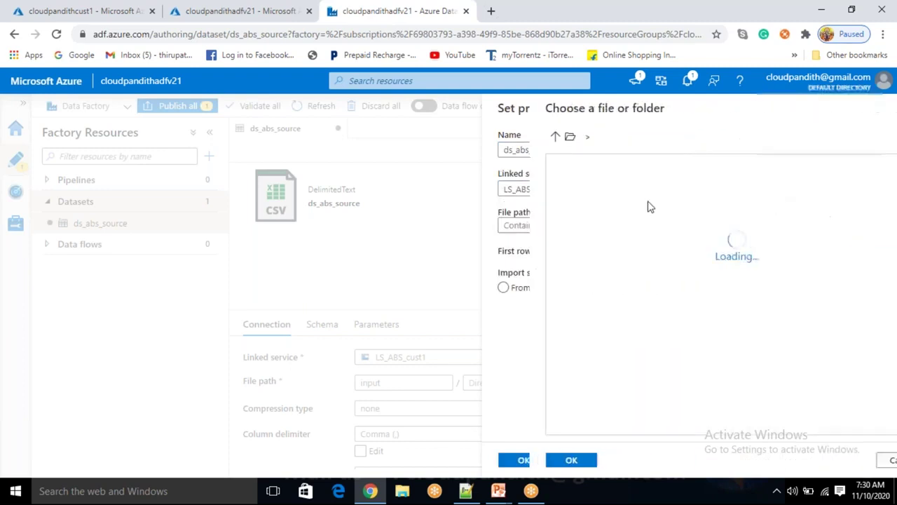
pyautogui.click(545, 222)
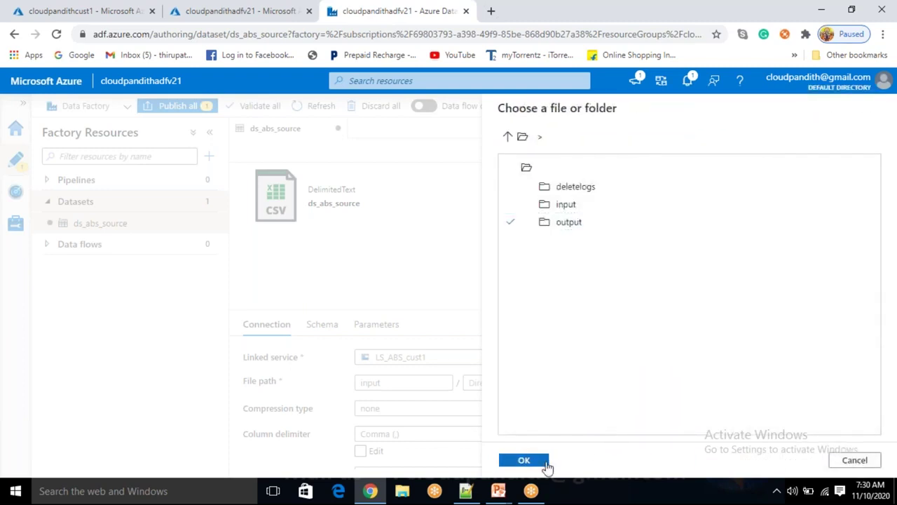
pyautogui.click(546, 467)
# - Enable first row as header for ds_abs_sink, create the dataset and hide its properties
pyautogui.click(614, 250)
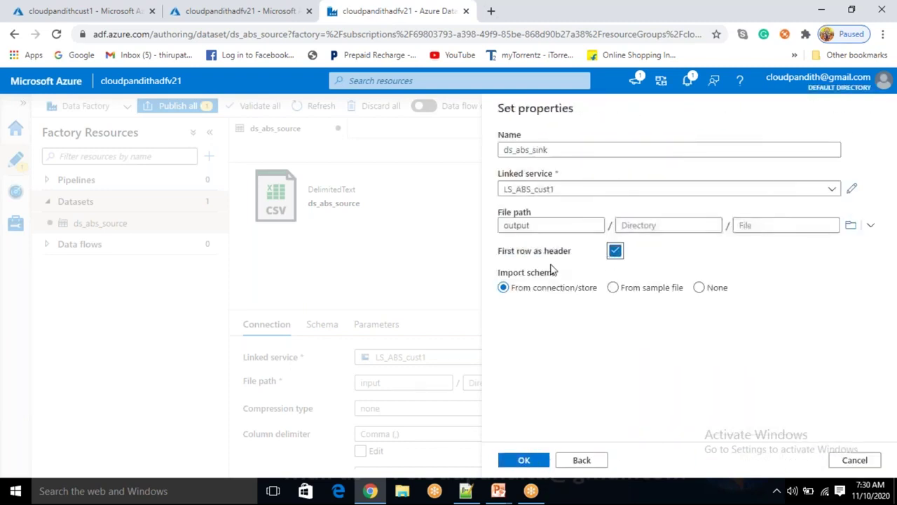
pyautogui.click(540, 460)
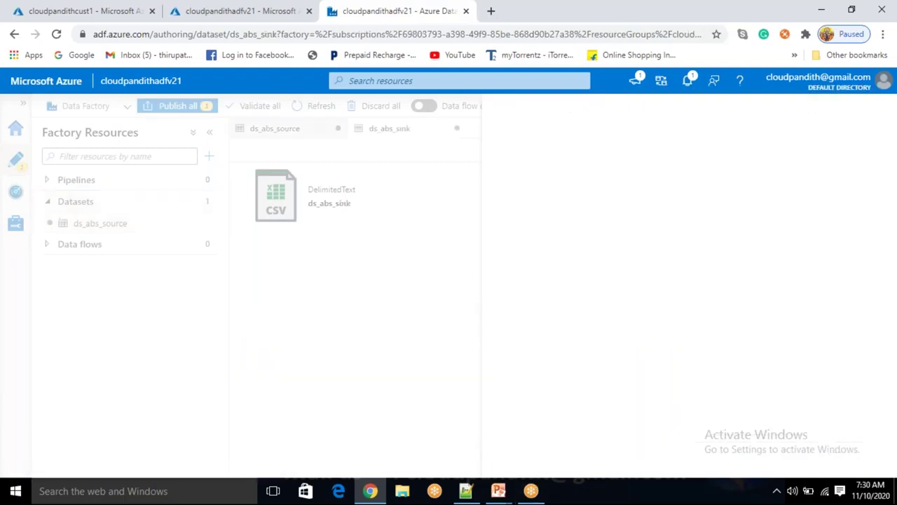
pyautogui.click(863, 150)
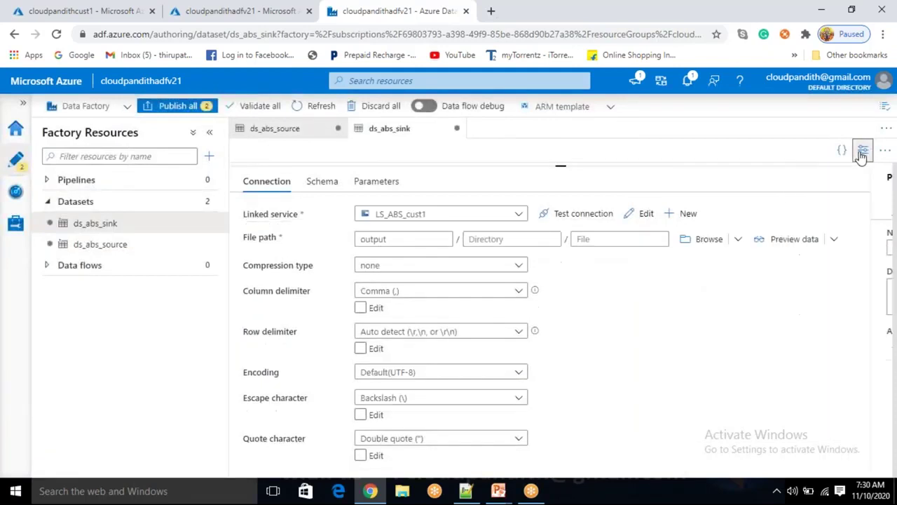
pyautogui.moveTo(565, 166); pyautogui.dragTo(564, 310)
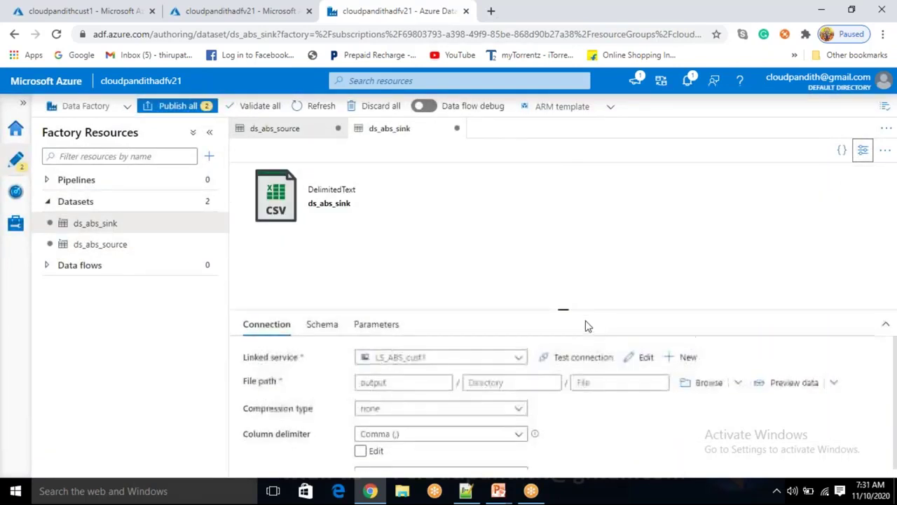
# - Create a new pipeline named pl_data_add_new_columns and hide its properties
pyautogui.click(211, 157)
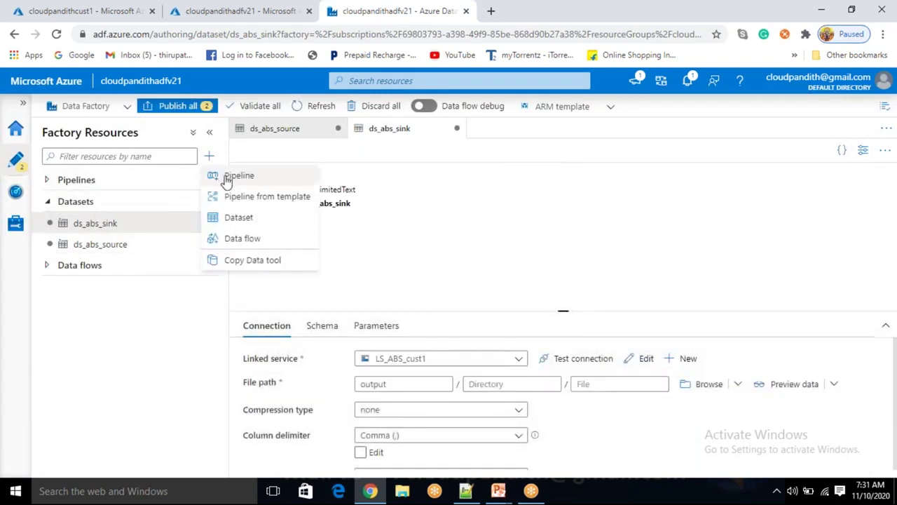
pyautogui.click(228, 177)
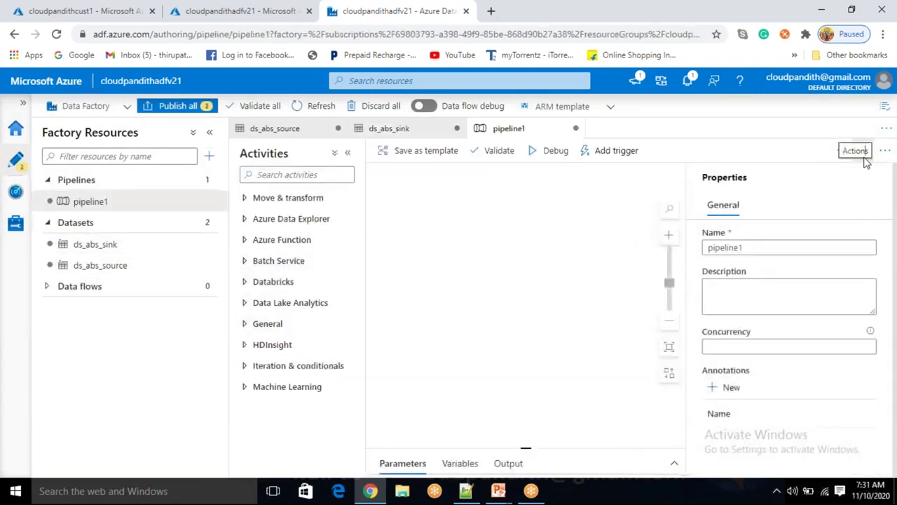
pyautogui.moveTo(764, 248); pyautogui.dragTo(688, 263)
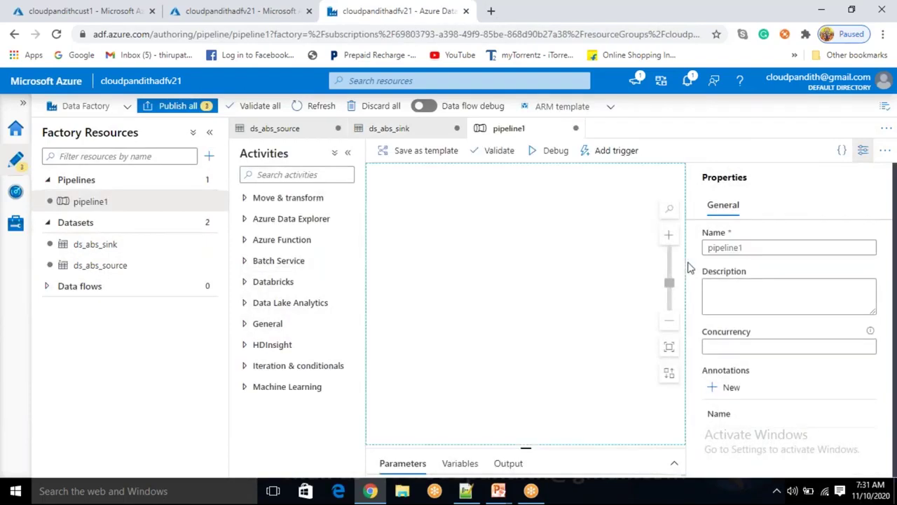
pyautogui.click(750, 249)
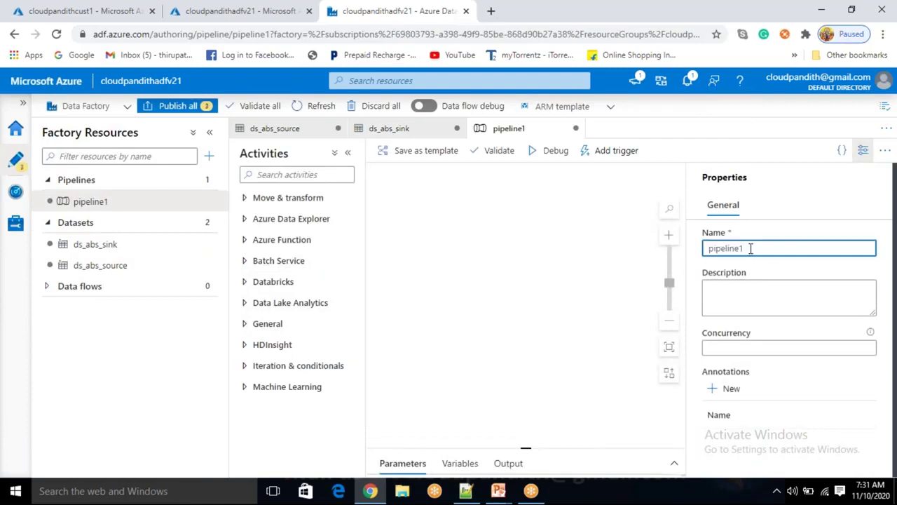
pyautogui.hotkey('ctrl', 'a')
pyautogui.press('BackSpace')
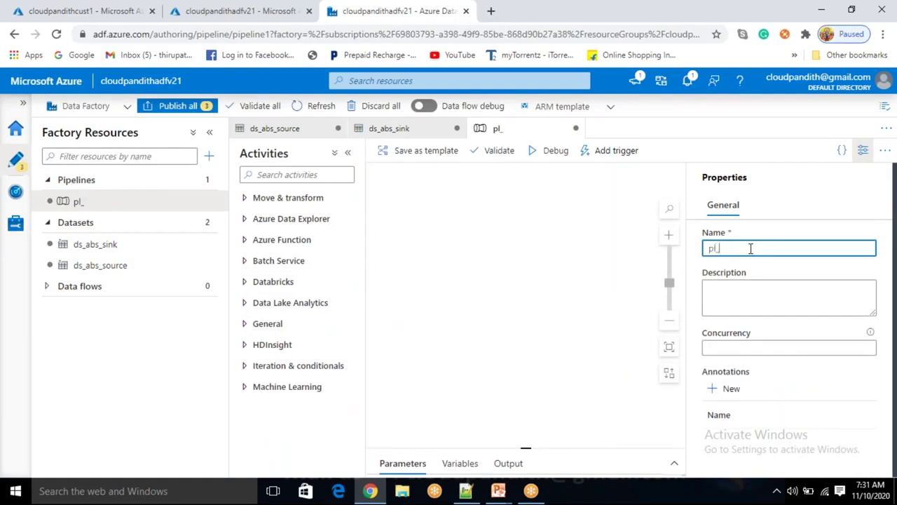
pyautogui.write('pl_data_add_new_columns')
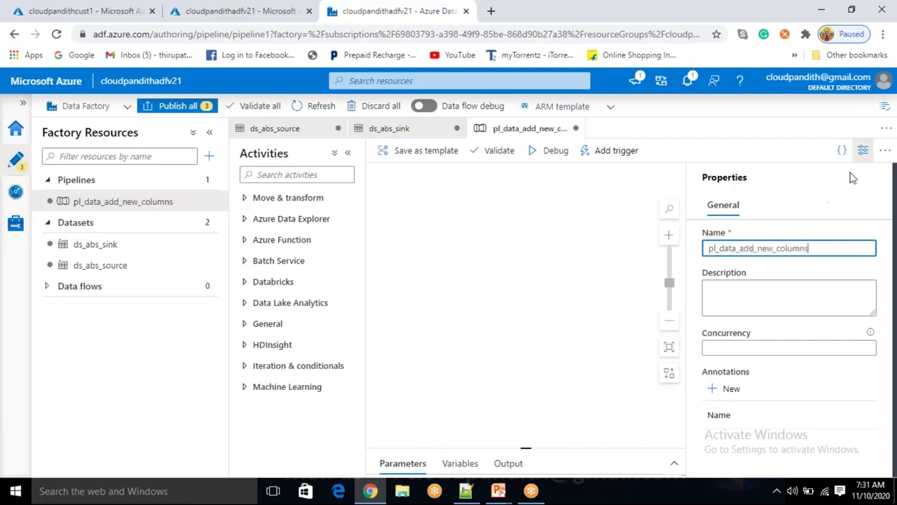
pyautogui.click(862, 151)
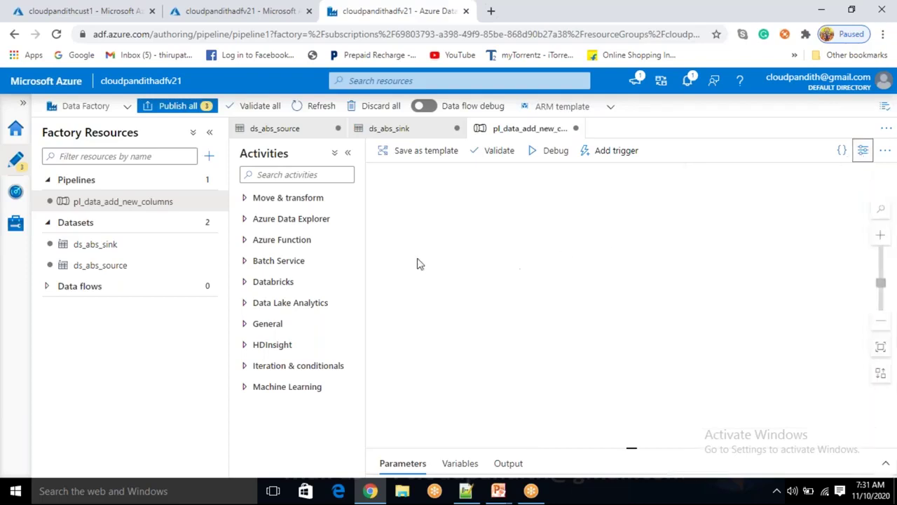
# - Add a Copy data activity to the pipeline and name it Copy_input_output_addcolumns
pyautogui.click(263, 201)
pyautogui.moveTo(268, 220); pyautogui.dragTo(563, 241)
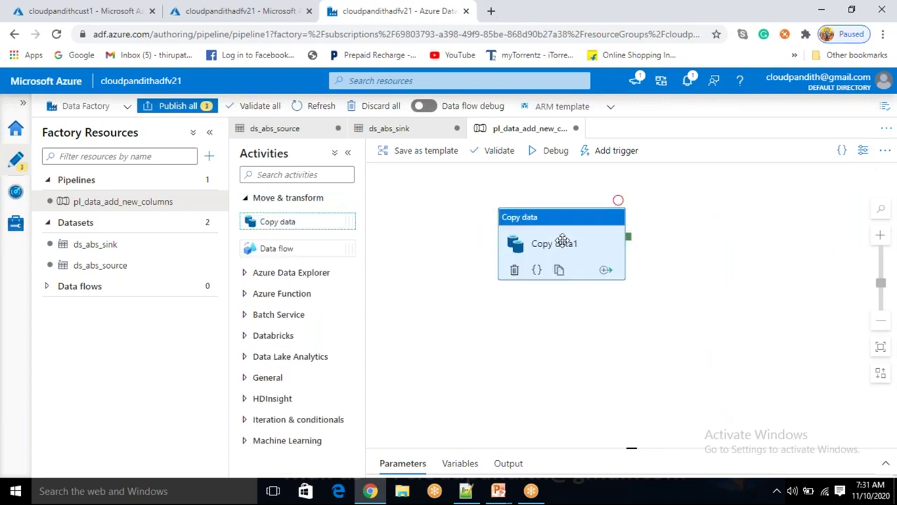
pyautogui.click(563, 241)
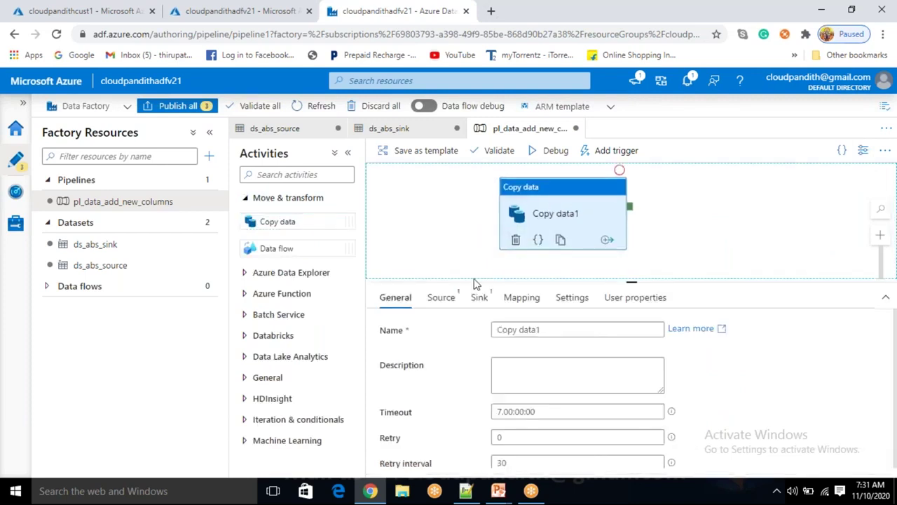
pyautogui.click(545, 330)
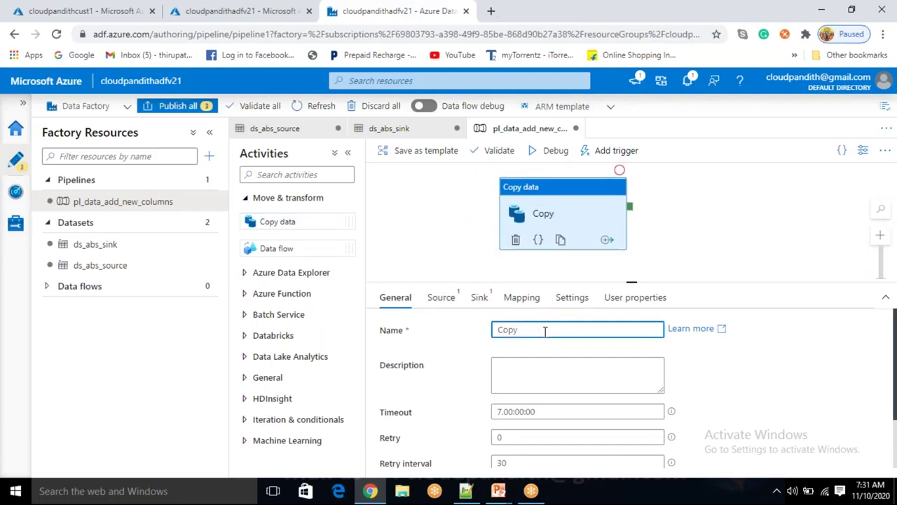
pyautogui.write('_input_outpout_a')
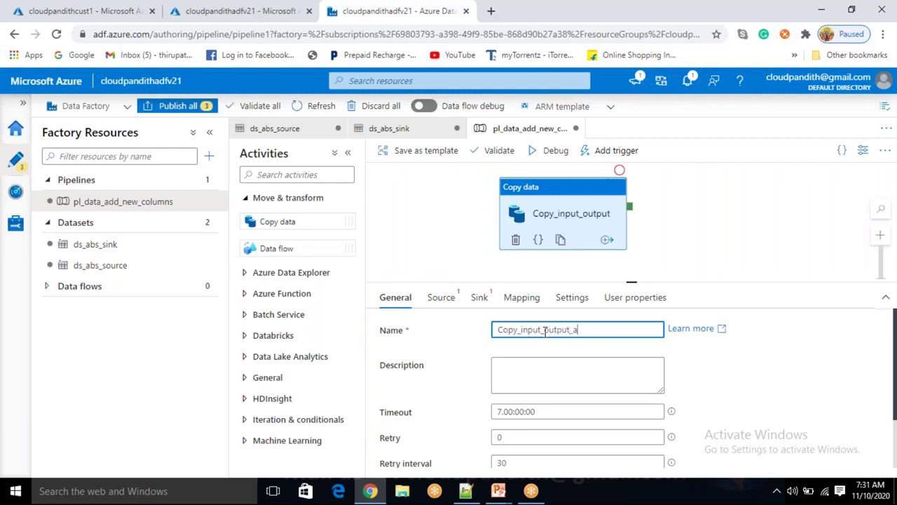
pyautogui.write('ddcolumns')
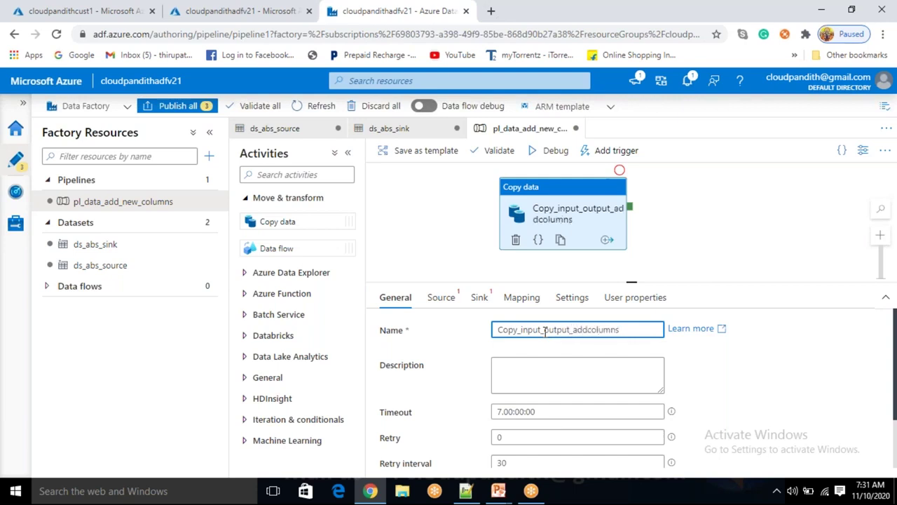
# - Set the copy activity's source dataset to ds_abs_source
pyautogui.click(441, 300)
pyautogui.click(515, 331)
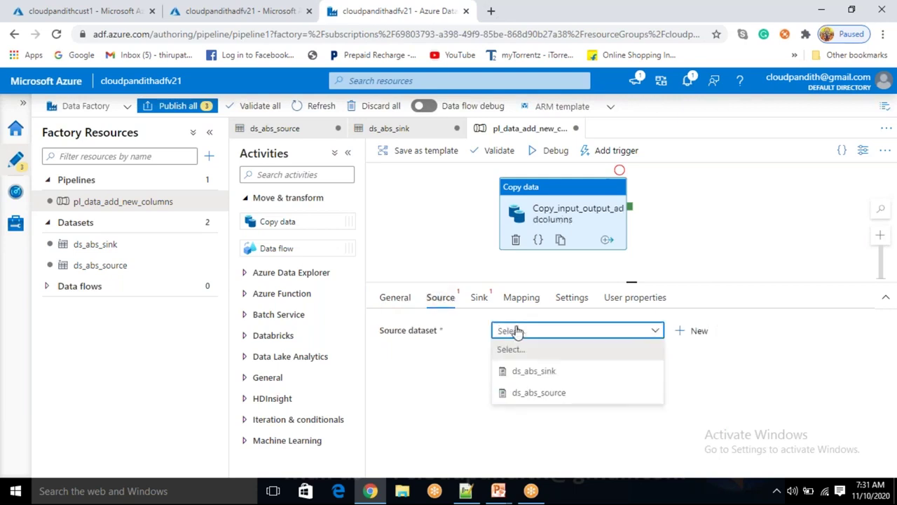
pyautogui.click(519, 390)
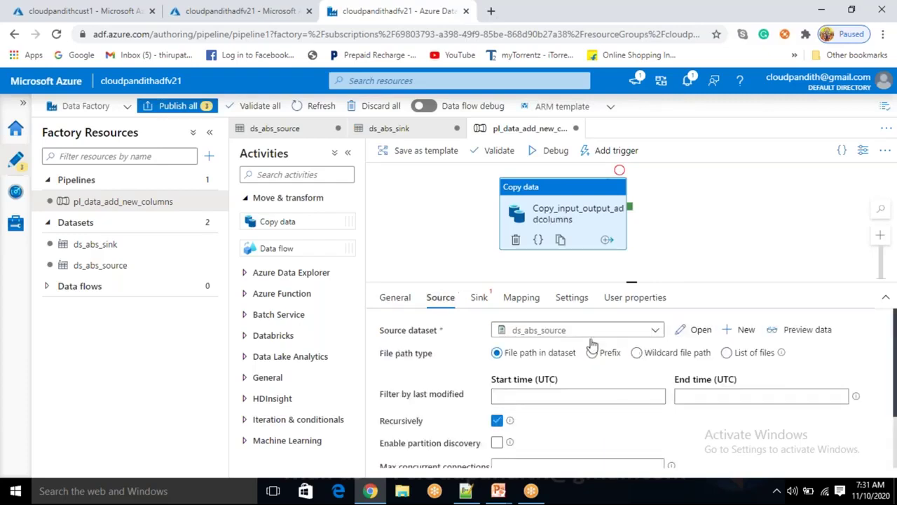
# - Set the source's file path type to Wildcard file path and preview the source data
pyautogui.click(636, 354)
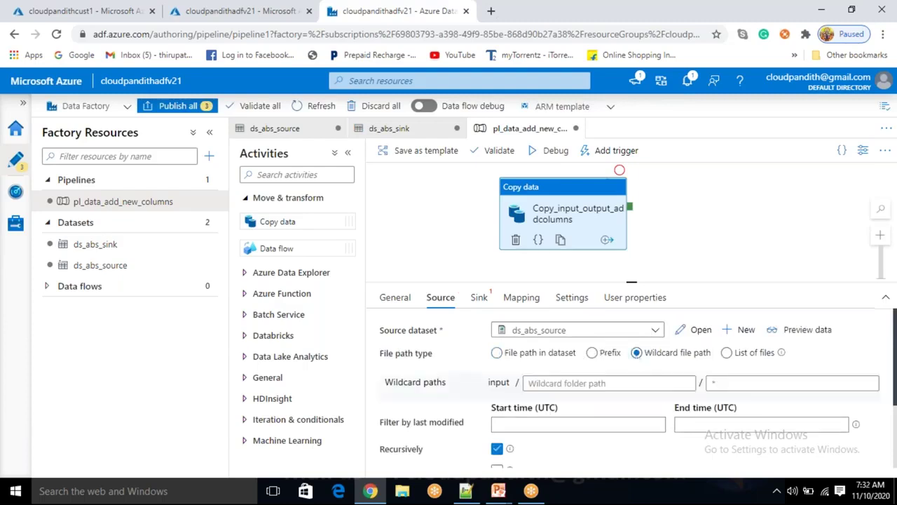
pyautogui.click(732, 383)
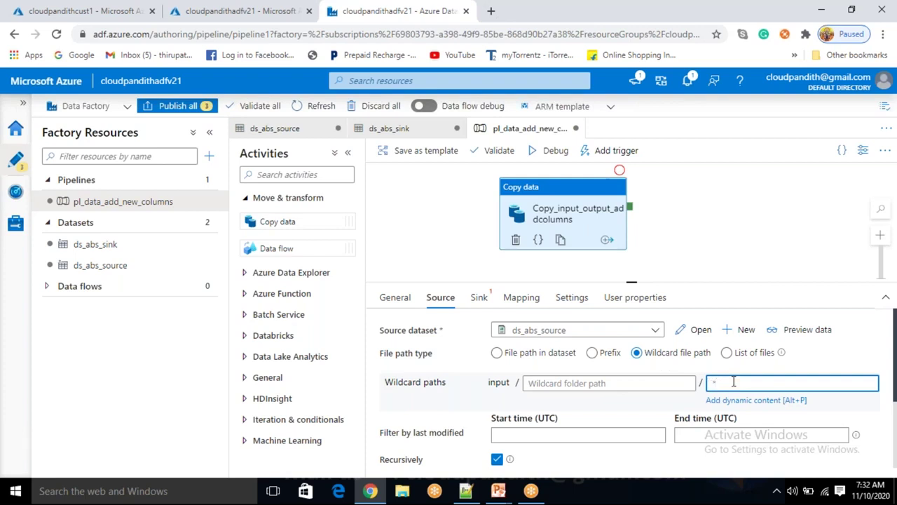
pyautogui.click(796, 330)
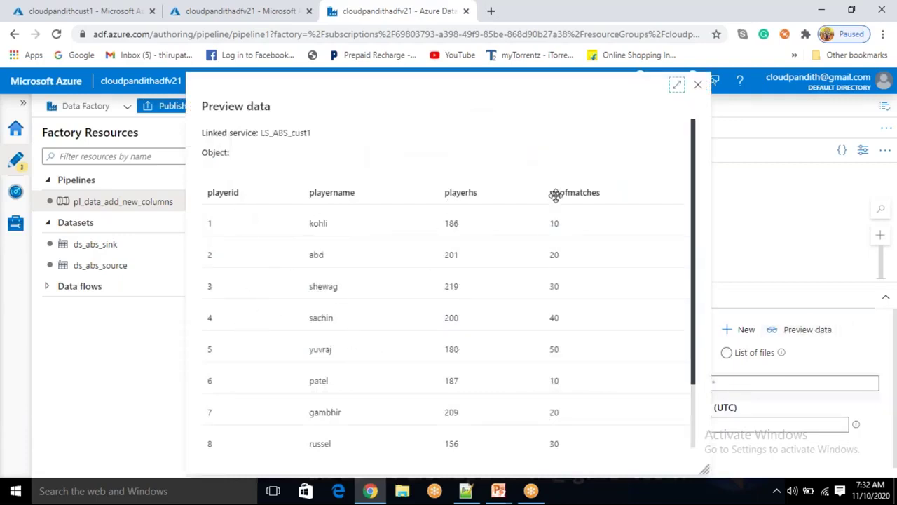
pyautogui.scroll(-1, 291, 303)
pyautogui.scroll(1, 304, 343)
pyautogui.scroll(-1, 301, 315)
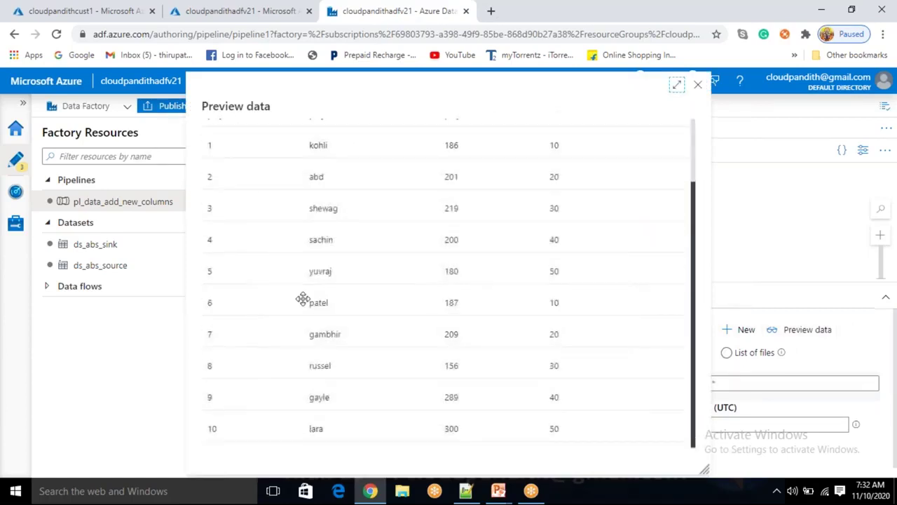
pyautogui.click(698, 86)
pyautogui.click(792, 212)
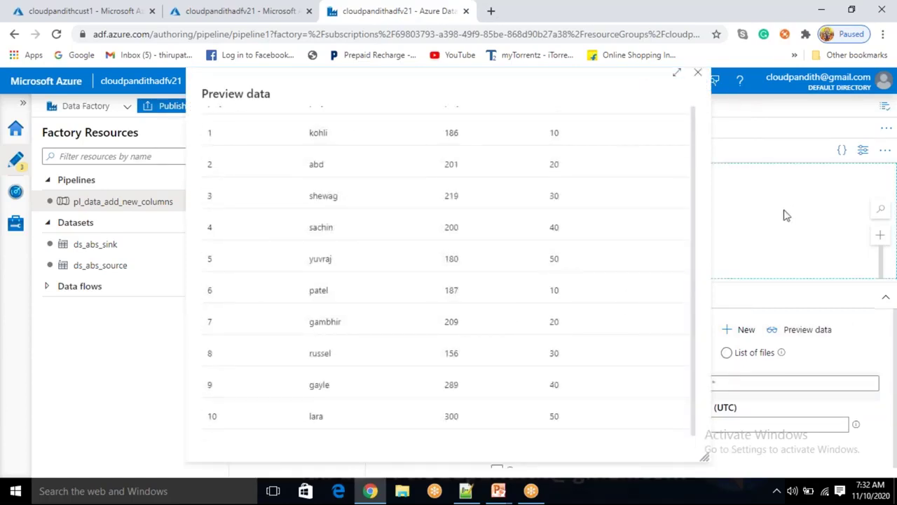
pyautogui.click(699, 75)
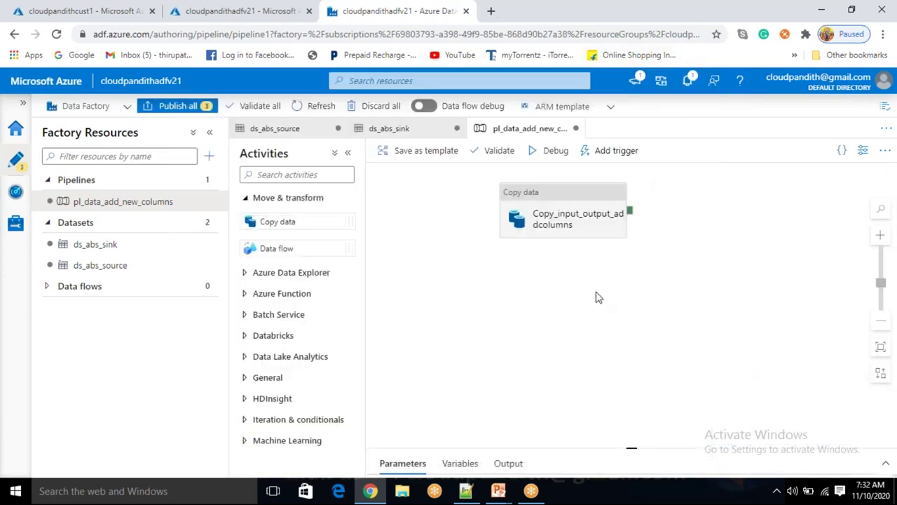
# - Add an additional column named loaddate to the source of the Copy_input_output_addcolumns activity
pyautogui.click(567, 235)
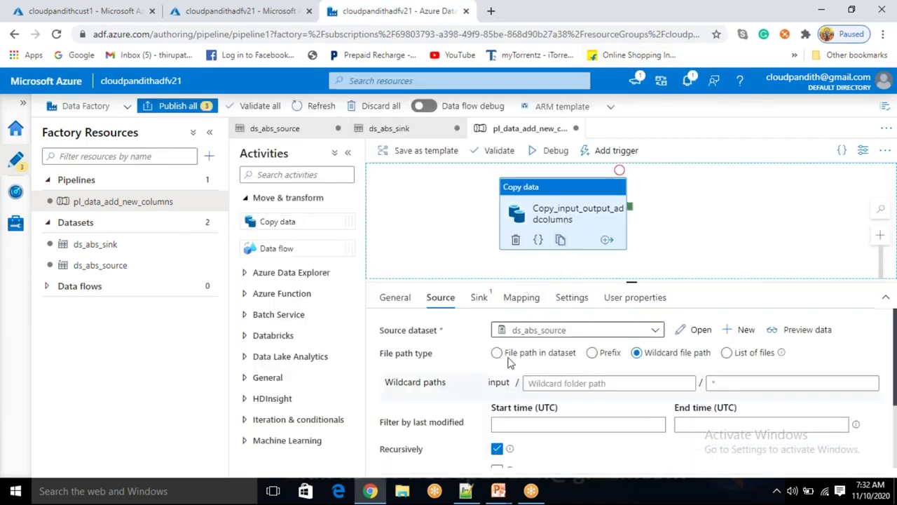
pyautogui.scroll(-1, 490, 417)
pyautogui.scroll(-1, 494, 421)
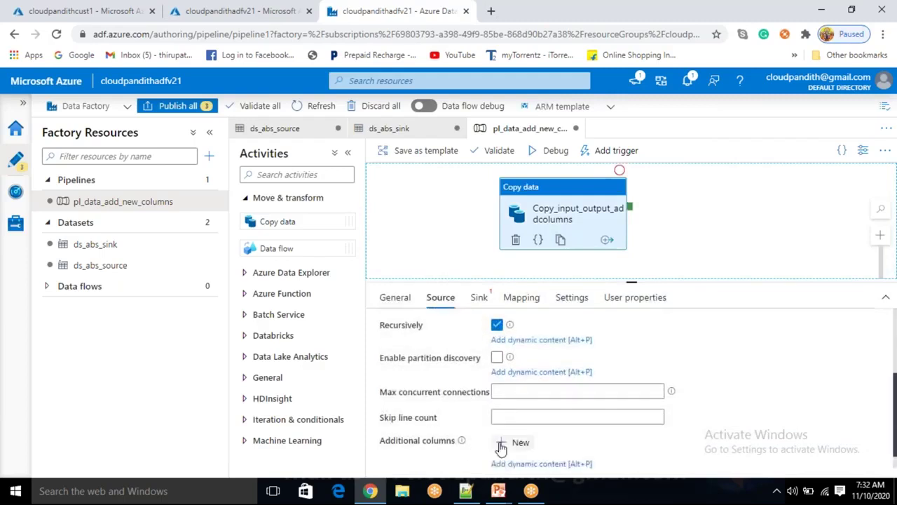
pyautogui.click(517, 424)
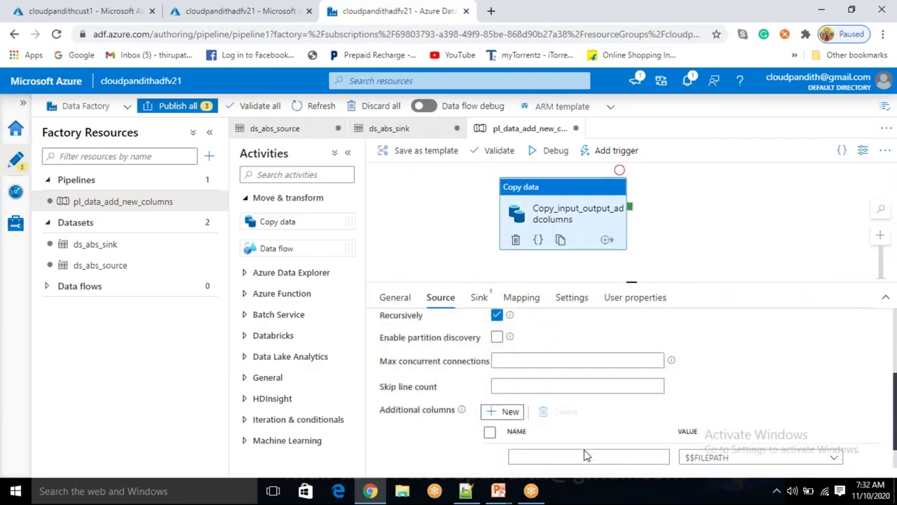
pyautogui.scroll(-1, 584, 456)
pyautogui.click(570, 424)
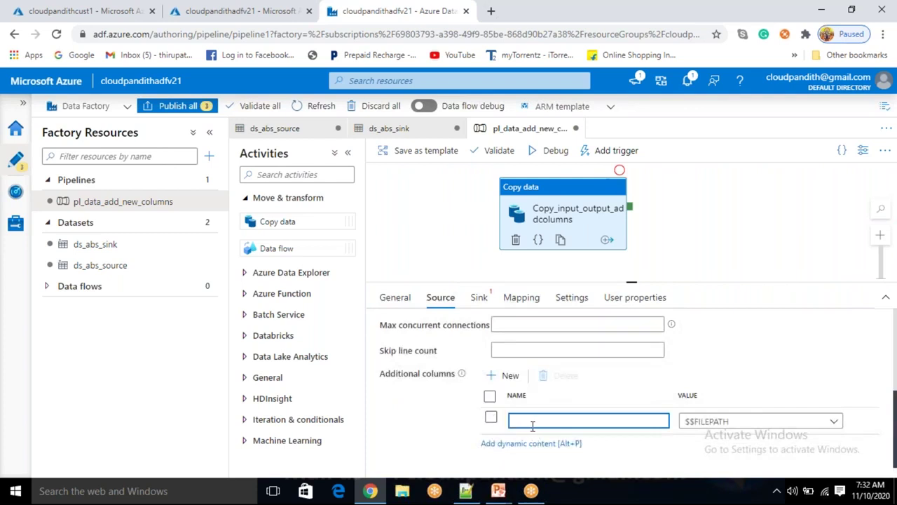
pyautogui.write('loaddate')
pyautogui.click(833, 423)
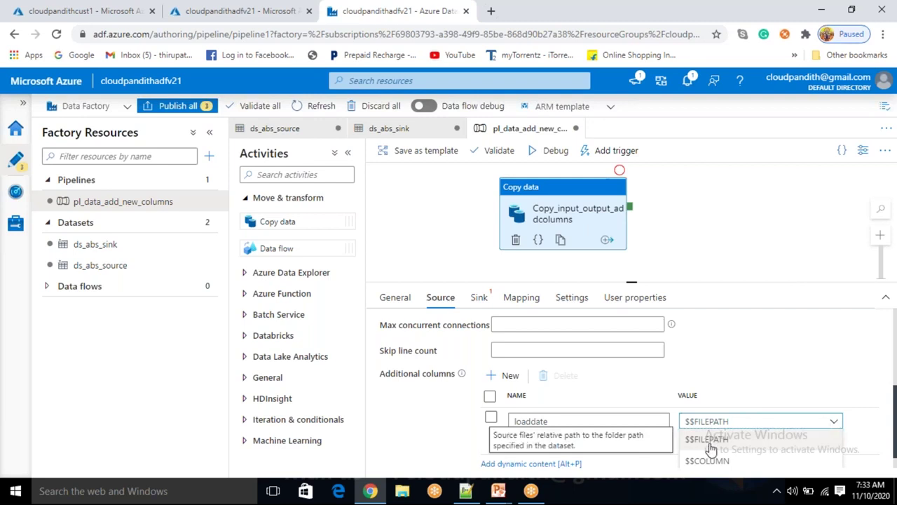
pyautogui.click(737, 381)
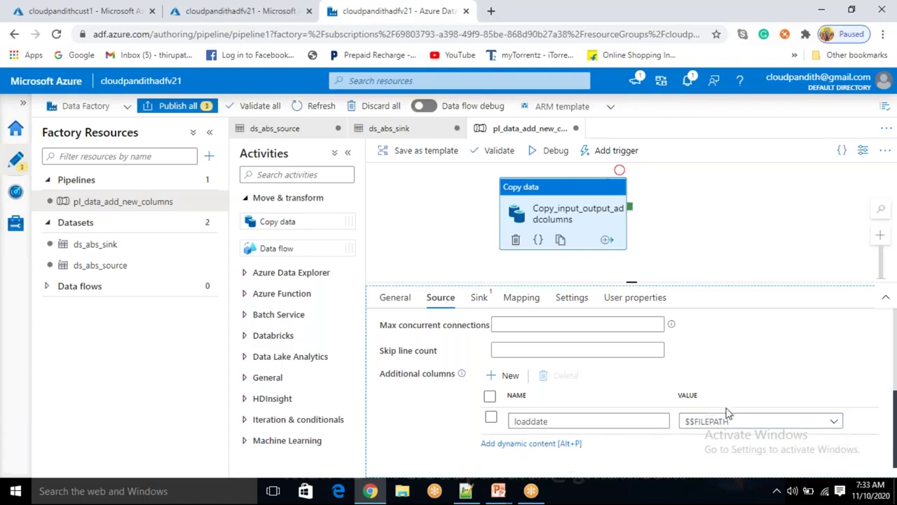
pyautogui.click(744, 418)
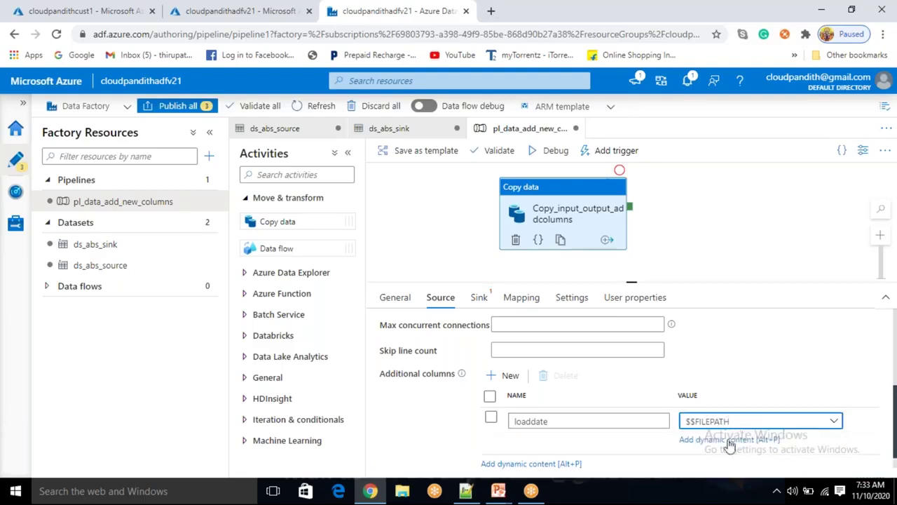
pyautogui.click(730, 440)
pyautogui.click(559, 207)
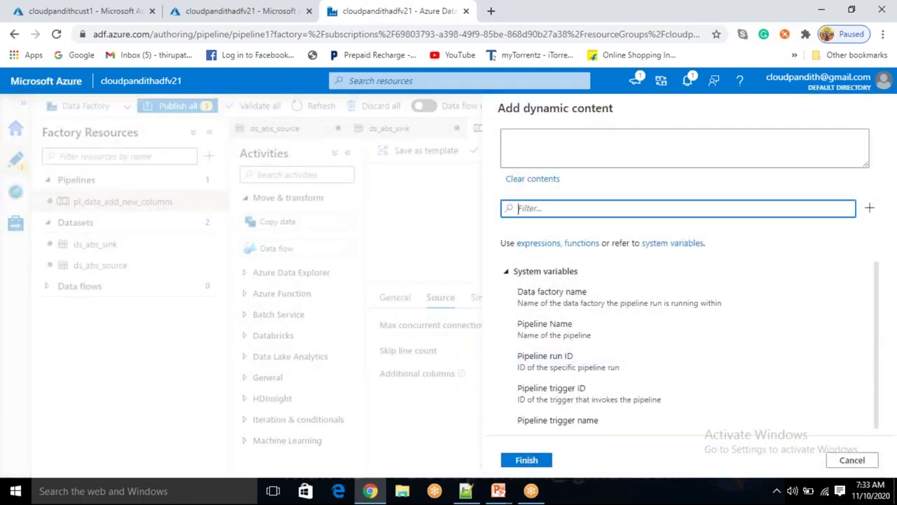
pyautogui.write('utc')
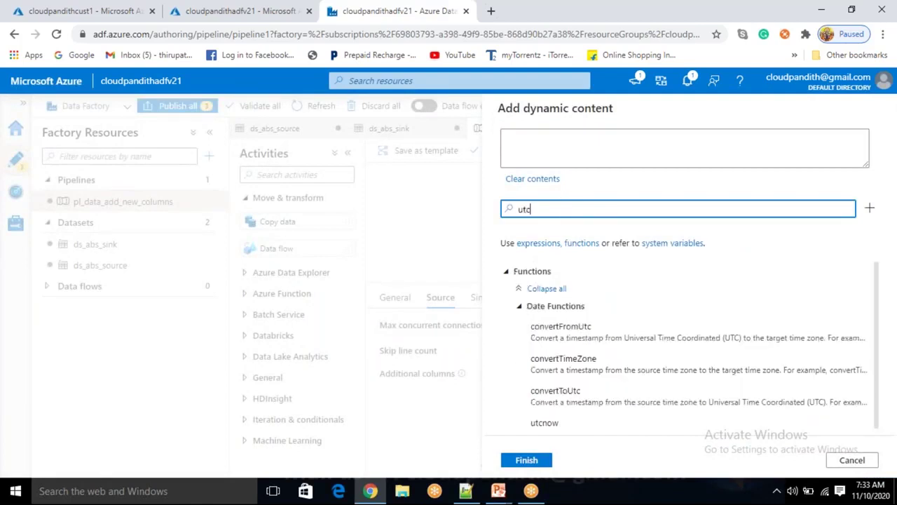
pyautogui.write('no')
pyautogui.click(597, 343)
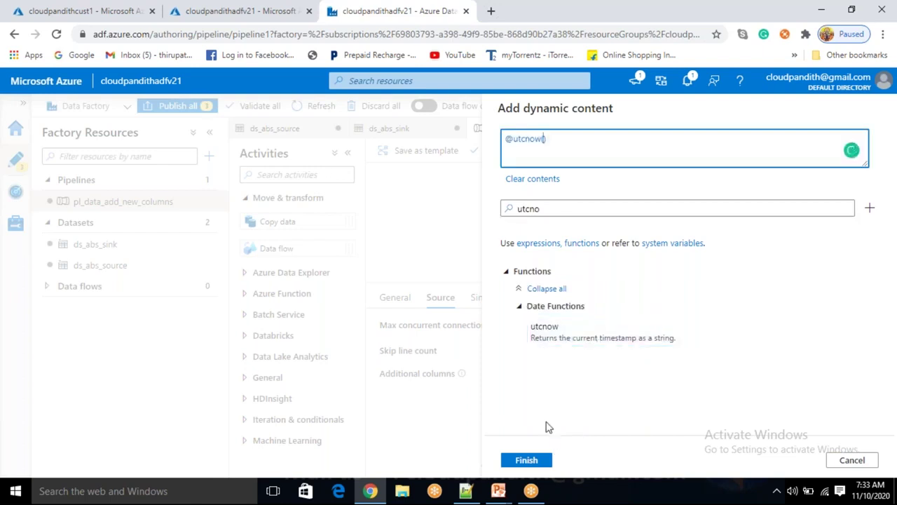
pyautogui.click(526, 460)
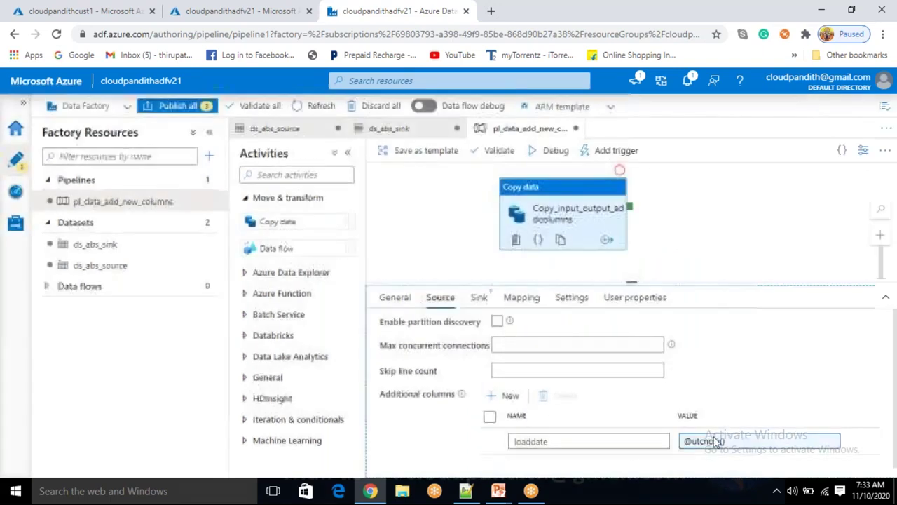
pyautogui.click(708, 441)
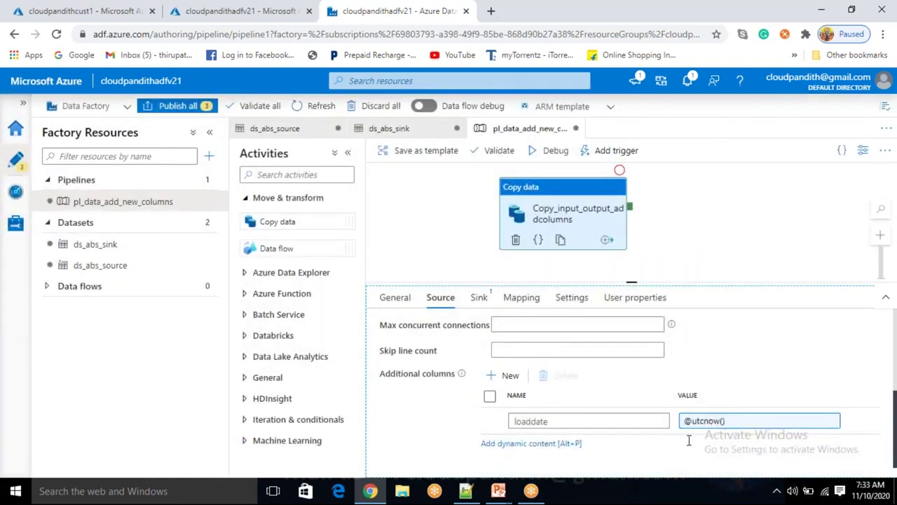
# - Add a second additional column named filename with the value $$FILEPATH
pyautogui.click(504, 379)
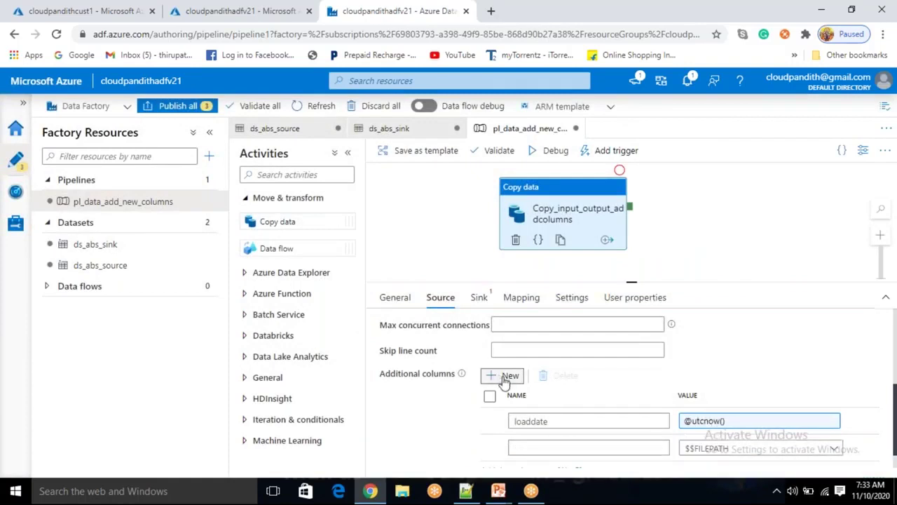
pyautogui.click(524, 447)
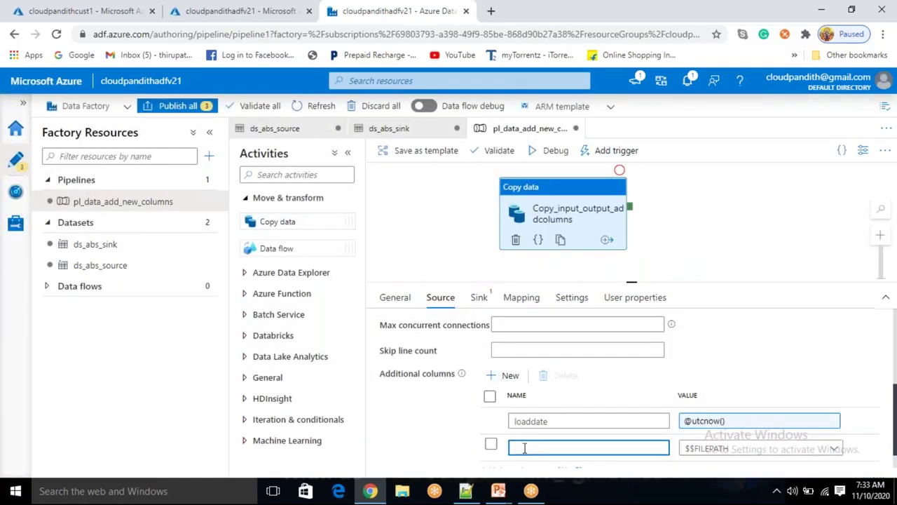
pyautogui.write('filename')
pyautogui.scroll(-1, 757, 447)
pyautogui.scroll(-1, 757, 447)
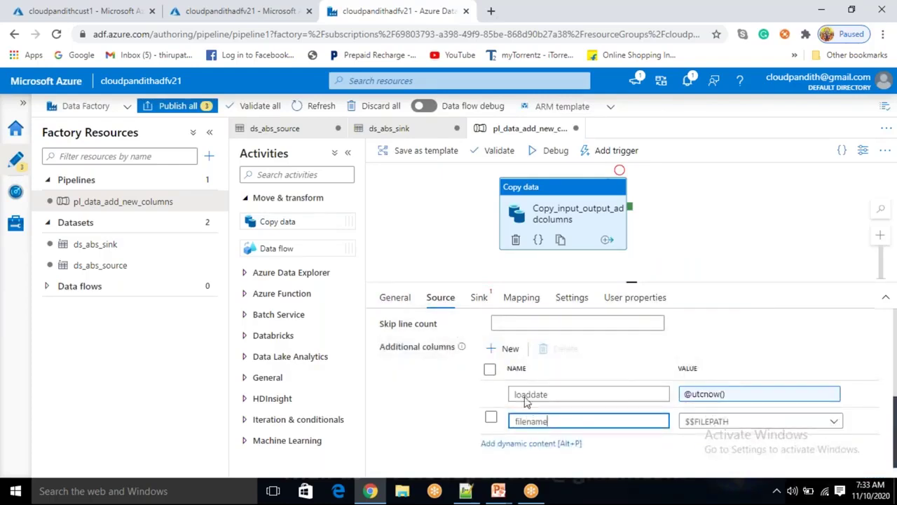
# - Add a third additional column named player with the value $$COLUMN, taken from the source column playername
pyautogui.click(544, 447)
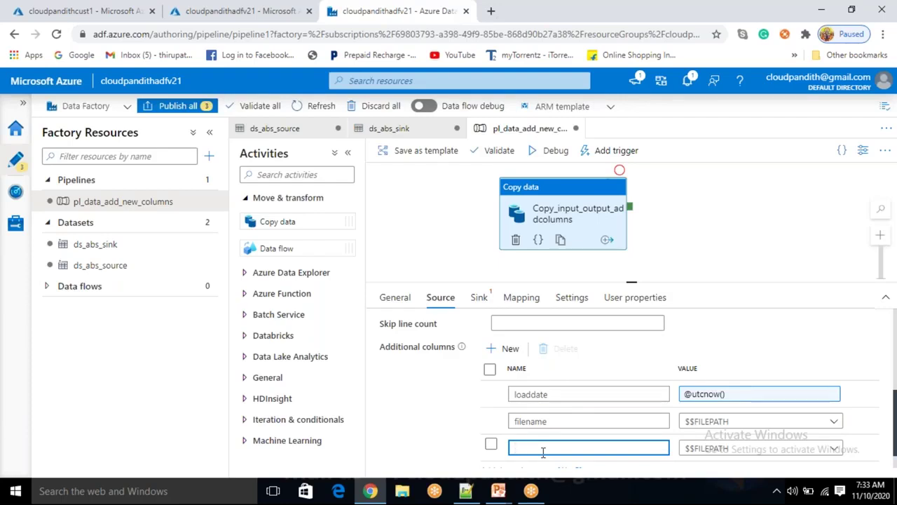
pyautogui.write('er')
pyautogui.click(835, 448)
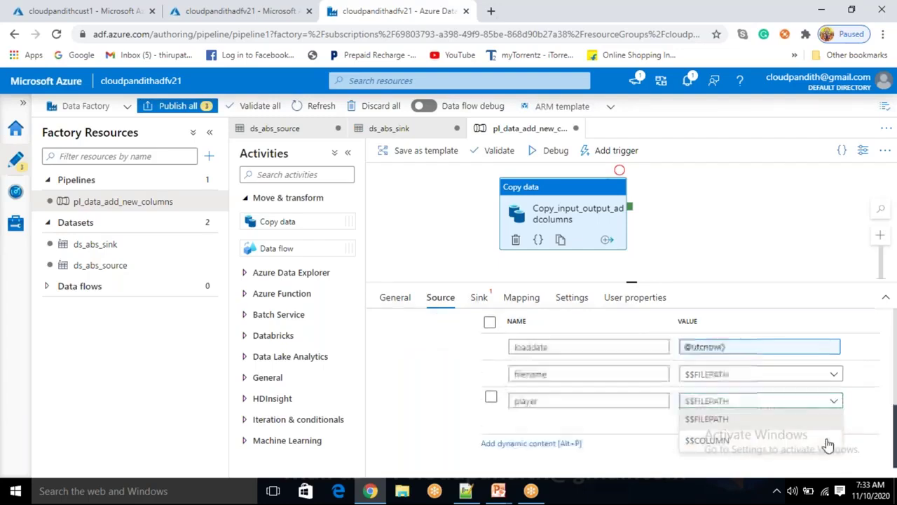
pyautogui.click(757, 441)
pyautogui.scroll(2, 705, 467)
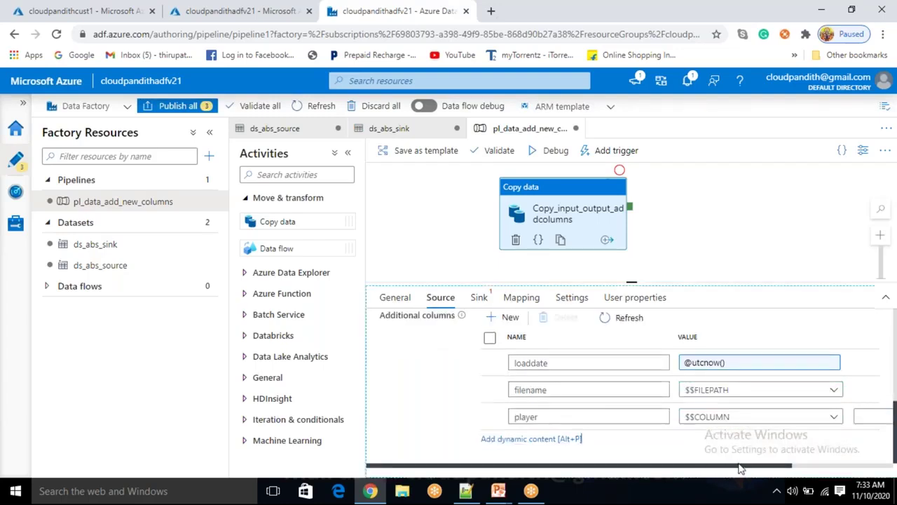
pyautogui.moveTo(783, 469); pyautogui.dragTo(886, 470)
pyautogui.click(806, 436)
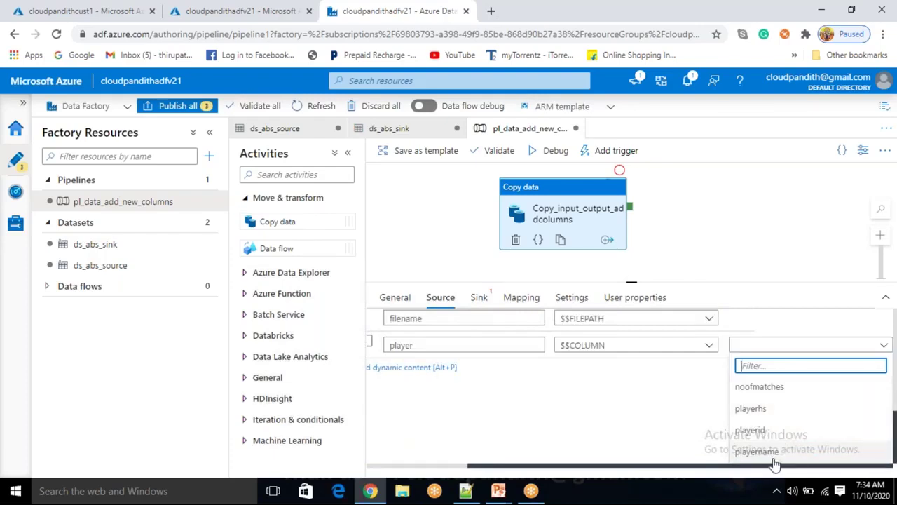
pyautogui.click(772, 452)
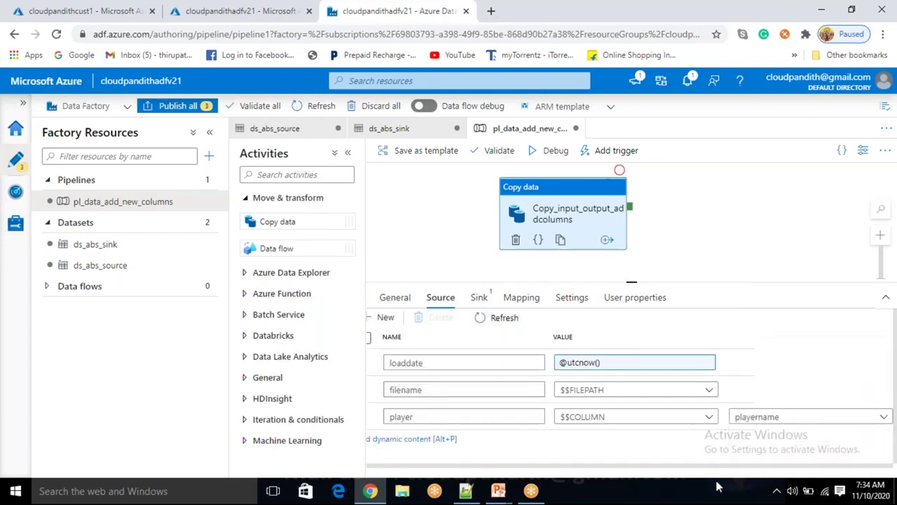
# - Rename the additional column player as playername_duplicate
pyautogui.moveTo(718, 467); pyautogui.dragTo(574, 481)
pyautogui.click(579, 437)
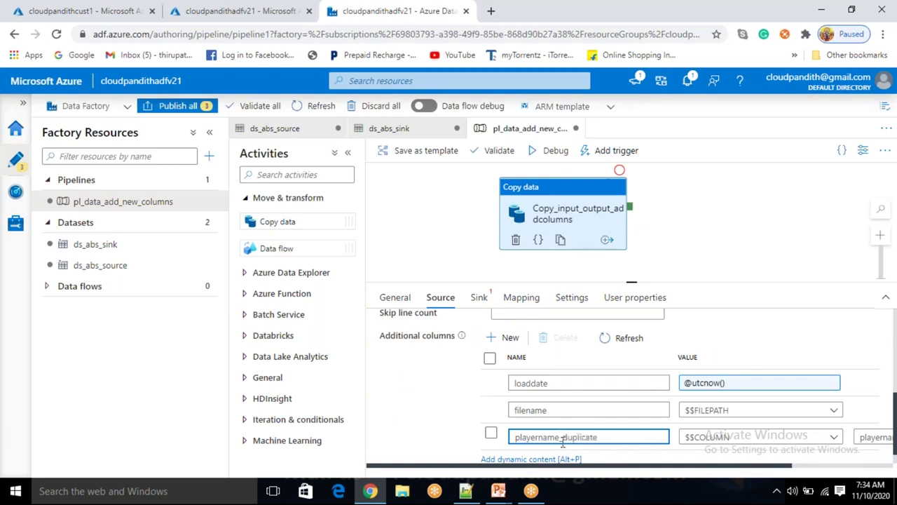
pyautogui.doubleClick(568, 437)
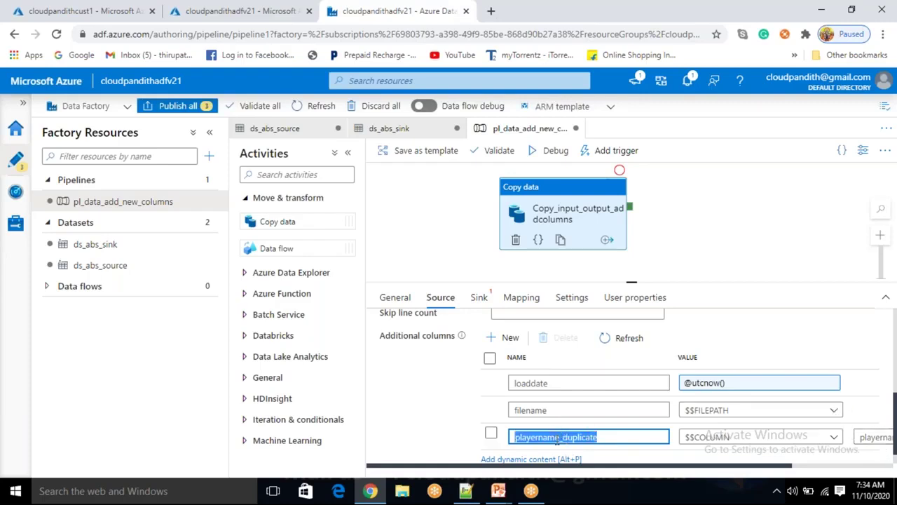
# - Add a fourth additional column named pipeline
pyautogui.scroll(-1, 603, 431)
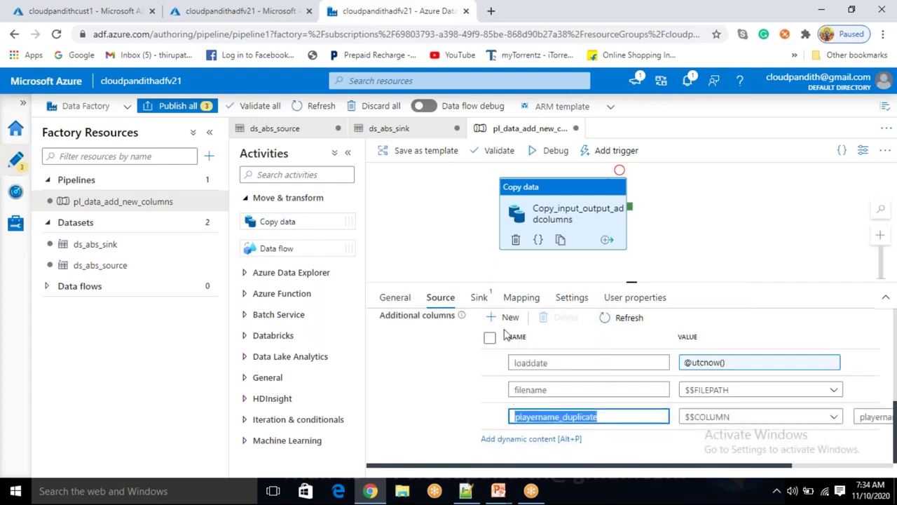
pyautogui.click(510, 319)
pyautogui.click(561, 443)
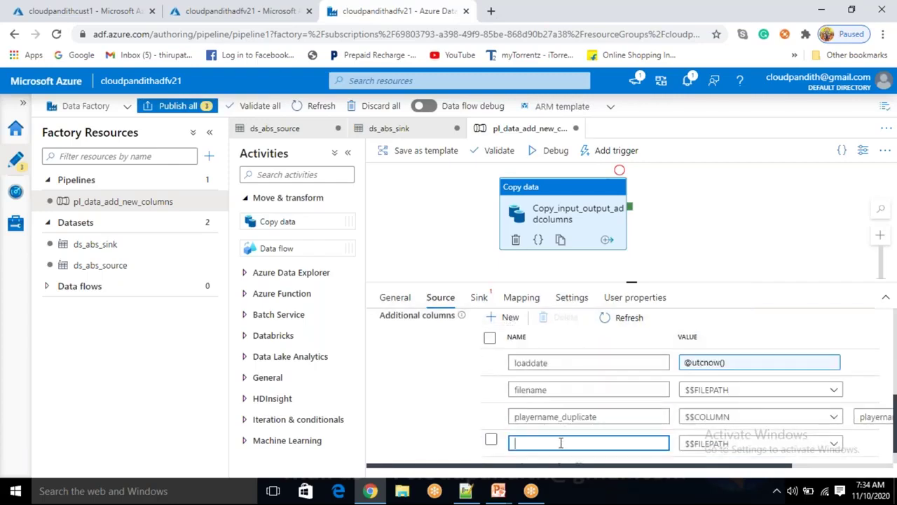
pyautogui.scroll(-1, 561, 443)
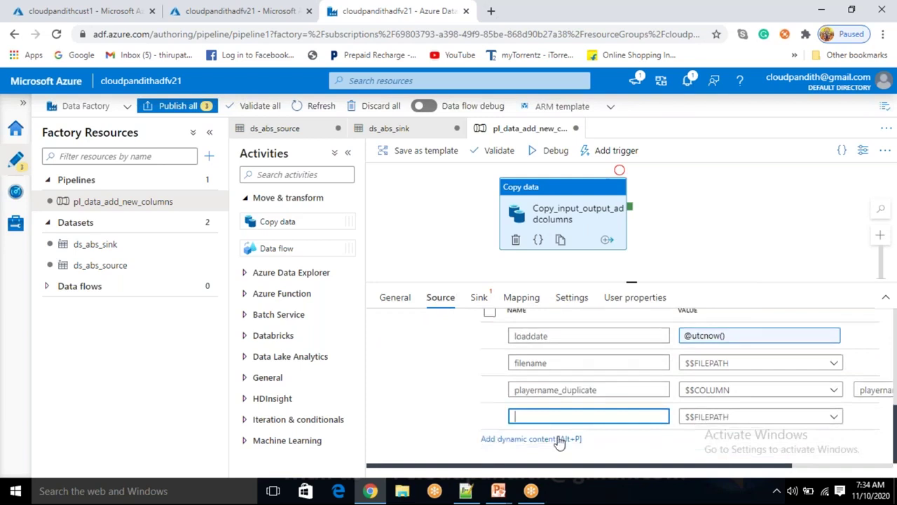
pyautogui.write('pipeline')
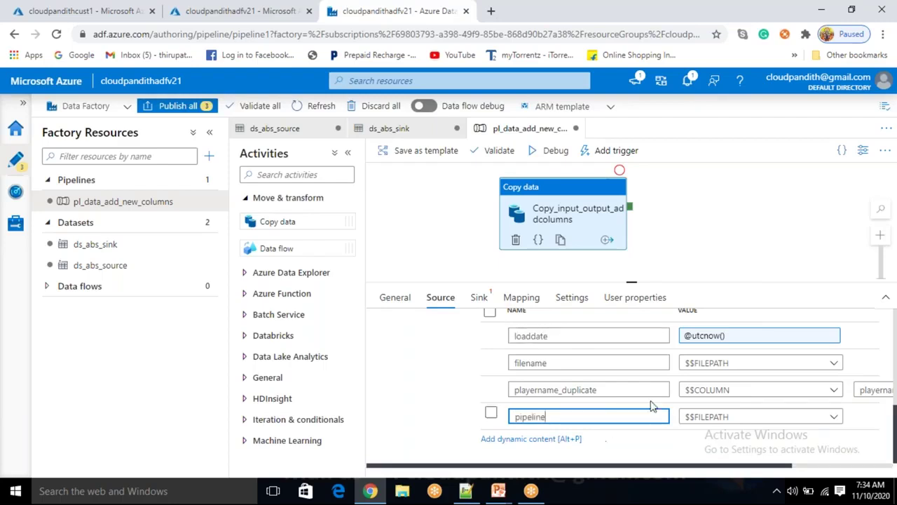
pyautogui.click(835, 417)
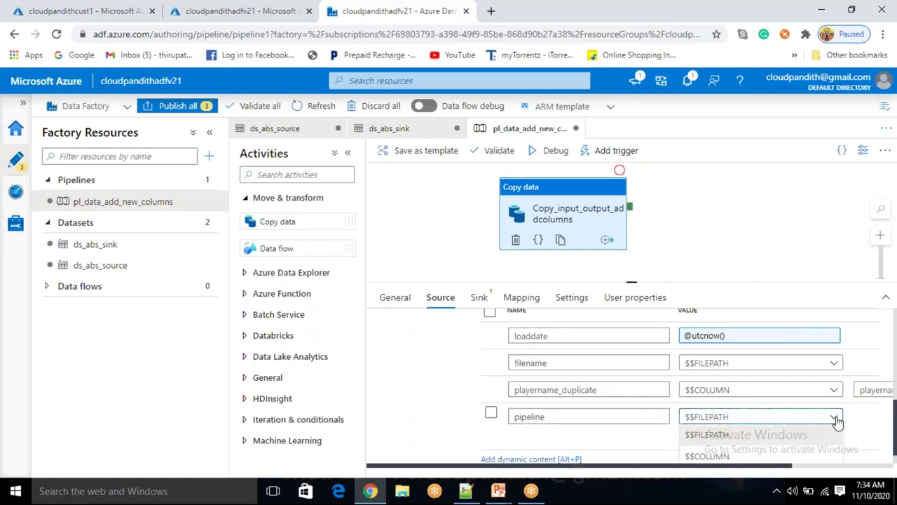
pyautogui.click(836, 420)
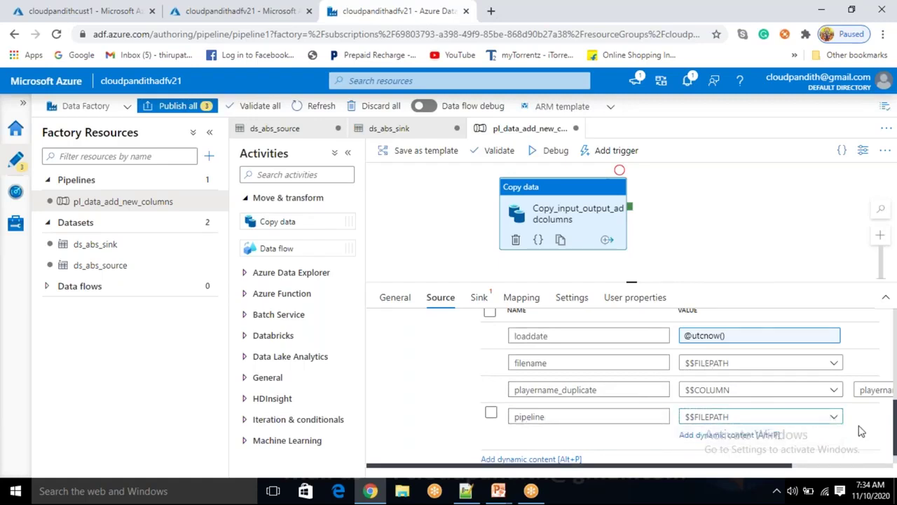
pyautogui.click(771, 419)
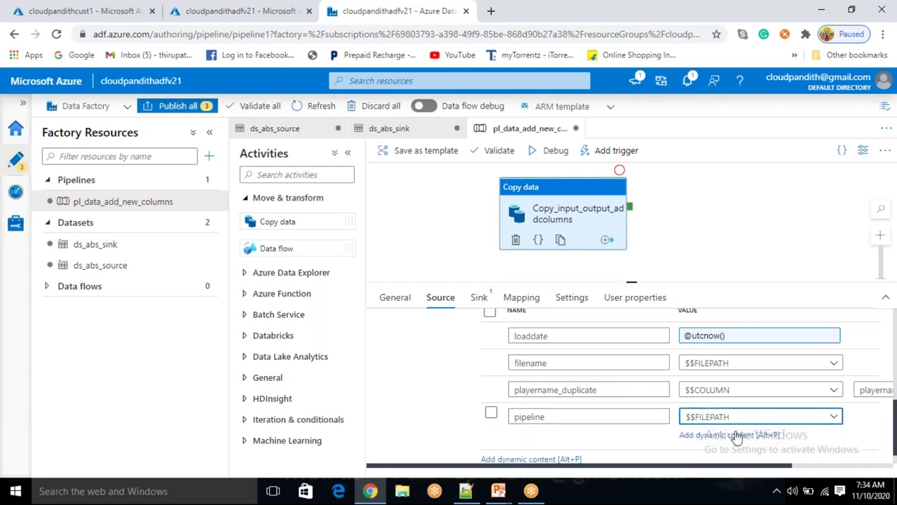
pyautogui.click(738, 435)
pyautogui.scroll(-2, 728, 396)
pyautogui.scroll(-3, 722, 406)
pyautogui.scroll(6, 706, 414)
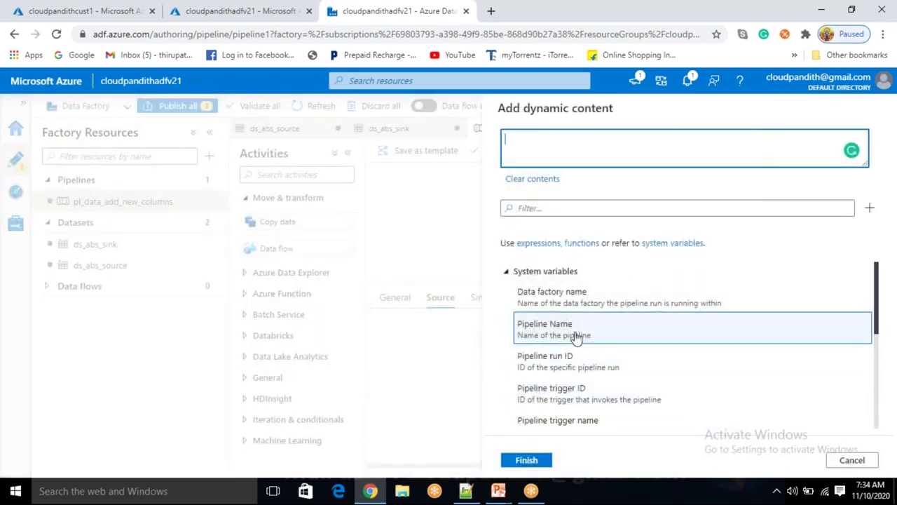
pyautogui.click(575, 336)
pyautogui.click(530, 463)
pyautogui.scroll(-1, 531, 455)
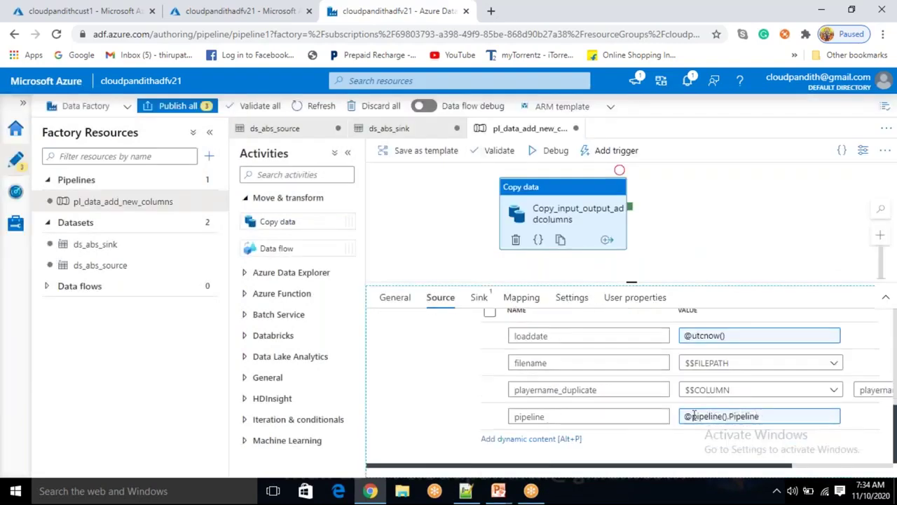
pyautogui.click(532, 440)
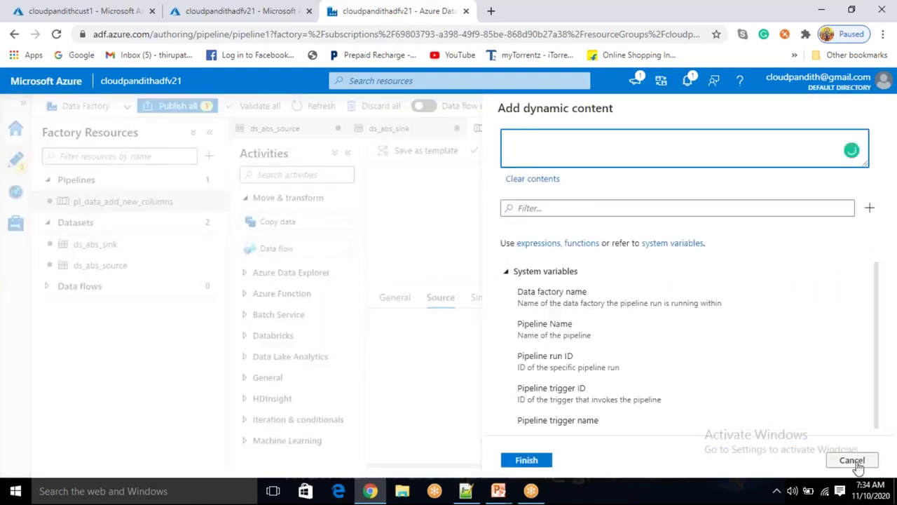
pyautogui.click(487, 417)
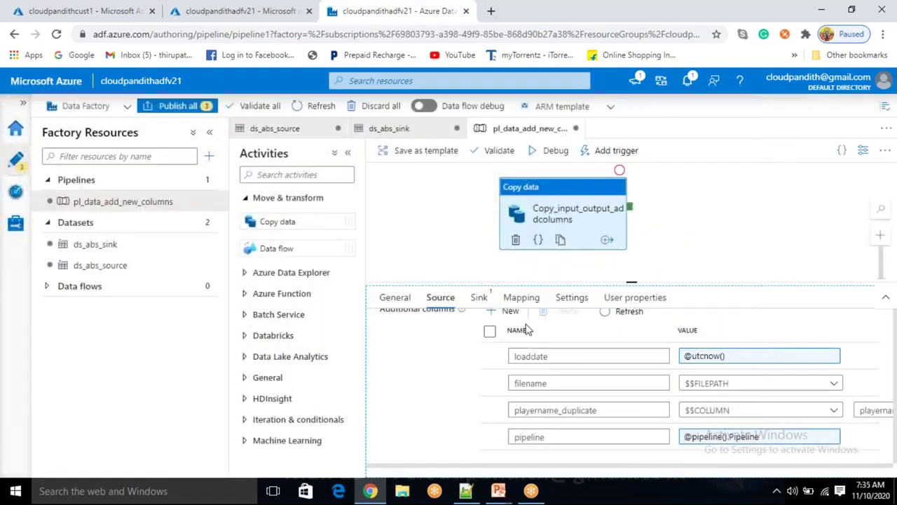
pyautogui.scroll(3, 519, 336)
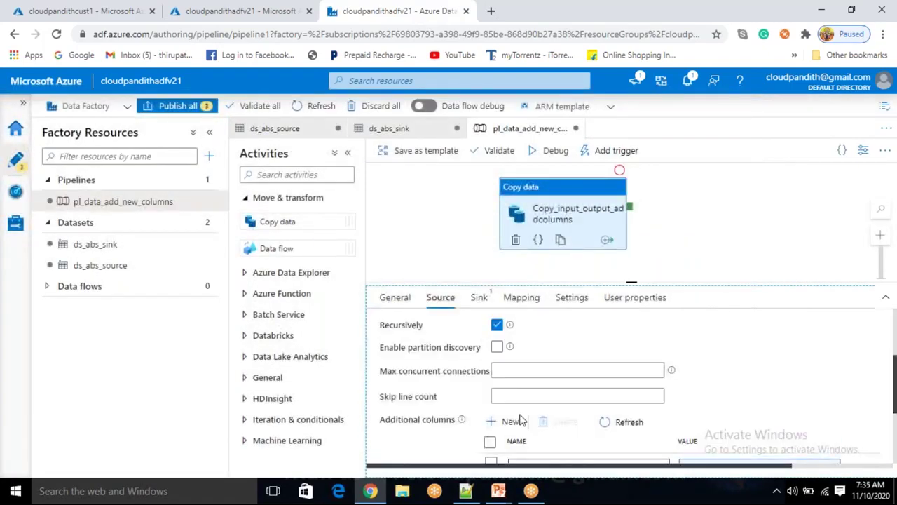
pyautogui.click(510, 422)
pyautogui.scroll(-3, 533, 393)
pyautogui.click(549, 416)
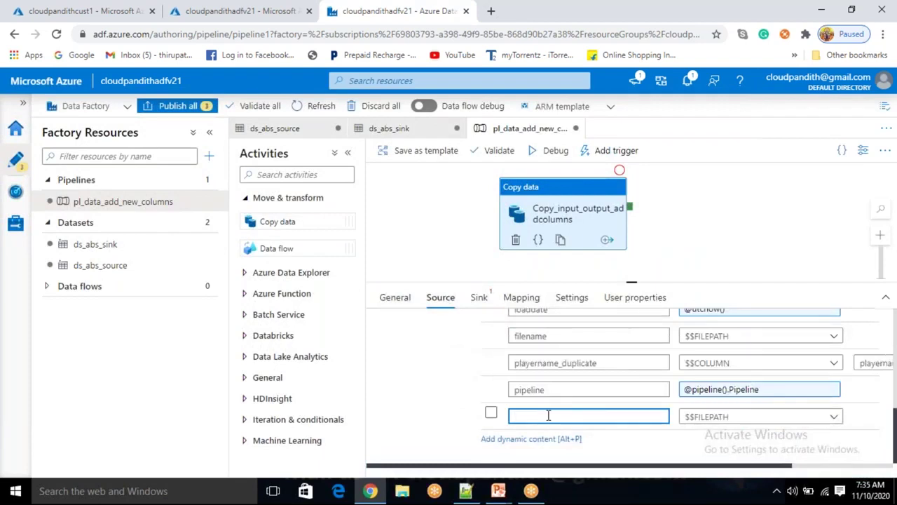
pyautogui.write('data factory_')
pyautogui.click(750, 414)
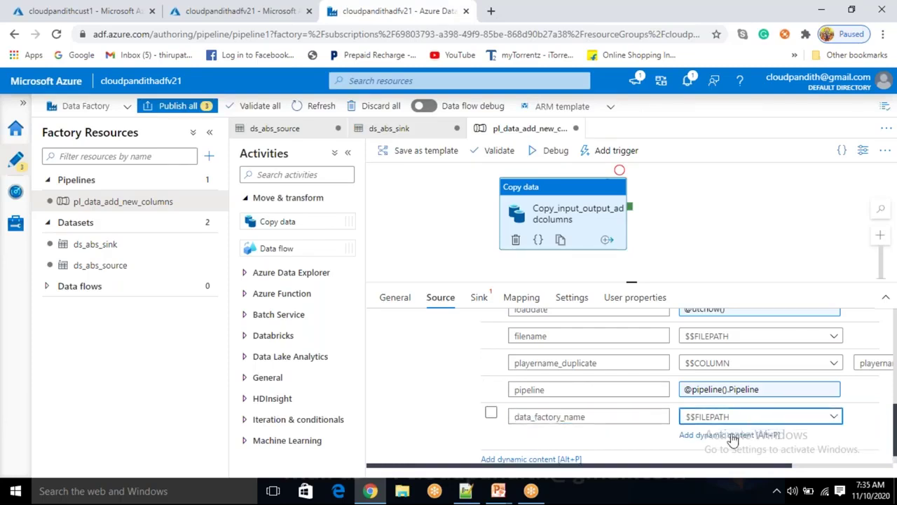
pyautogui.click(733, 436)
pyautogui.click(662, 297)
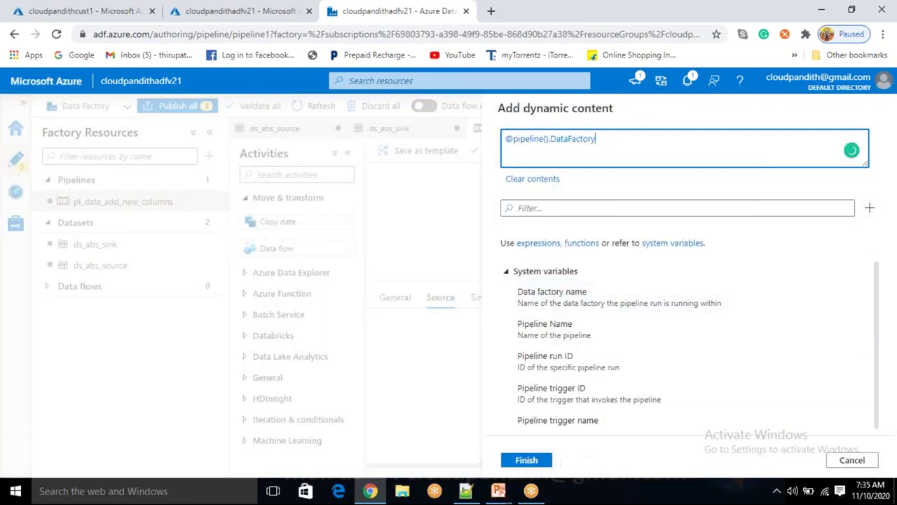
pyautogui.click(527, 460)
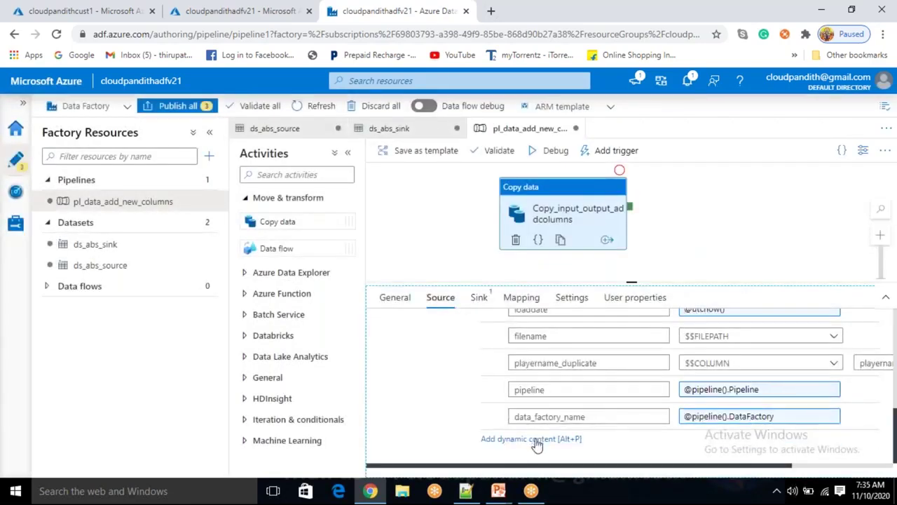
pyautogui.scroll(4, 519, 421)
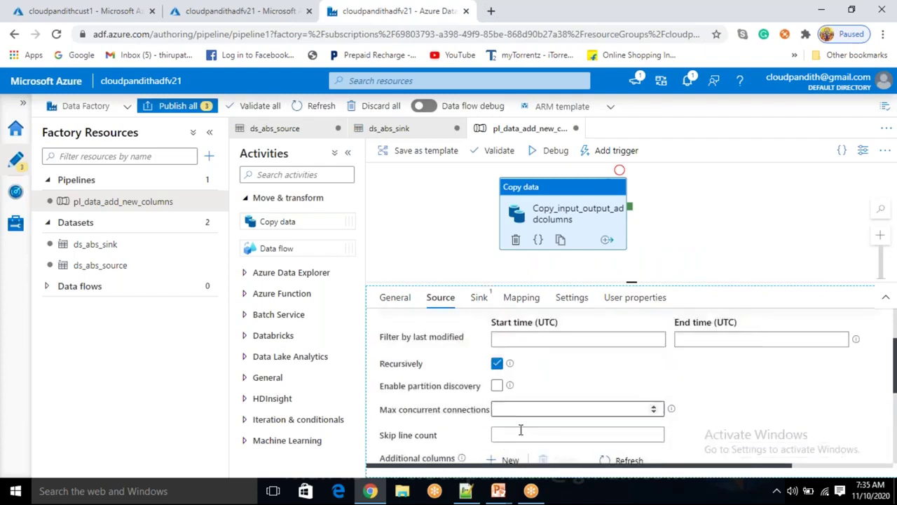
pyautogui.scroll(-2, 521, 429)
pyautogui.click(501, 329)
pyautogui.click(544, 415)
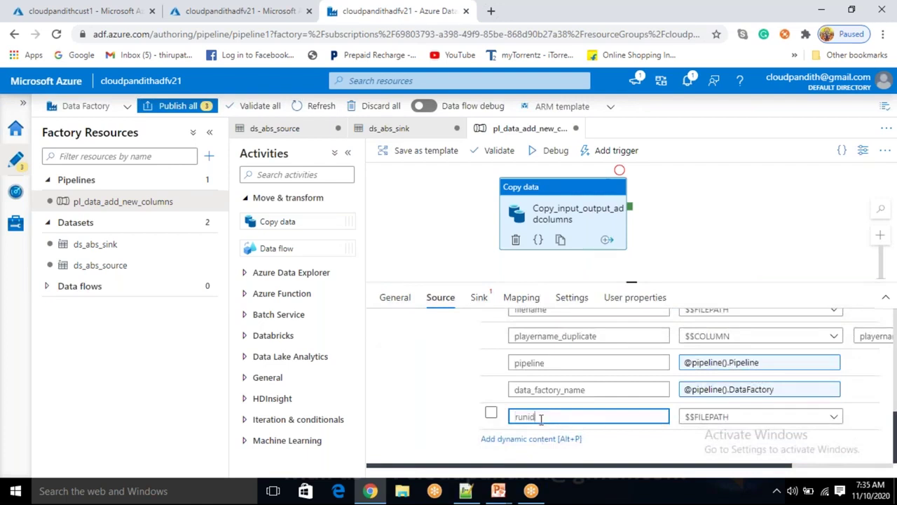
pyautogui.click(756, 418)
pyautogui.click(729, 436)
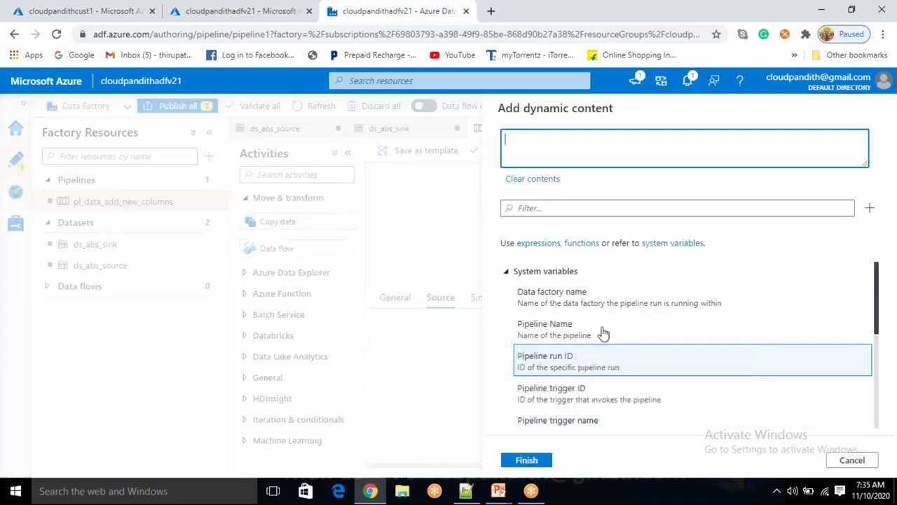
pyautogui.click(550, 368)
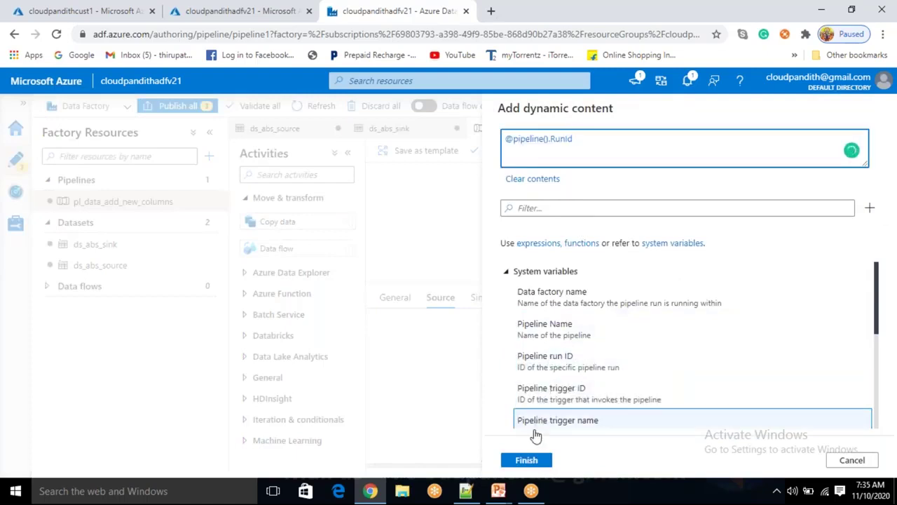
pyautogui.click(526, 461)
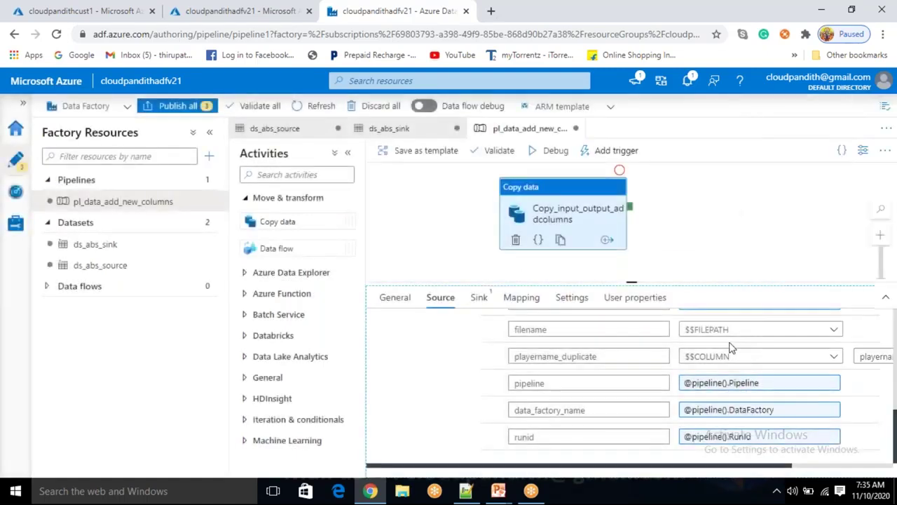
# - Preview the source data with the suggested expression values and examine the additional columns from loaddate through runid
pyautogui.scroll(2, 670, 370)
pyautogui.scroll(5, 669, 370)
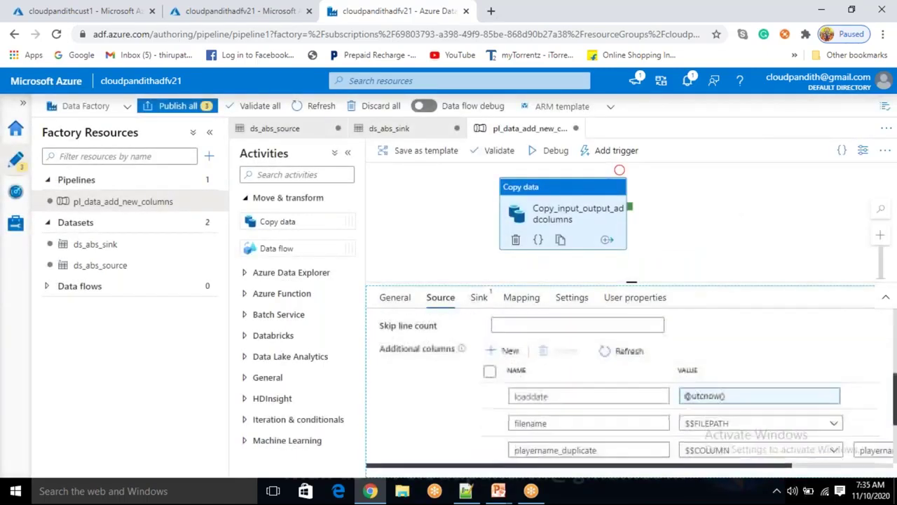
pyautogui.click(803, 329)
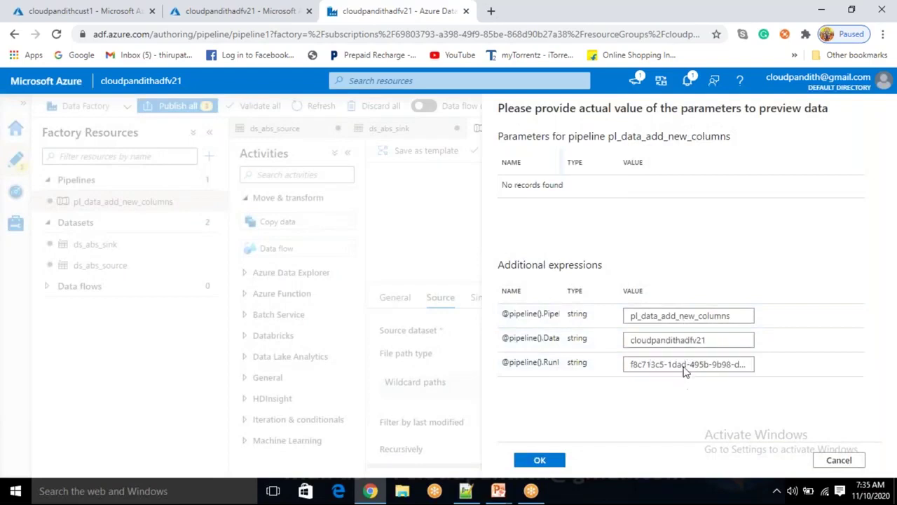
pyautogui.click(540, 460)
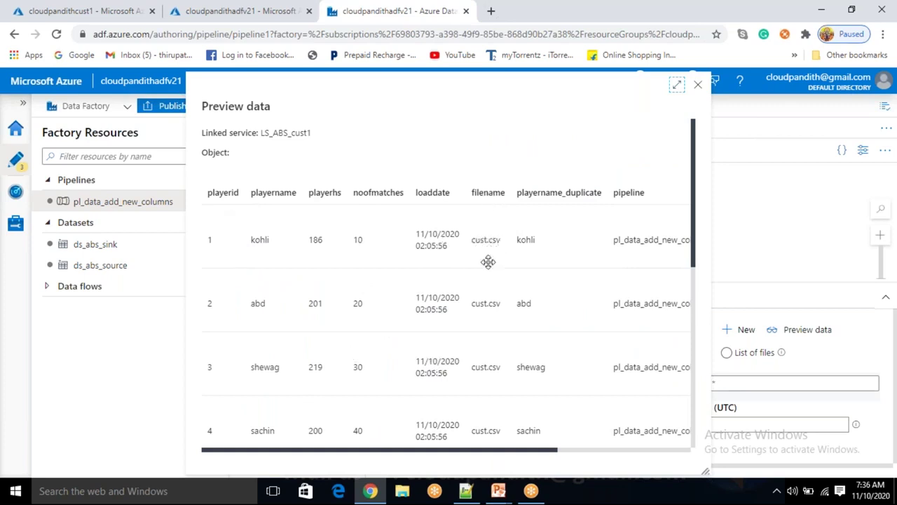
pyautogui.scroll(-5, 478, 287)
pyautogui.scroll(2, 487, 231)
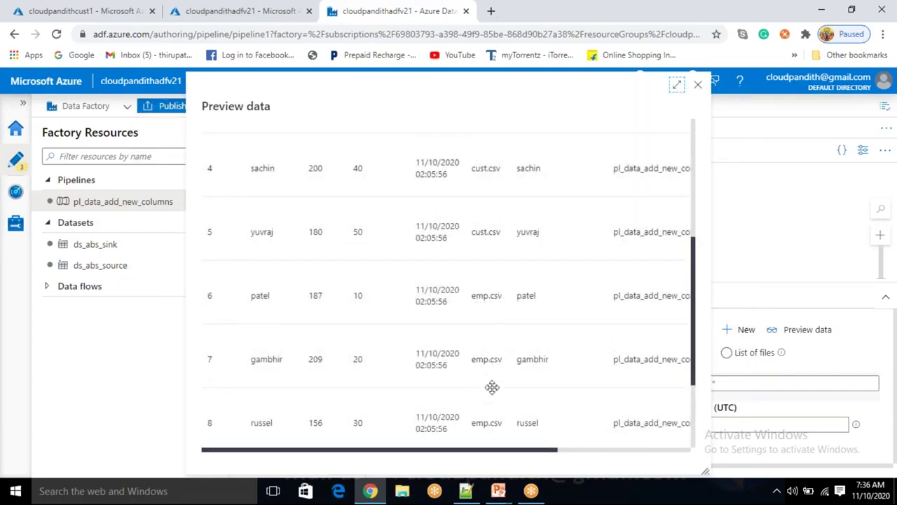
pyautogui.scroll(1, 495, 357)
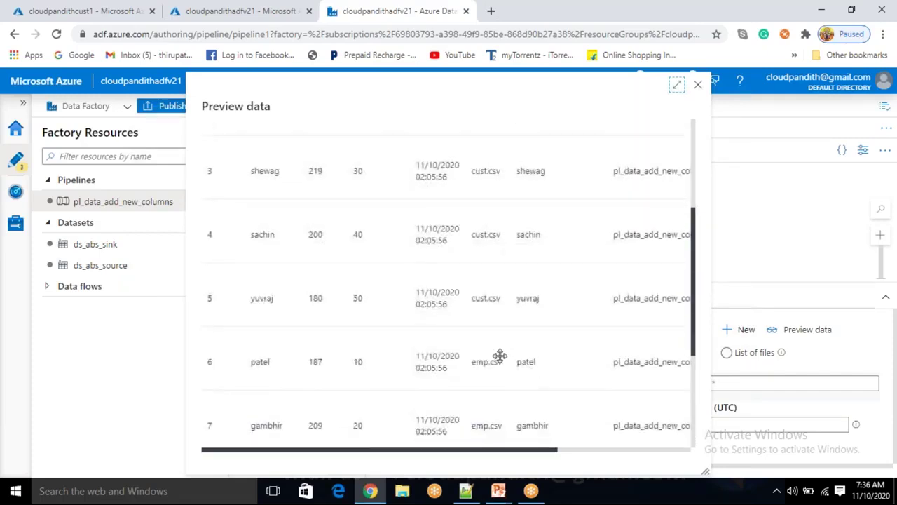
pyautogui.scroll(3, 499, 355)
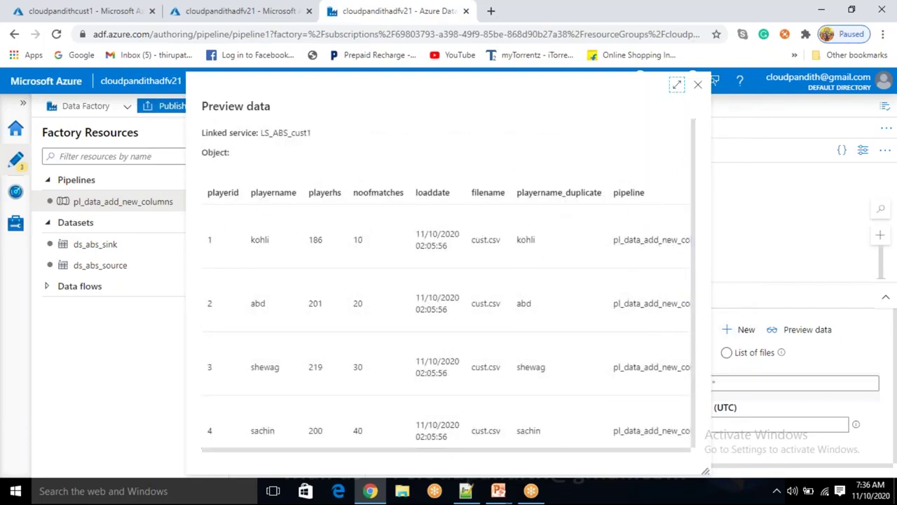
pyautogui.moveTo(550, 447); pyautogui.dragTo(716, 435)
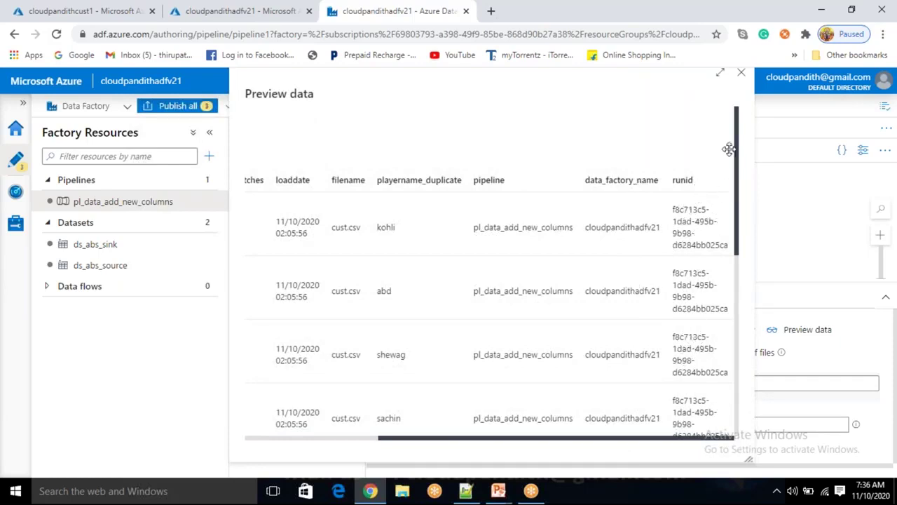
pyautogui.click(742, 74)
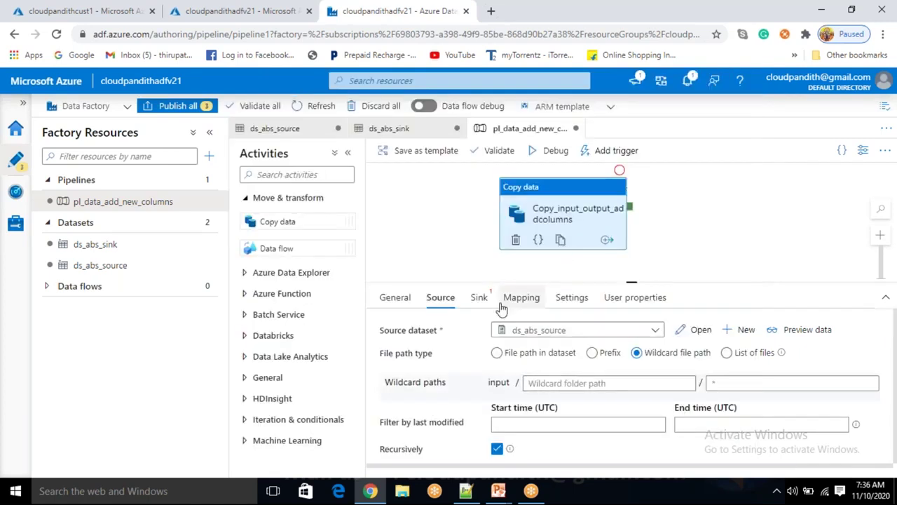
# - Set the copy activity's sink dataset to ds_abs_sink
pyautogui.click(479, 297)
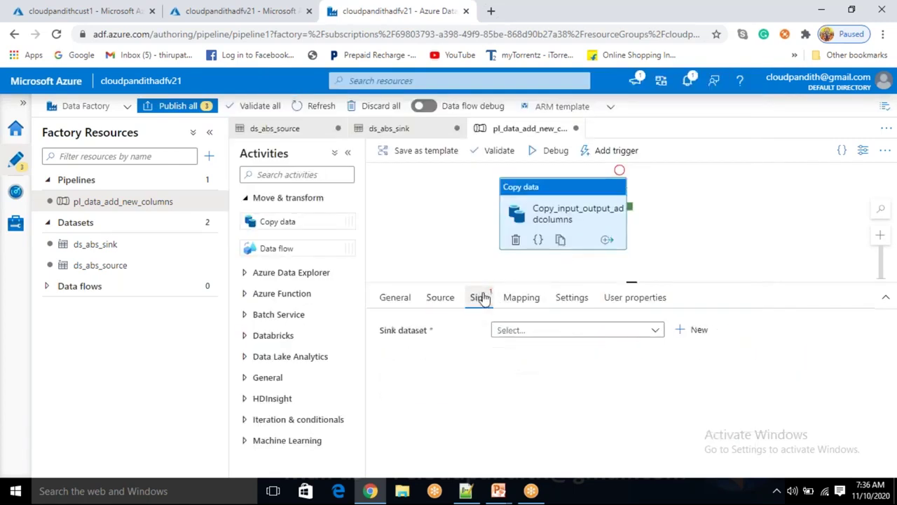
pyautogui.click(519, 330)
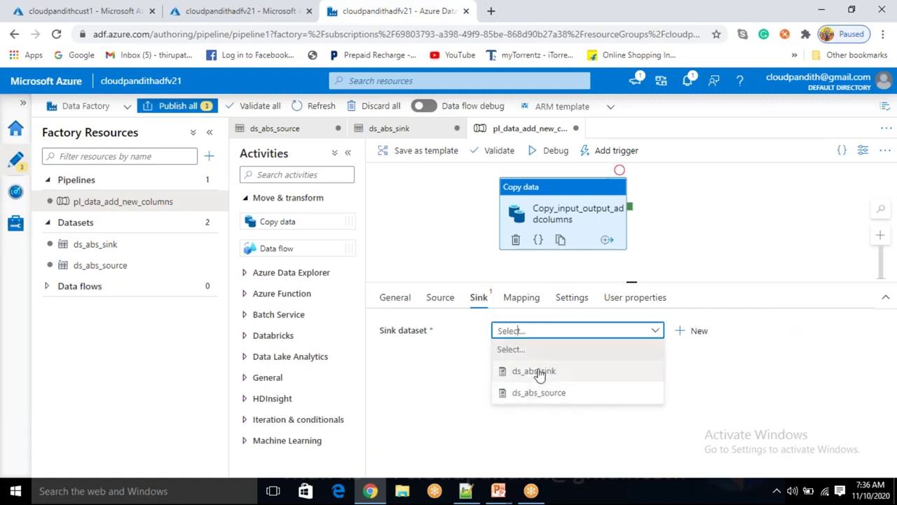
pyautogui.click(538, 371)
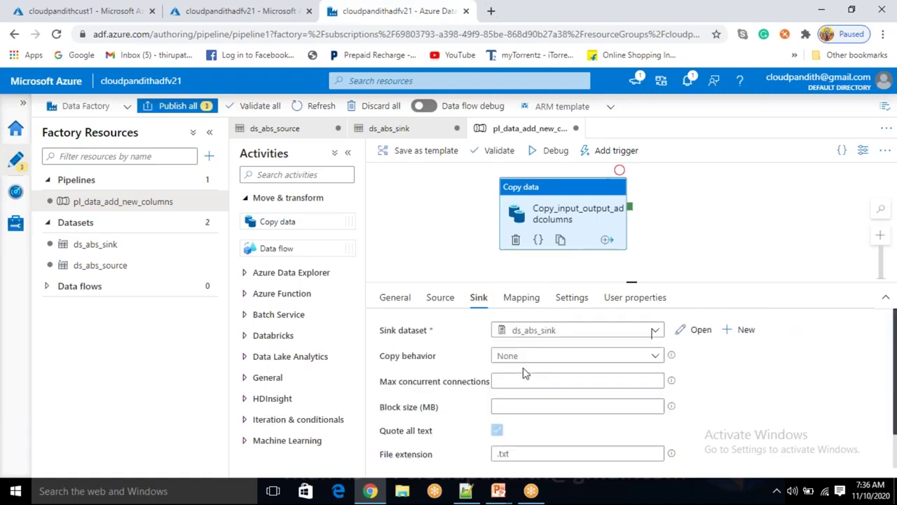
pyautogui.moveTo(554, 218); pyautogui.dragTo(554, 222)
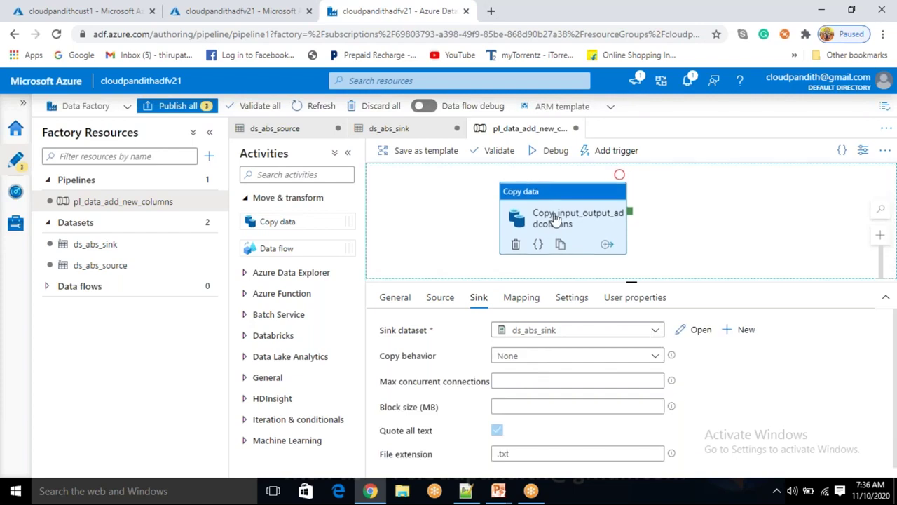
# - Run the pipeline pl_data_add_new_columns in debug mode and refresh the status of its run
pyautogui.click(553, 151)
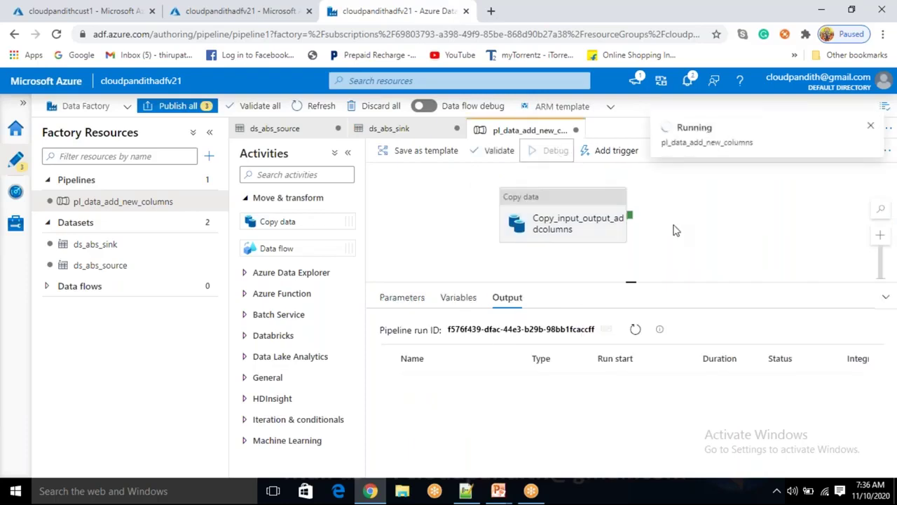
pyautogui.click(636, 335)
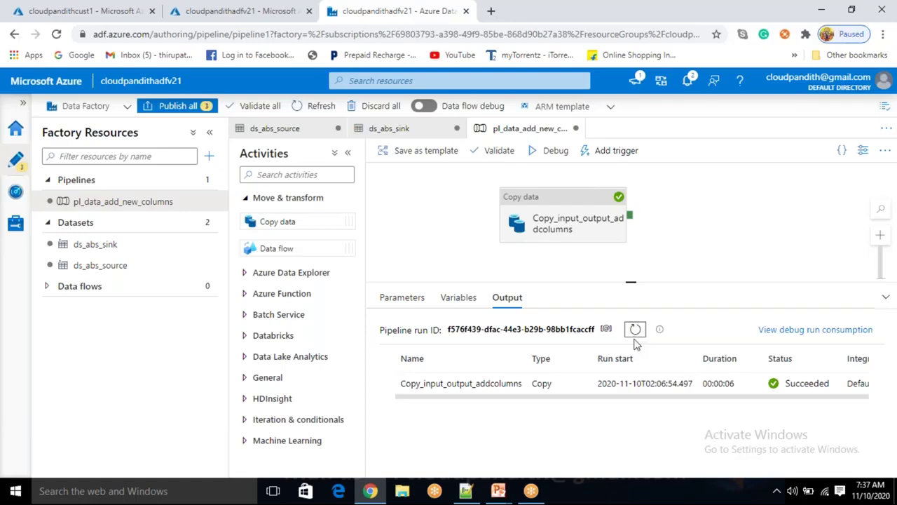
pyautogui.click(635, 331)
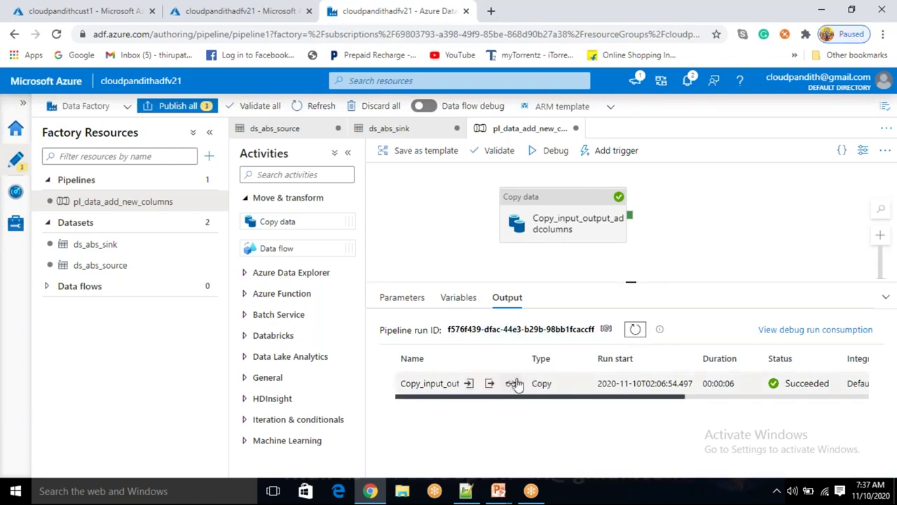
# - Switch to the cloudpandithcust1 storage account in the Azure portal and view the blobs in its input and output containers
pyautogui.click(75, 14)
pyautogui.scroll(-2, 118, 232)
pyautogui.scroll(3, 118, 233)
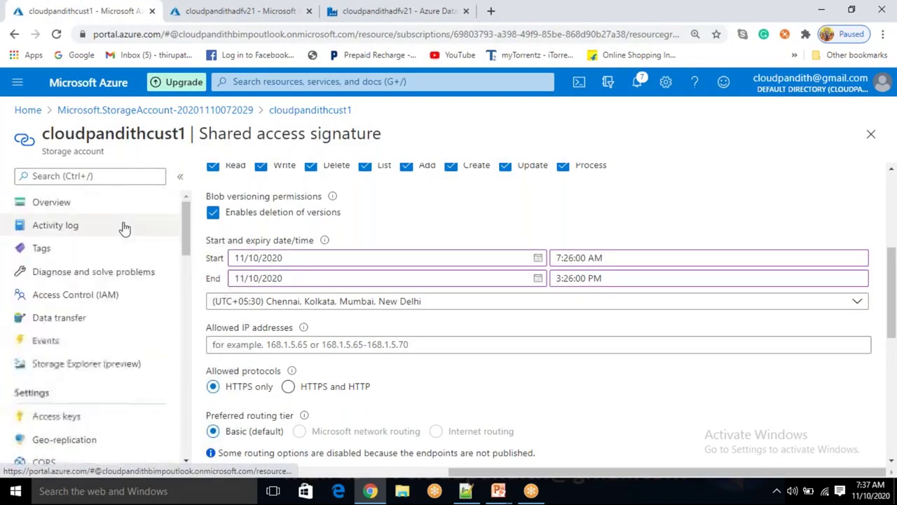
pyautogui.click(124, 213)
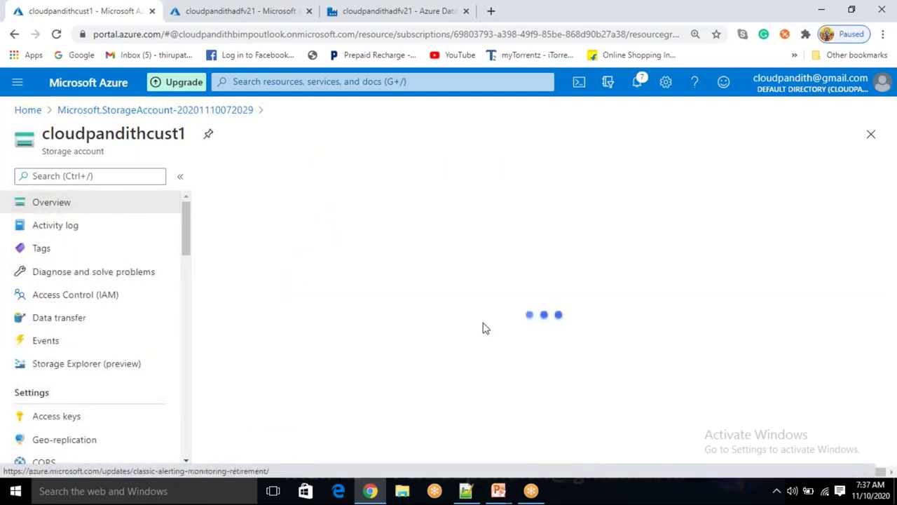
pyautogui.scroll(-2, 399, 361)
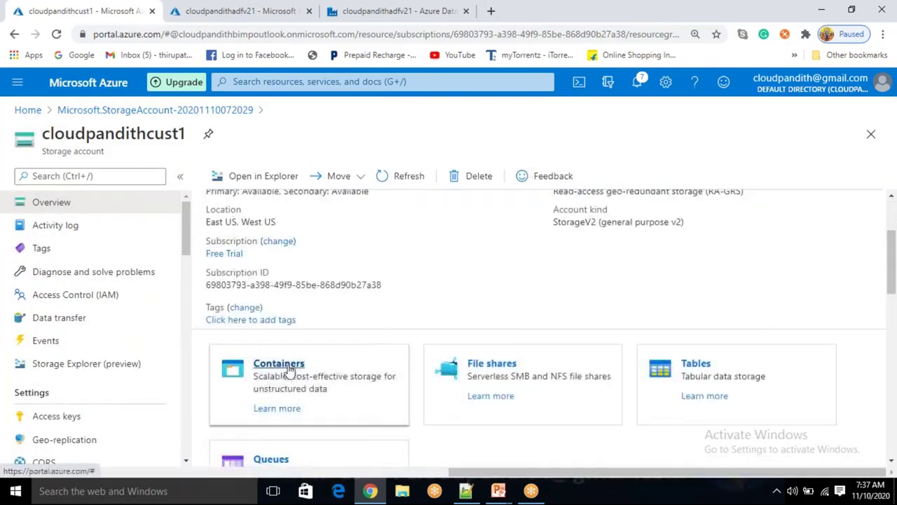
pyautogui.click(288, 366)
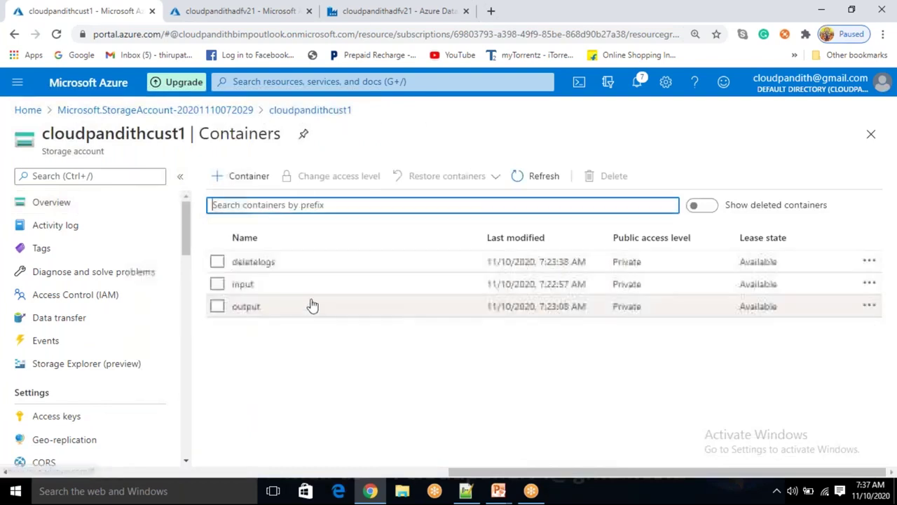
pyautogui.click(288, 296)
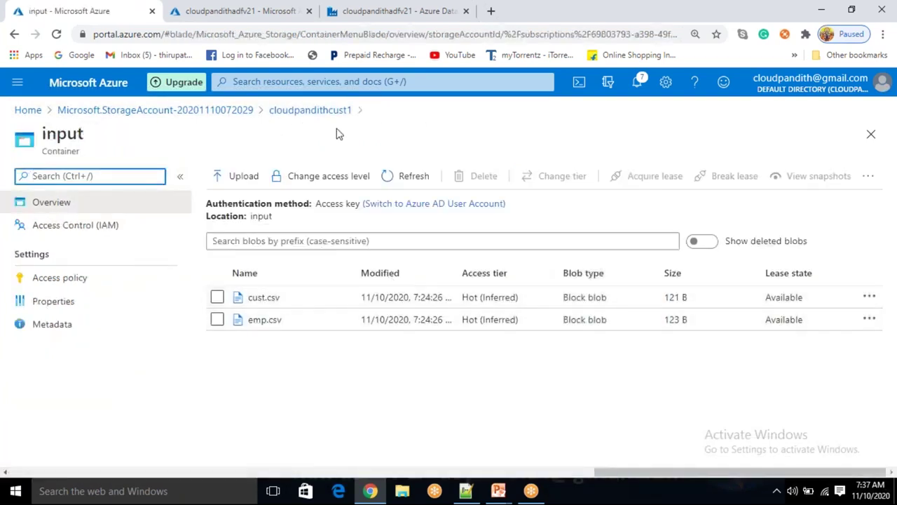
pyautogui.click(315, 110)
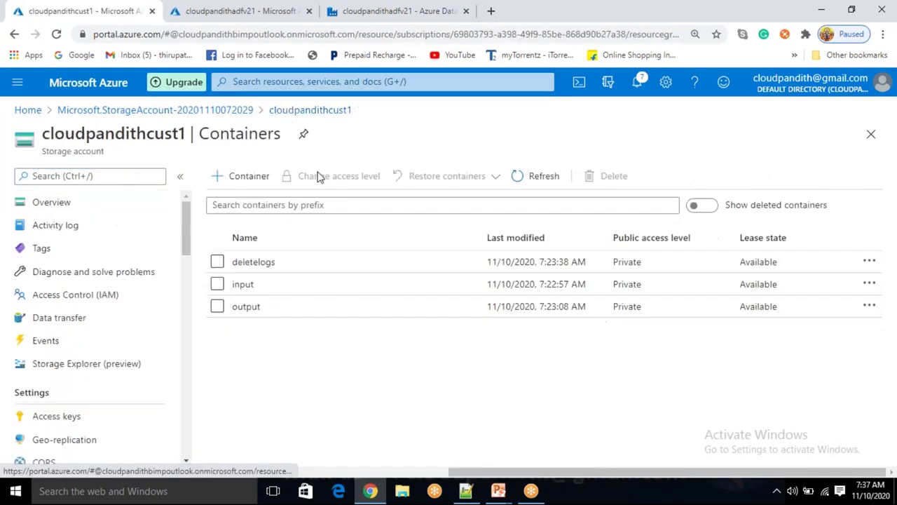
pyautogui.click(318, 315)
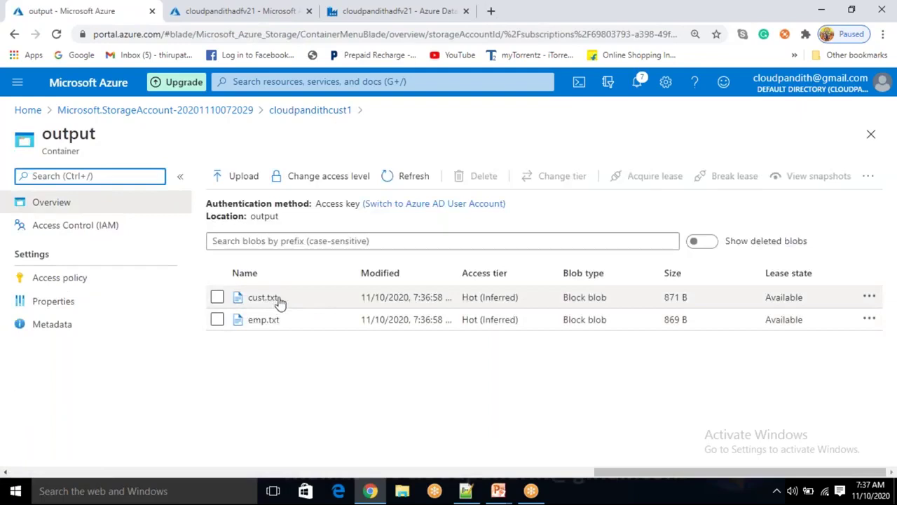
# - Open the contents of cust.txt in the output container and examine the additional columns from loaddate through runid
pyautogui.click(277, 300)
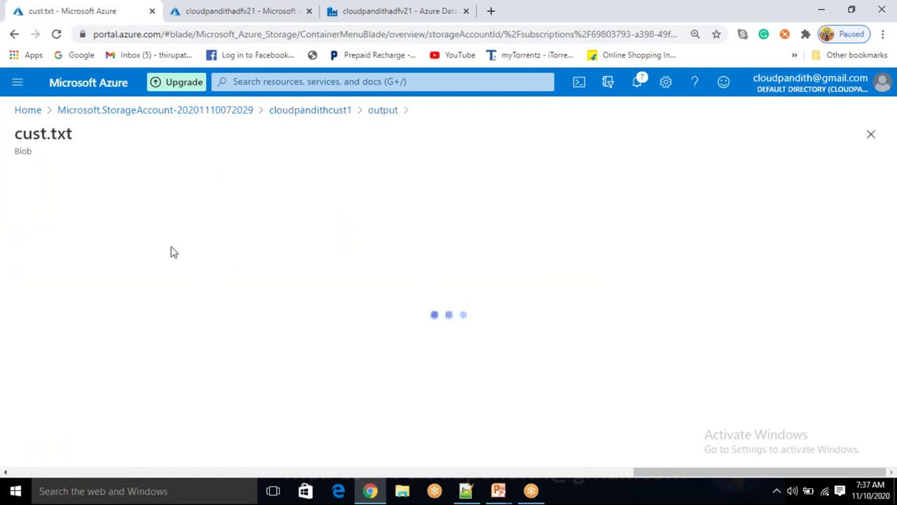
pyautogui.click(210, 213)
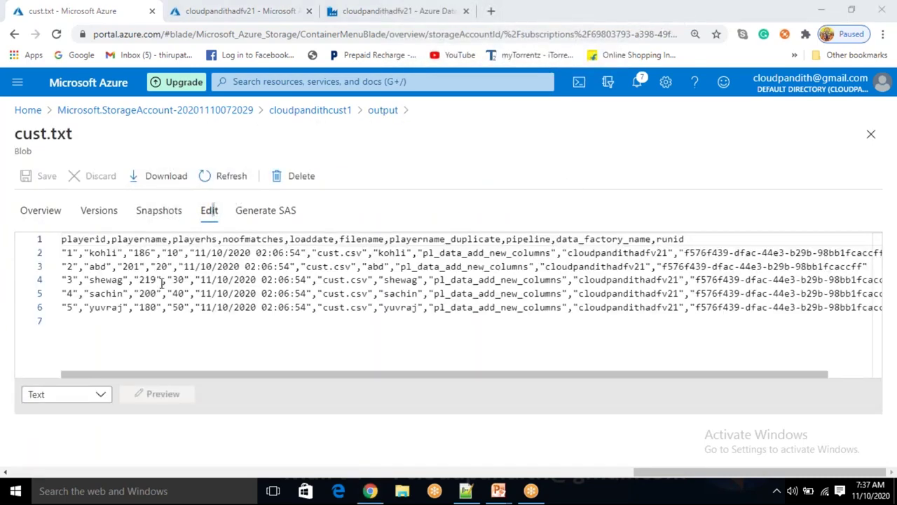
pyautogui.click(162, 281)
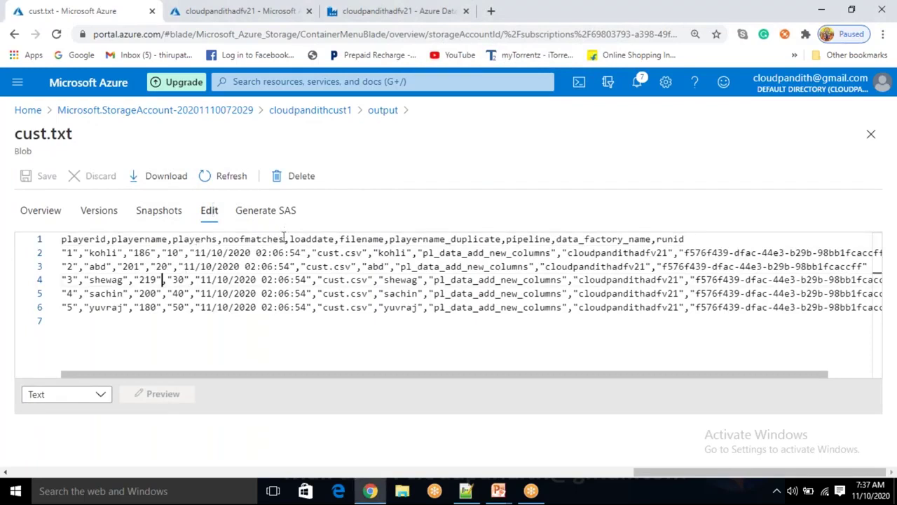
pyautogui.moveTo(293, 239); pyautogui.dragTo(618, 239)
pyautogui.click(579, 239)
pyautogui.click(686, 240)
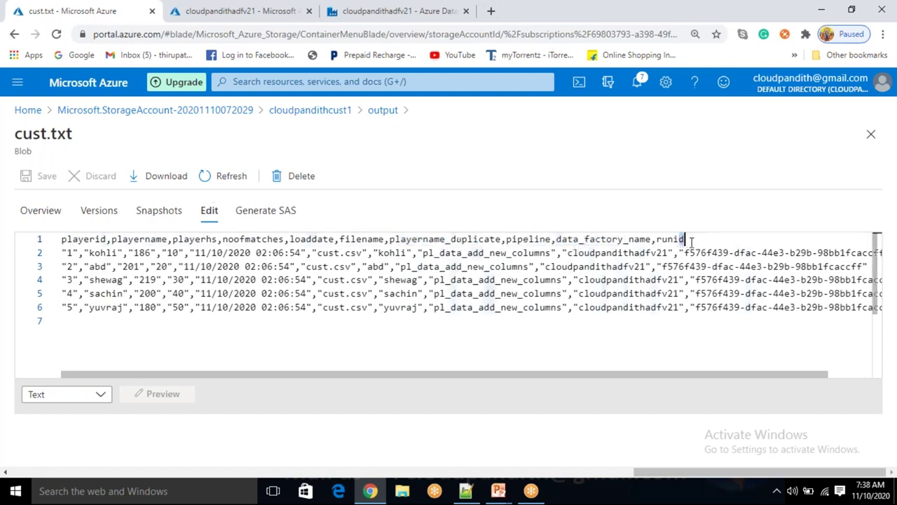
pyautogui.moveTo(693, 242); pyautogui.dragTo(739, 232)
pyautogui.click(462, 340)
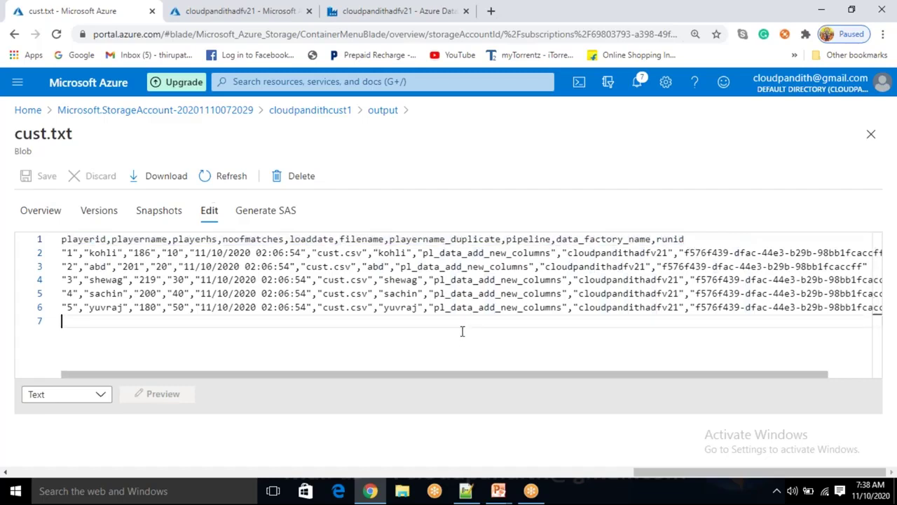
# - Open the contents of emp.txt in the output container and examine its loaddate, filename, playername_duplicate, pipeline and data_factory_name columns
pyautogui.click(382, 111)
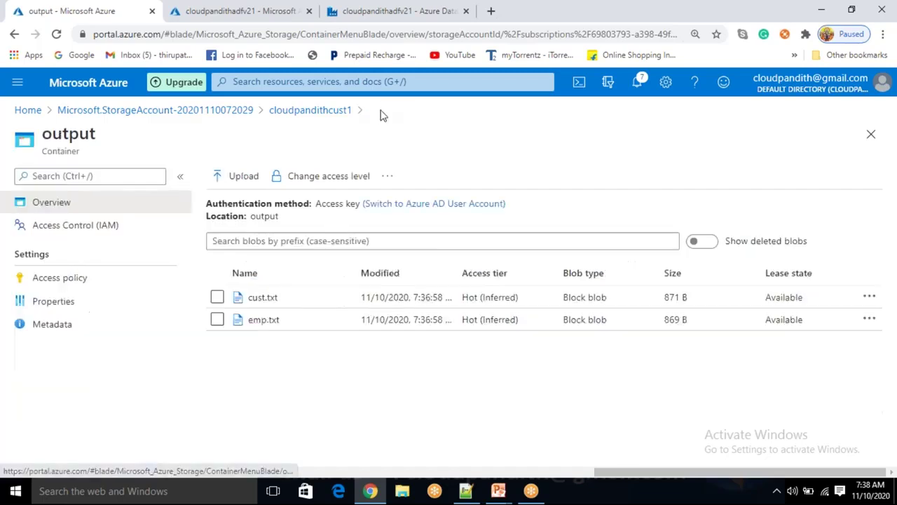
pyautogui.click(327, 327)
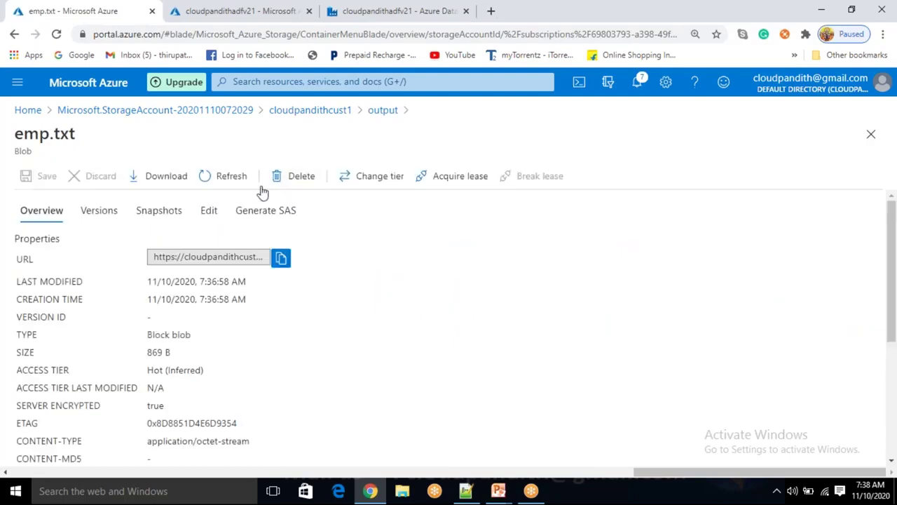
pyautogui.click(217, 213)
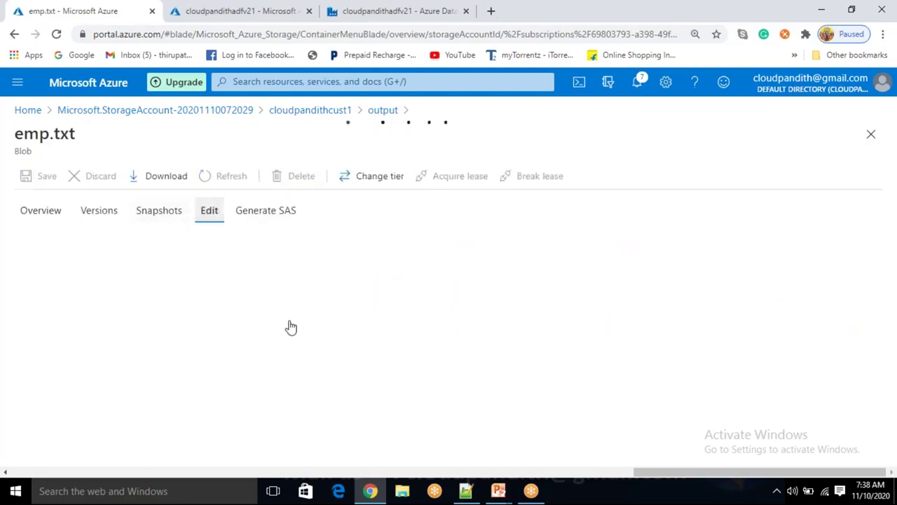
pyautogui.click(291, 321)
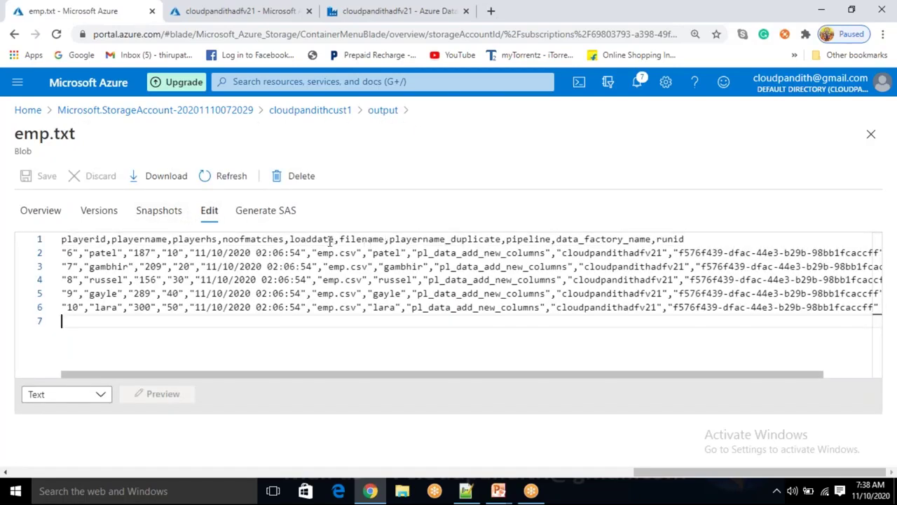
pyautogui.click(330, 239)
pyautogui.click(357, 239)
pyautogui.click(404, 239)
pyautogui.click(420, 239)
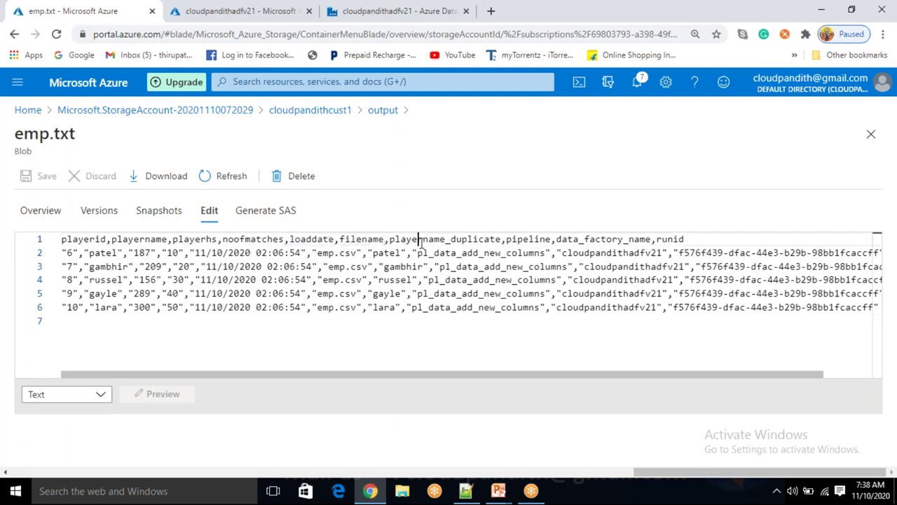
pyautogui.doubleClick(421, 239)
pyautogui.doubleClick(537, 239)
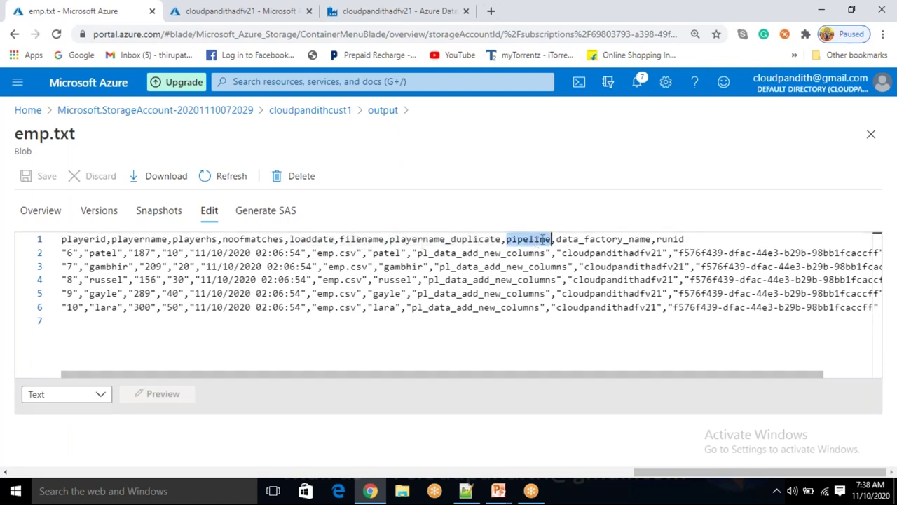
pyautogui.doubleClick(603, 239)
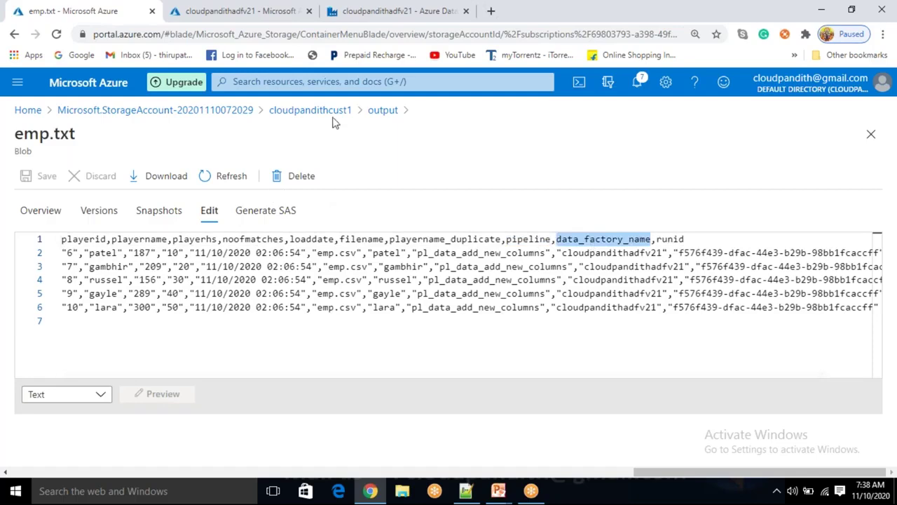
# - Delete both cust.txt and emp.txt from the output container
pyautogui.click(381, 118)
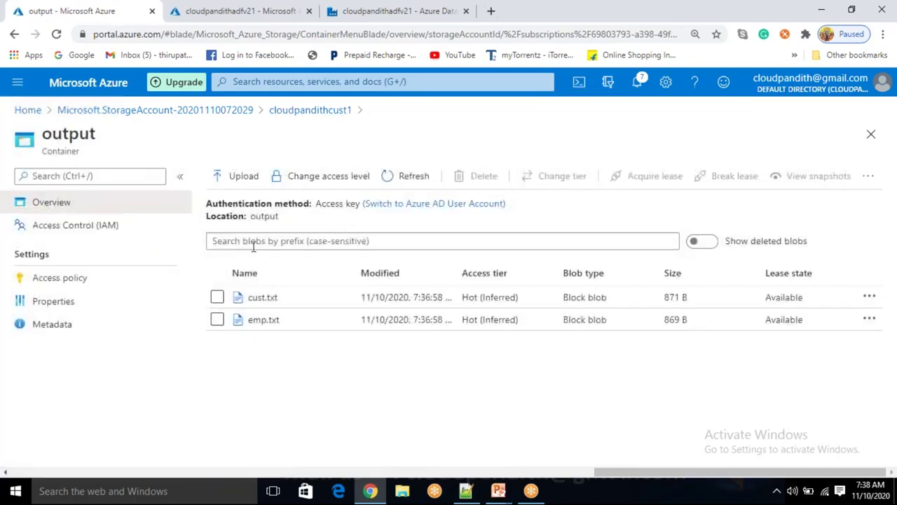
pyautogui.click(219, 297)
pyautogui.click(217, 320)
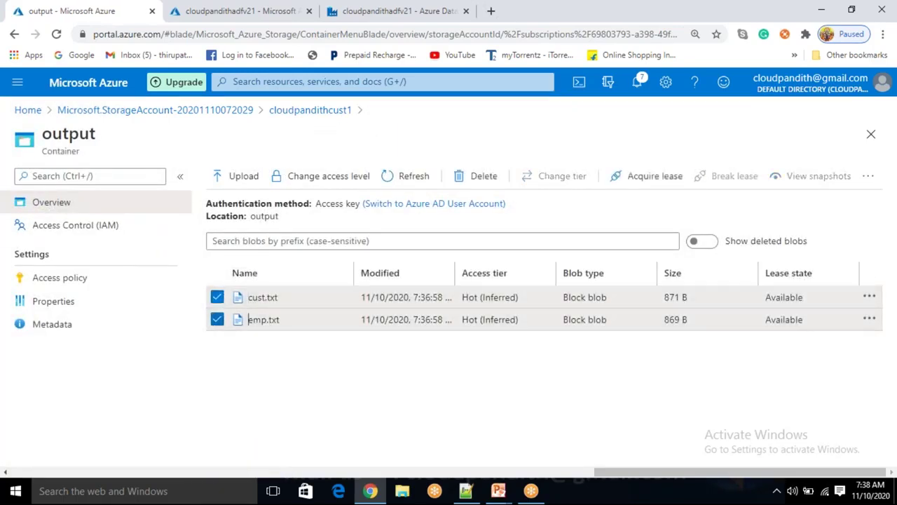
pyautogui.click(467, 176)
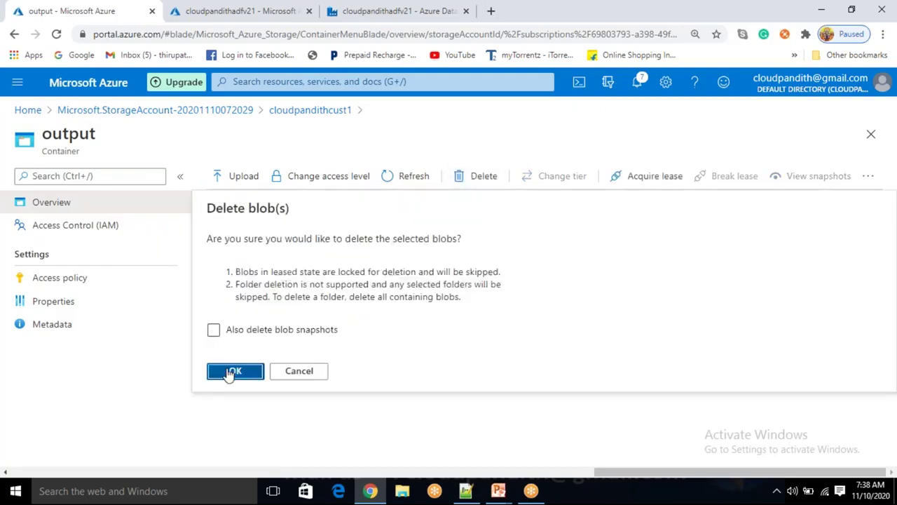
pyautogui.click(232, 372)
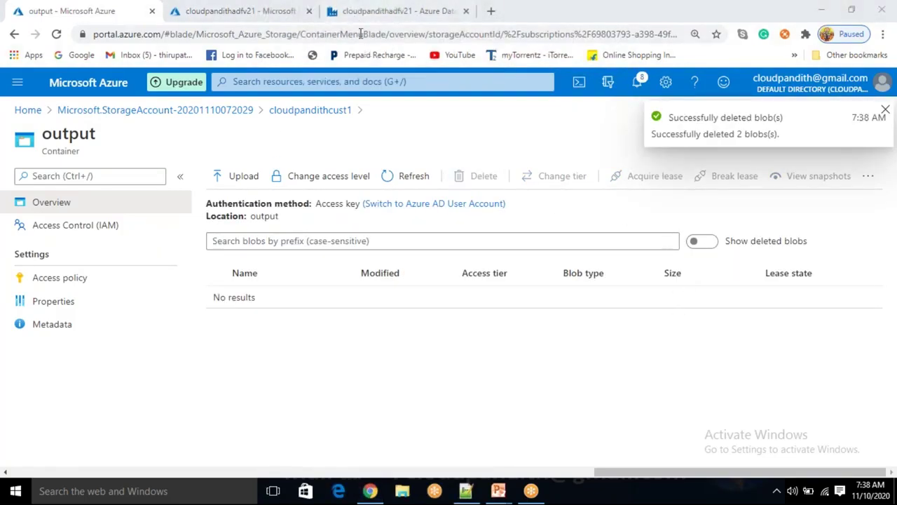
# - Back in Data Factory, set the sink file extension of the Copy_input_output_addcolumns activity to .csv
pyautogui.click(365, 26)
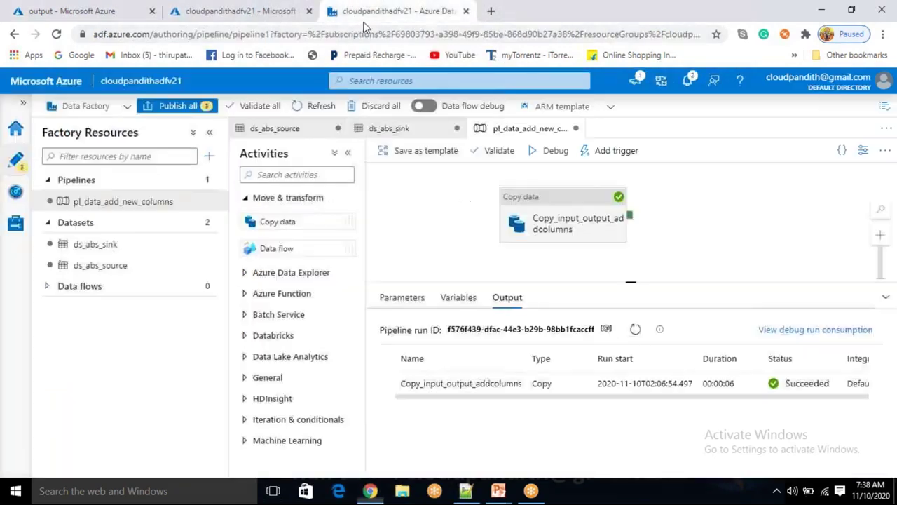
pyautogui.click(567, 226)
pyautogui.scroll(-1, 514, 407)
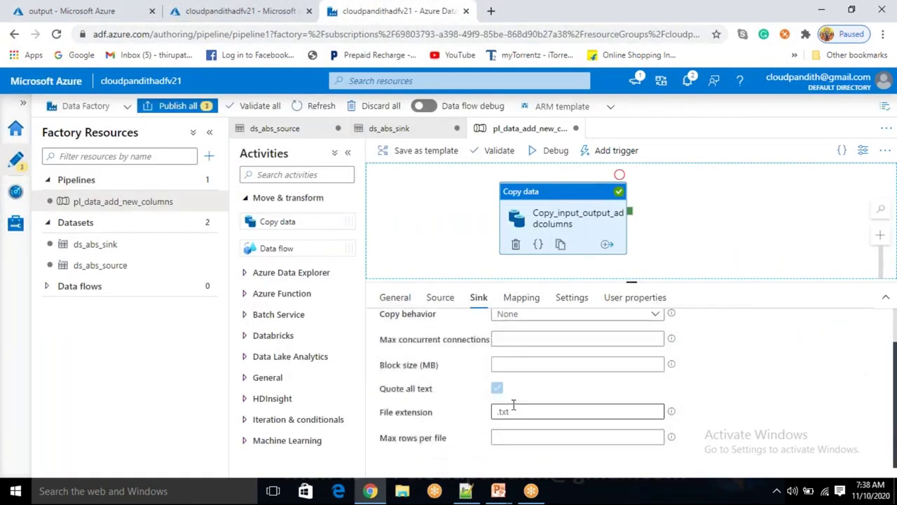
pyautogui.click(517, 412)
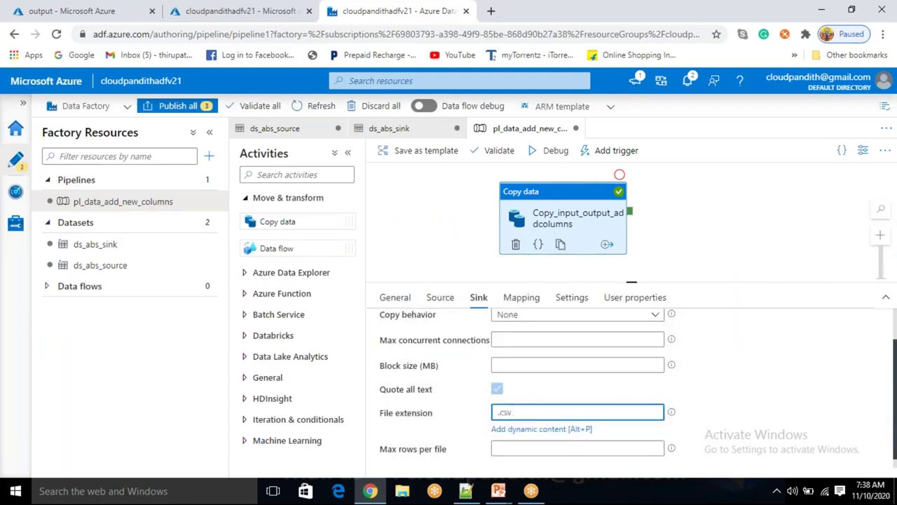
# - Check the output container, rerun pl_data_add_new_columns in debug mode and refresh its run status
pyautogui.click(223, 19)
pyautogui.click(94, 10)
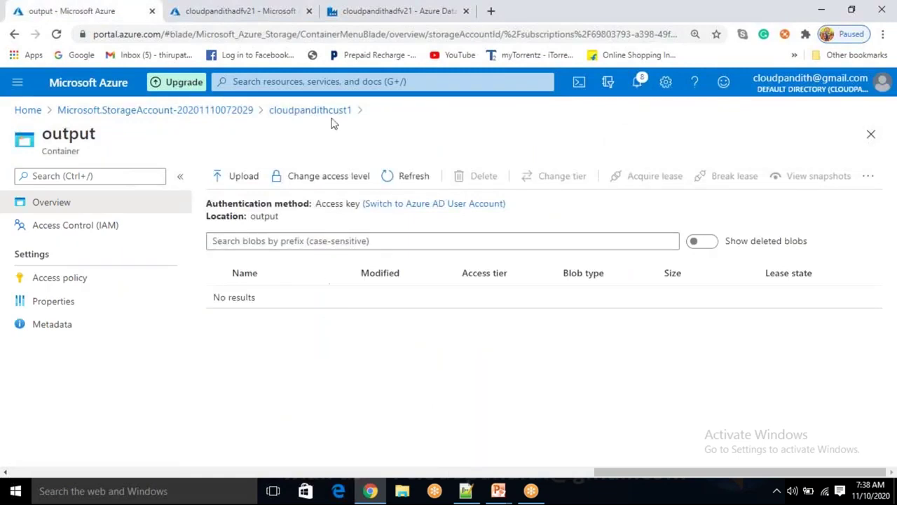
pyautogui.click(344, 20)
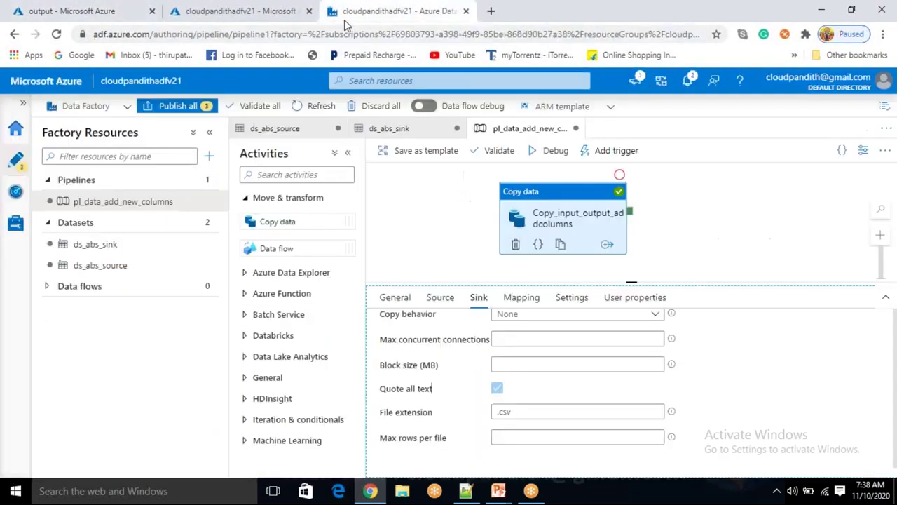
pyautogui.click(558, 156)
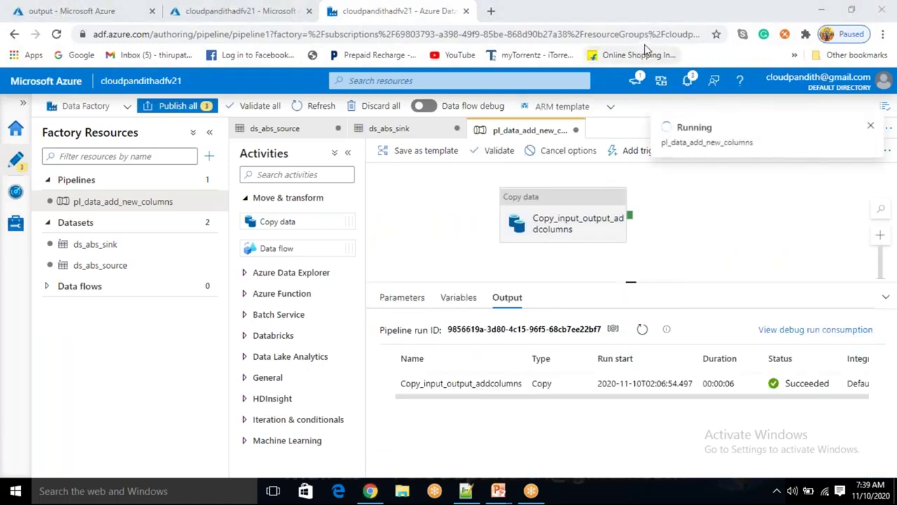
pyautogui.click(636, 334)
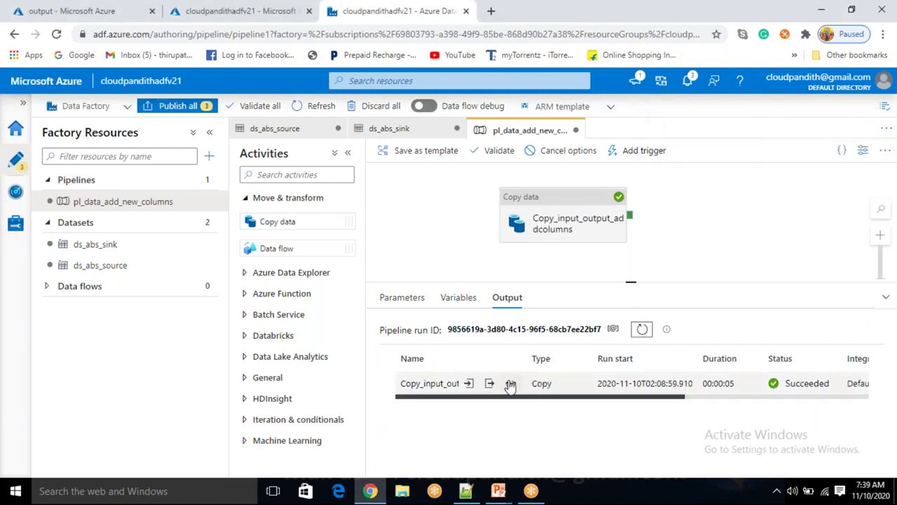
# - Refresh the output container in the Azure portal and examine the rows and added columns in the contents of emp.csv
pyautogui.click(117, 7)
pyautogui.click(387, 175)
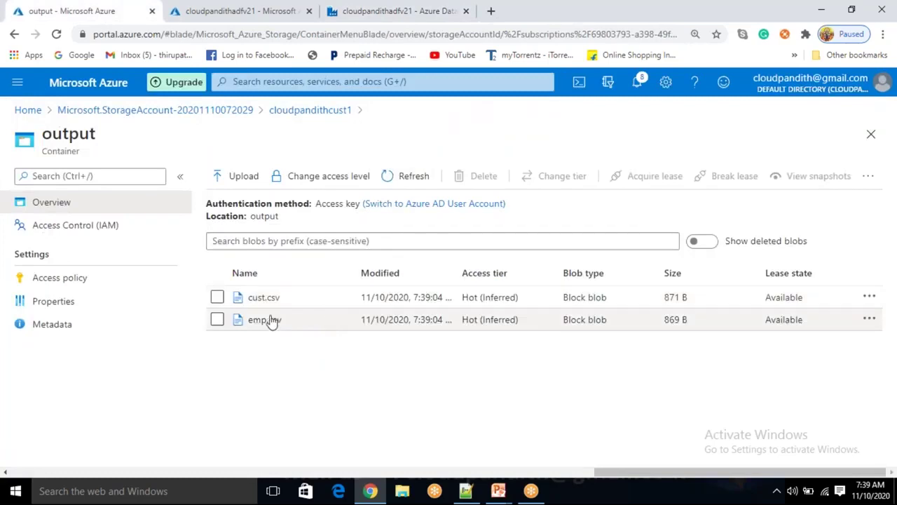
pyautogui.click(312, 319)
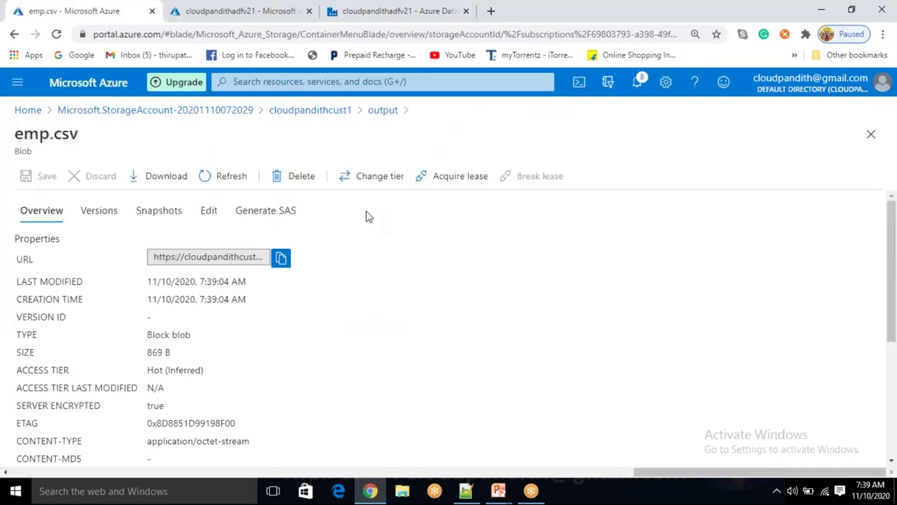
pyautogui.click(208, 219)
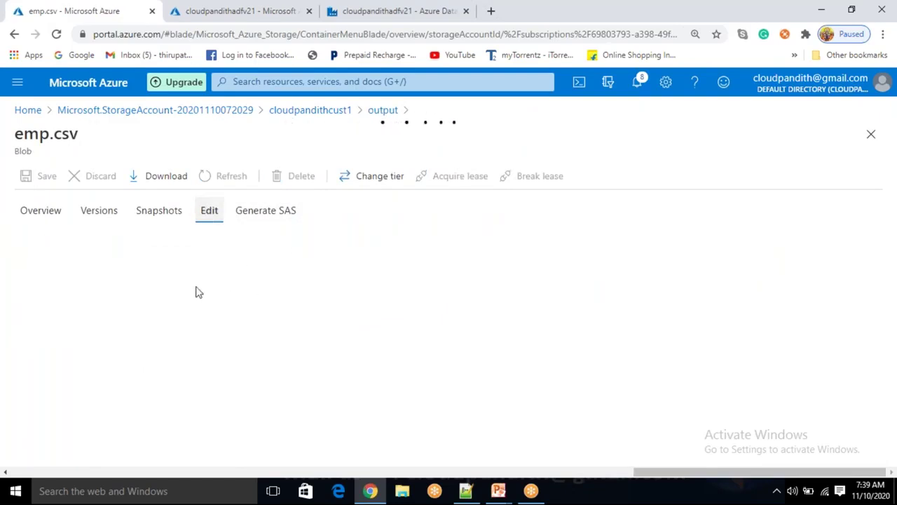
pyautogui.moveTo(147, 240); pyautogui.dragTo(506, 293)
pyautogui.click(531, 307)
pyautogui.doubleClick(77, 253)
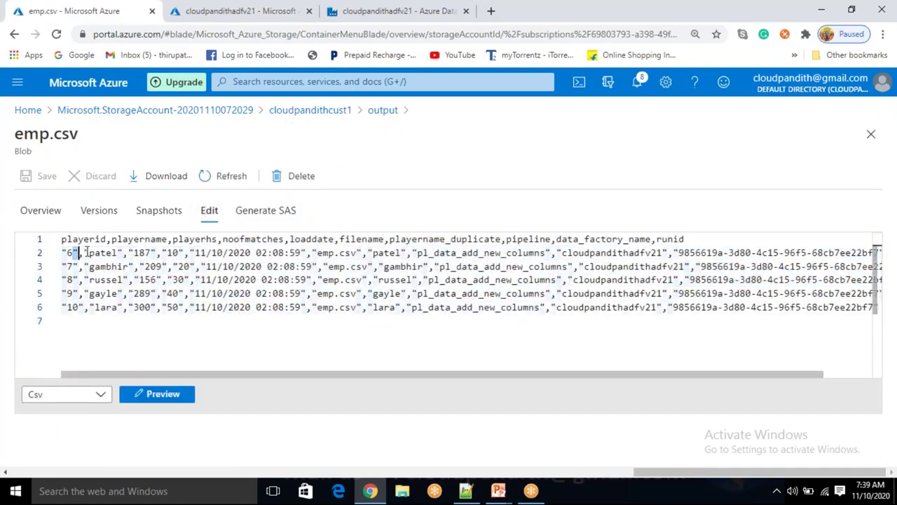
pyautogui.moveTo(297, 247); pyautogui.dragTo(547, 239)
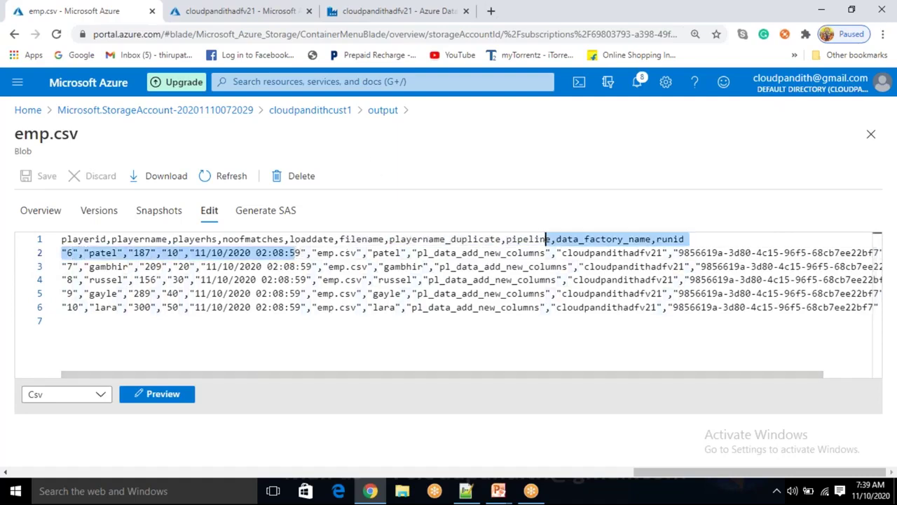
# - Reopen emp.csv from the output container and examine its contents in both the table preview and the raw text
pyautogui.click(375, 119)
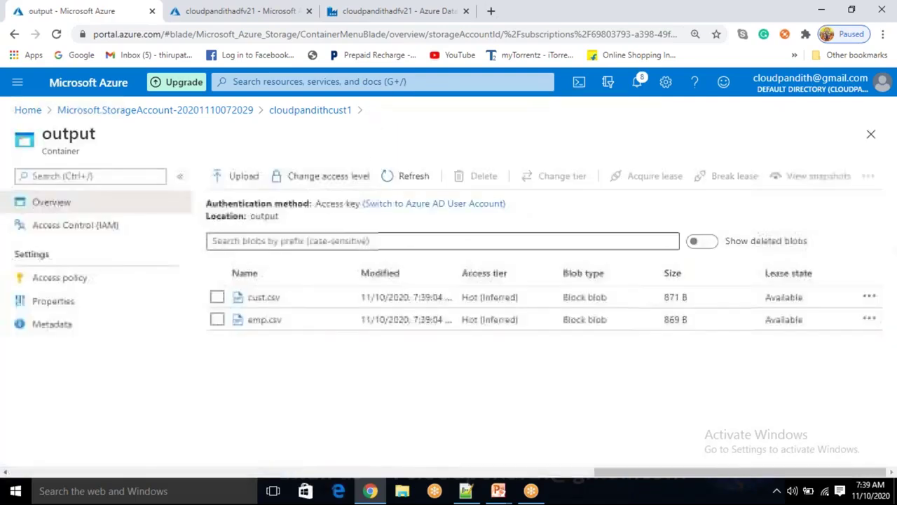
pyautogui.click(252, 322)
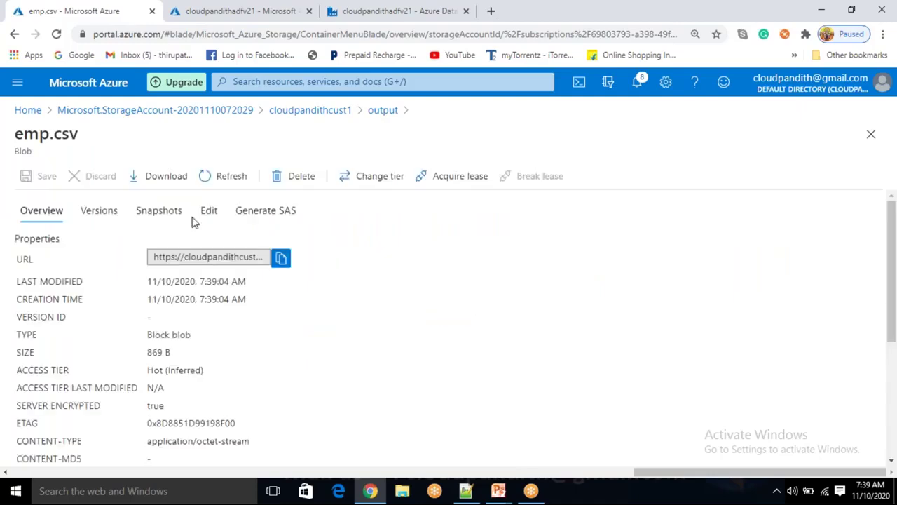
pyautogui.click(208, 210)
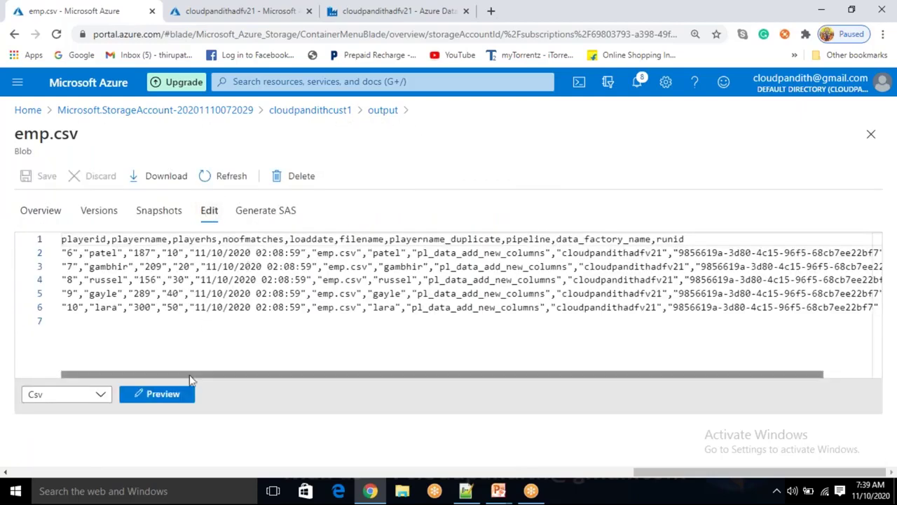
pyautogui.click(159, 393)
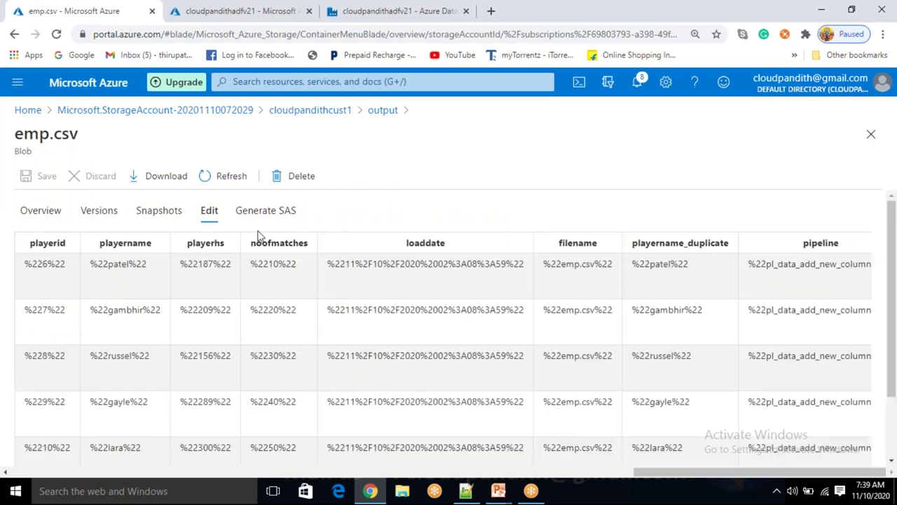
pyautogui.scroll(-2, 211, 354)
pyautogui.click(76, 452)
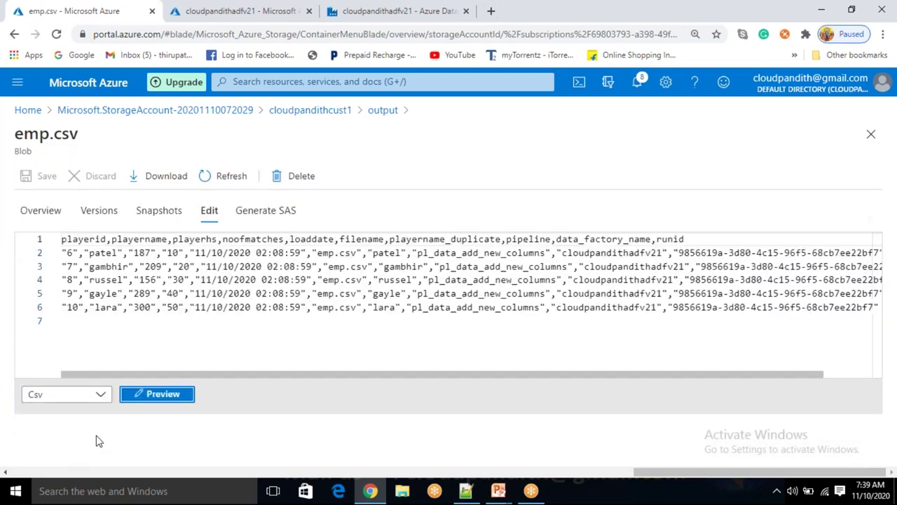
pyautogui.moveTo(61, 253); pyautogui.dragTo(304, 294)
pyautogui.click(329, 308)
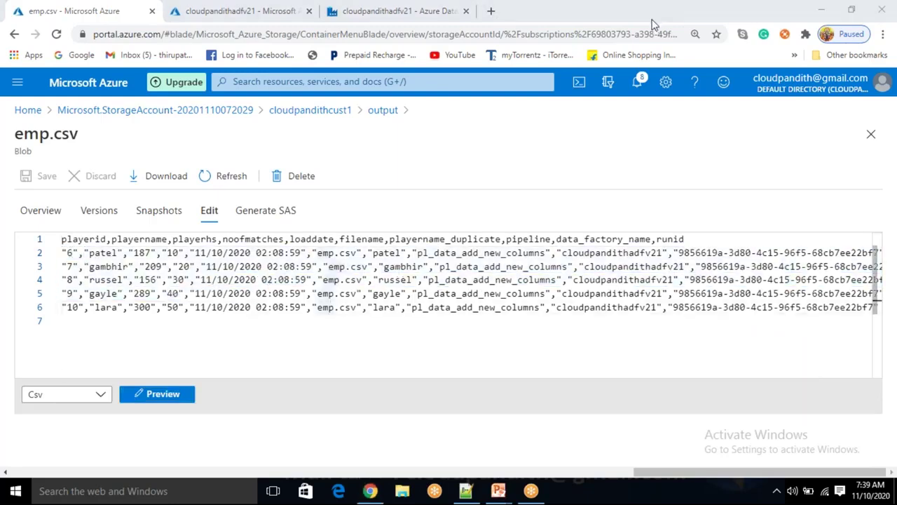
# - Delete both cust.csv and emp.csv from the output container
pyautogui.click(382, 112)
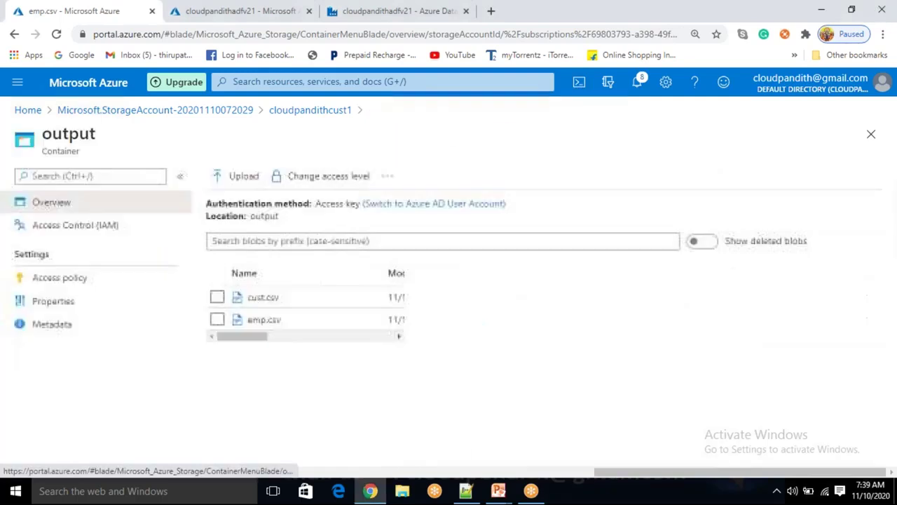
pyautogui.click(217, 297)
pyautogui.click(218, 320)
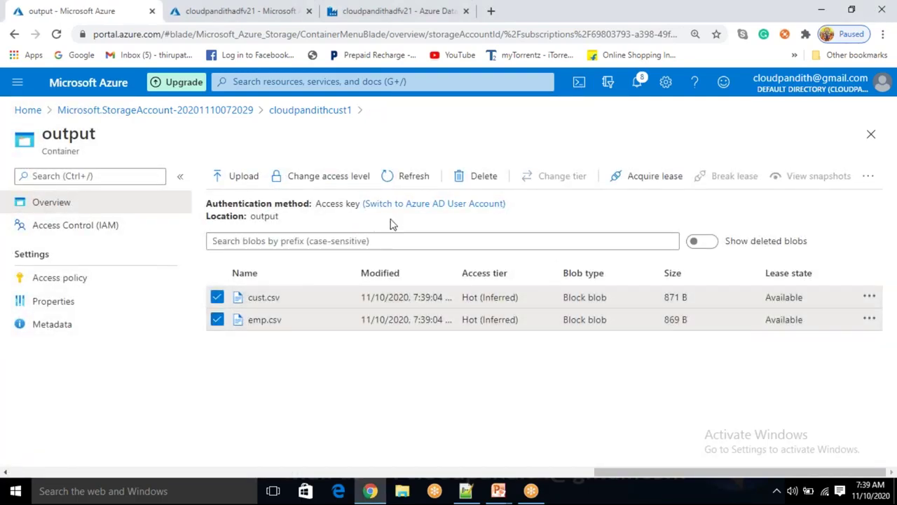
pyautogui.click(472, 178)
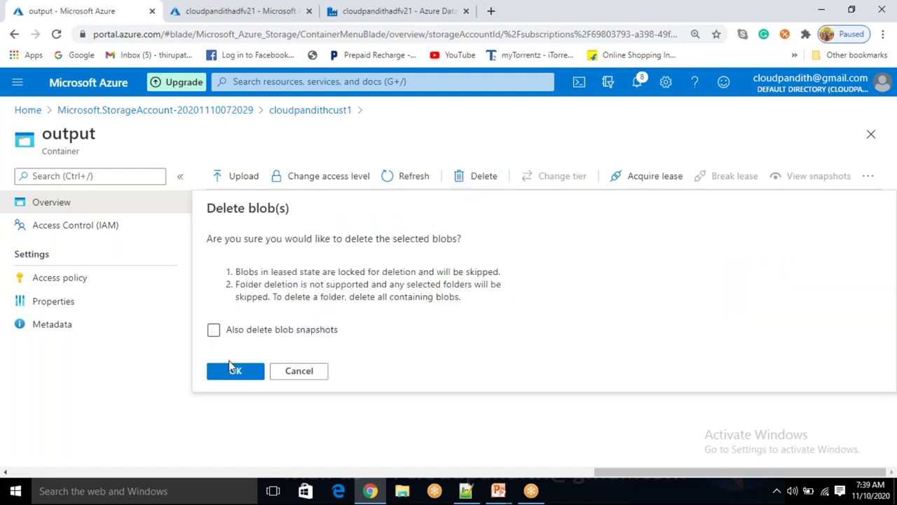
pyautogui.click(235, 371)
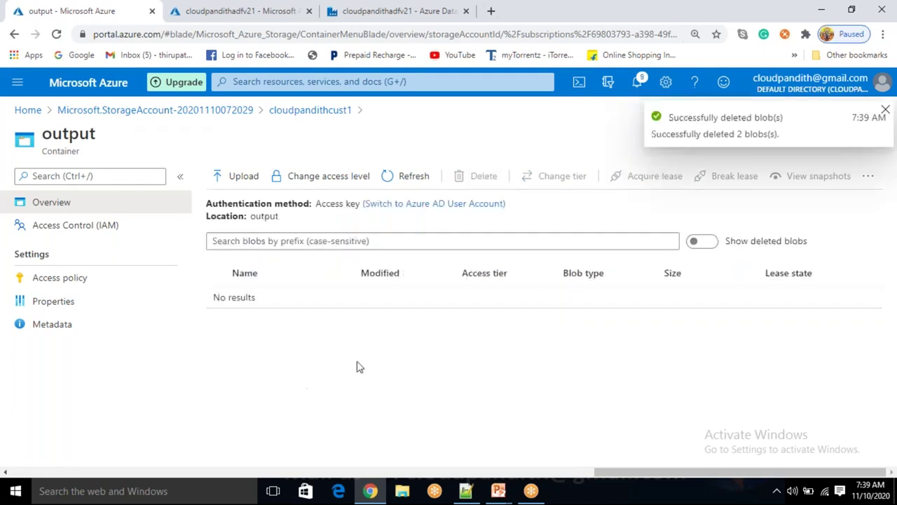
# - Switch to Data Factory, create a new pipeline and replace its default name with the prefix pl_
pyautogui.click(239, 11)
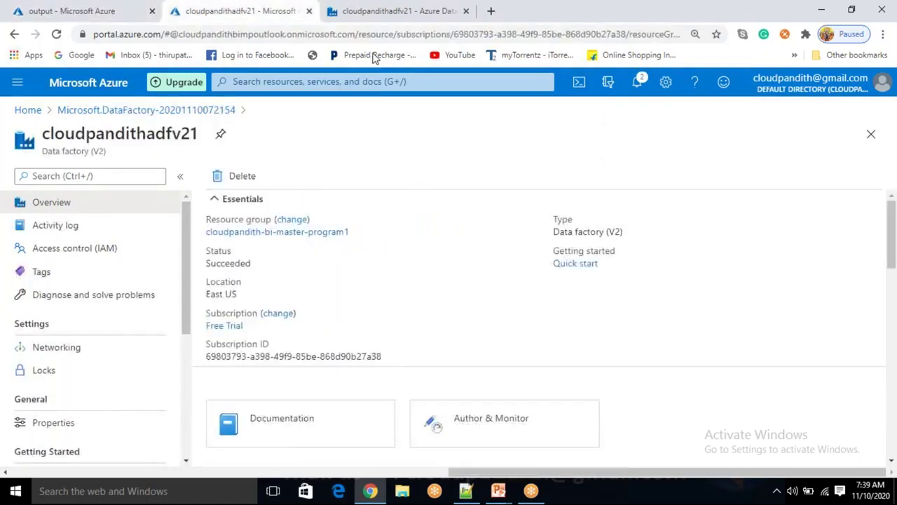
pyautogui.click(379, 14)
pyautogui.click(209, 156)
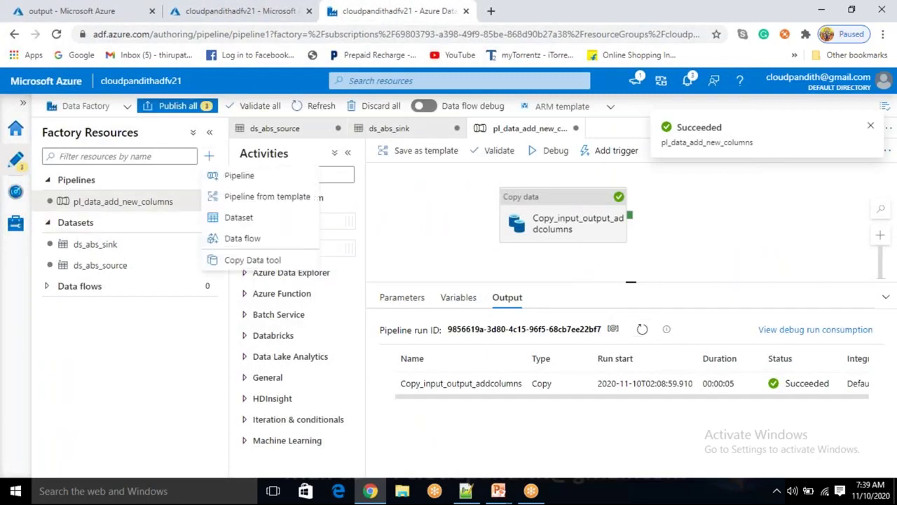
pyautogui.click(224, 175)
pyautogui.moveTo(755, 248); pyautogui.dragTo(704, 251)
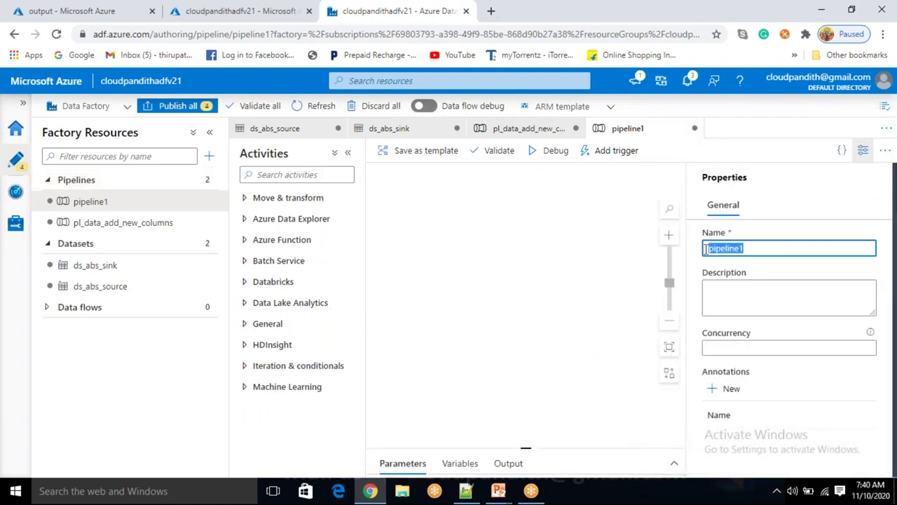
pyautogui.press('BackSpace')
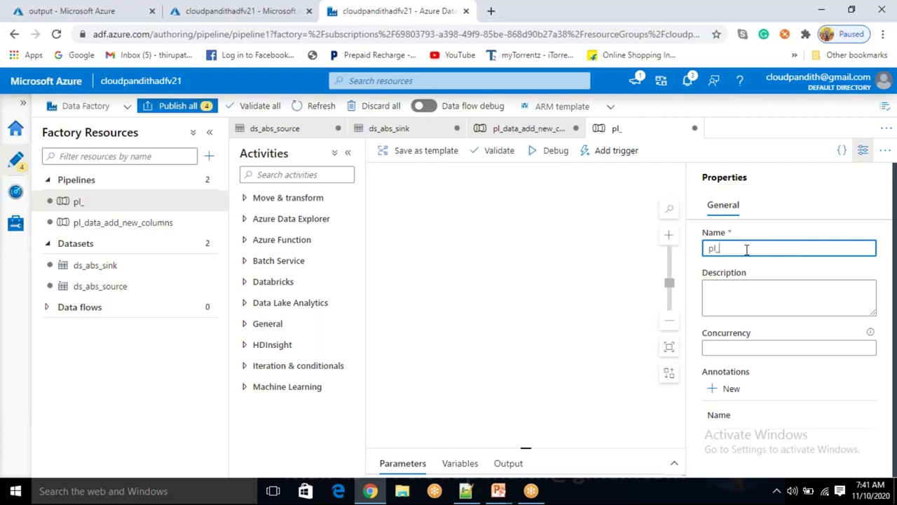
# - Switch to the Azure portal and review the cust.csv and emp.csv files in the cloudpandithcust1 input container
pyautogui.click(36, 9)
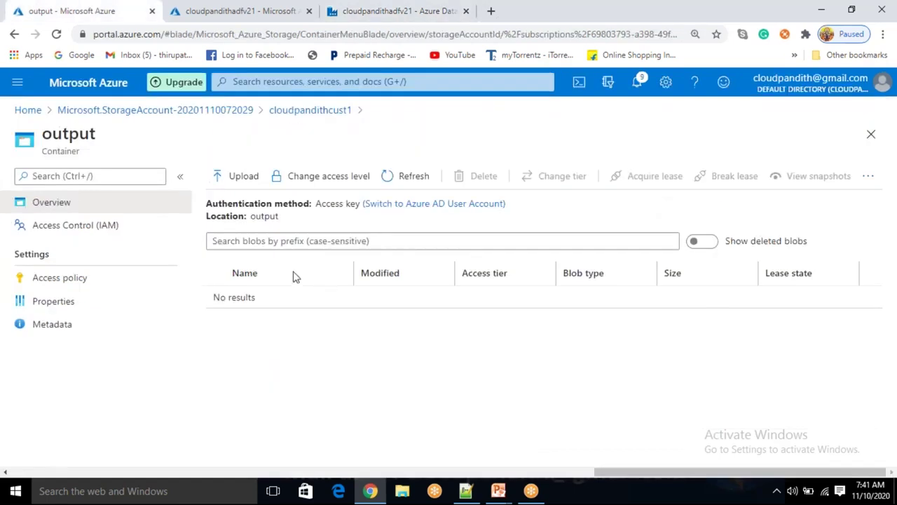
pyautogui.click(339, 114)
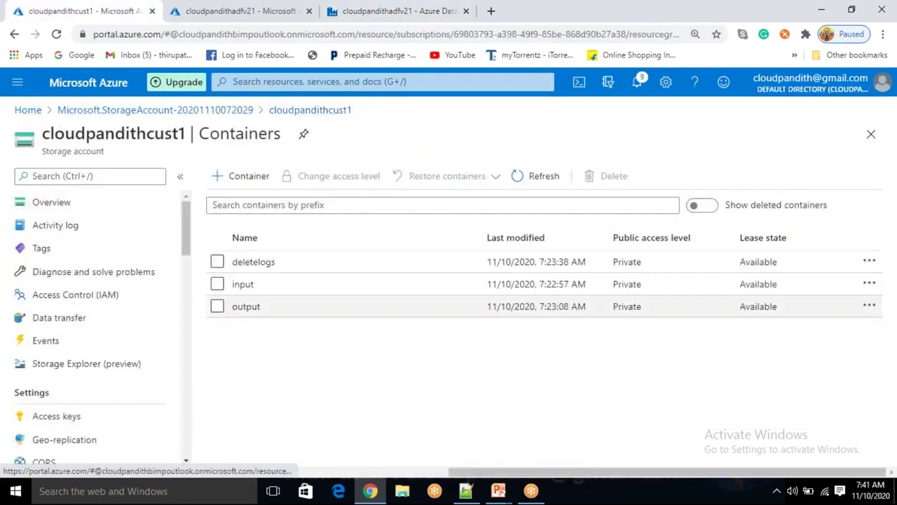
pyautogui.click(273, 286)
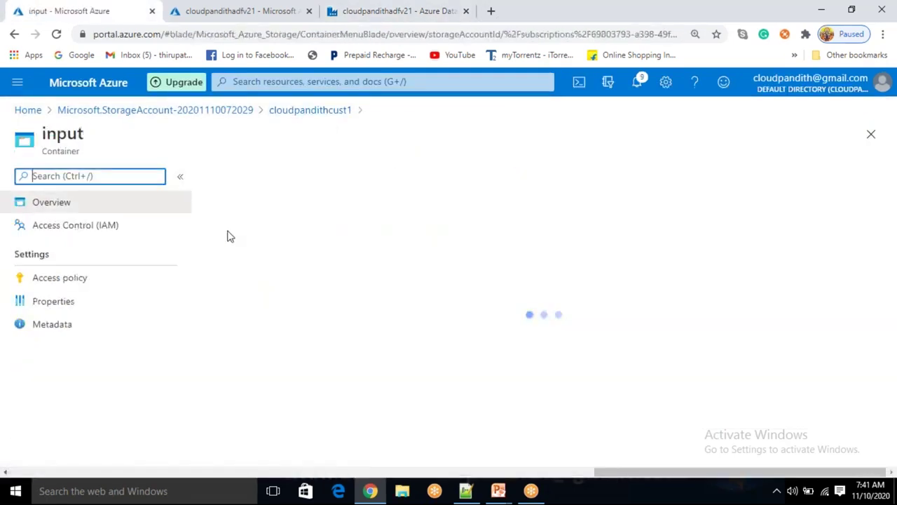
pyautogui.click(217, 297)
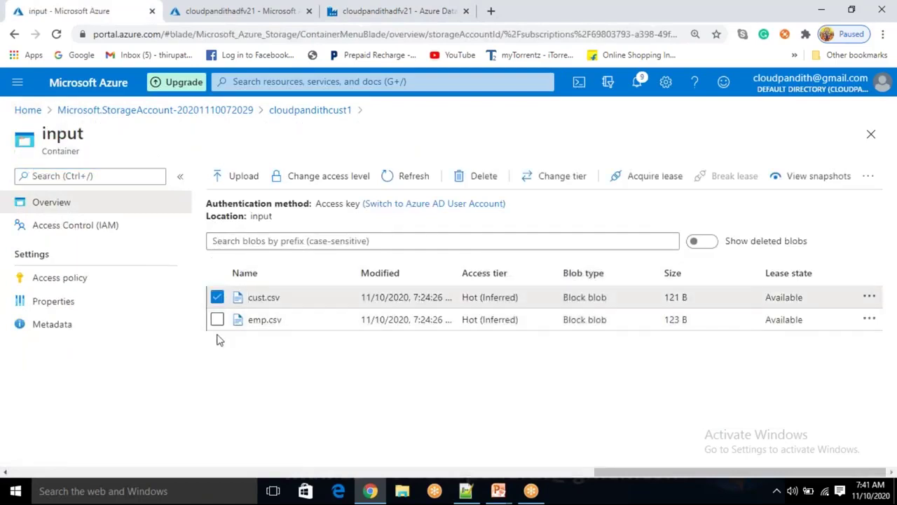
pyautogui.click(218, 297)
pyautogui.click(217, 319)
pyautogui.click(218, 298)
pyautogui.click(217, 320)
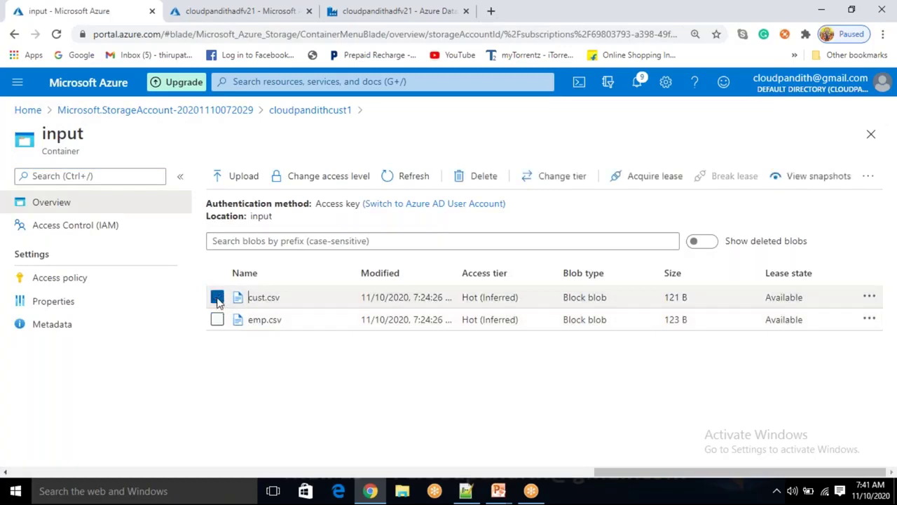
pyautogui.click(218, 298)
pyautogui.click(219, 320)
pyautogui.click(218, 298)
pyautogui.click(218, 321)
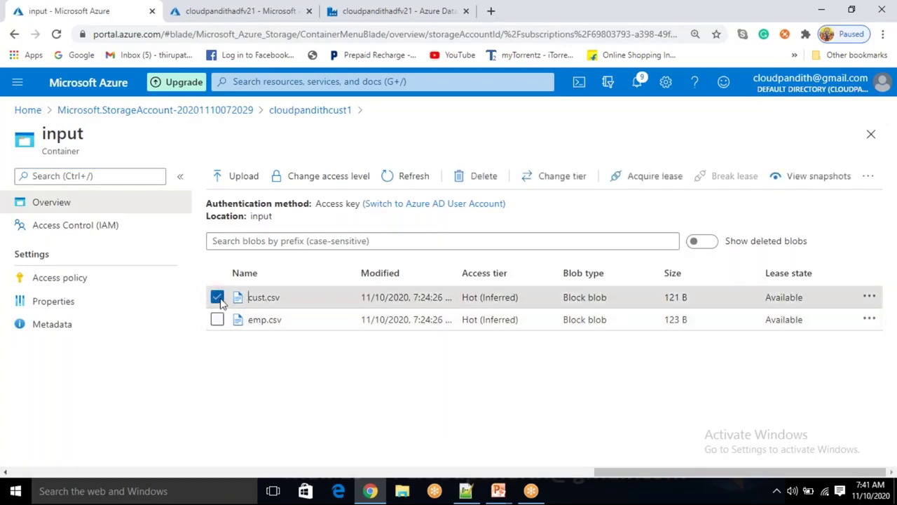
pyautogui.click(217, 297)
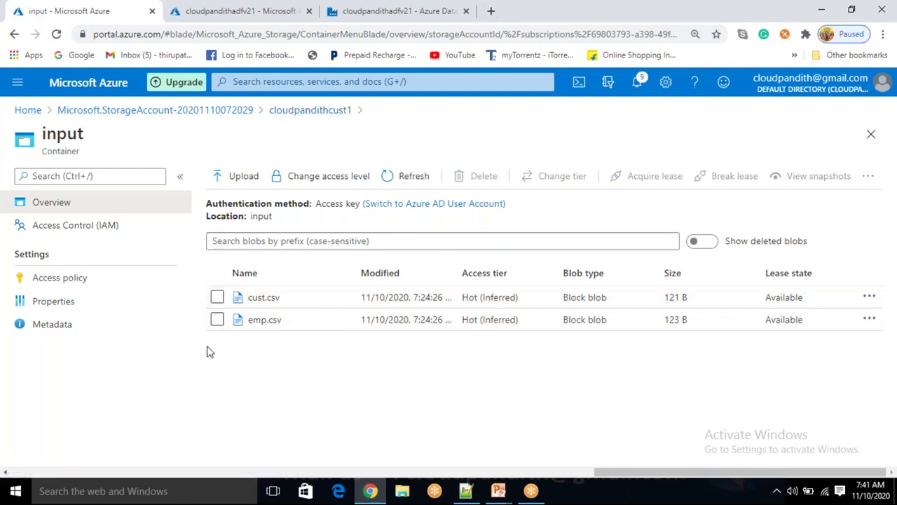
# - Check the contents and location of the output container in the cloudpandithcust1 storage account
pyautogui.click(340, 115)
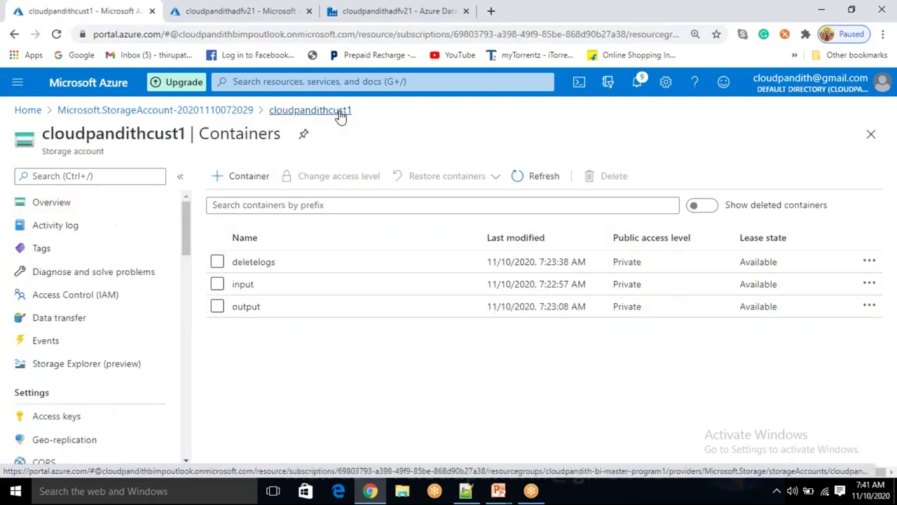
pyautogui.click(261, 316)
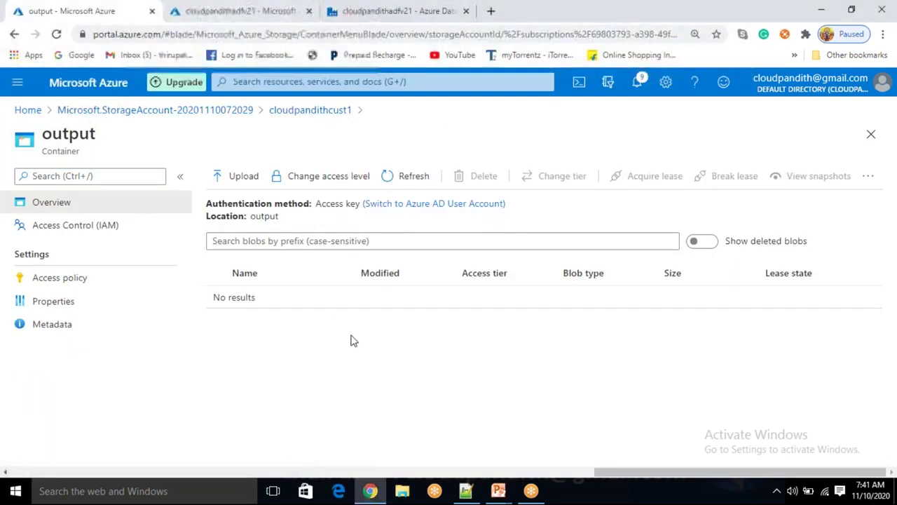
pyautogui.doubleClick(264, 216)
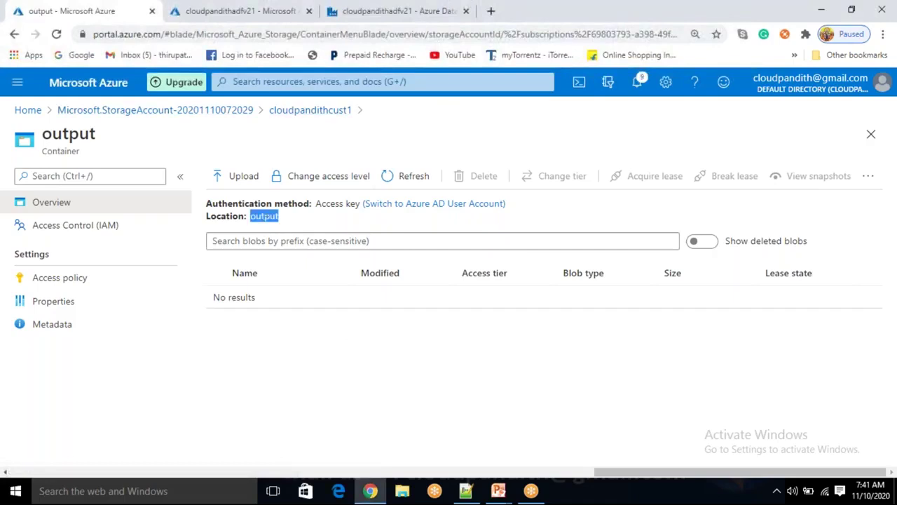
# - Back in Data Factory, complete the new pipeline's name as pl_data_remove_columns and close its properties
pyautogui.click(382, 13)
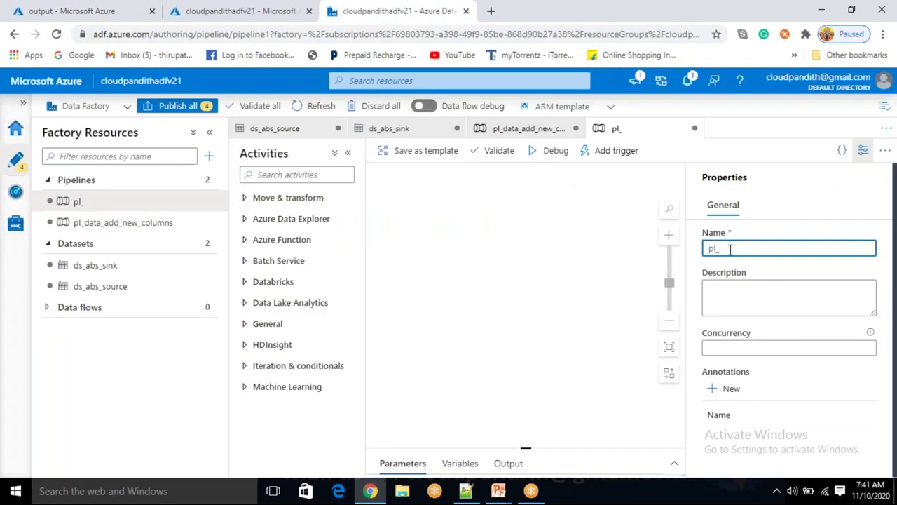
pyautogui.write('data_remove_columns')
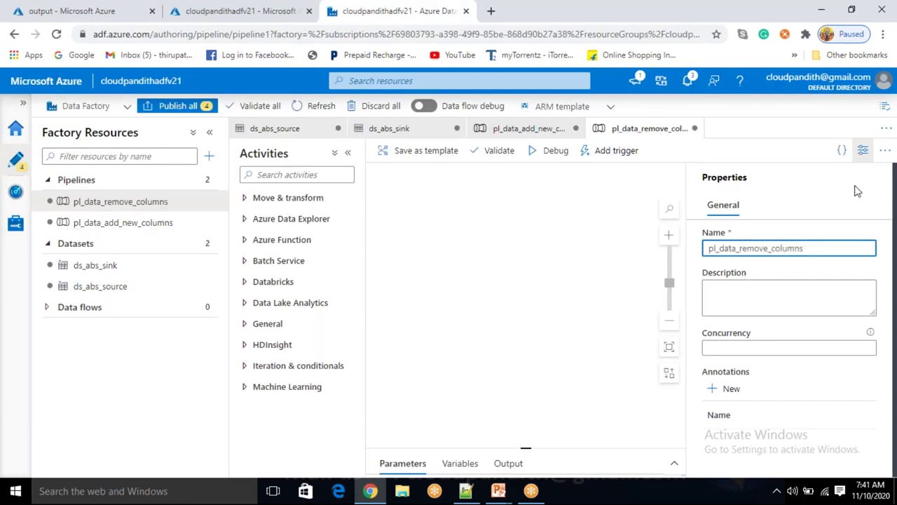
pyautogui.click(863, 151)
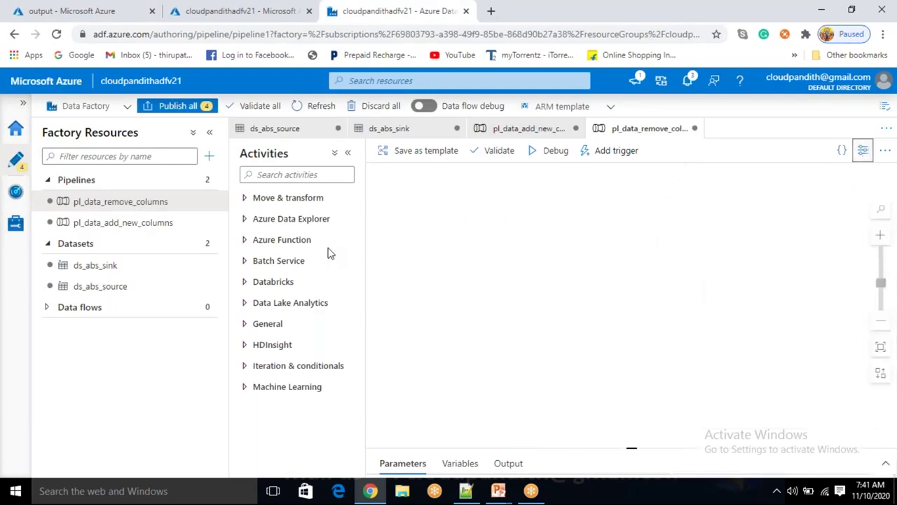
# - Add a Copy data activity to the pipeline with ds_abs_source as source dataset and ds_abs_sink as sink dataset
pyautogui.click(297, 198)
pyautogui.moveTo(300, 220); pyautogui.dragTo(557, 237)
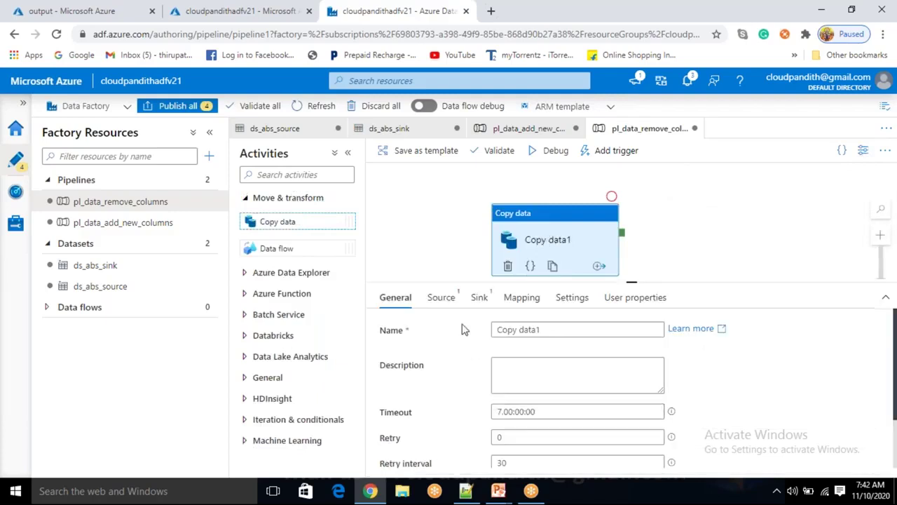
pyautogui.click(445, 299)
pyautogui.click(605, 330)
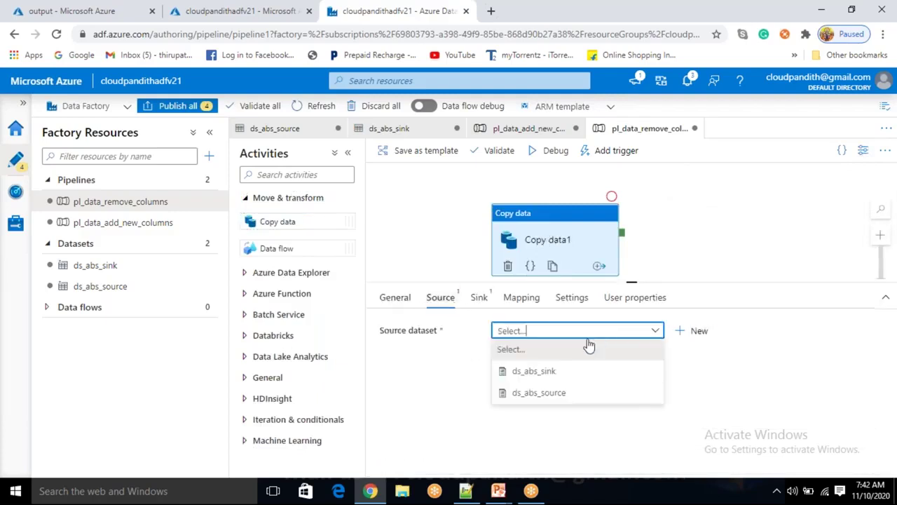
pyautogui.click(547, 390)
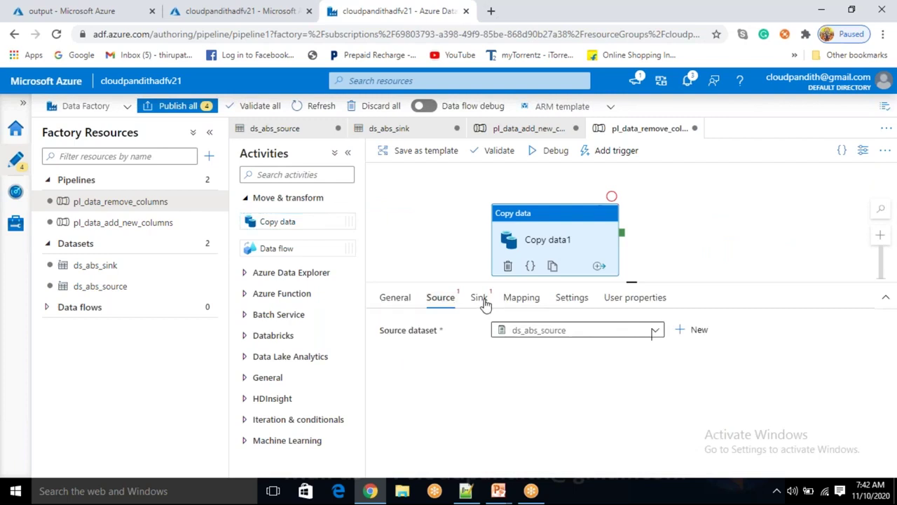
pyautogui.click(481, 300)
pyautogui.click(534, 332)
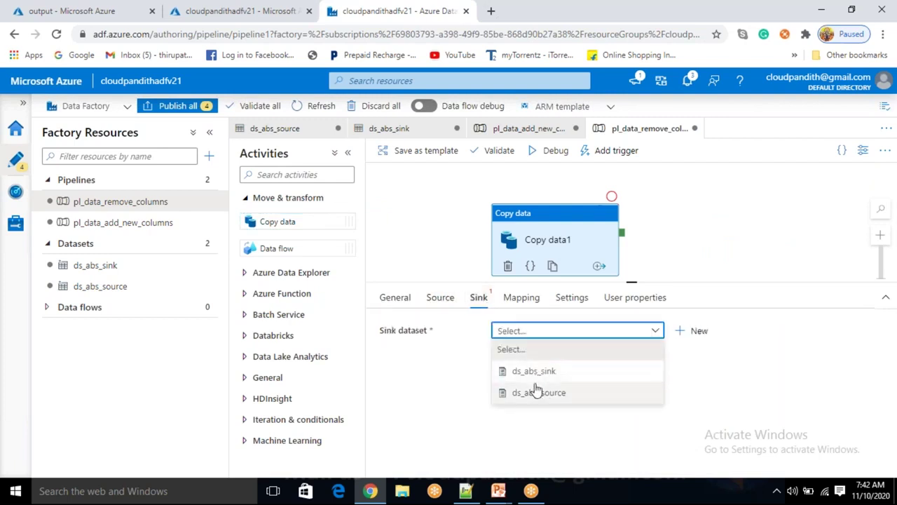
pyautogui.click(537, 373)
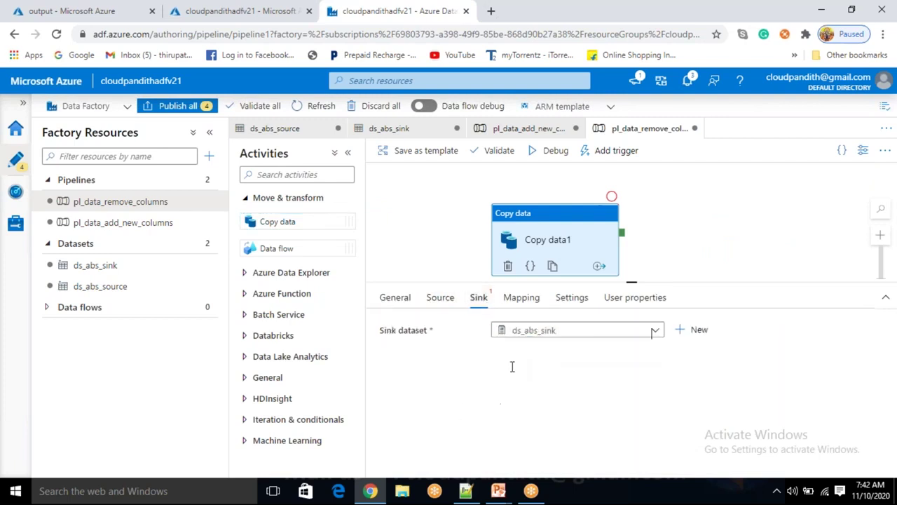
# - Import the source and sink schemas into the Copy data1 activity's column mapping
pyautogui.click(530, 303)
pyautogui.click(429, 358)
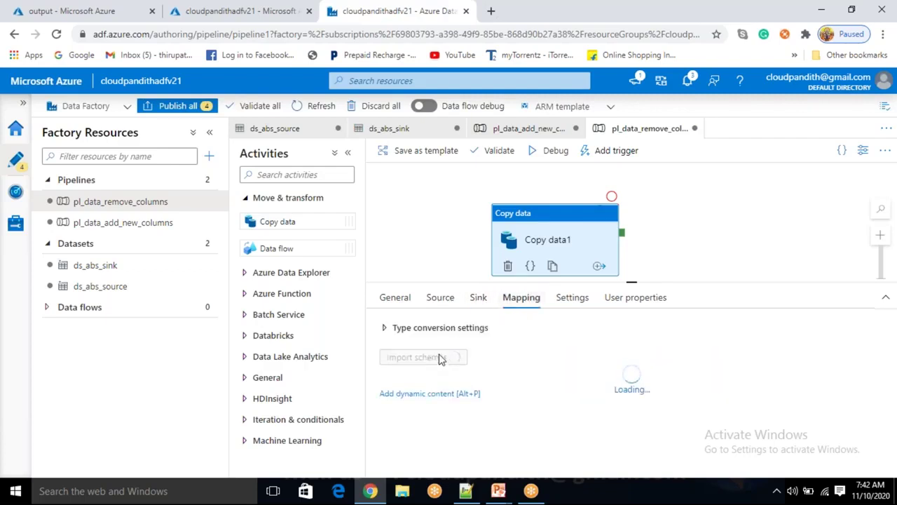
pyautogui.scroll(-1, 466, 369)
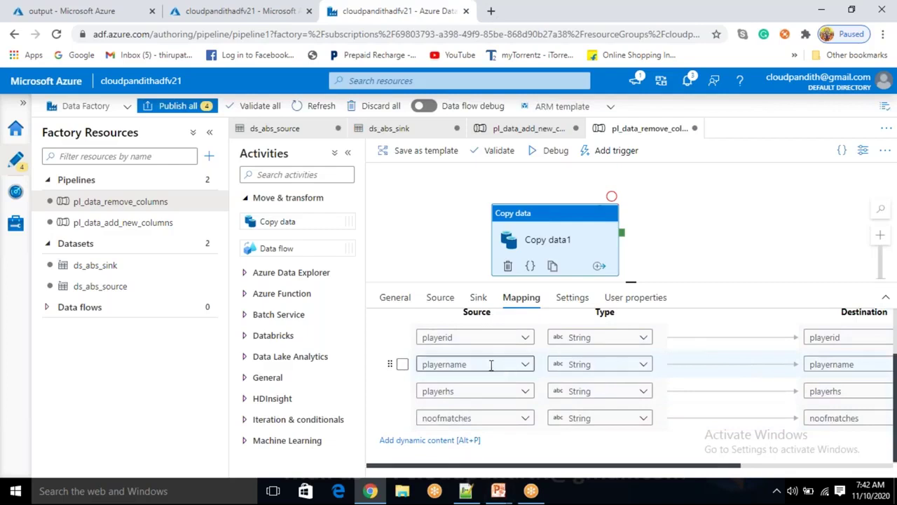
# - Delete the playerid column from the Copy data1 mapping
pyautogui.click(403, 338)
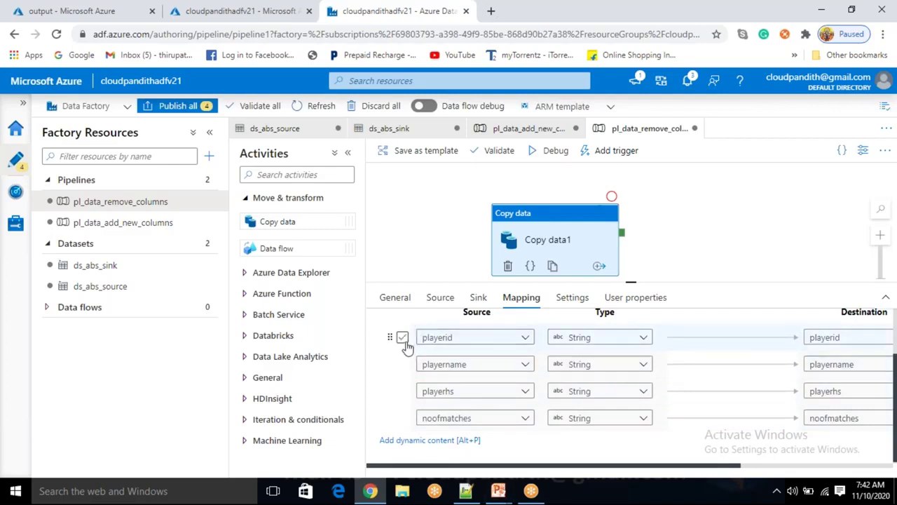
pyautogui.click(402, 337)
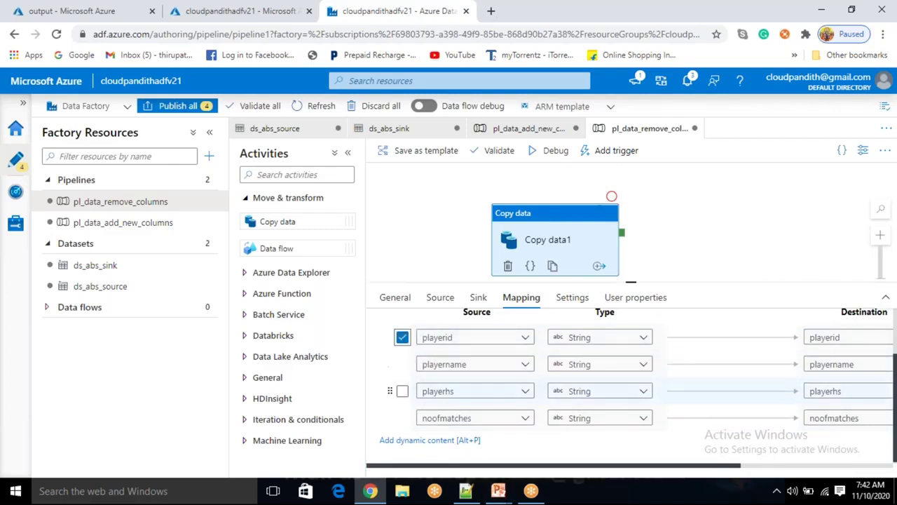
pyautogui.scroll(2, 449, 391)
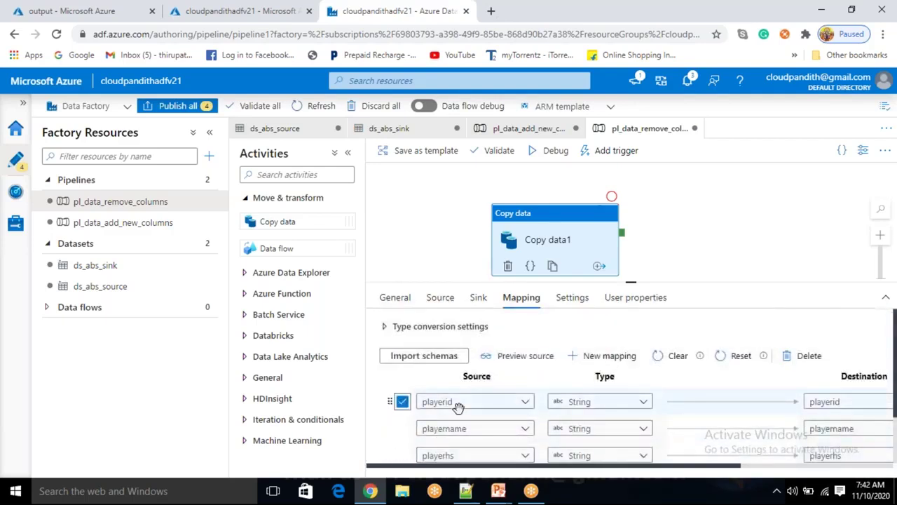
pyautogui.scroll(-2, 457, 408)
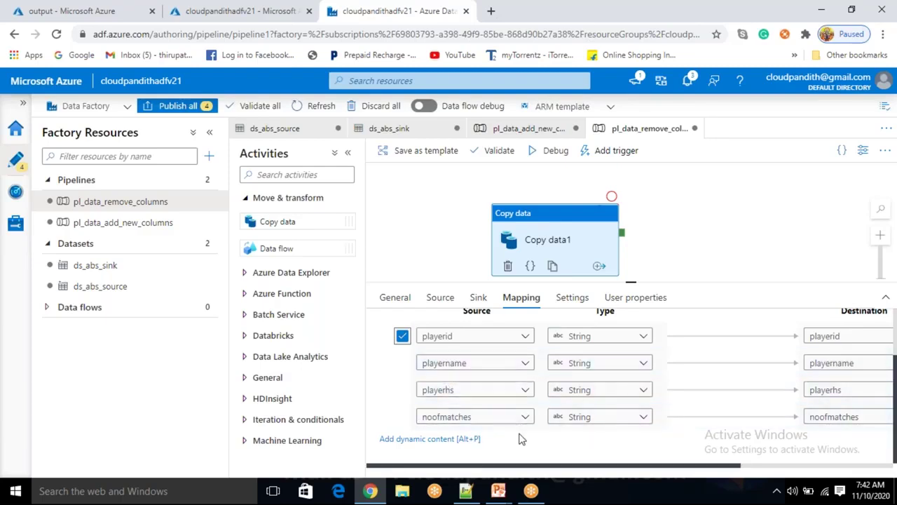
pyautogui.scroll(2, 521, 439)
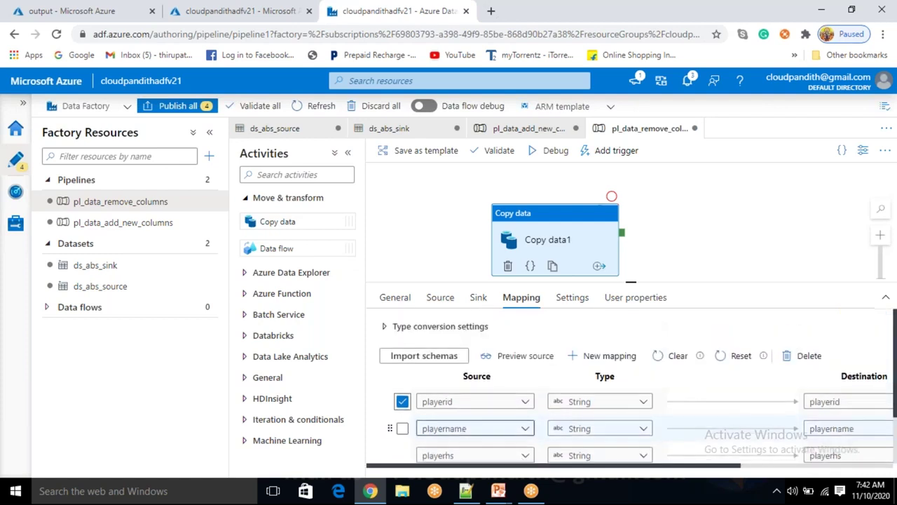
pyautogui.click(806, 355)
pyautogui.scroll(-1, 465, 391)
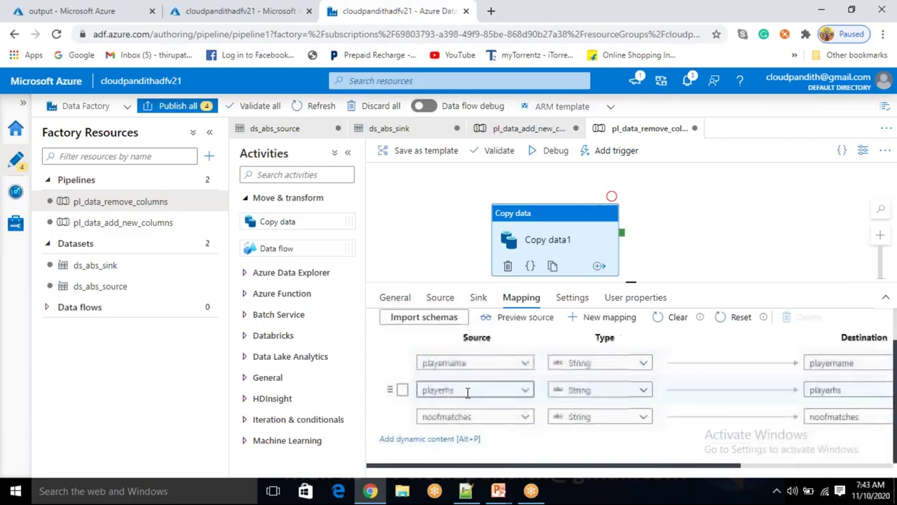
# - Try a debug run of pl_data_remove_columns, then read and close the pipeline validation output
pyautogui.click(572, 230)
pyautogui.click(662, 22)
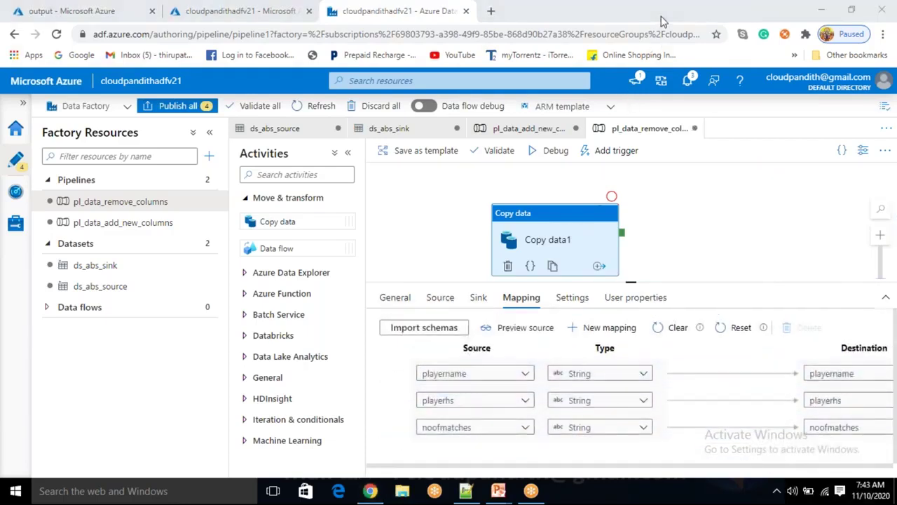
pyautogui.click(554, 235)
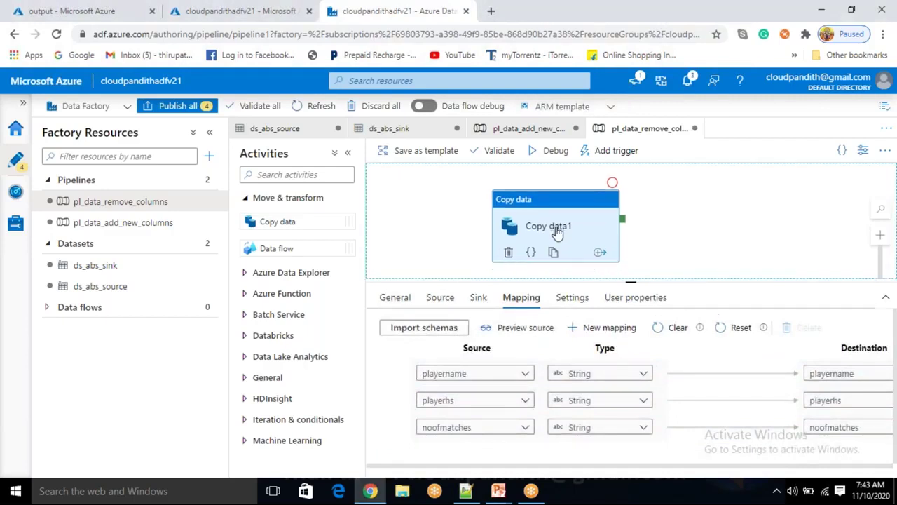
pyautogui.scroll(-1, 467, 444)
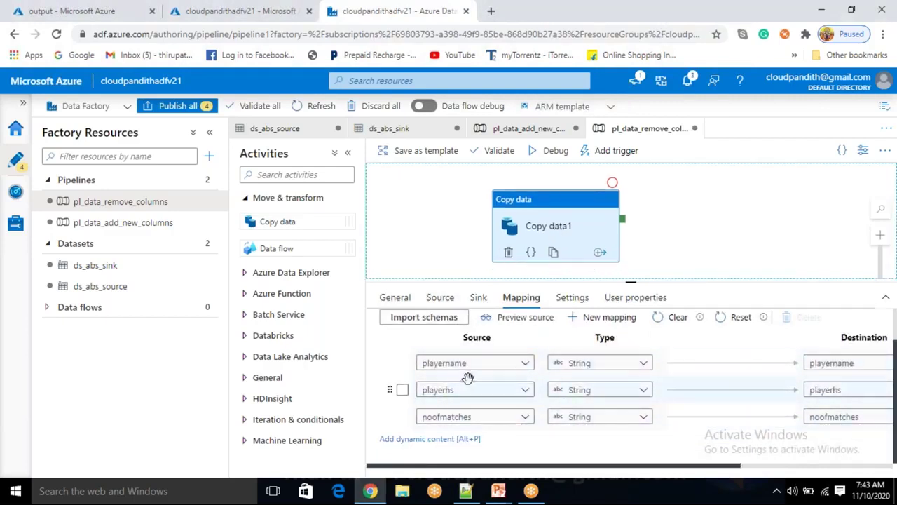
pyautogui.click(556, 161)
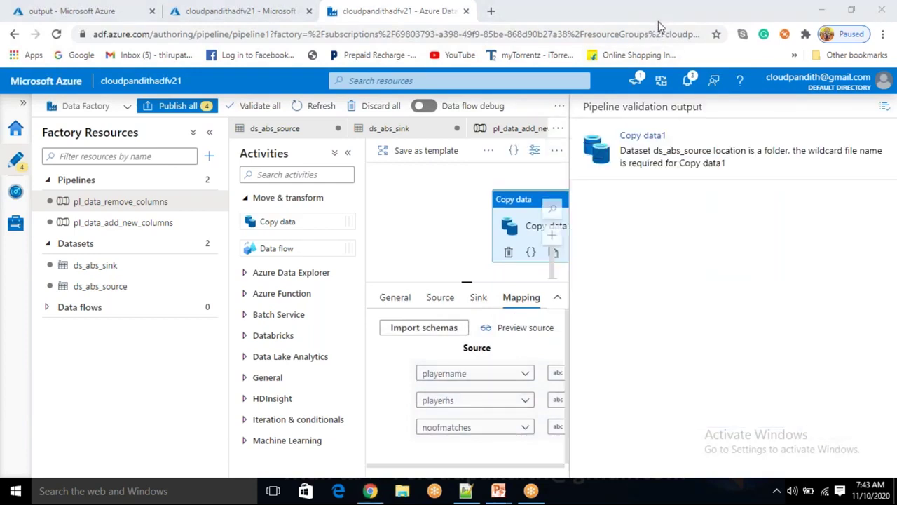
pyautogui.click(888, 110)
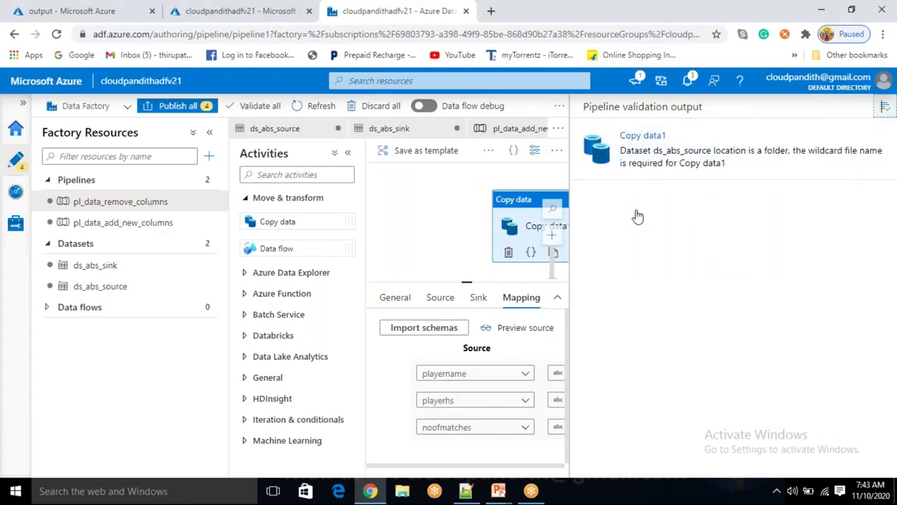
pyautogui.click(605, 214)
# - Set the Copy data1 source to a wildcard file path with * as the file name and start a debug run
pyautogui.click(546, 223)
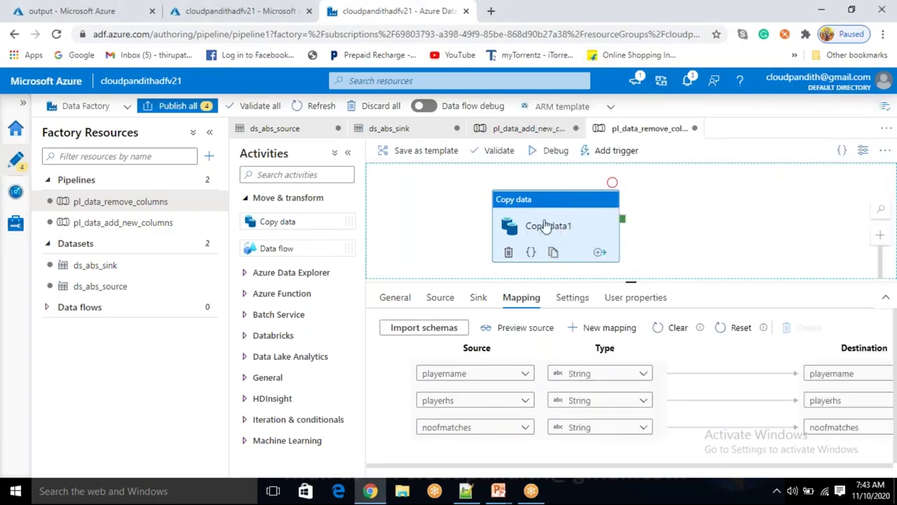
pyautogui.click(454, 299)
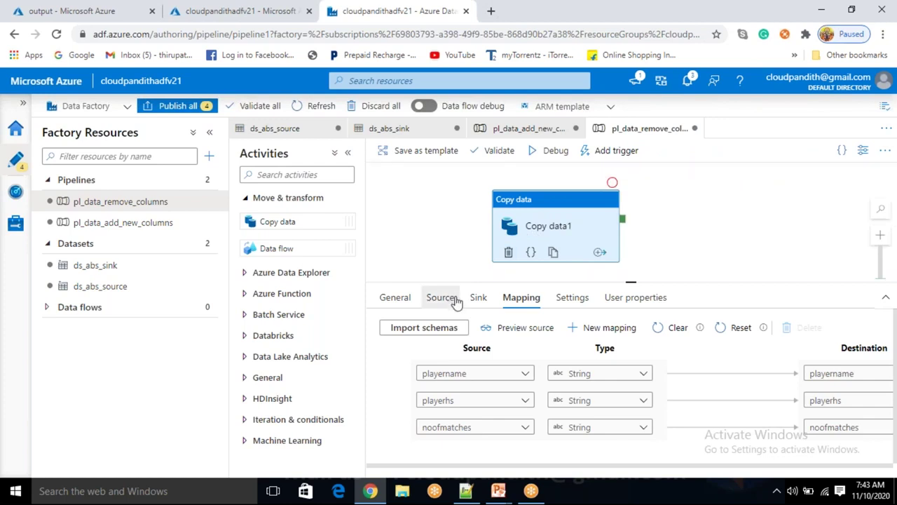
pyautogui.click(637, 353)
pyautogui.click(716, 384)
pyautogui.click(723, 385)
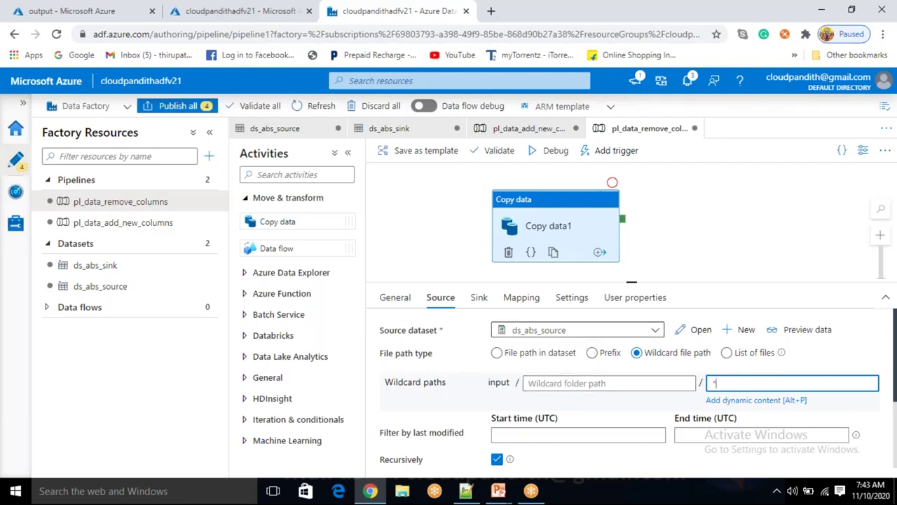
pyautogui.click(561, 153)
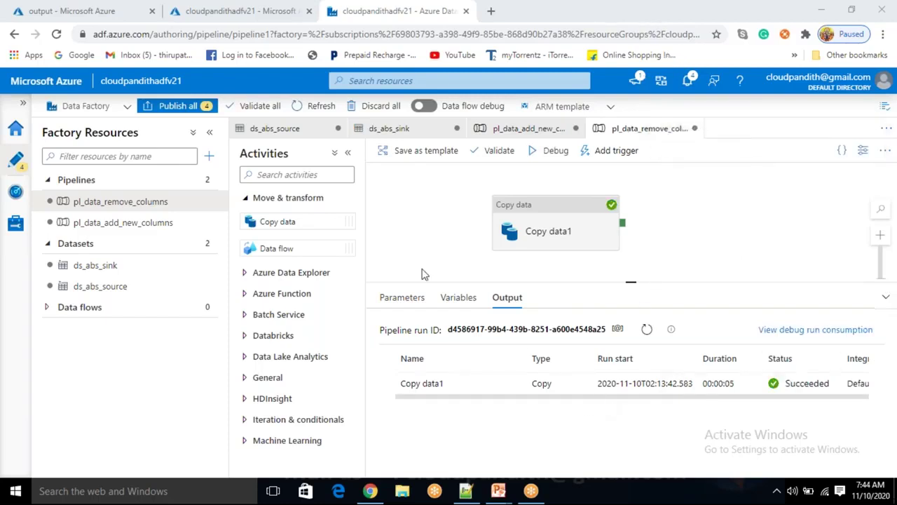
# - Switch to the Azure portal, refresh the output container and examine the columns and rows of cust.txt
pyautogui.click(63, 21)
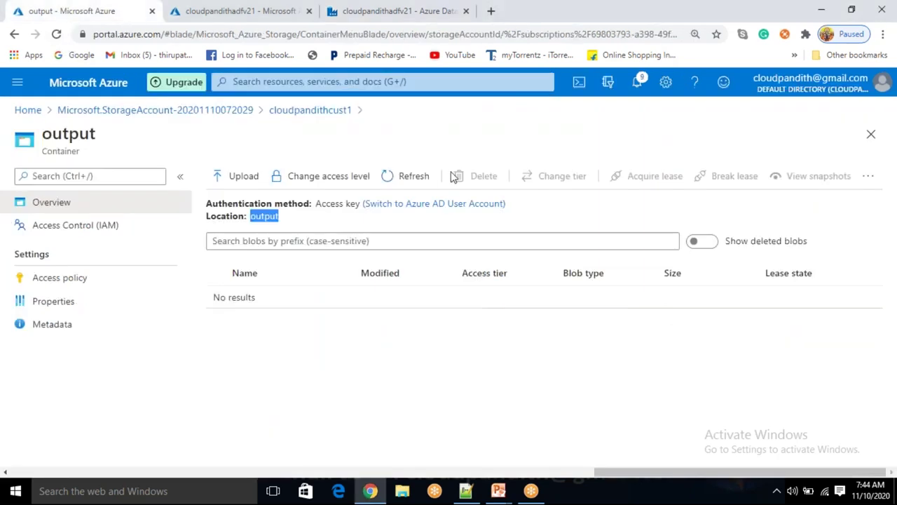
pyautogui.click(424, 177)
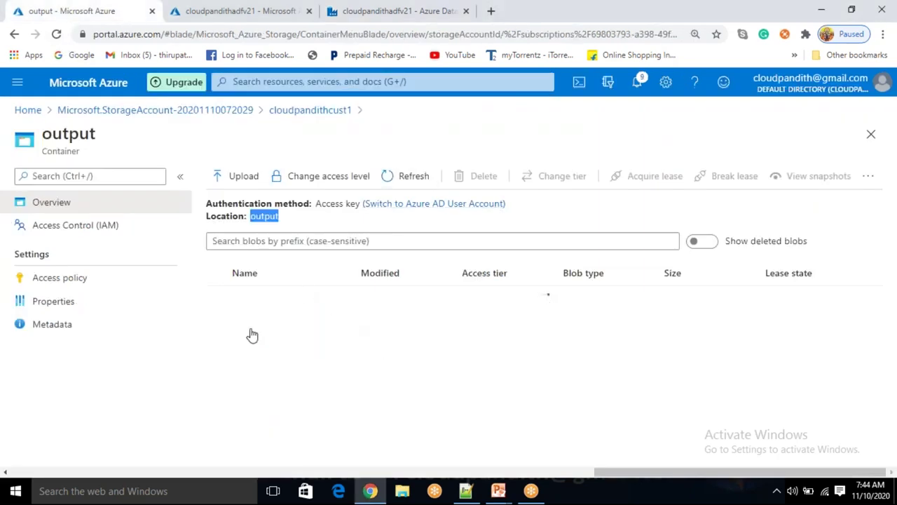
pyautogui.click(313, 308)
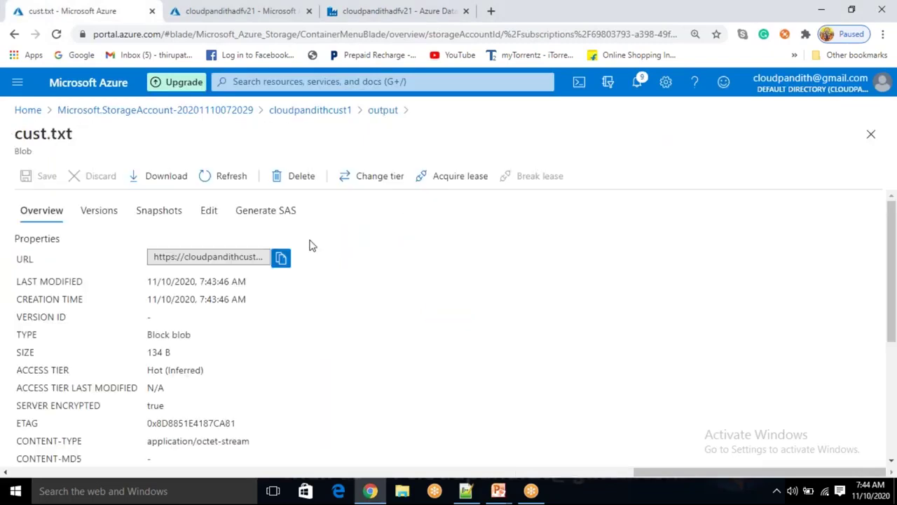
pyautogui.click(209, 211)
pyautogui.click(204, 280)
pyautogui.moveTo(188, 298); pyautogui.dragTo(61, 239)
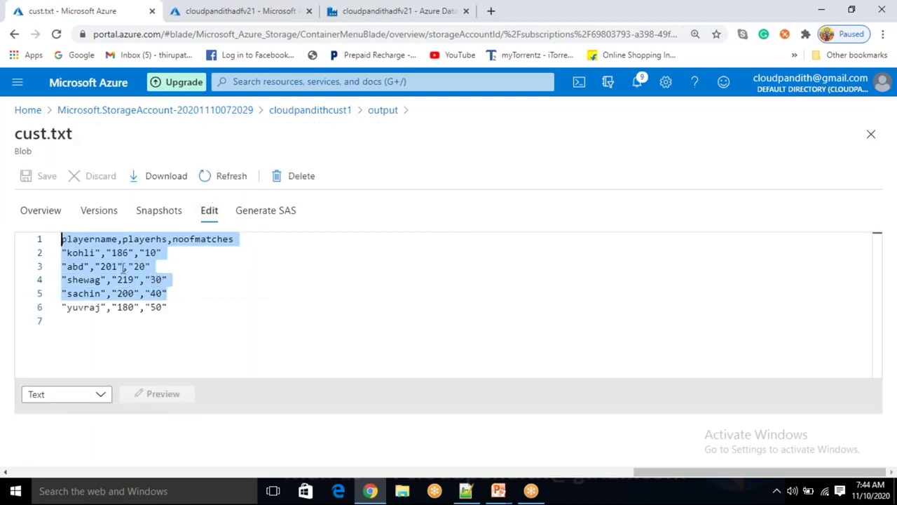
pyautogui.moveTo(177, 311); pyautogui.dragTo(61, 238)
pyautogui.click(264, 309)
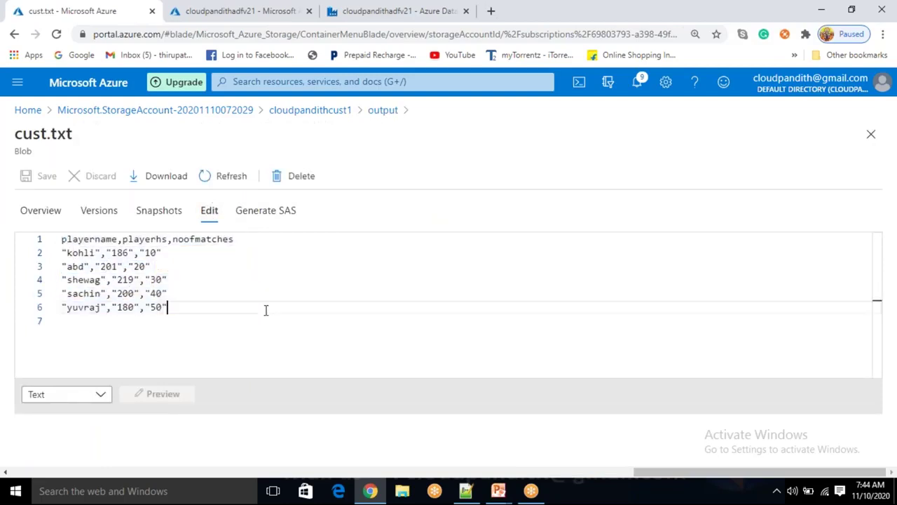
# - Examine the columns and rows of emp.txt in the output container and return to the container's file list
pyautogui.click(384, 110)
pyautogui.click(314, 324)
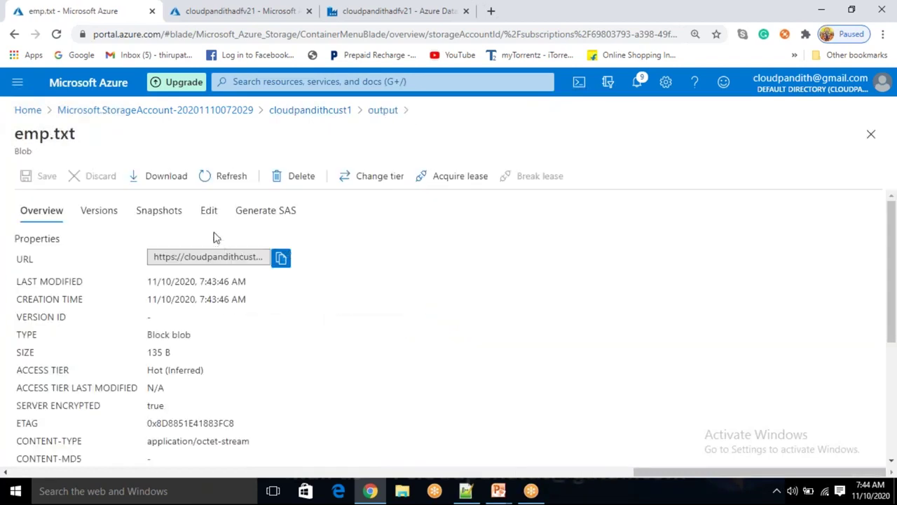
pyautogui.click(209, 211)
pyautogui.click(191, 309)
pyautogui.moveTo(191, 309); pyautogui.dragTo(56, 240)
pyautogui.click(171, 308)
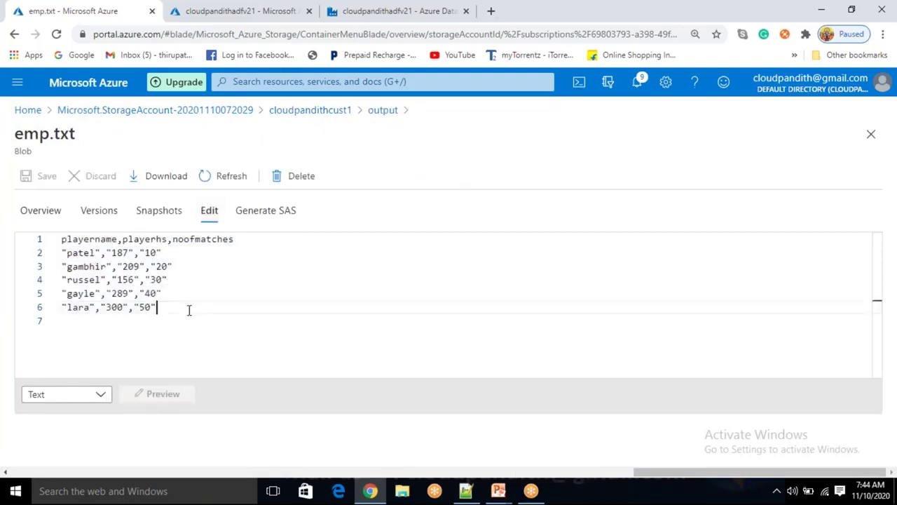
pyautogui.click(382, 110)
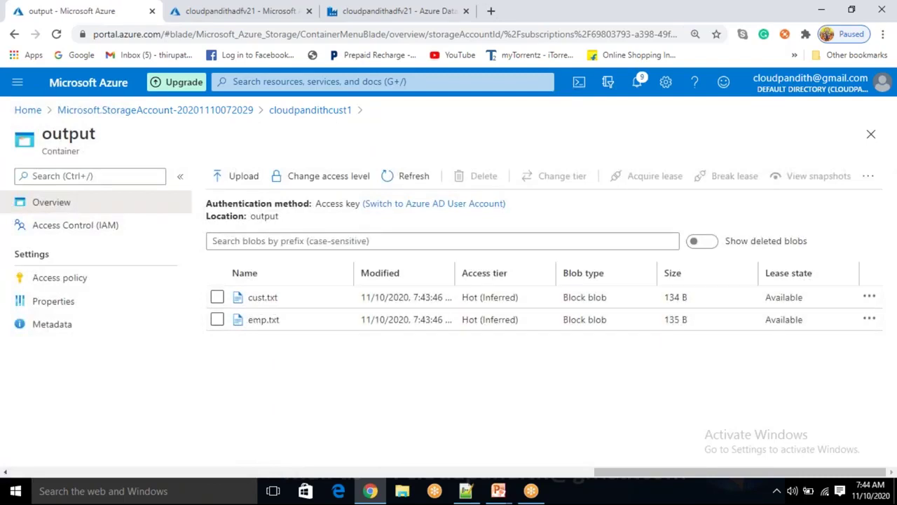
pyautogui.click(217, 298)
pyautogui.click(217, 297)
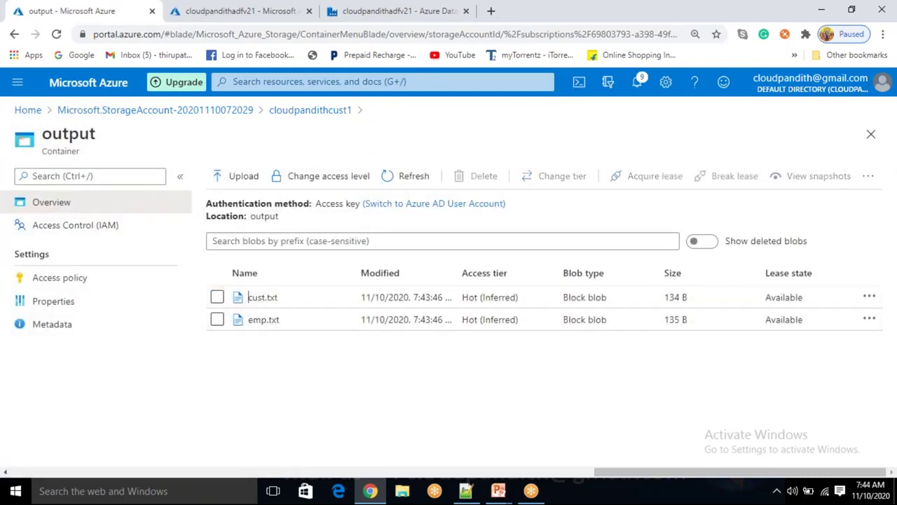
# - Switch to Azure Data Factory and set the playerhs source type to Int32 in the Copy data1 mapping
pyautogui.click(350, 21)
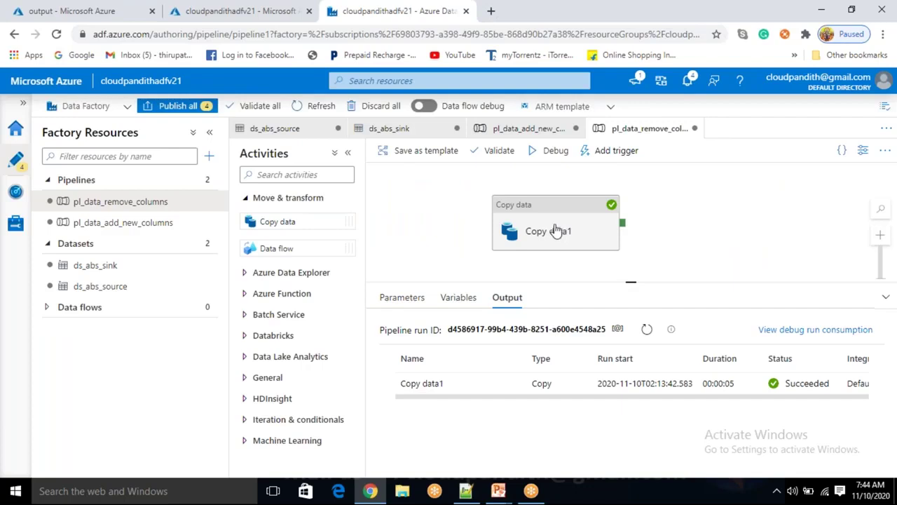
pyautogui.click(556, 231)
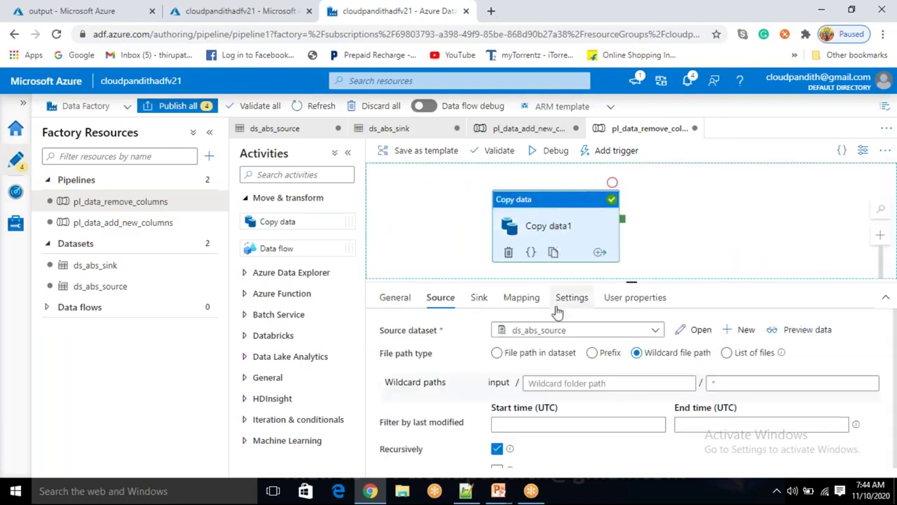
pyautogui.click(522, 297)
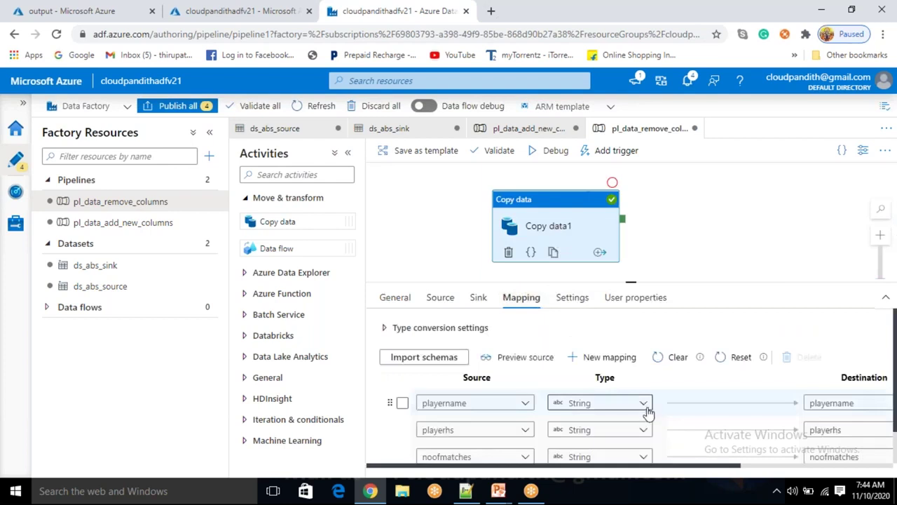
pyautogui.moveTo(659, 467); pyautogui.dragTo(778, 466)
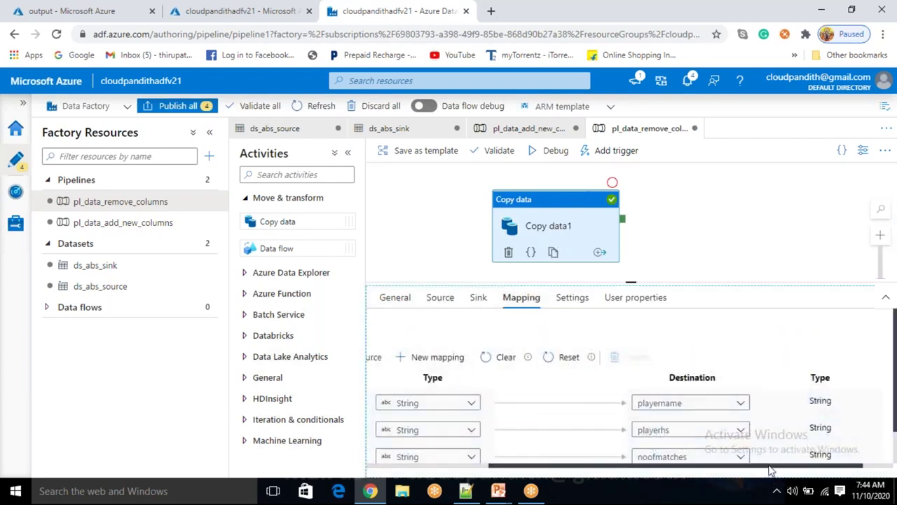
pyautogui.moveTo(768, 468); pyautogui.dragTo(645, 468)
pyautogui.scroll(-1, 645, 434)
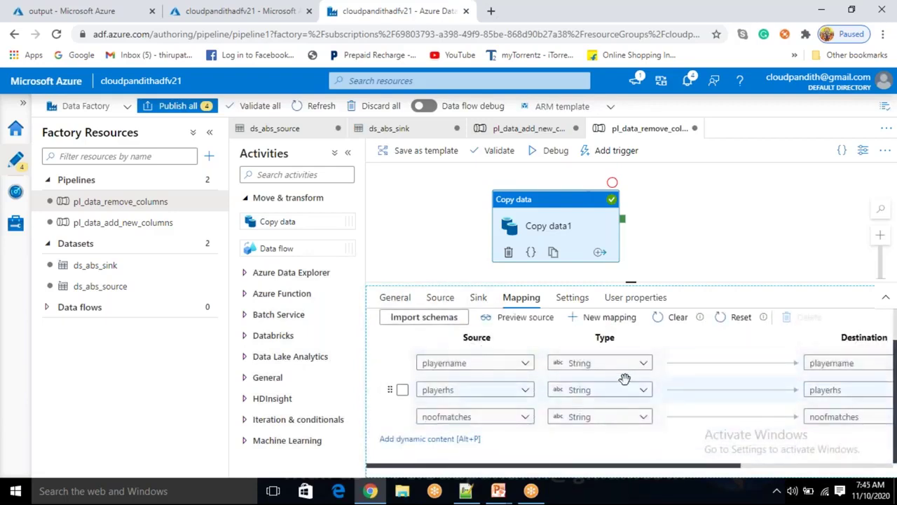
pyautogui.click(644, 392)
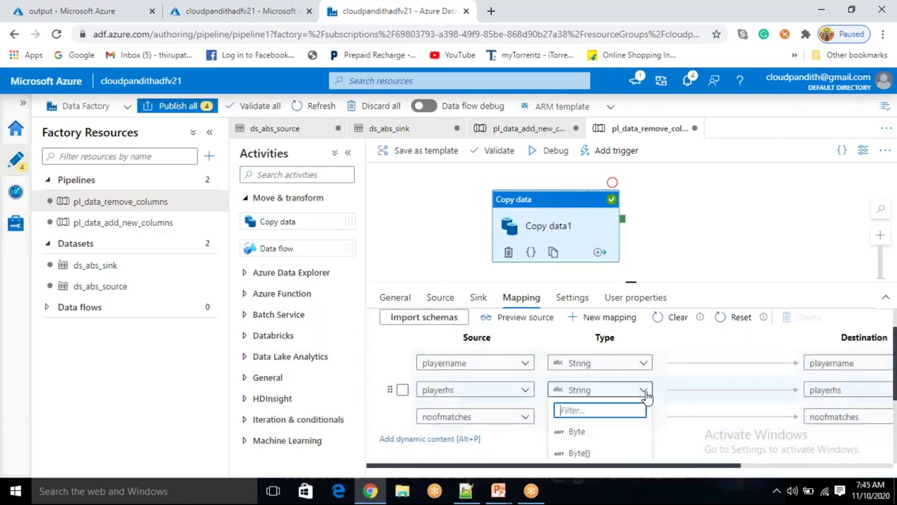
pyautogui.scroll(-2, 615, 436)
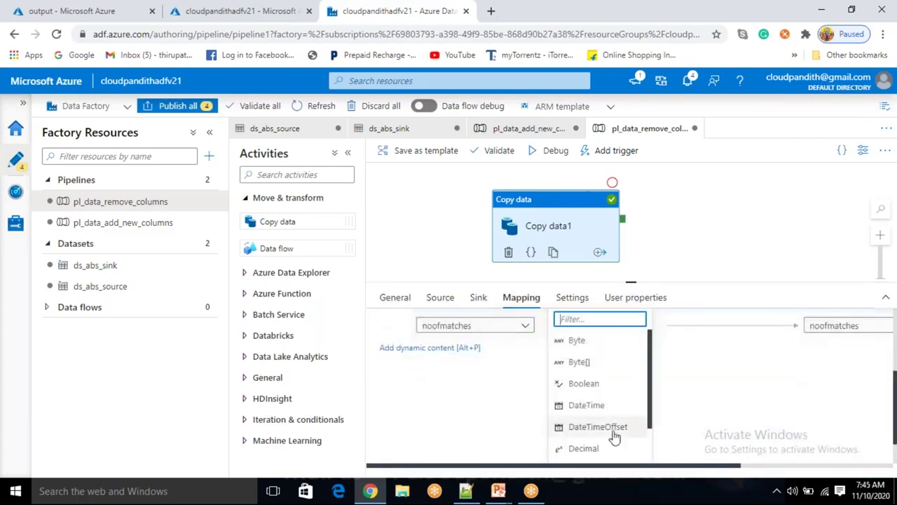
pyautogui.write('inte')
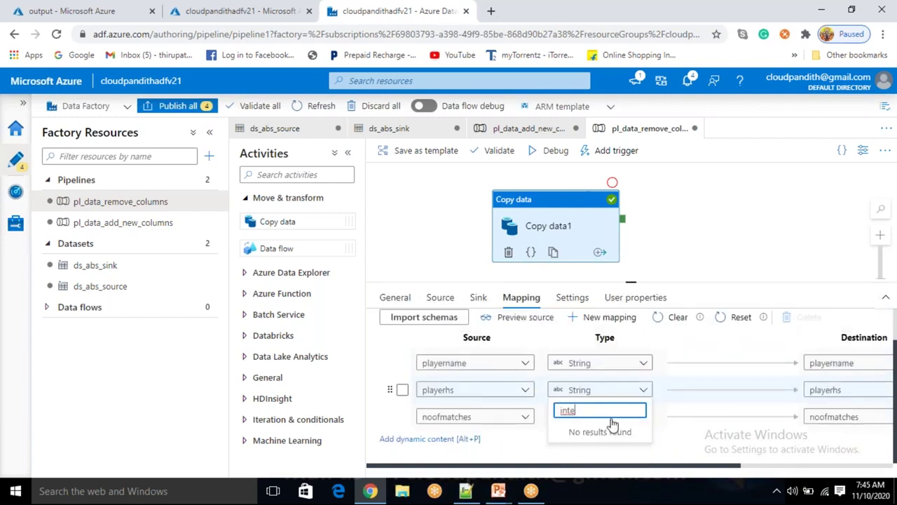
pyautogui.press('BackSpace')
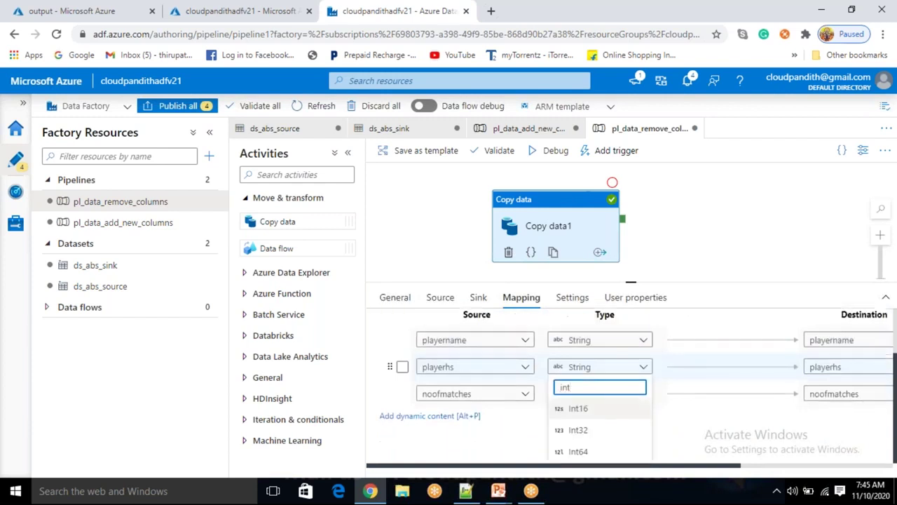
pyautogui.click(594, 430)
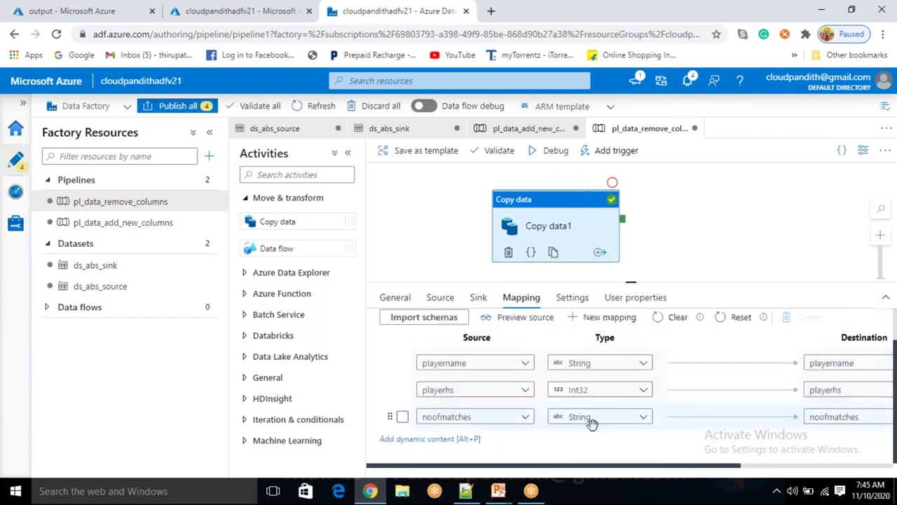
# - Set the noofmatches source type to Int32 in the Copy data1 mapping
pyautogui.click(606, 421)
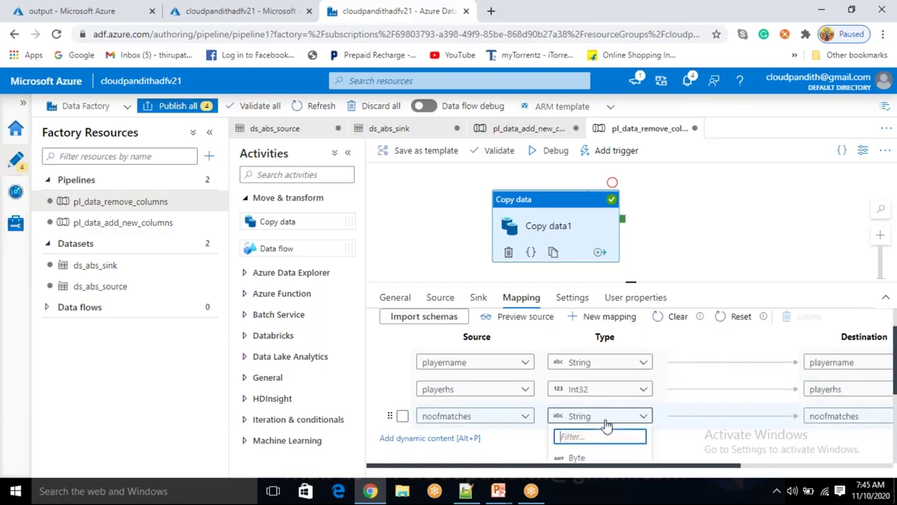
pyautogui.write('int')
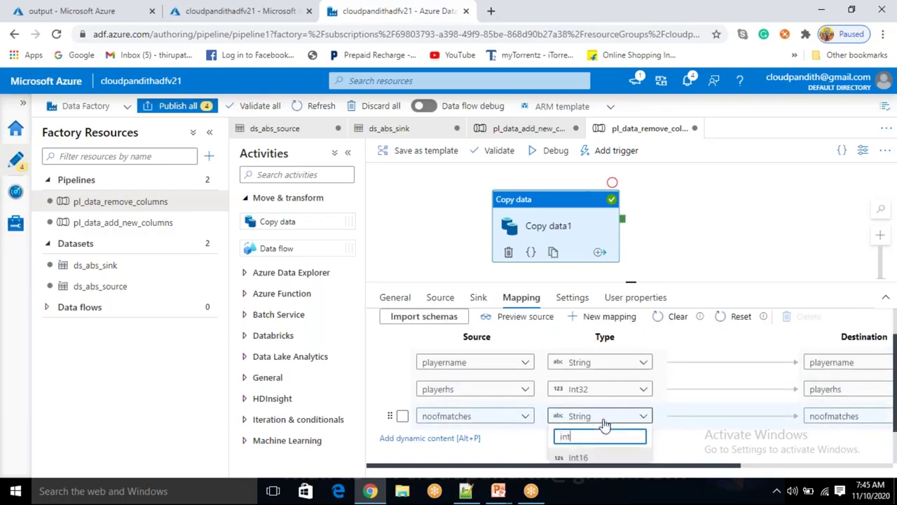
pyautogui.scroll(-1, 601, 424)
pyautogui.click(596, 429)
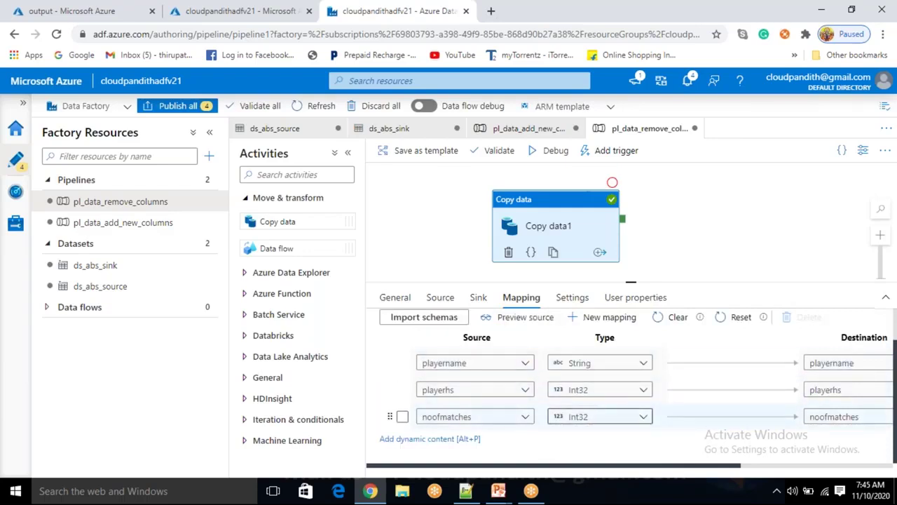
# - Switch to the Azure portal and delete cust.txt and emp.txt from the output container
pyautogui.click(82, 8)
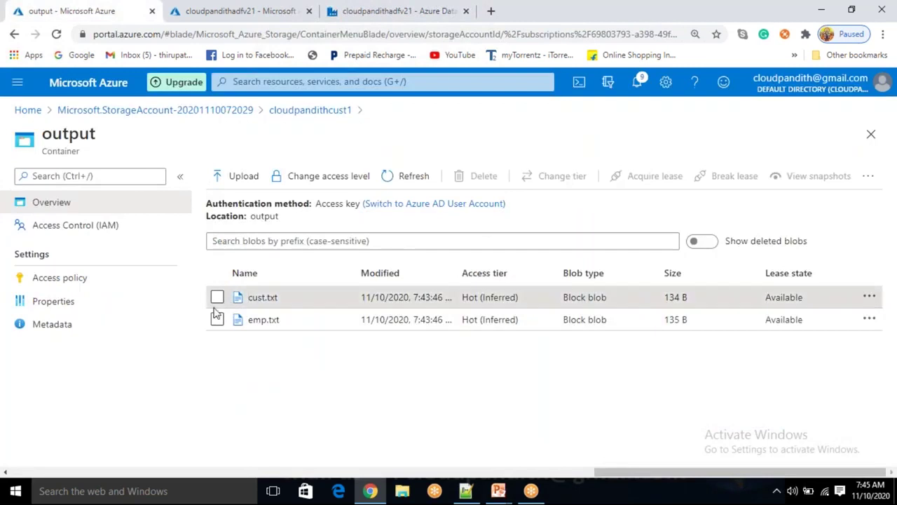
pyautogui.click(217, 297)
pyautogui.click(217, 320)
pyautogui.click(471, 176)
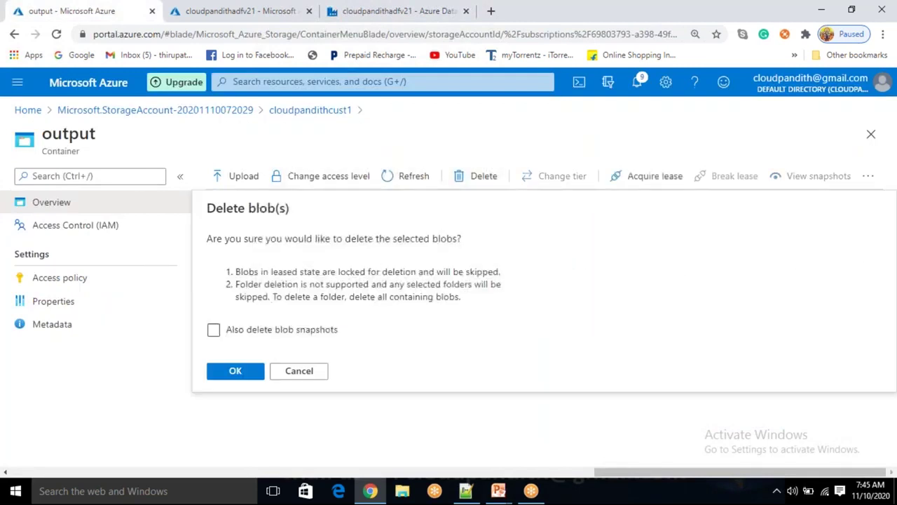
pyautogui.click(257, 373)
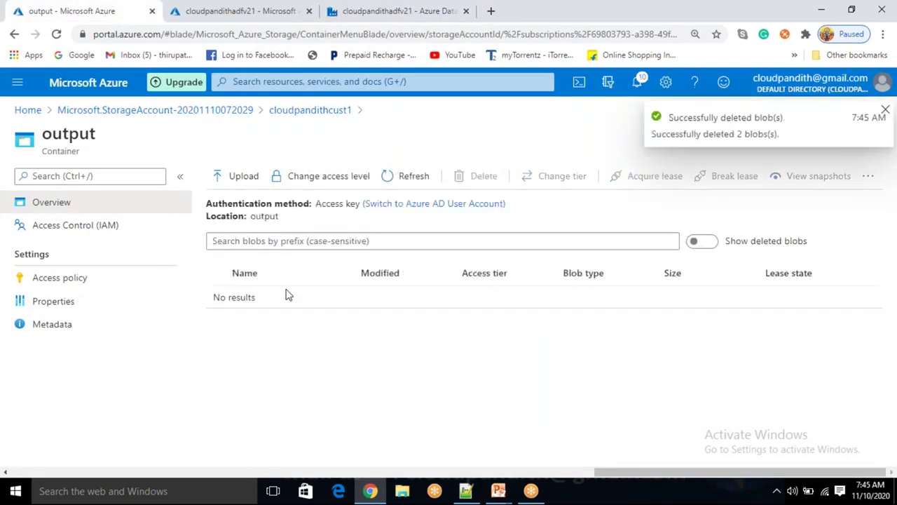
# - Return to Azure Data Factory, review the mapping's destination types, debug pl_data_remove_columns and refresh its run status
pyautogui.click(381, 19)
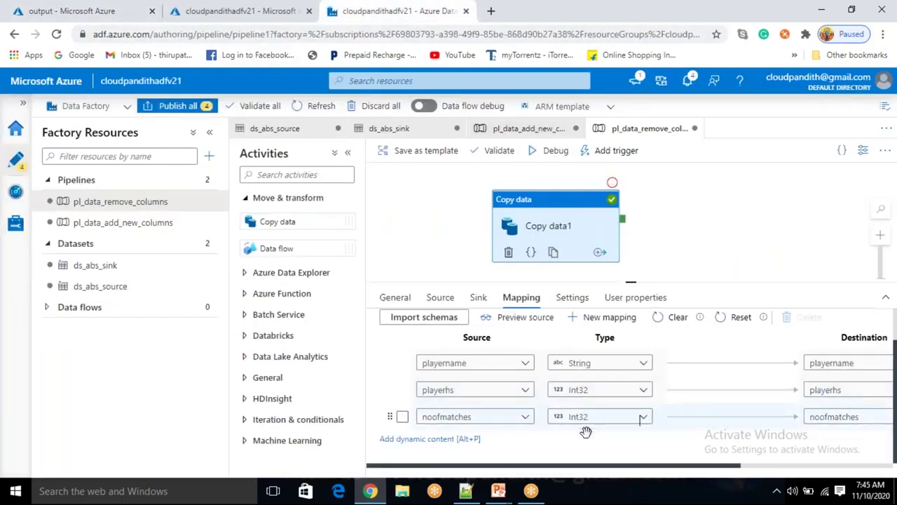
pyautogui.hscroll(3, 701, 455)
pyautogui.hscroll(2, 718, 455)
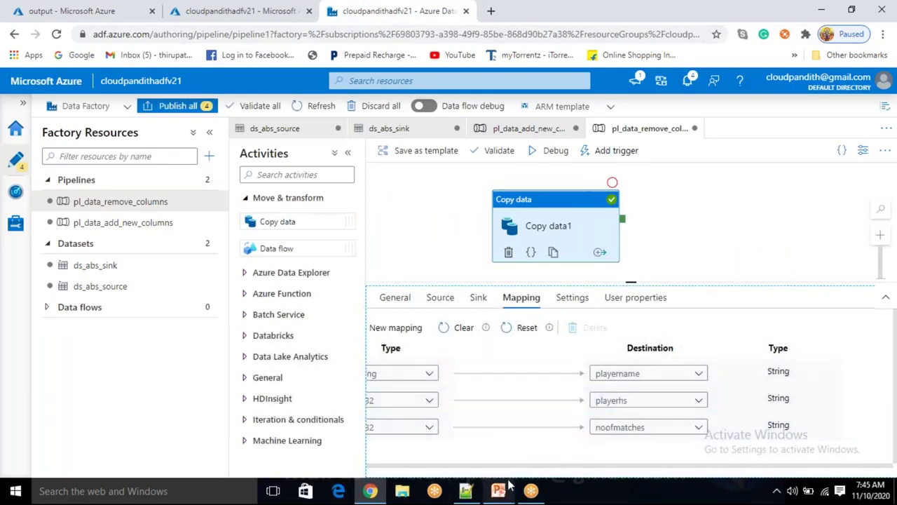
pyautogui.hscroll(-5, 641, 426)
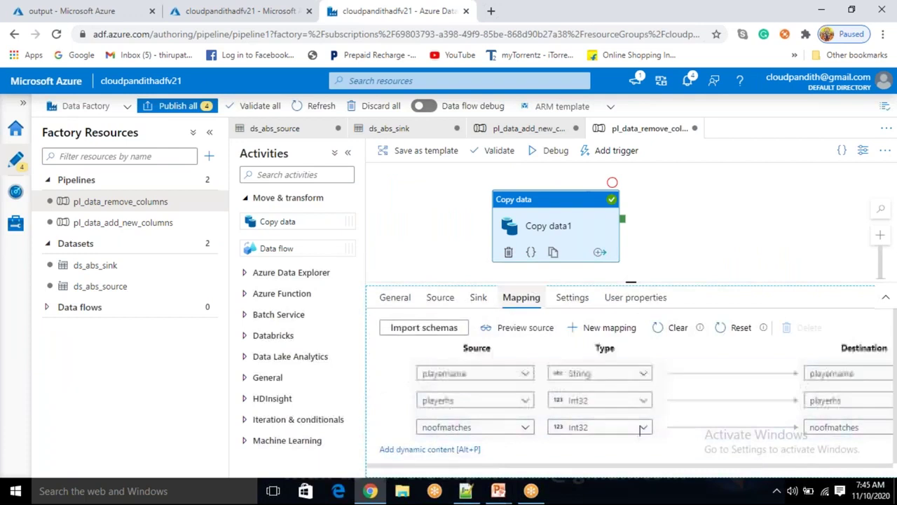
pyautogui.click(556, 154)
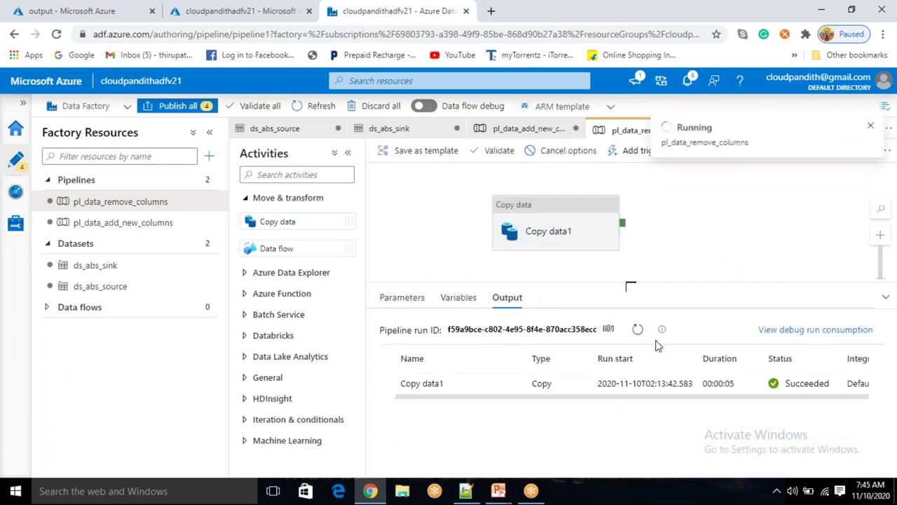
pyautogui.click(637, 330)
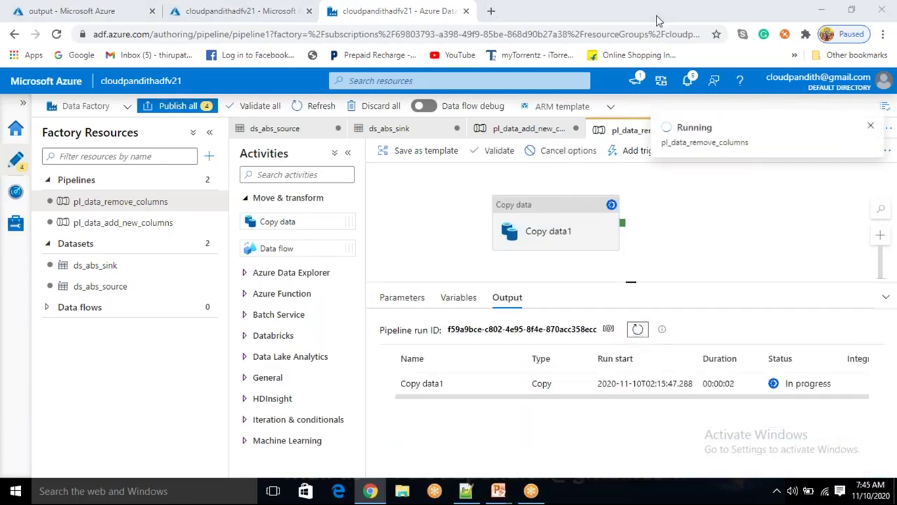
pyautogui.click(641, 330)
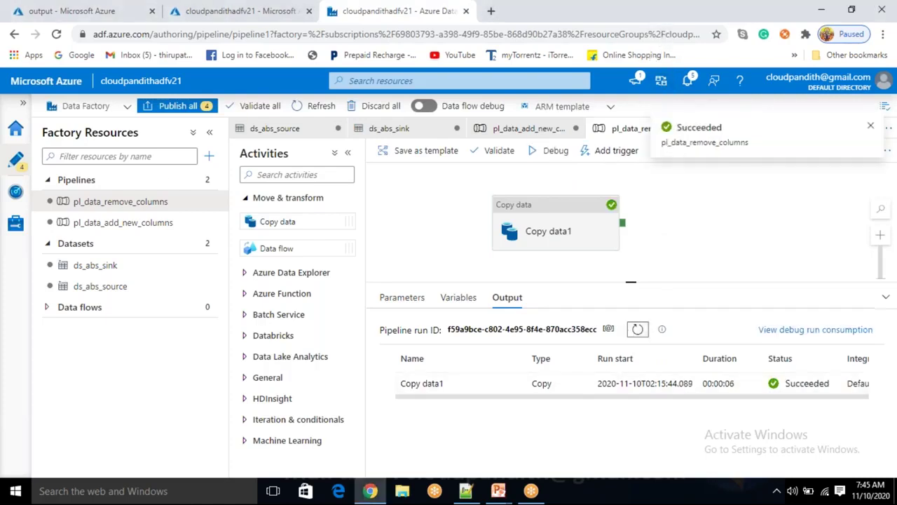
# - Switch to the Azure portal, refresh the output container and open cust.txt
pyautogui.click(87, 11)
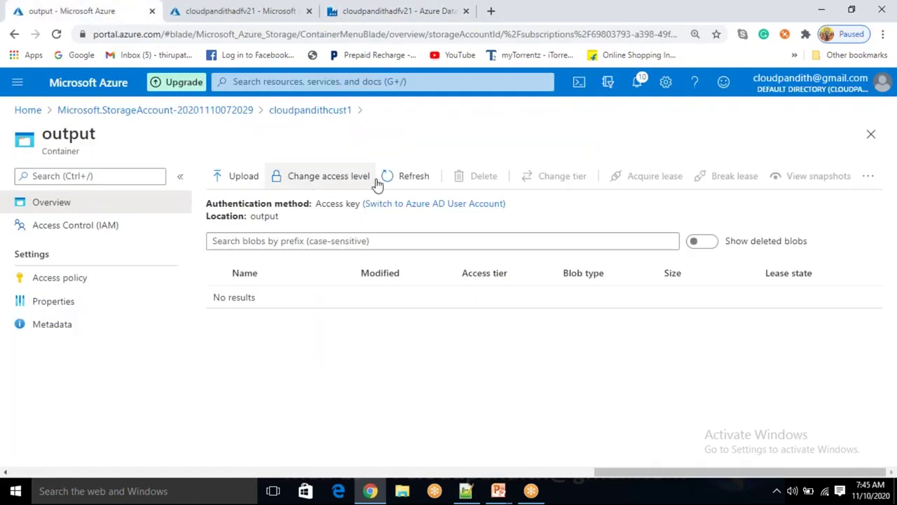
pyautogui.click(417, 179)
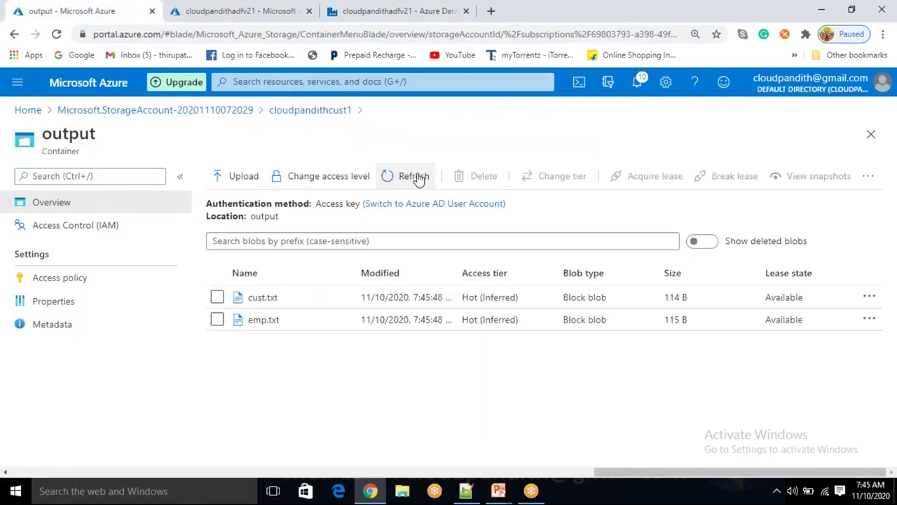
pyautogui.click(281, 300)
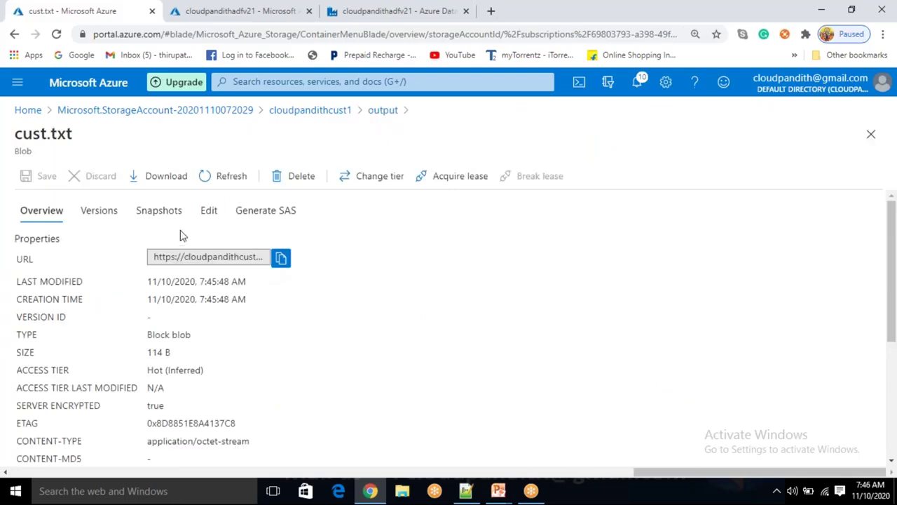
# - Open the contents of cust.txt in the blob editor and set the editor format to Csv
pyautogui.click(208, 213)
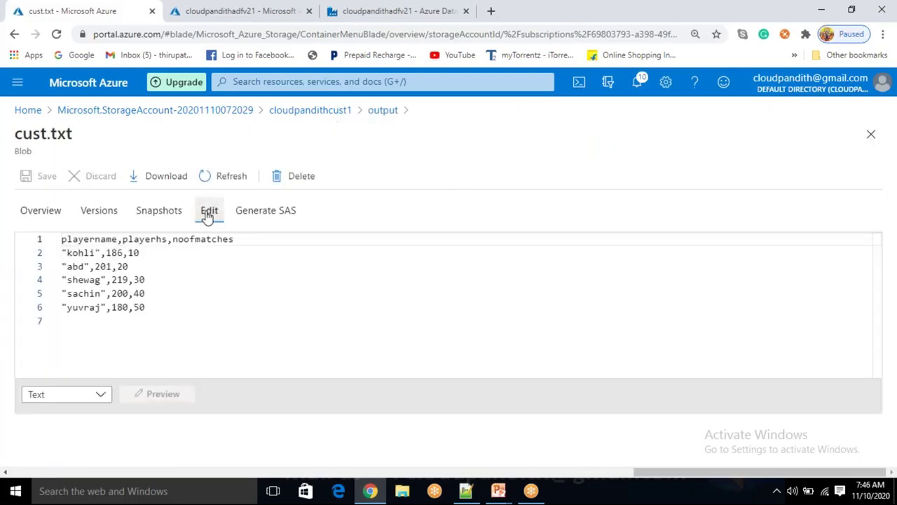
pyautogui.click(100, 396)
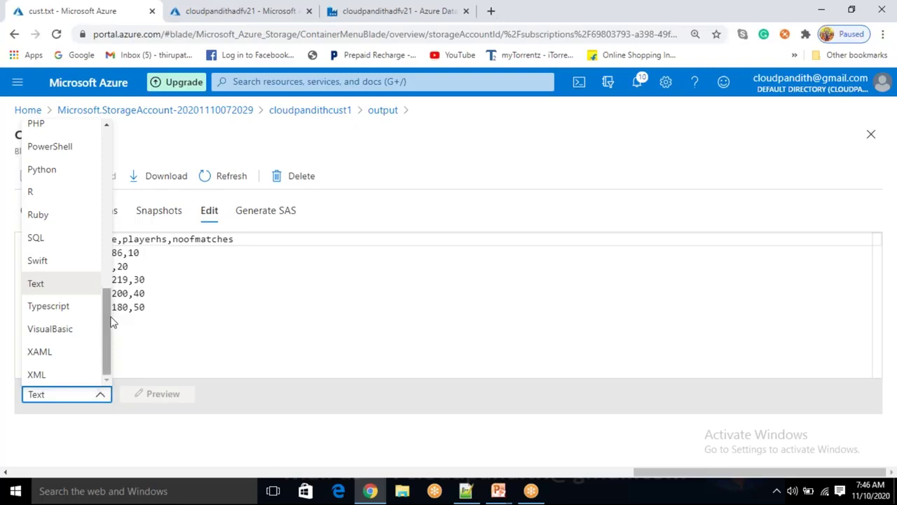
pyautogui.moveTo(103, 311); pyautogui.dragTo(124, 136)
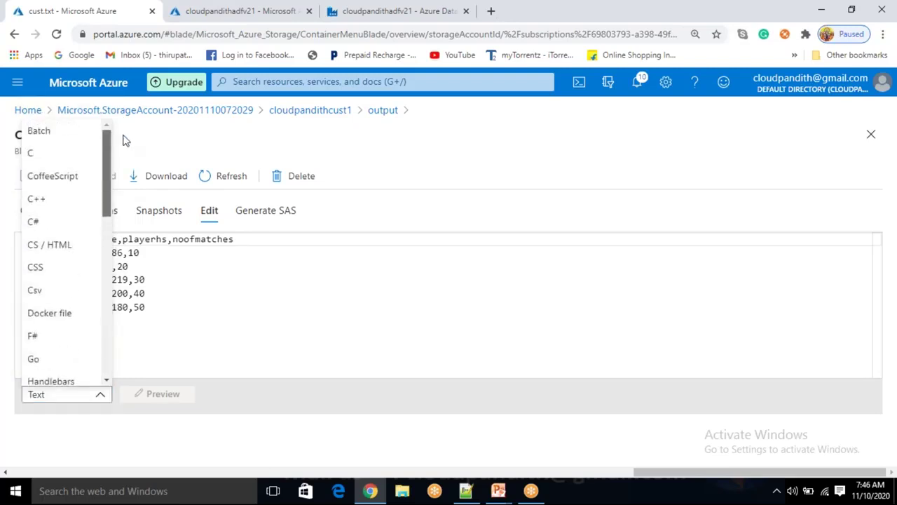
pyautogui.click(37, 291)
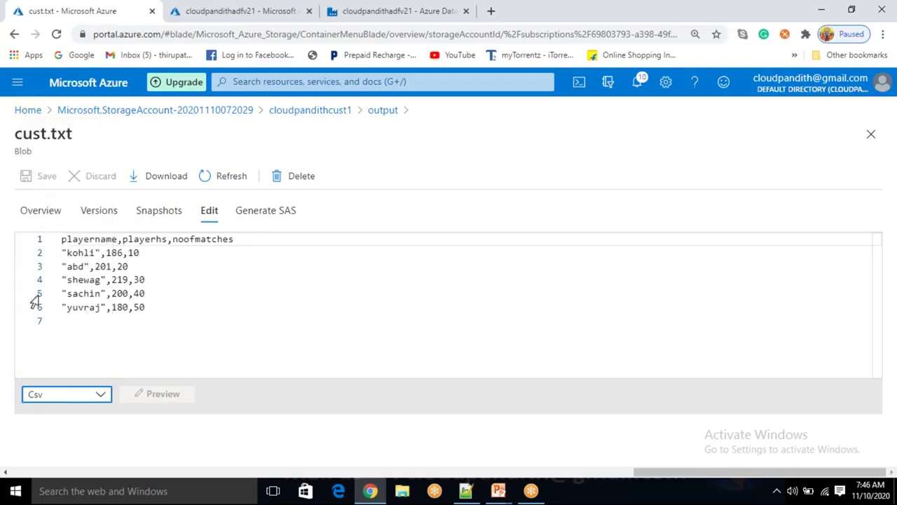
pyautogui.click(108, 436)
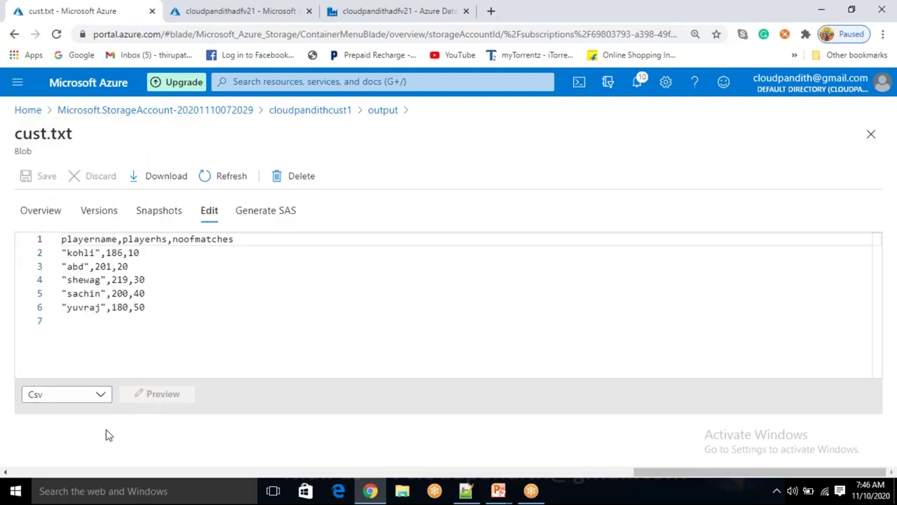
# - Examine the comma-separated rows of cust.txt and the other formats offered by the blob editor
pyautogui.moveTo(159, 321); pyautogui.dragTo(61, 237)
pyautogui.click(195, 339)
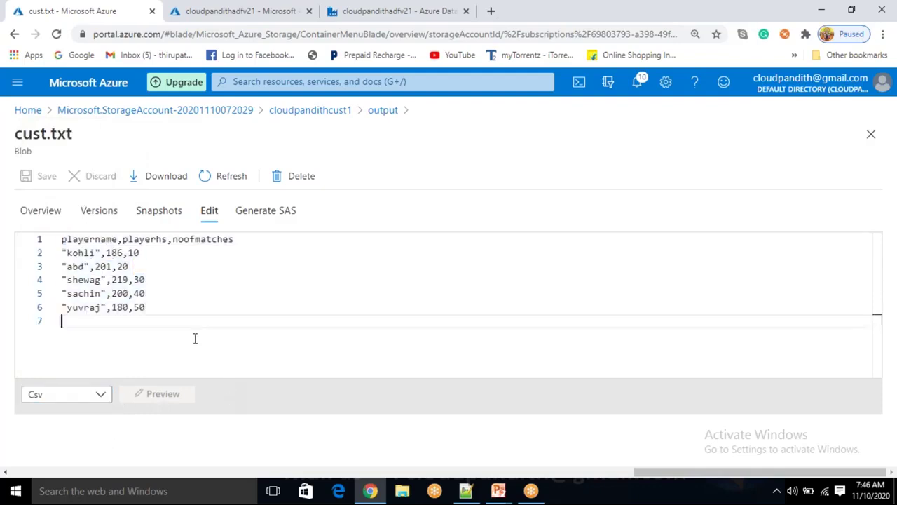
pyautogui.click(103, 404)
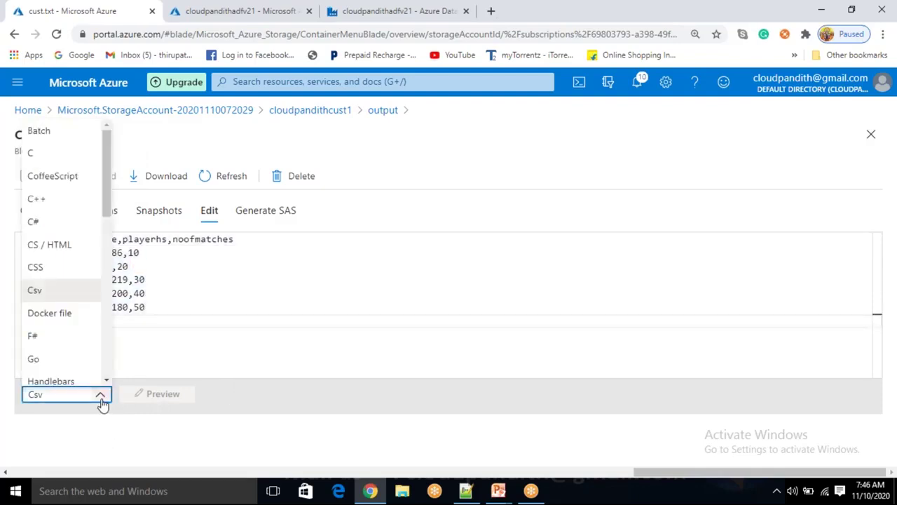
pyautogui.scroll(-6, 70, 319)
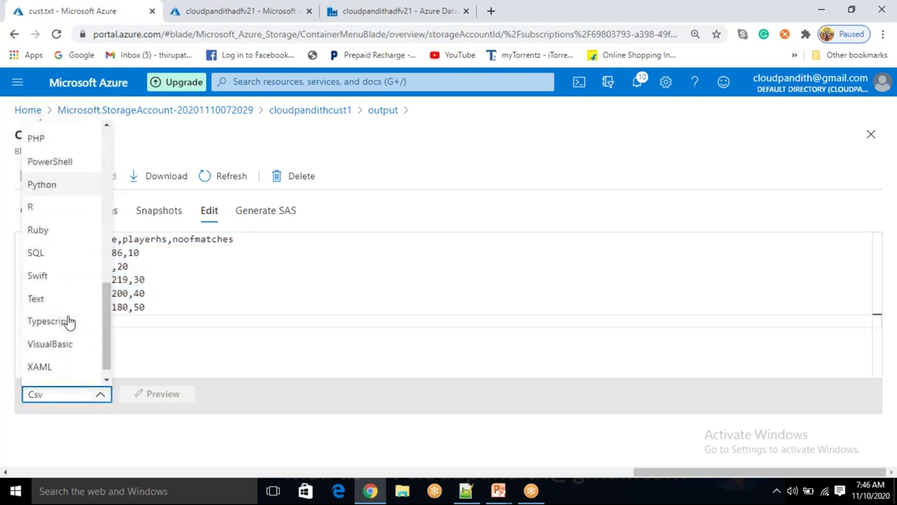
pyautogui.click(174, 330)
pyautogui.moveTo(172, 320); pyautogui.dragTo(62, 239)
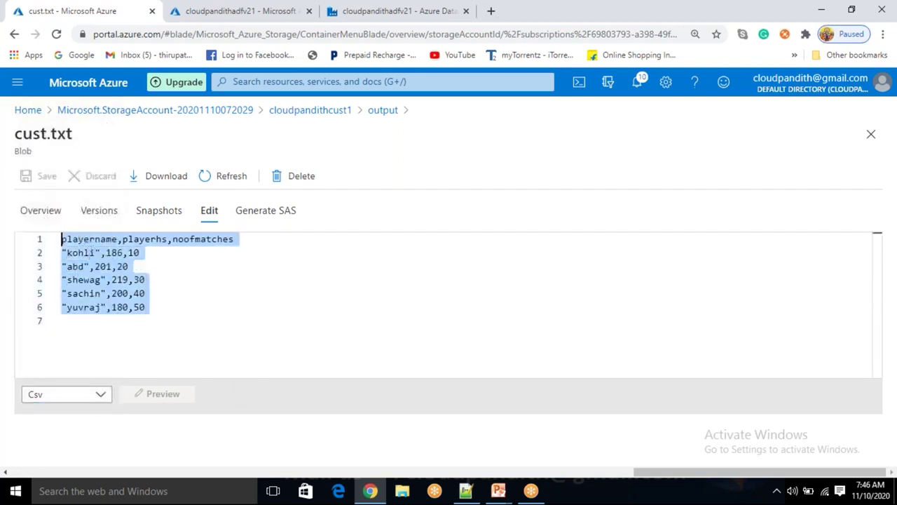
pyautogui.click(169, 296)
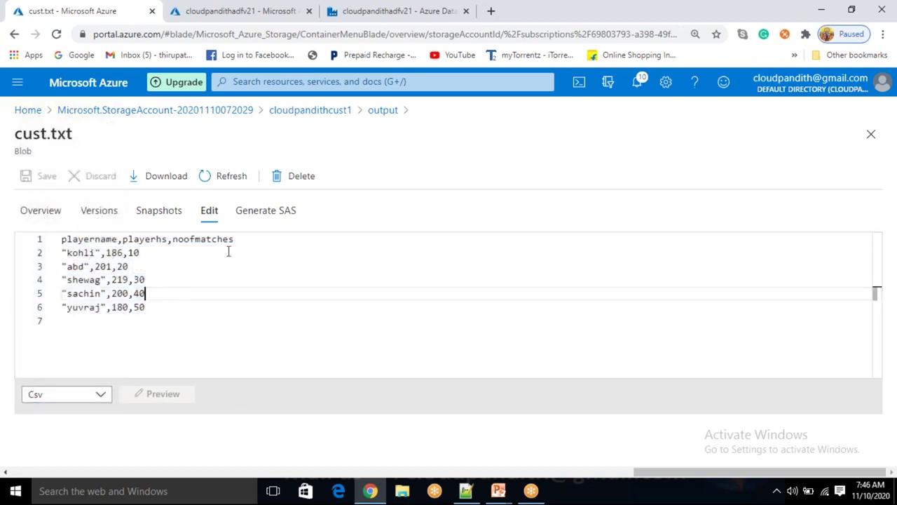
# - Delete the cust.txt and emp.txt blobs from the output container
pyautogui.click(385, 110)
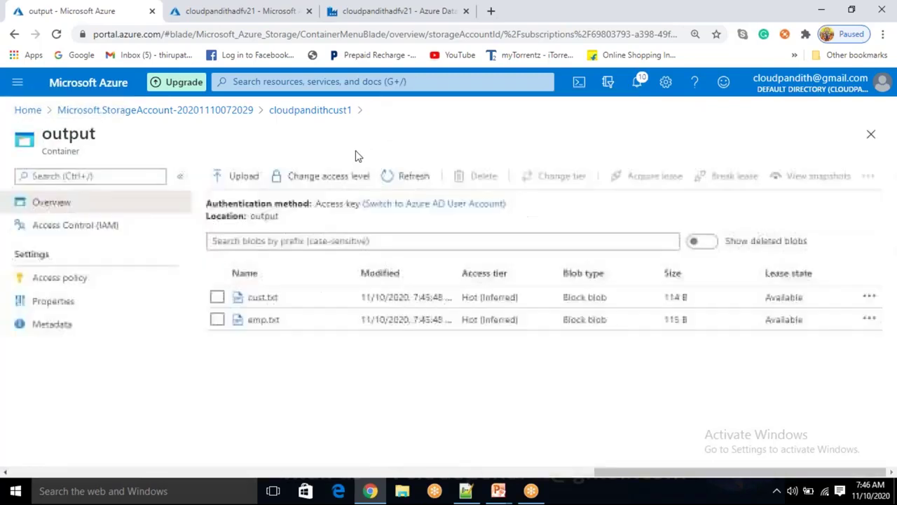
pyautogui.click(218, 297)
pyautogui.click(226, 321)
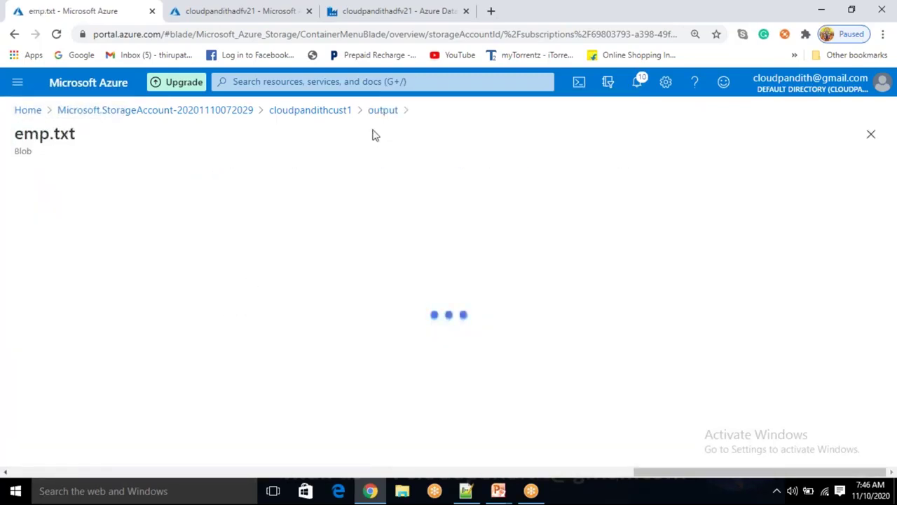
pyautogui.click(384, 111)
pyautogui.click(218, 320)
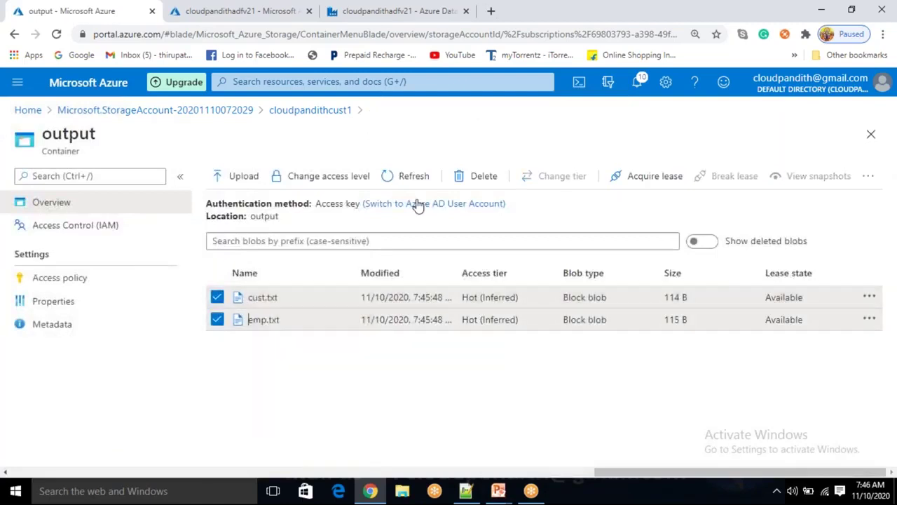
pyautogui.click(468, 179)
pyautogui.click(236, 372)
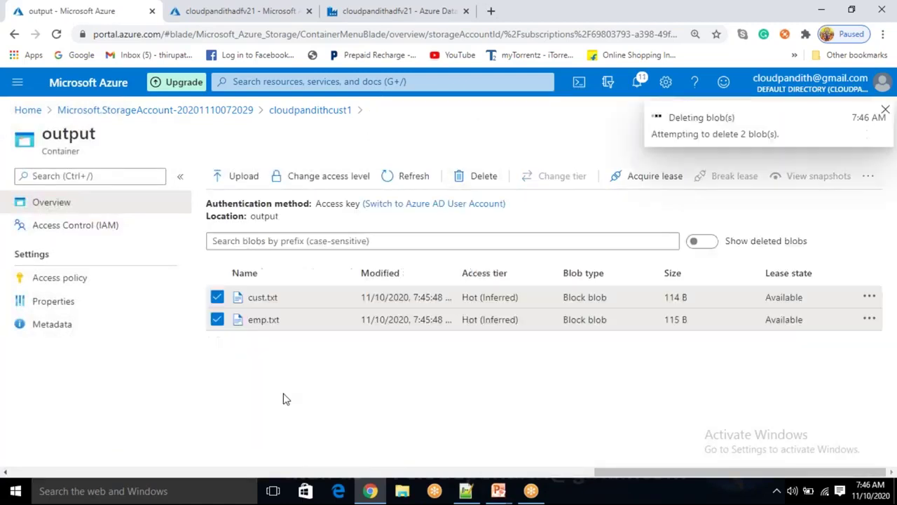
# - Switch to Azure Data Factory and set the sink file extension of the Copy data1 activity to .csv
pyautogui.click(341, 15)
pyautogui.click(523, 261)
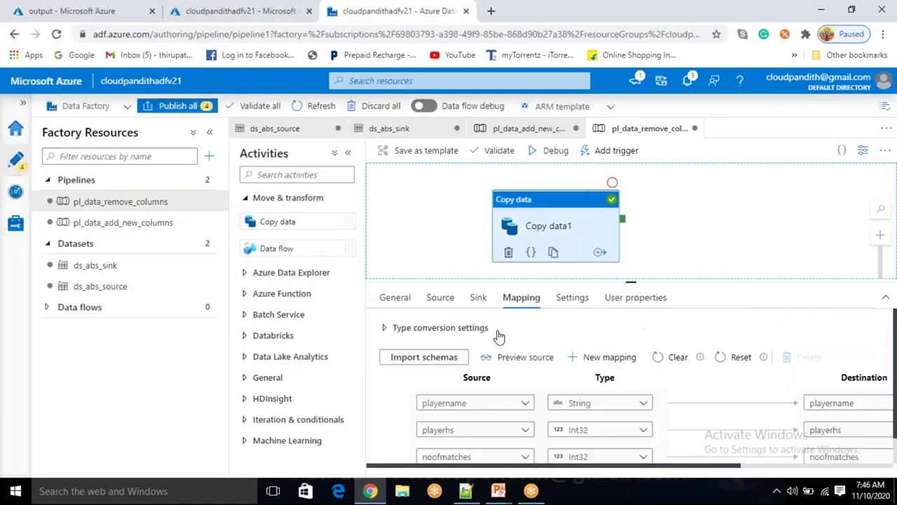
pyautogui.click(479, 298)
pyautogui.click(528, 454)
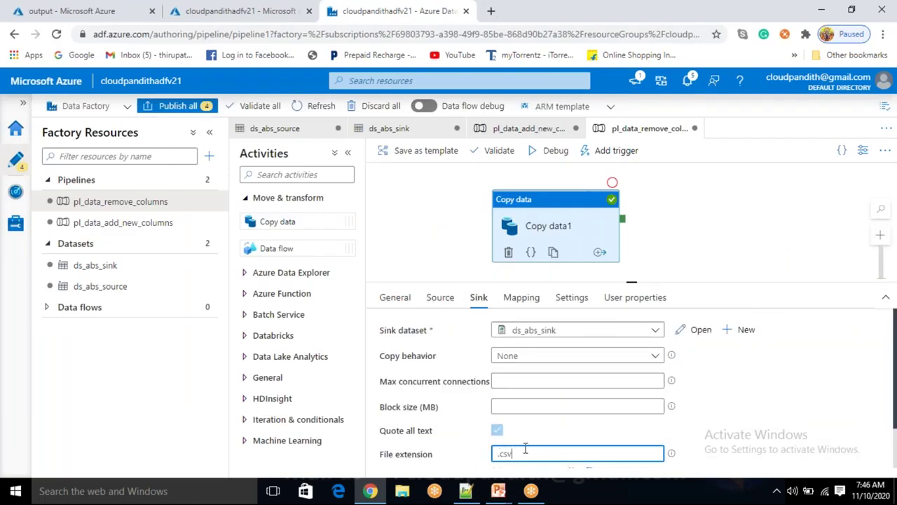
# - Debug the pl_data_remove_columns pipeline, check its run status, and refresh the blob list of the output container
pyautogui.click(554, 150)
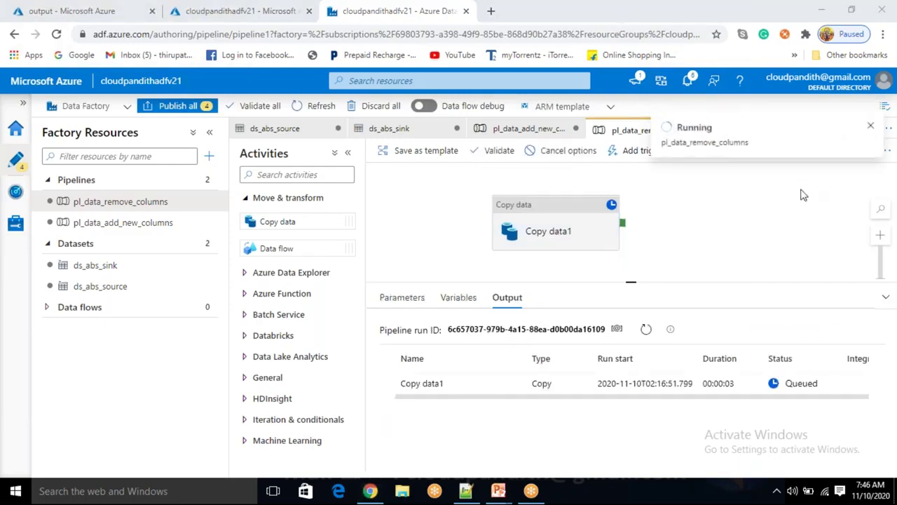
pyautogui.click(646, 330)
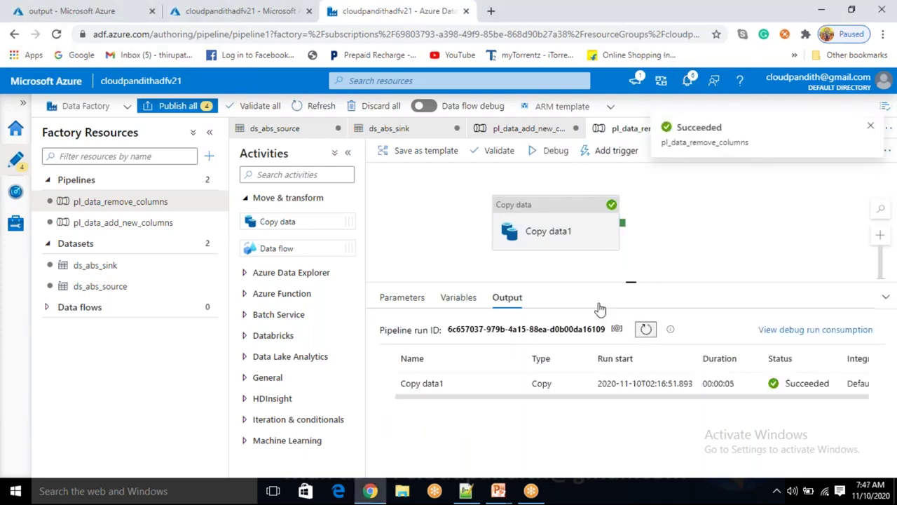
pyautogui.click(119, 7)
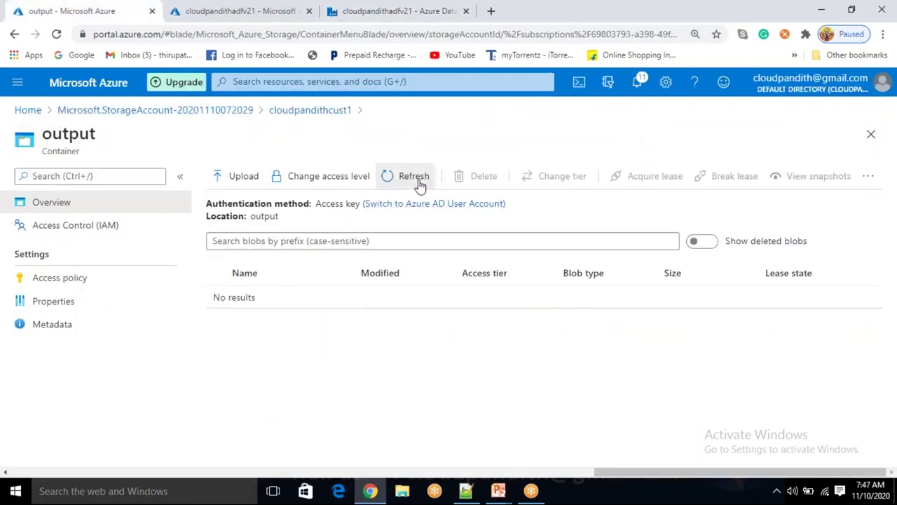
pyautogui.click(412, 176)
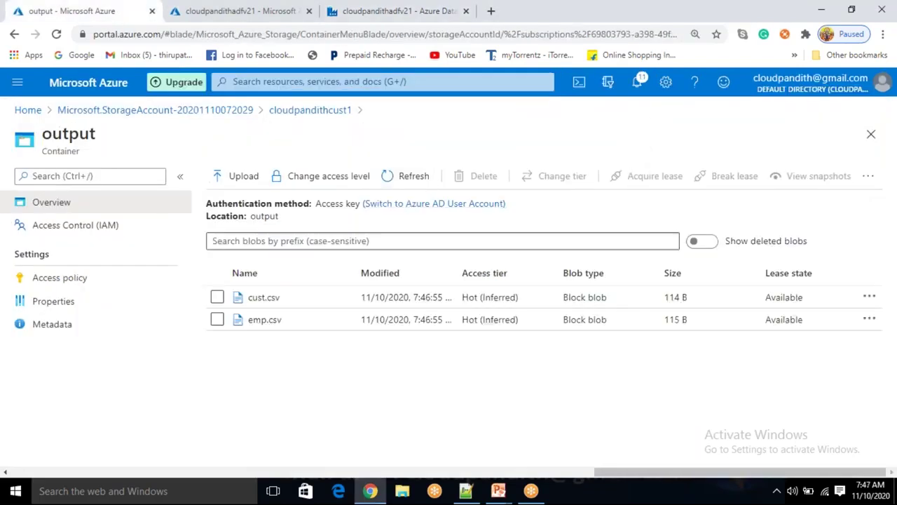
# - Open cust.csv from the output container and preview its contents as a table
pyautogui.click(279, 300)
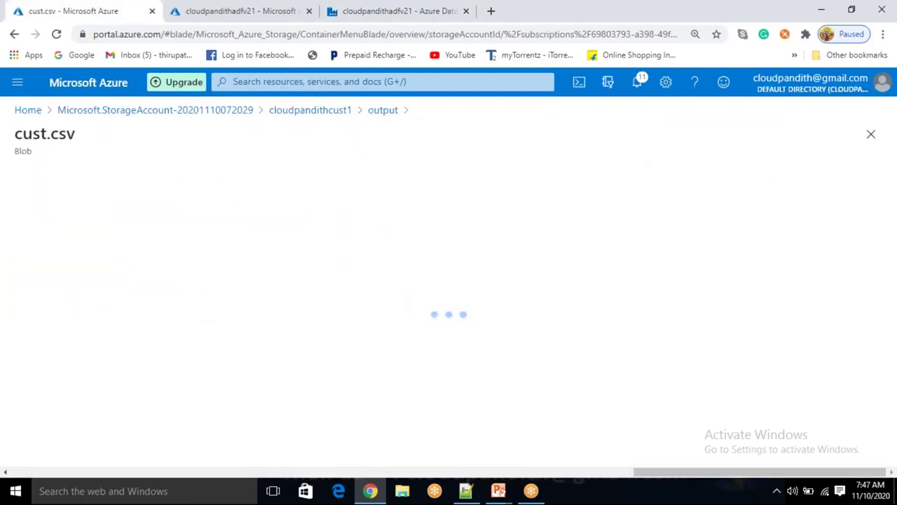
pyautogui.click(207, 212)
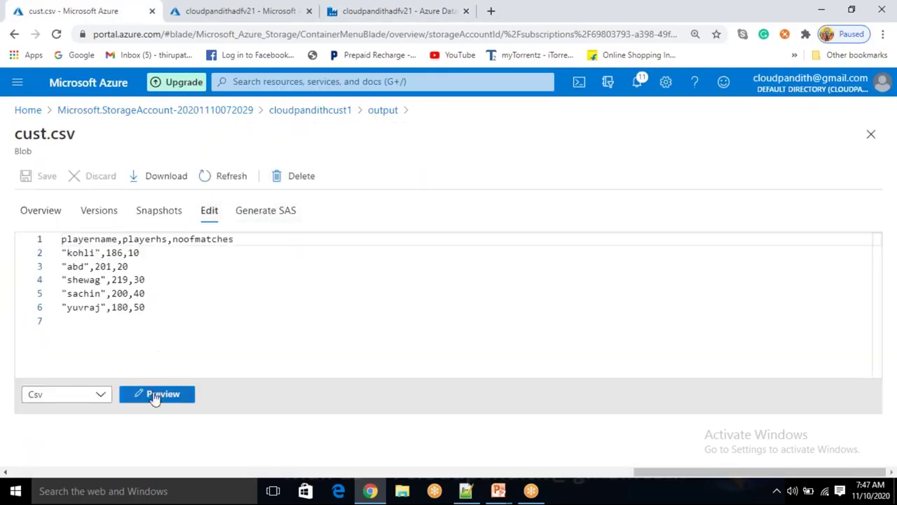
pyautogui.click(155, 394)
pyautogui.doubleClick(119, 263)
pyautogui.click(174, 262)
pyautogui.press('Left')
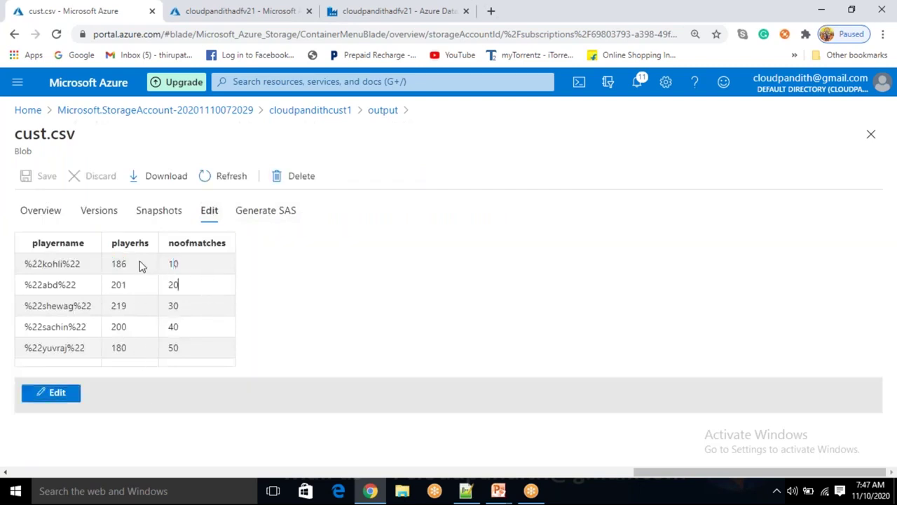
# - Inspect the quote encoding around the playername values in the cust.csv preview, and return to the raw text
pyautogui.moveTo(28, 263); pyautogui.dragTo(56, 267)
pyautogui.click(61, 267)
pyautogui.moveTo(42, 264); pyautogui.dragTo(96, 271)
pyautogui.moveTo(40, 283); pyautogui.dragTo(25, 284)
pyautogui.click(85, 289)
pyautogui.moveTo(86, 289); pyautogui.dragTo(59, 284)
pyautogui.click(43, 401)
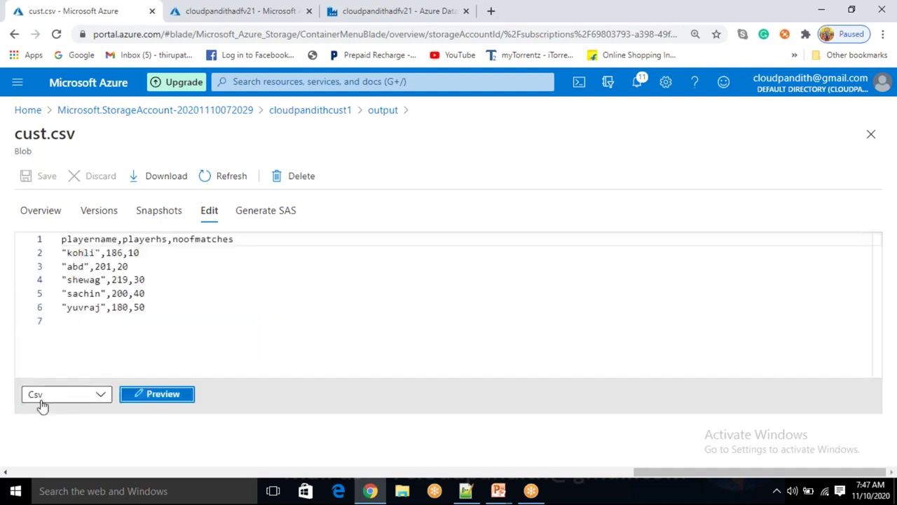
# - Compare the raw rows of cust.csv with its table preview, ending in the text editor
pyautogui.moveTo(68, 252); pyautogui.dragTo(114, 307)
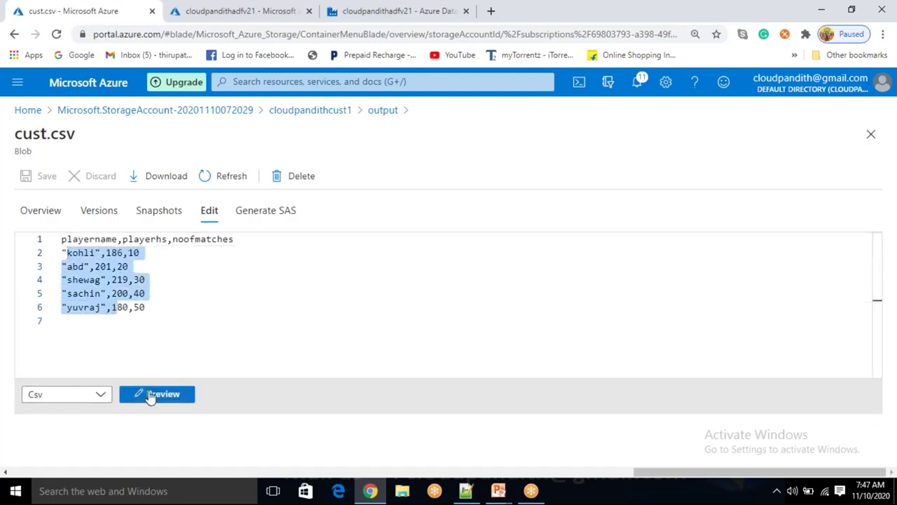
pyautogui.click(150, 397)
pyautogui.moveTo(54, 263); pyautogui.dragTo(226, 340)
pyautogui.click(229, 340)
pyautogui.click(60, 390)
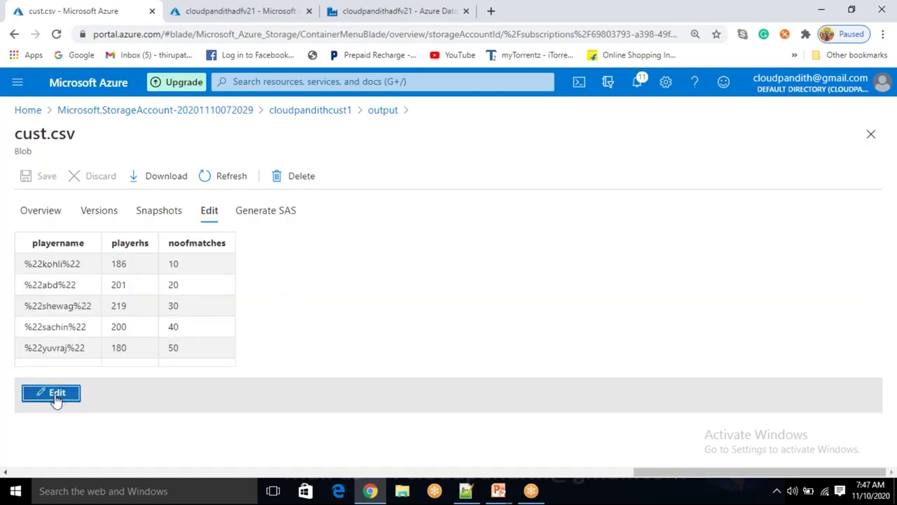
pyautogui.click(132, 350)
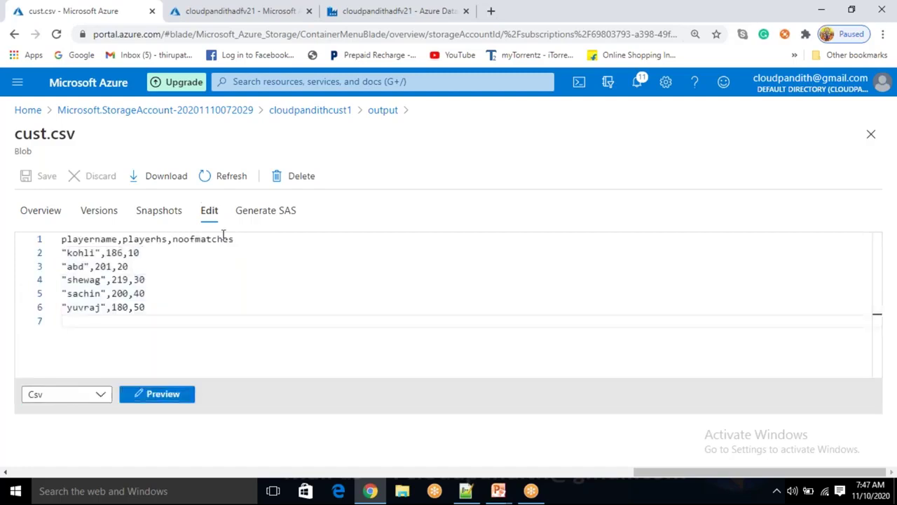
# - Return to the output container, switch back to Data Factory, and review the Copy data1 sink's file extension setting
pyautogui.click(382, 110)
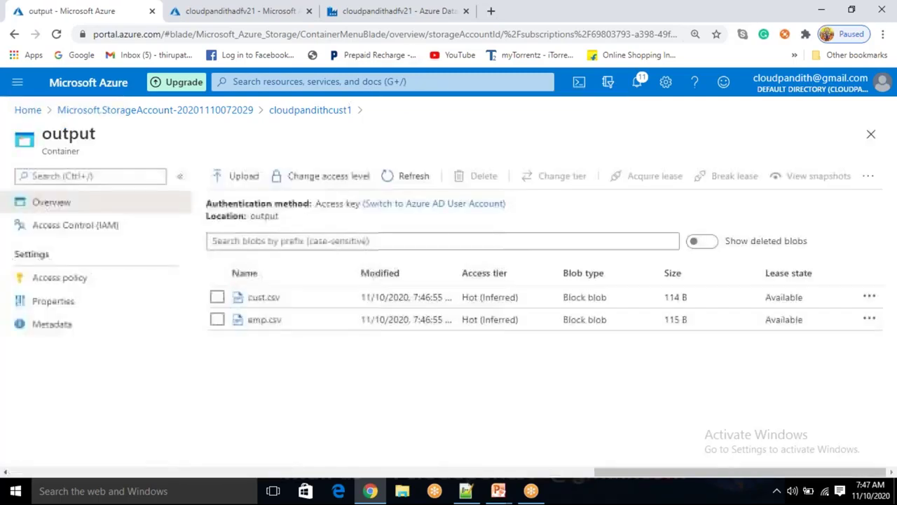
pyautogui.click(410, 21)
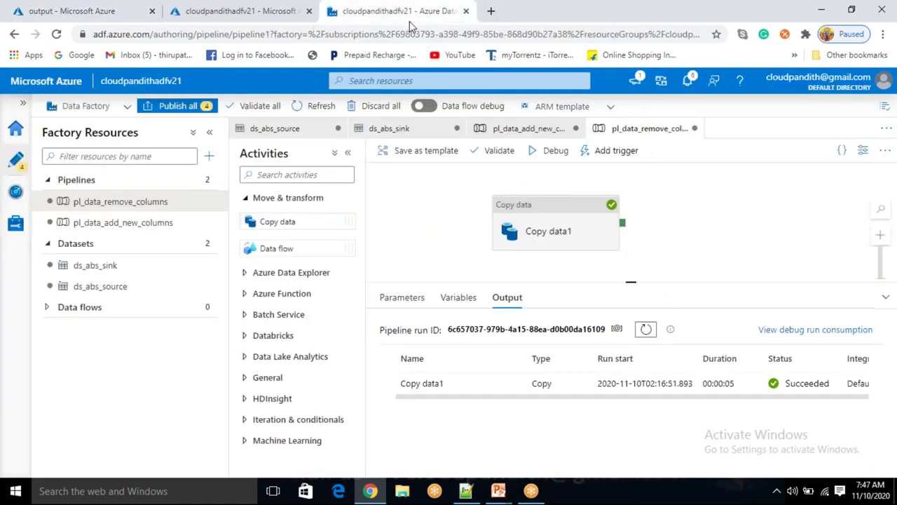
pyautogui.click(581, 220)
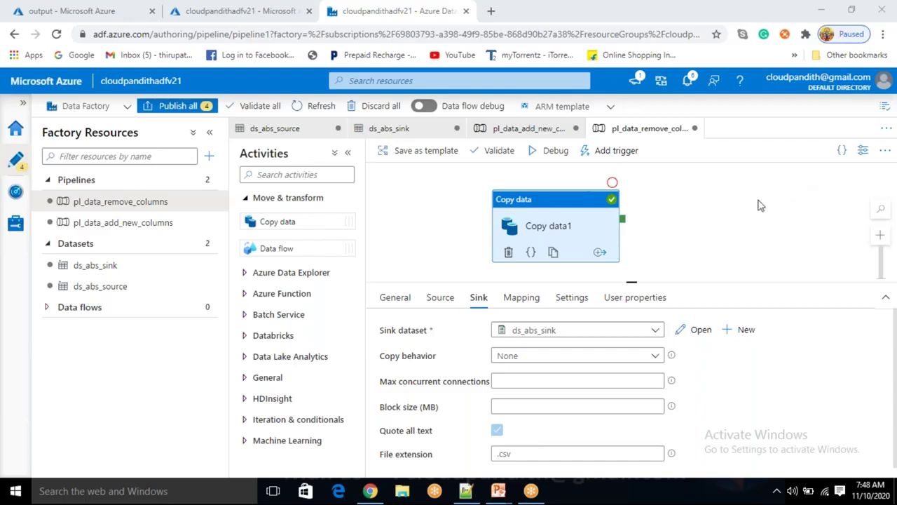
pyautogui.click(517, 455)
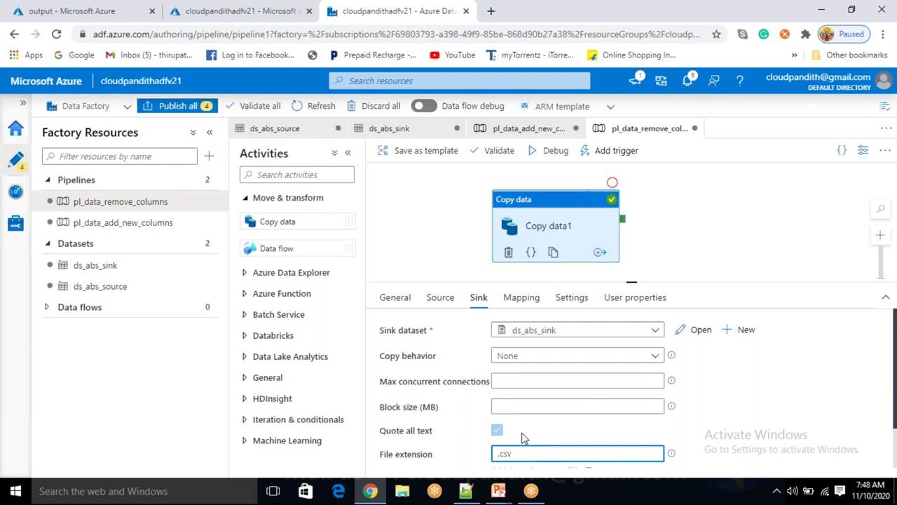
pyautogui.scroll(-1, 524, 438)
pyautogui.scroll(1, 524, 438)
pyautogui.click(763, 201)
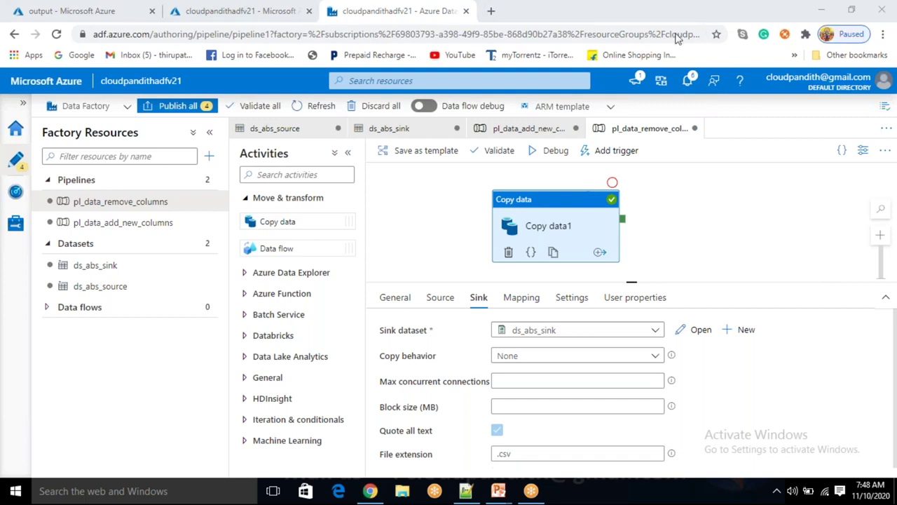
pyautogui.click(560, 223)
pyautogui.click(673, 212)
pyautogui.click(554, 225)
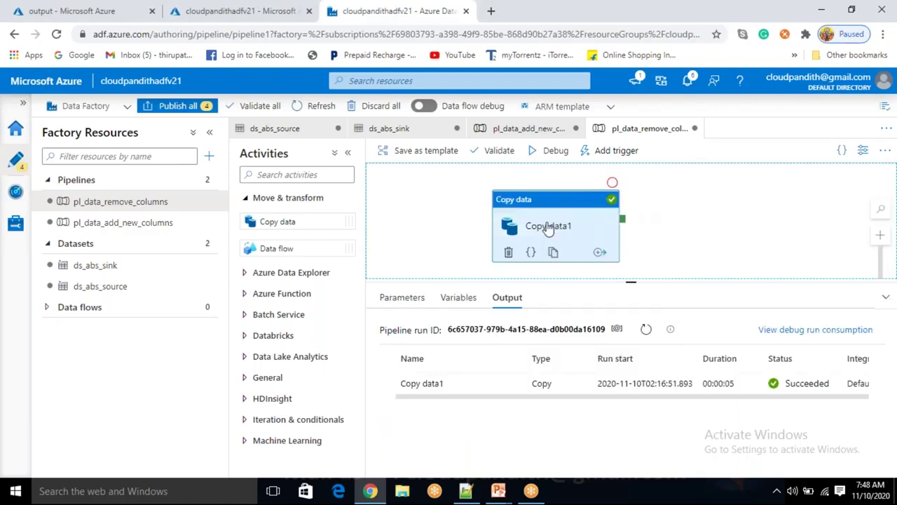
pyautogui.click(658, 219)
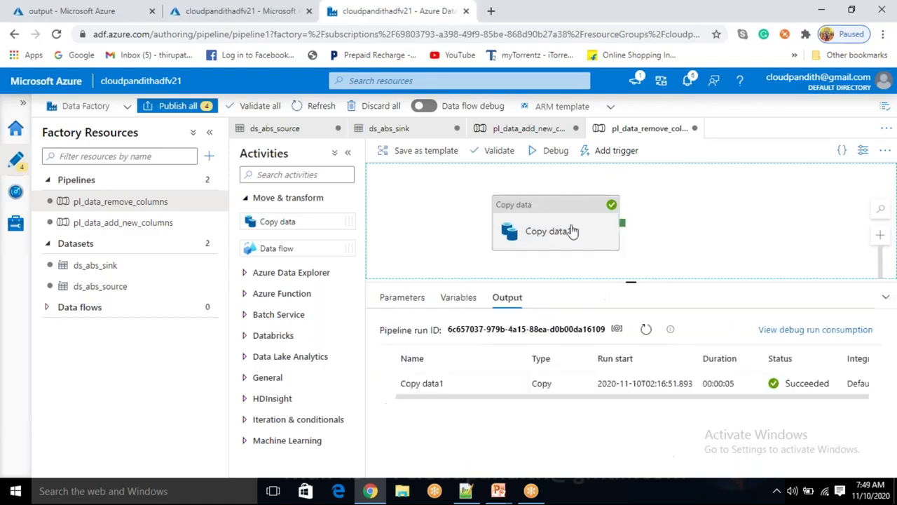
# - Create a new blank pipeline in the data factory
pyautogui.click(208, 156)
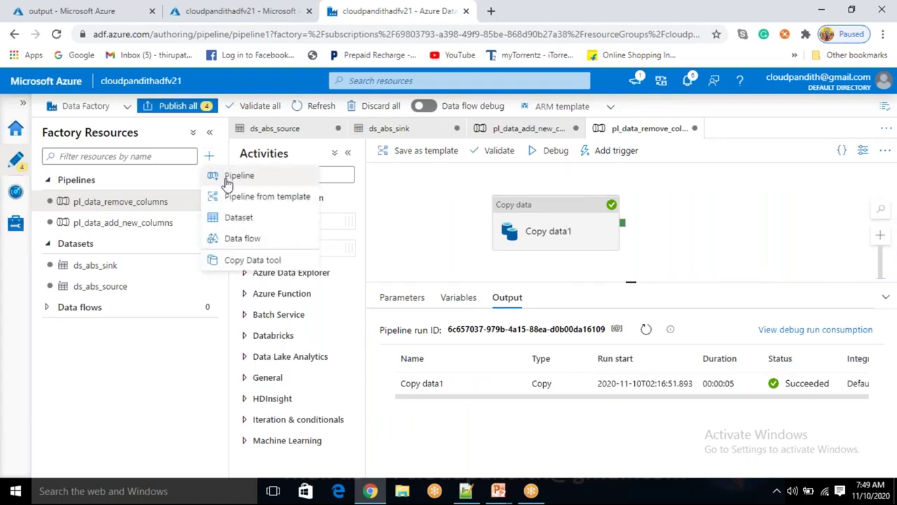
pyautogui.click(226, 179)
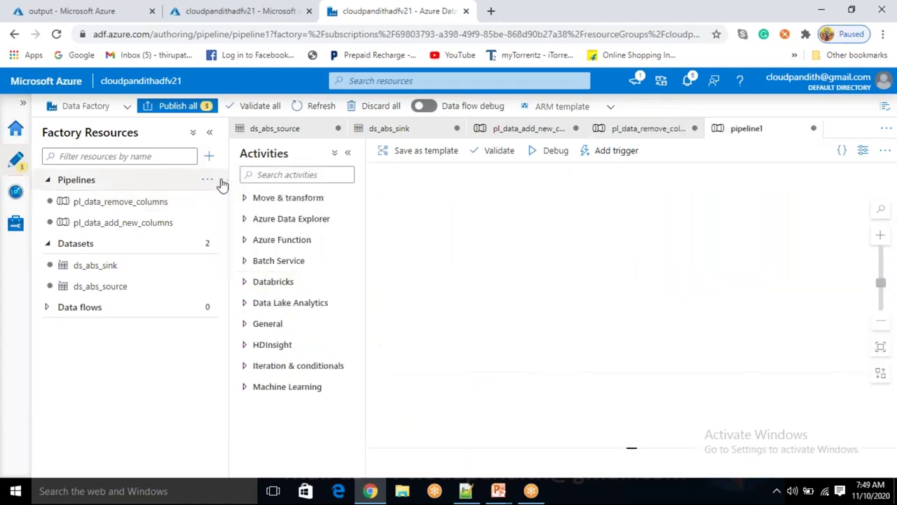
# - Review the copy run details of pl_data_add_new_columns, comparing files read with files written, and close the details
pyautogui.click(143, 222)
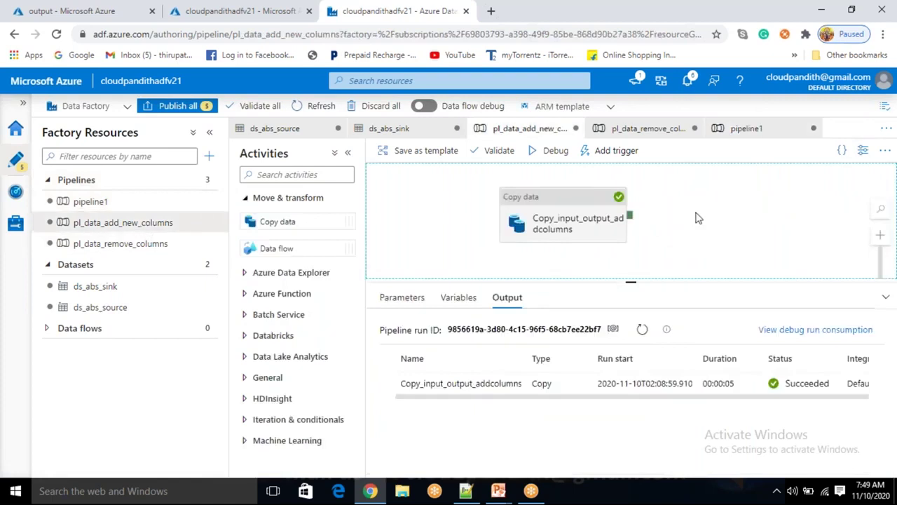
pyautogui.moveTo(501, 386)
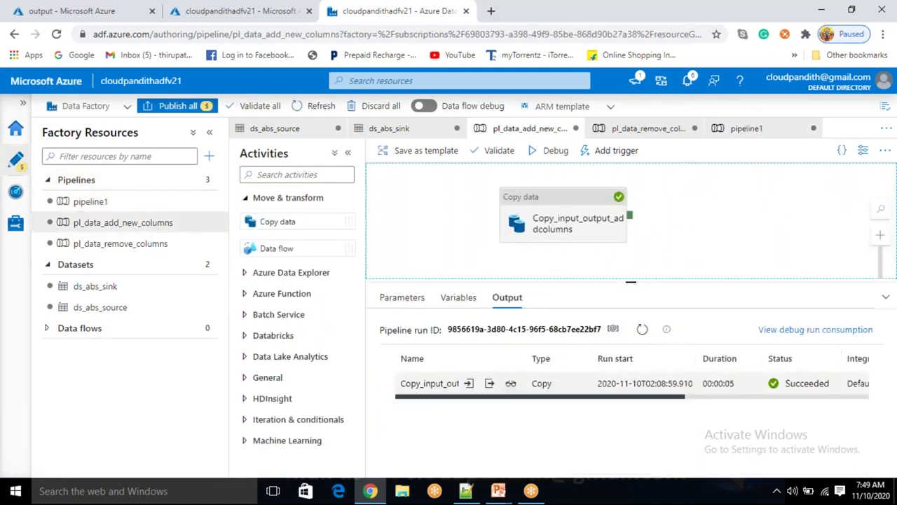
pyautogui.click(512, 387)
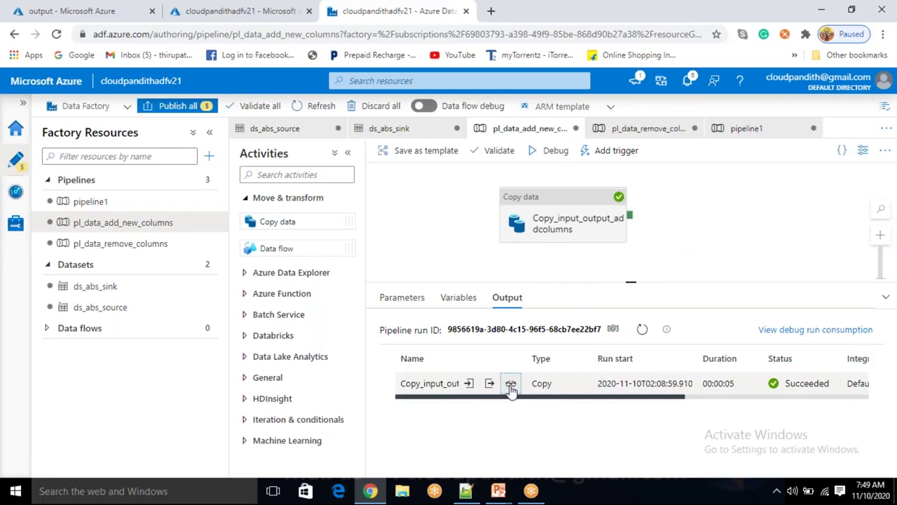
pyautogui.moveTo(124, 336); pyautogui.dragTo(433, 341)
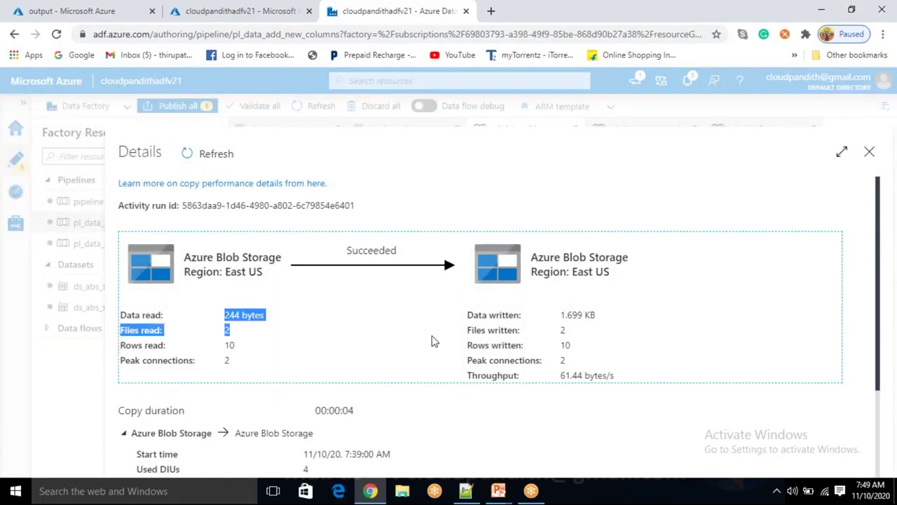
pyautogui.doubleClick(560, 331)
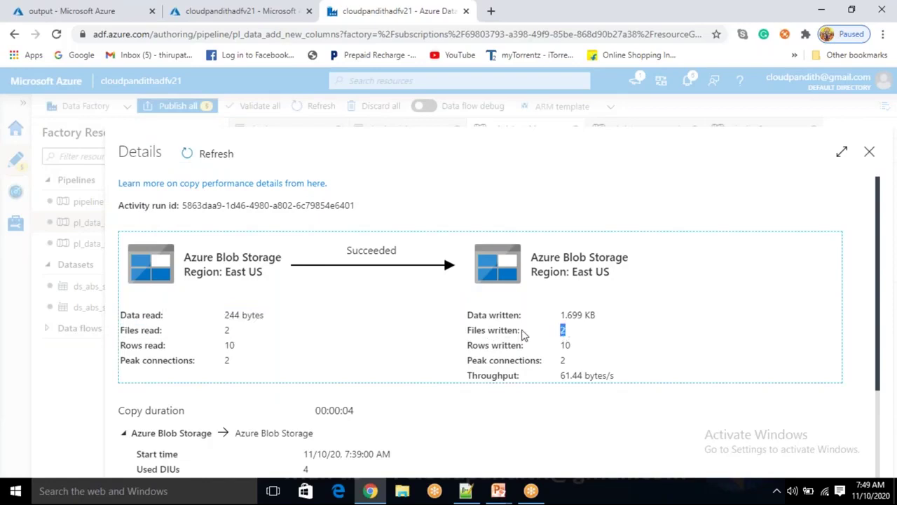
pyautogui.moveTo(124, 331); pyautogui.dragTo(221, 334)
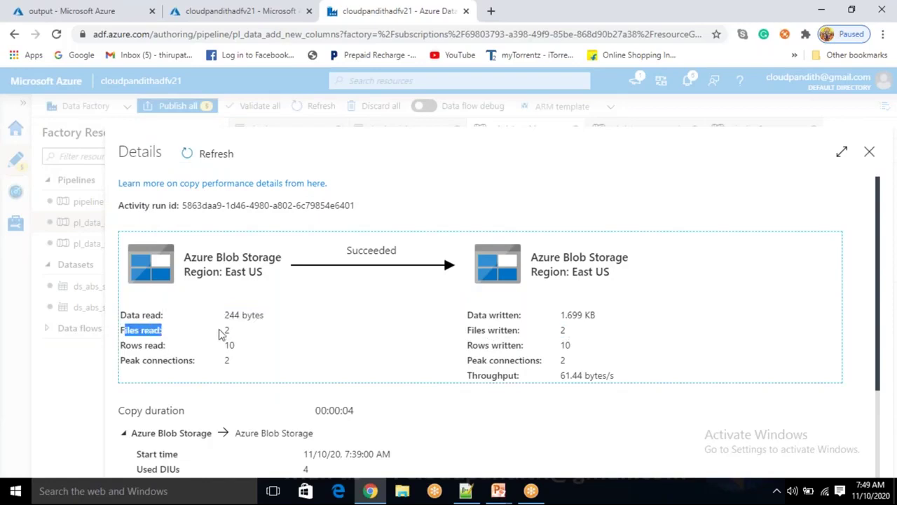
pyautogui.click(392, 361)
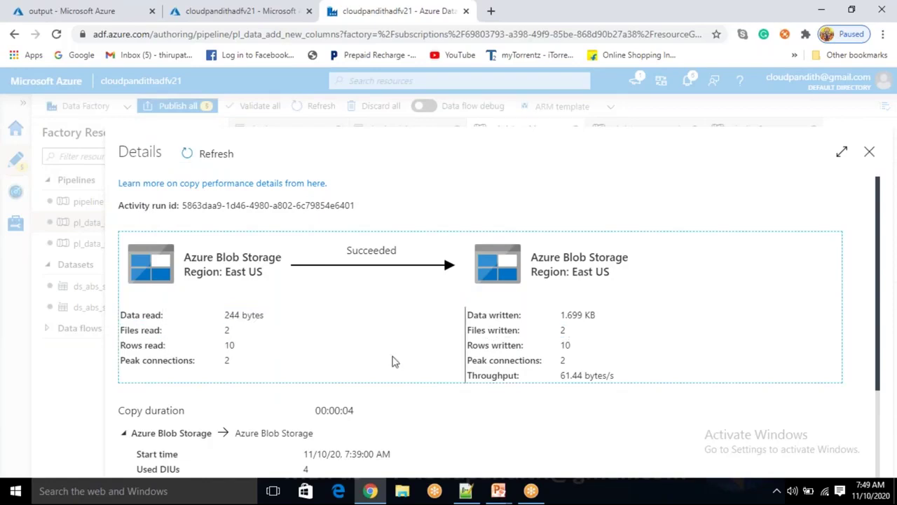
pyautogui.moveTo(571, 331); pyautogui.dragTo(467, 334)
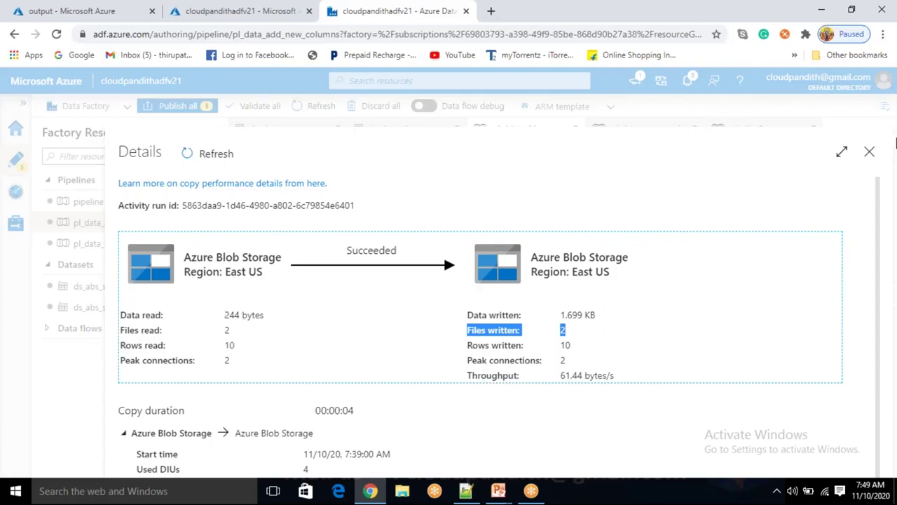
pyautogui.click(870, 151)
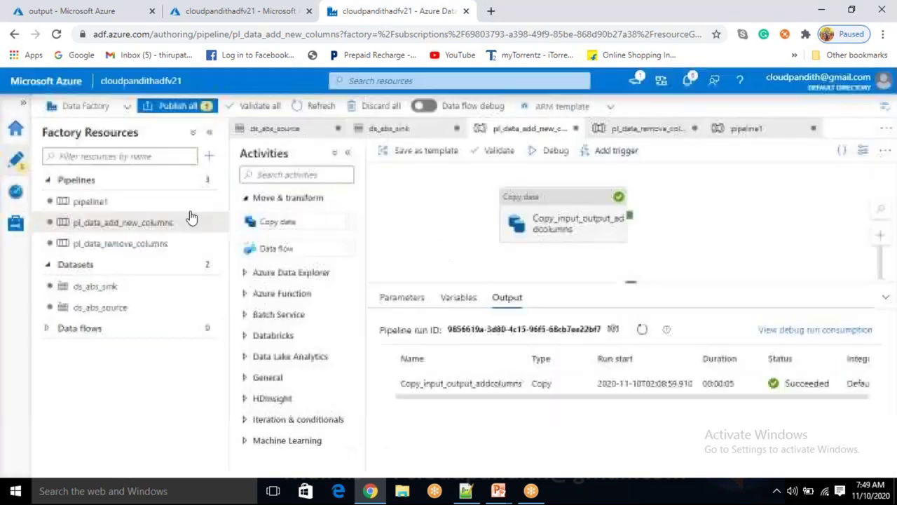
# - Rename the blank pipeline1 as pl_data_validation and hide its properties
pyautogui.click(141, 202)
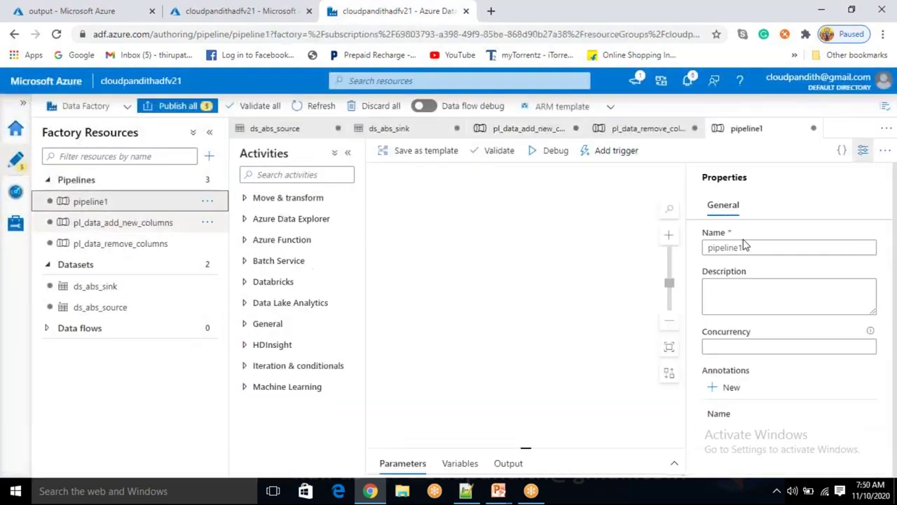
pyautogui.moveTo(757, 247); pyautogui.dragTo(695, 247)
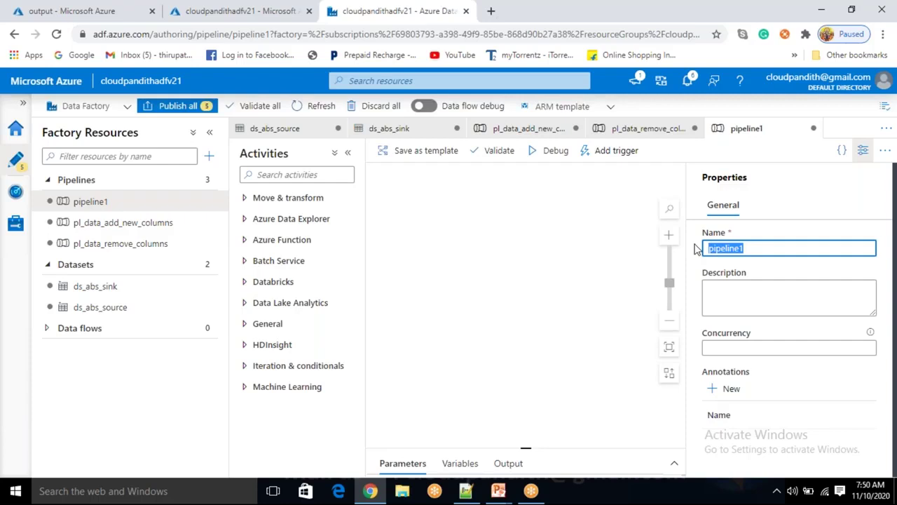
pyautogui.write('pl_data_')
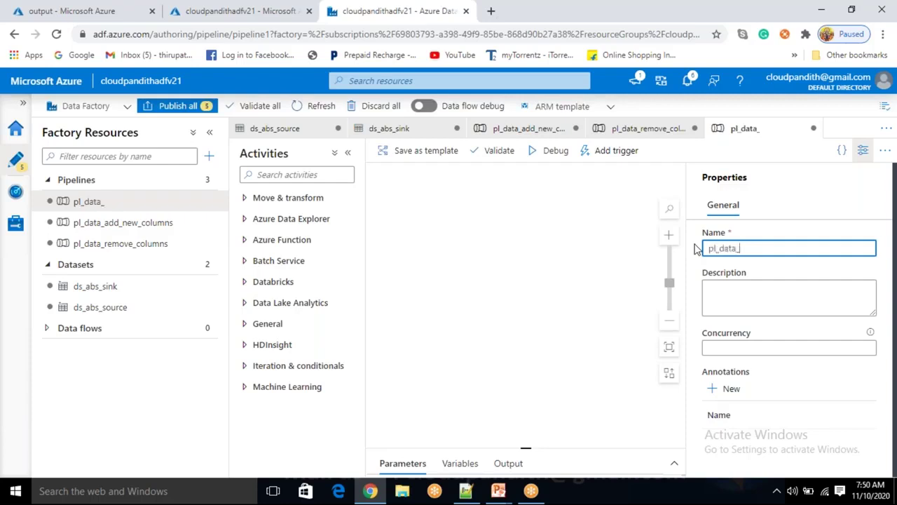
pyautogui.write('validat')
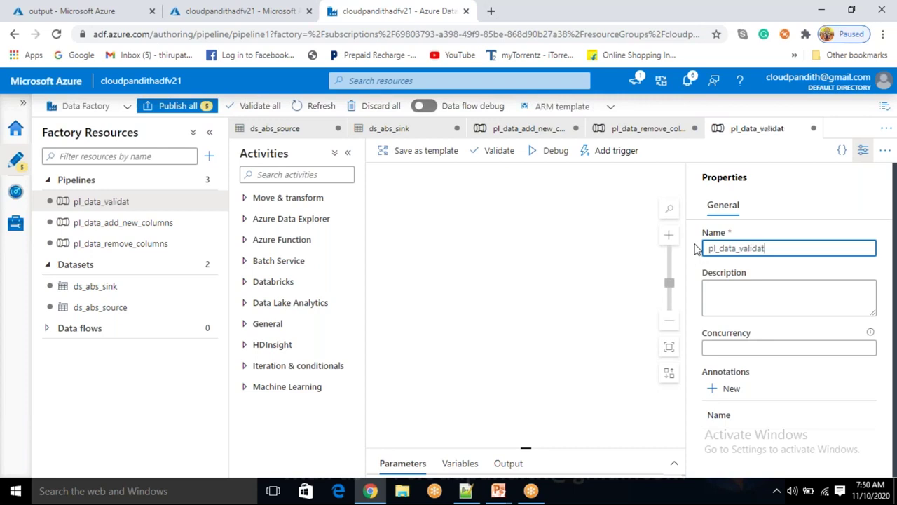
pyautogui.write('ion')
pyautogui.click(863, 153)
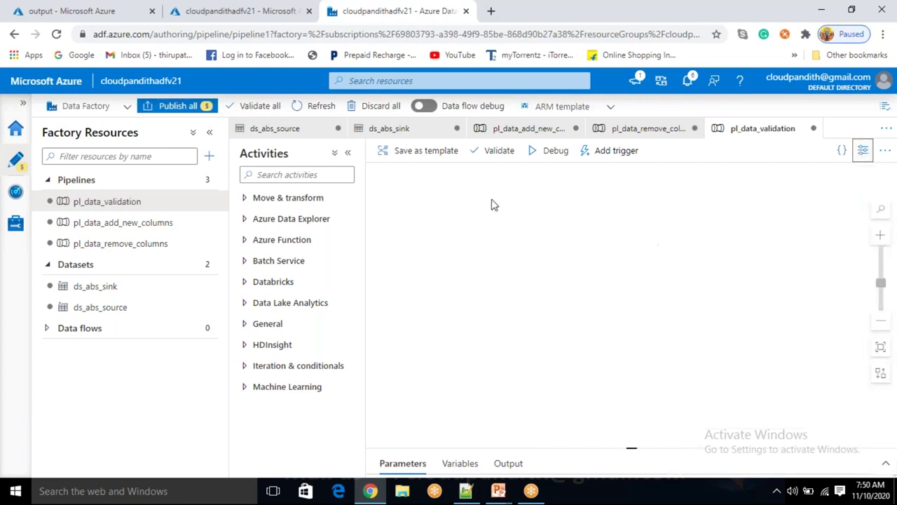
# - Add a Copy data activity to pl_data_validation and name it Copy_blob_blob_vaidation
pyautogui.click(279, 199)
pyautogui.moveTo(278, 221); pyautogui.dragTo(484, 240)
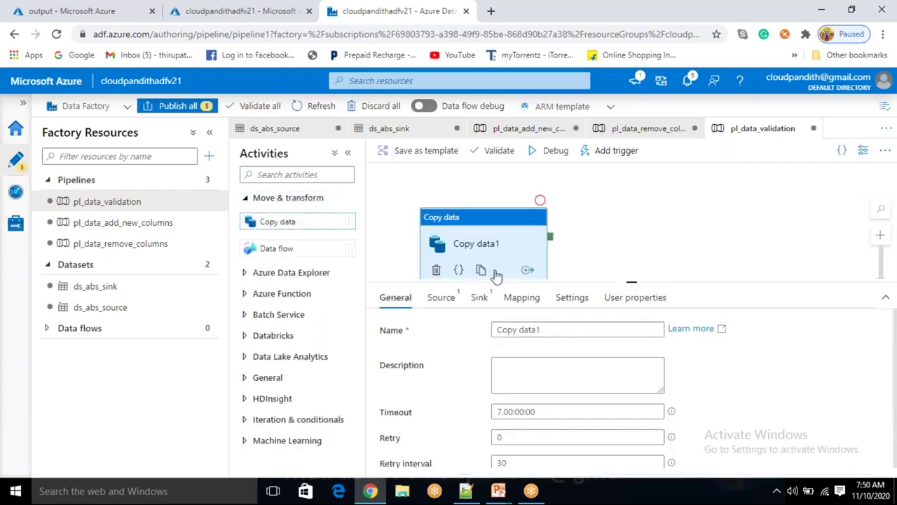
pyautogui.click(449, 298)
pyautogui.click(387, 300)
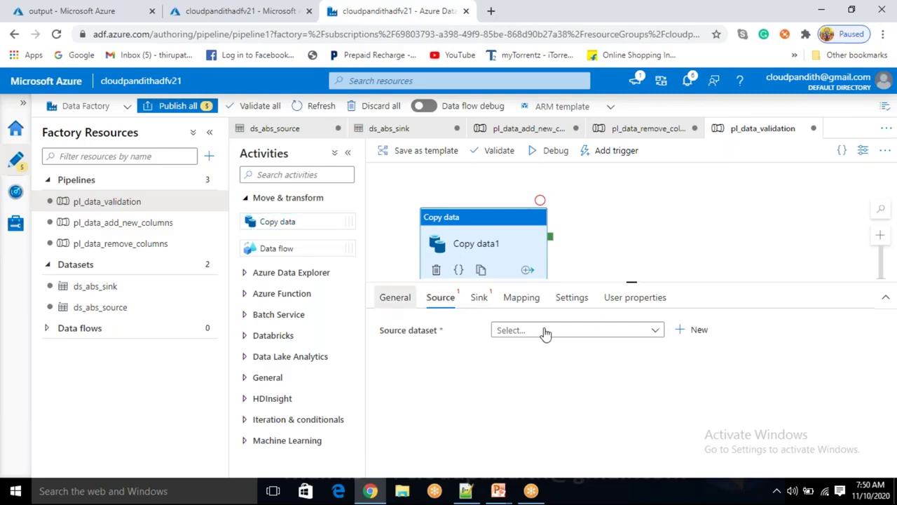
pyautogui.click(546, 329)
pyautogui.press('BackSpace')
pyautogui.press('BackSpace')
pyautogui.press('BackSpace')
pyautogui.press('BackSpace')
pyautogui.press('BackSpace')
pyautogui.write('_')
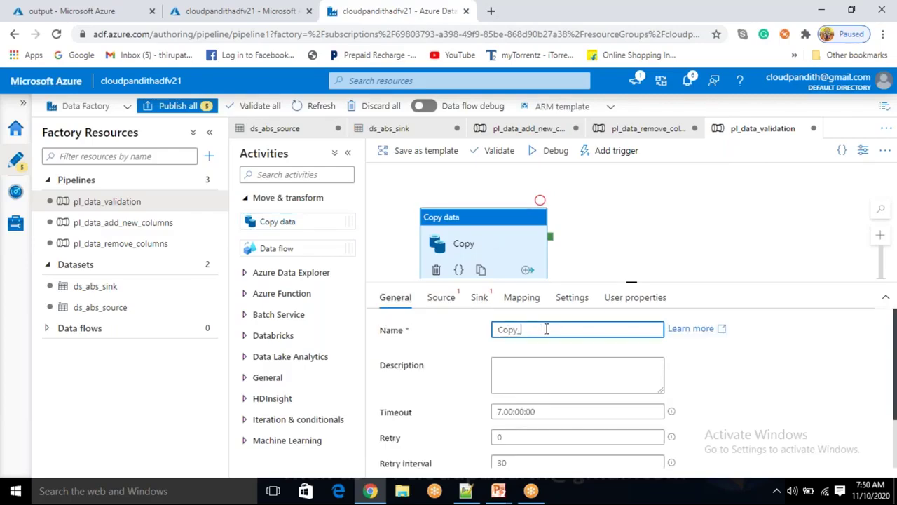
pyautogui.write('blob_blob_vaidation')
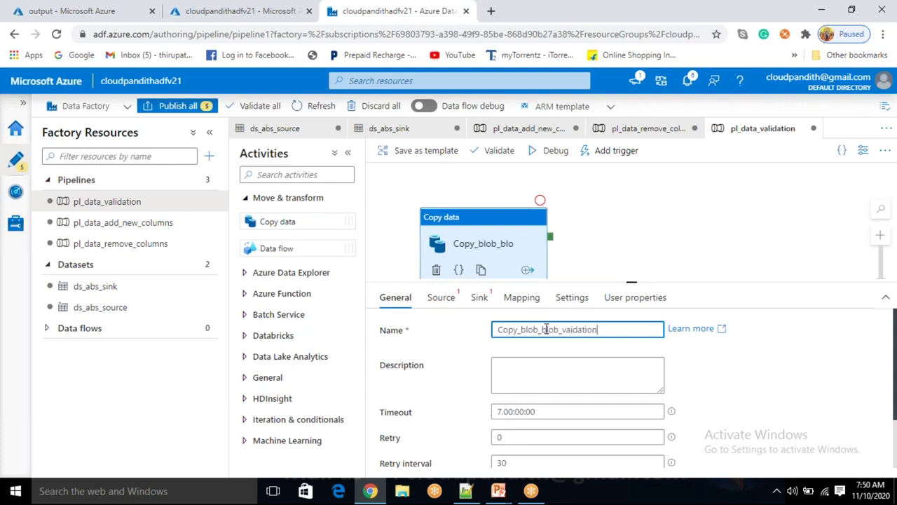
# - Shorten the copy activity's name to Copy_blob_blob and move the activity slightly higher on the canvas
pyautogui.press('BackSpace')
pyautogui.press('BackSpace')
pyautogui.press('BackSpace')
pyautogui.press('BackSpace')
pyautogui.press('BackSpace')
pyautogui.press('BackSpace')
pyautogui.press('BackSpace')
pyautogui.press('BackSpace')
pyautogui.press('BackSpace')
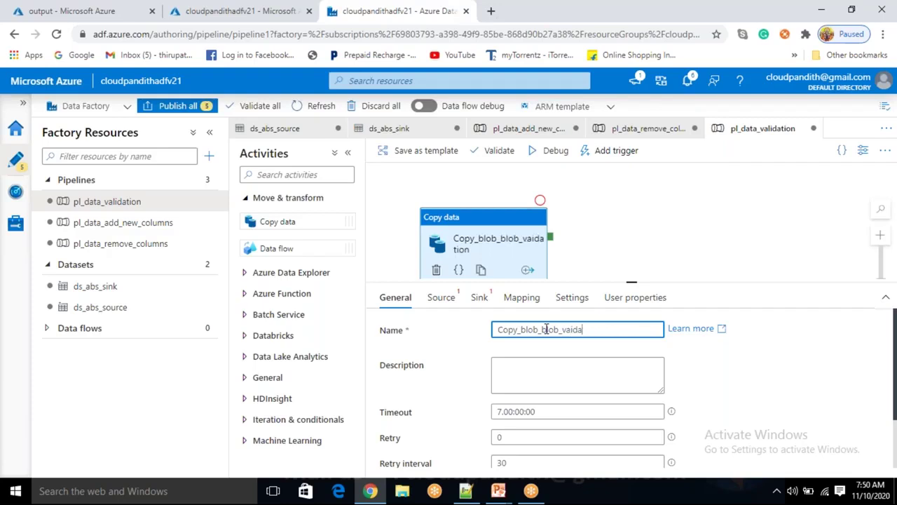
pyautogui.press('BackSpace')
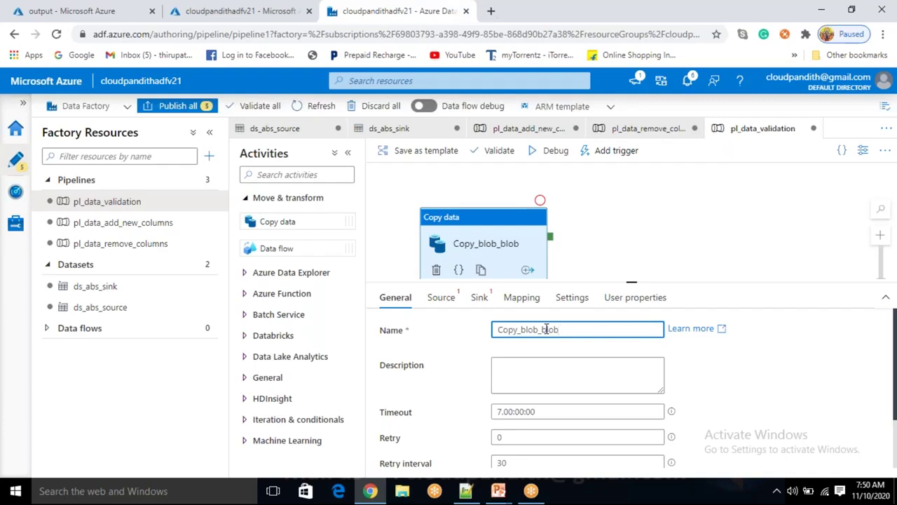
pyautogui.click(592, 238)
pyautogui.moveTo(498, 248); pyautogui.dragTo(512, 229)
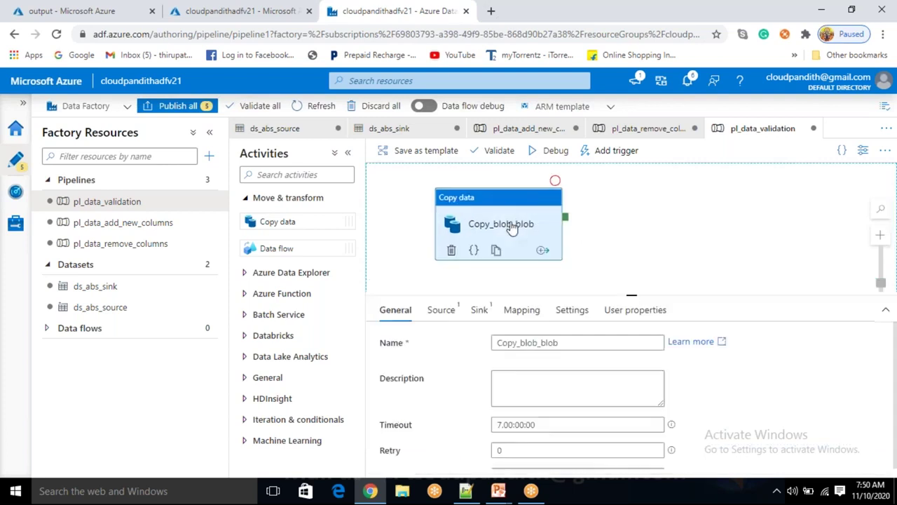
# - Set the Copy_blob_blob source dataset to ds_abs_source and its sink dataset to ds_abs_sink
pyautogui.click(440, 297)
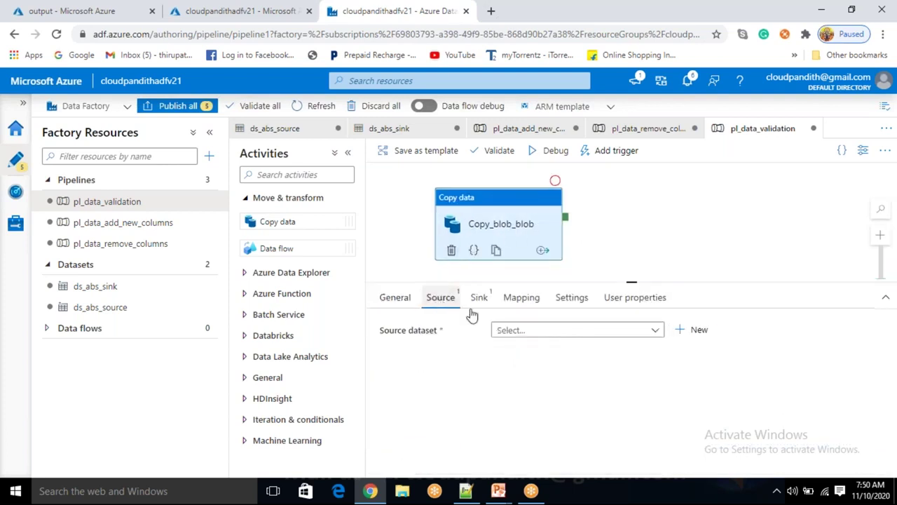
pyautogui.click(547, 334)
pyautogui.click(537, 393)
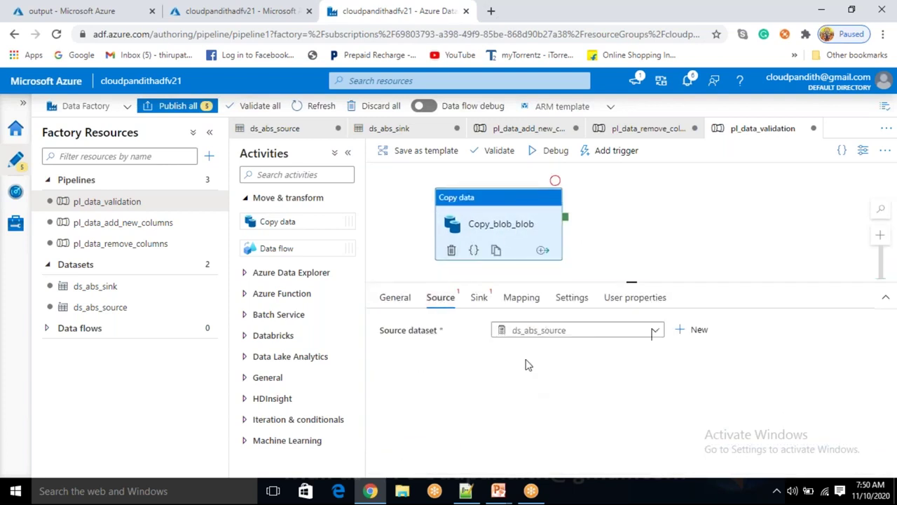
pyautogui.click(479, 298)
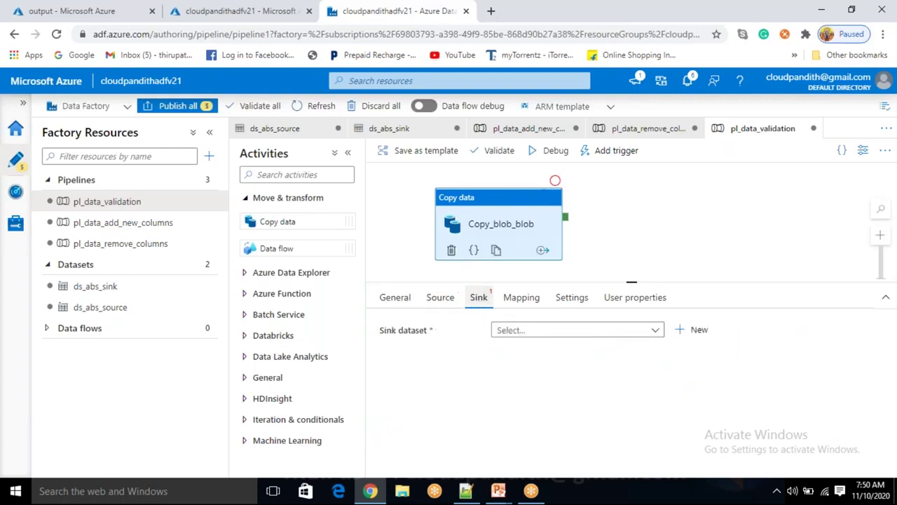
pyautogui.click(540, 330)
pyautogui.click(533, 372)
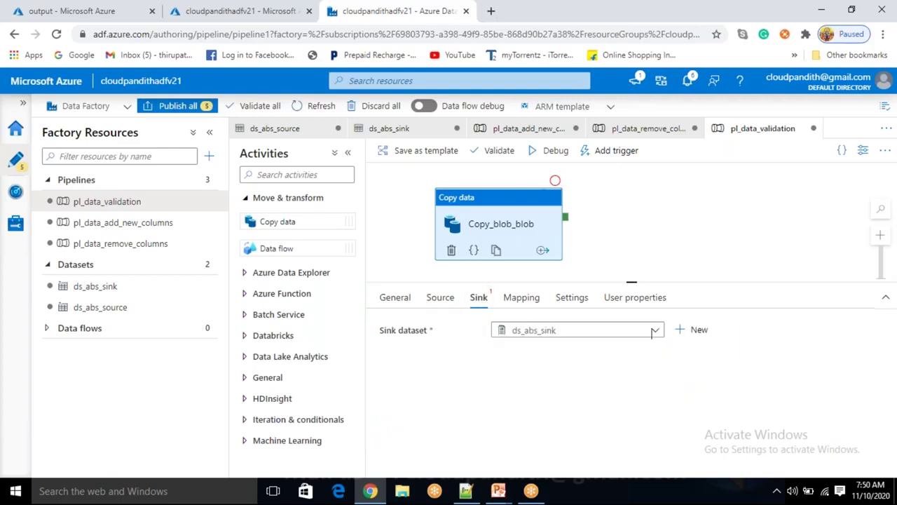
# - Set the sink's file extension to .csv
pyautogui.scroll(-2, 526, 417)
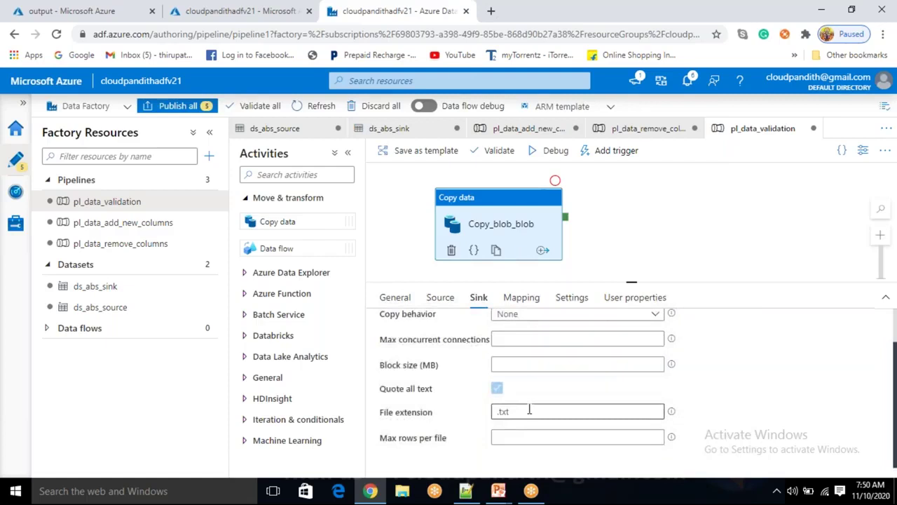
pyautogui.click(531, 408)
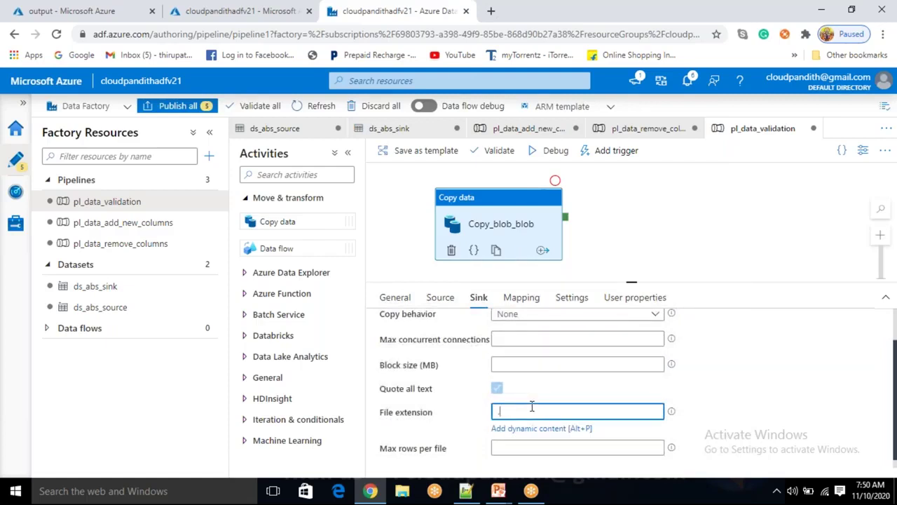
pyautogui.write('csv')
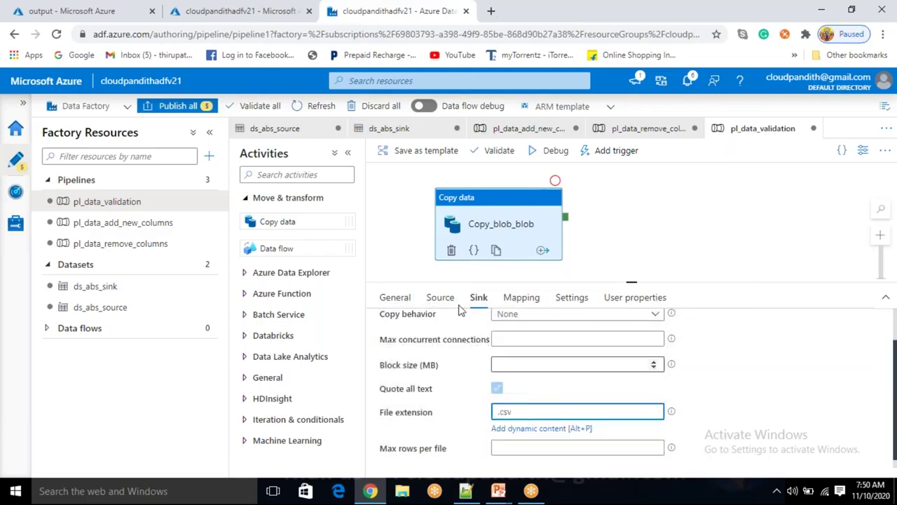
# - Set the source's file path type to Wildcard file path and review the remaining source options
pyautogui.click(439, 298)
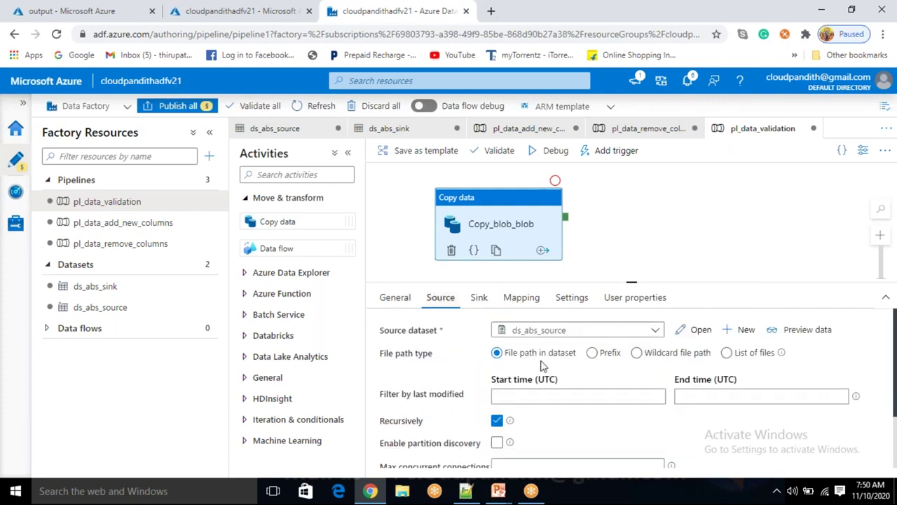
pyautogui.click(636, 354)
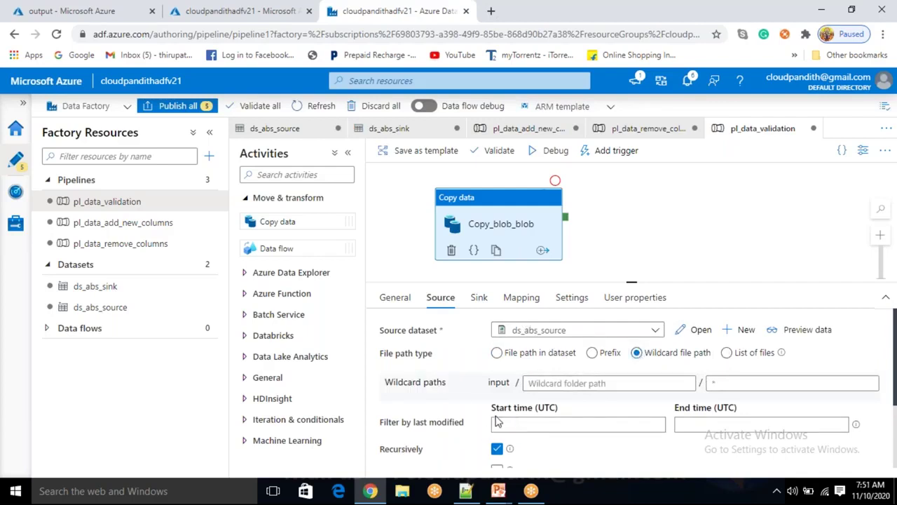
pyautogui.scroll(-1, 496, 421)
pyautogui.scroll(-2, 499, 425)
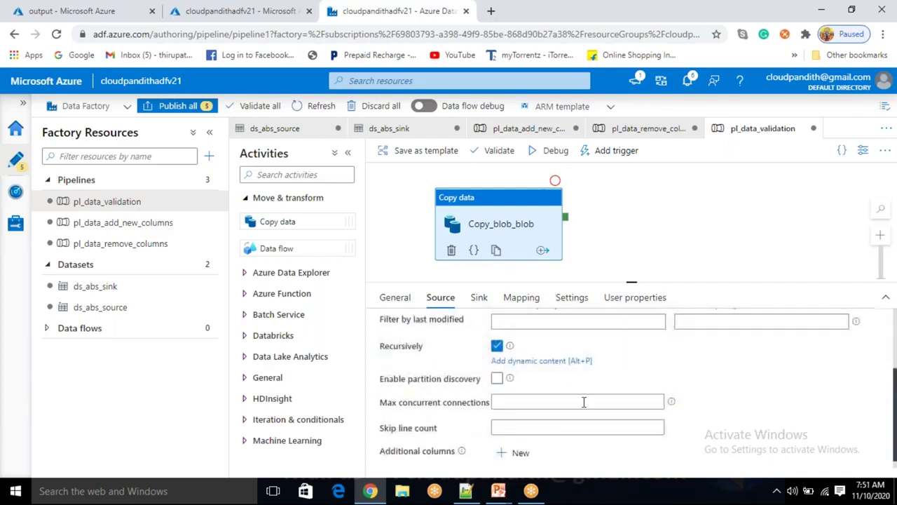
# - Import the schemas into the Copy_blob_blob column mapping and look over the mapped columns
pyautogui.click(522, 309)
pyautogui.click(420, 359)
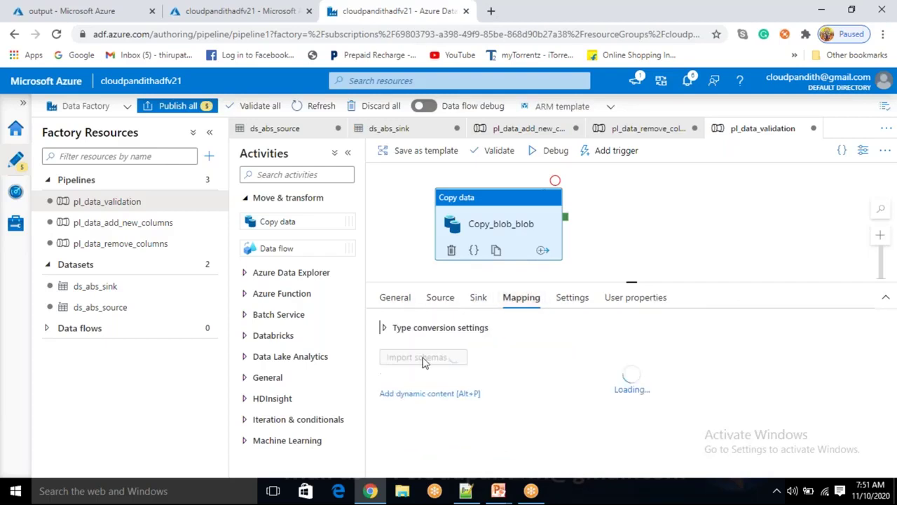
pyautogui.scroll(-1, 516, 384)
pyautogui.scroll(1, 516, 385)
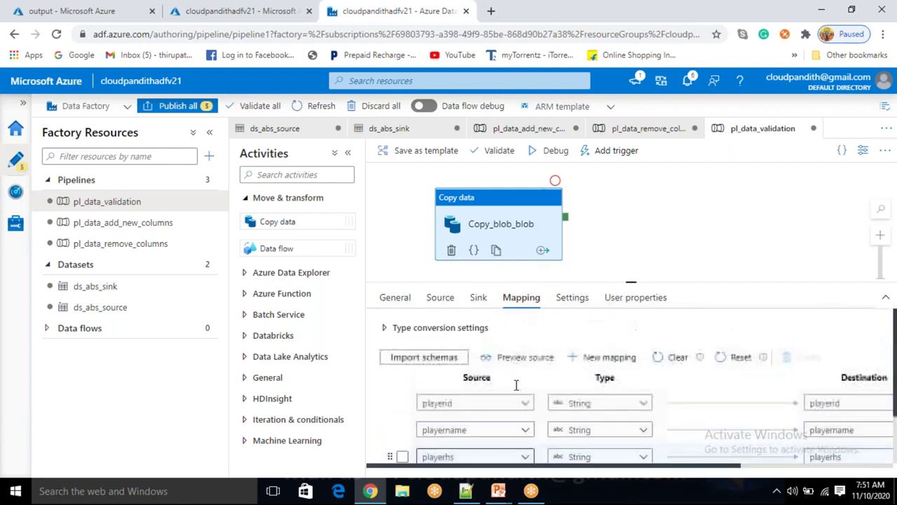
# - Look through the data type options for the playername and playerid columns in the Copy_blob_blob mapping
pyautogui.scroll(-2, 507, 440)
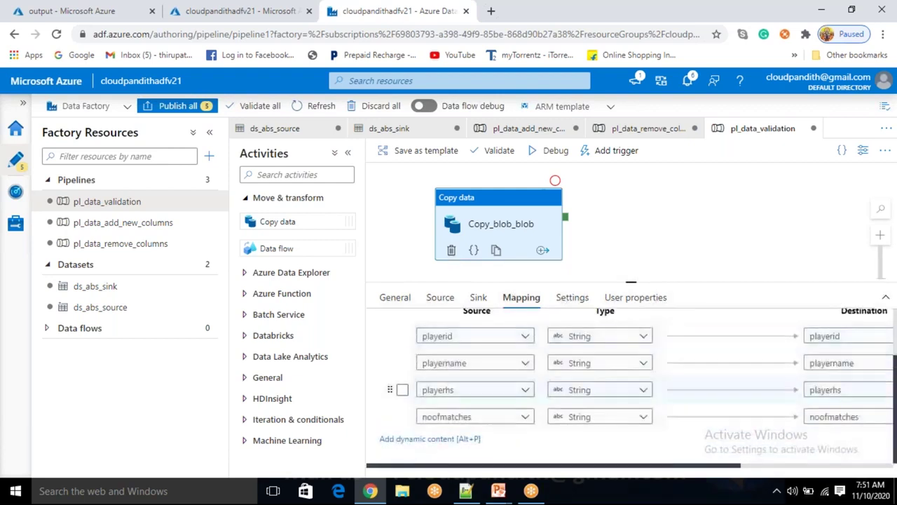
pyautogui.click(641, 366)
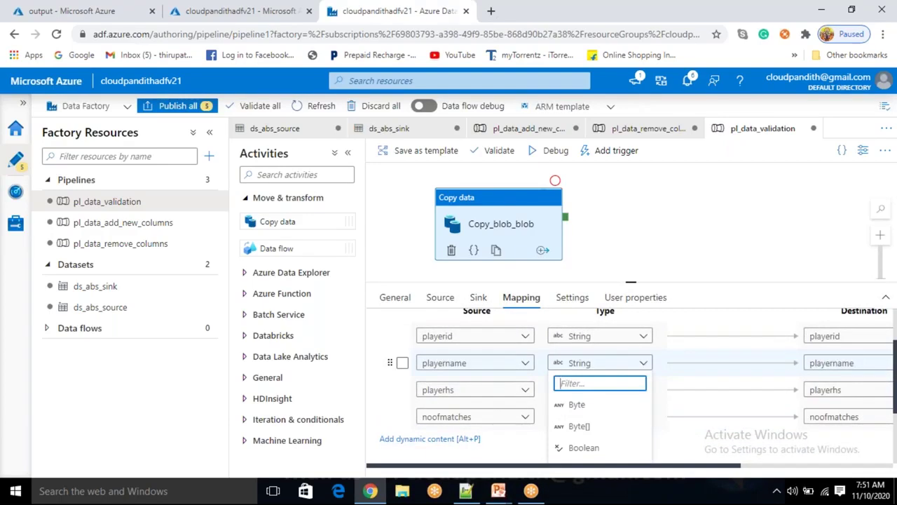
pyautogui.click(631, 344)
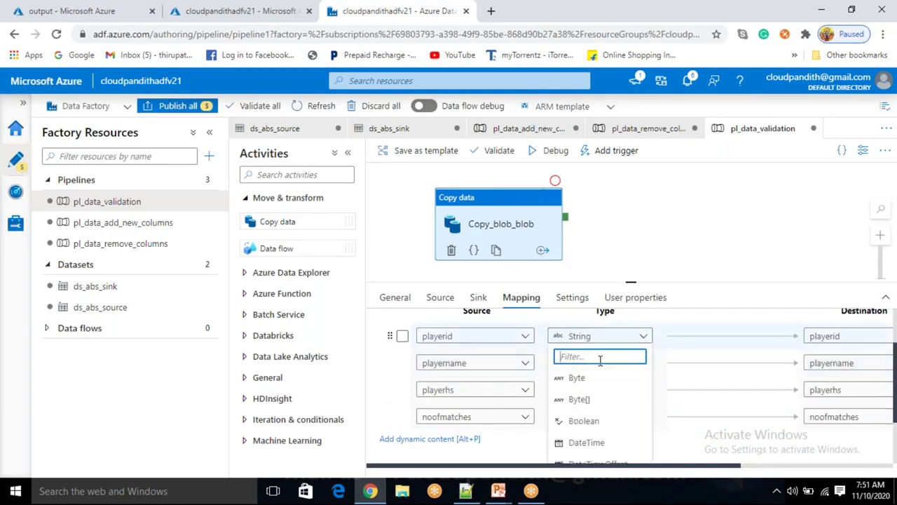
pyautogui.click(679, 252)
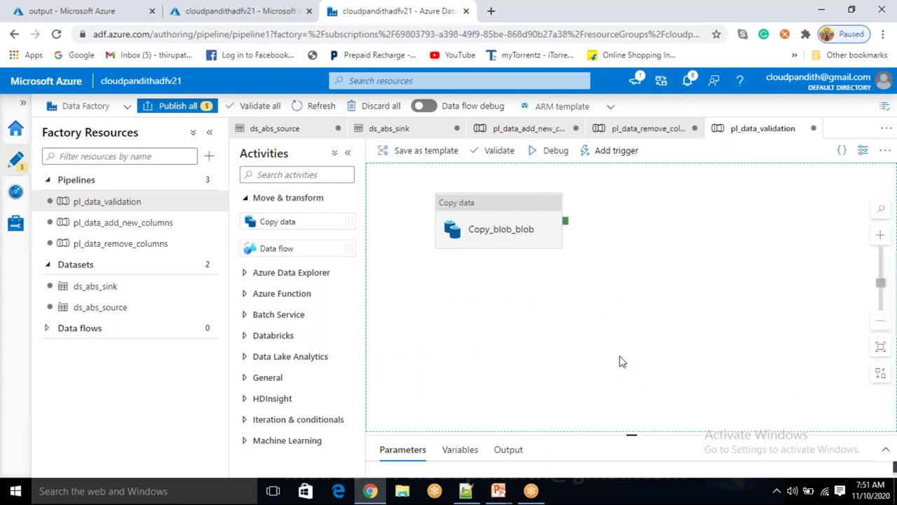
pyautogui.click(515, 207)
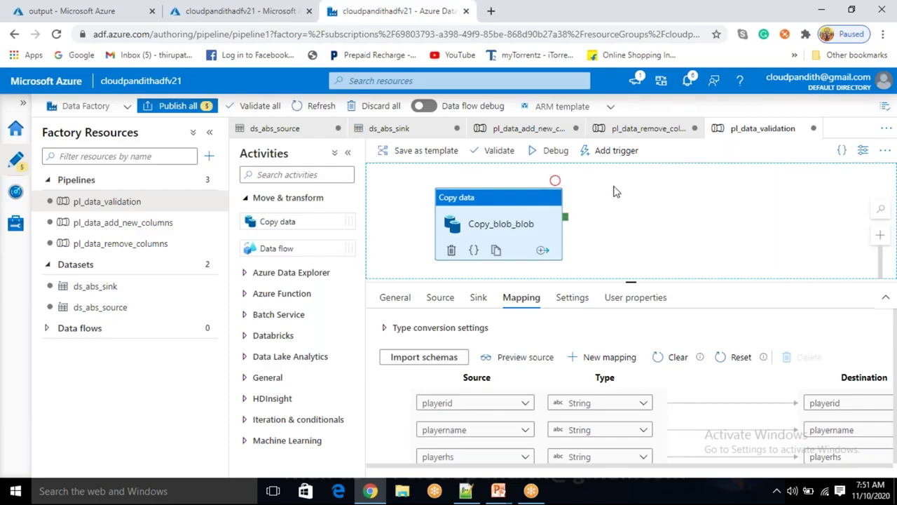
# - Add an If Condition activity to pl_data_validation and connect the success output of Copy_blob_blob to it
pyautogui.click(258, 421)
pyautogui.moveTo(274, 428); pyautogui.dragTo(690, 200)
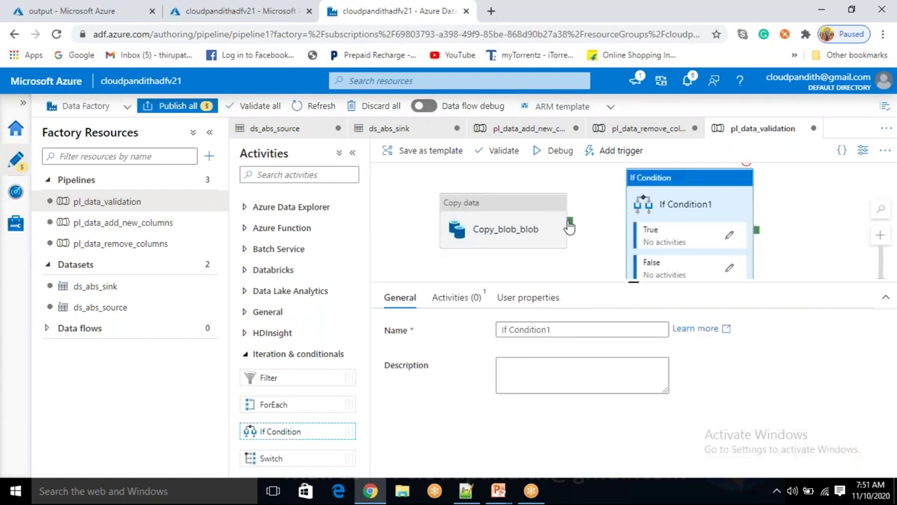
pyautogui.moveTo(574, 225); pyautogui.dragTo(659, 218)
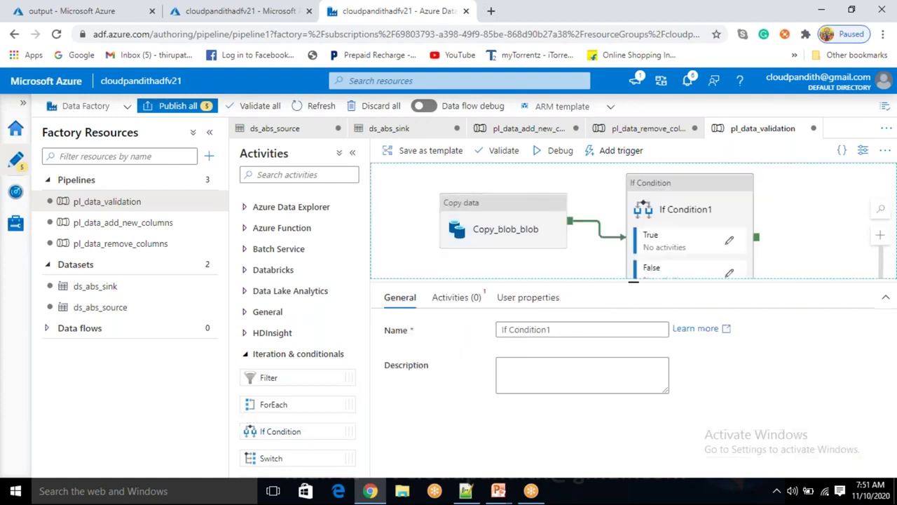
# - Rename the If Condition activity as If_Condition
pyautogui.click(655, 214)
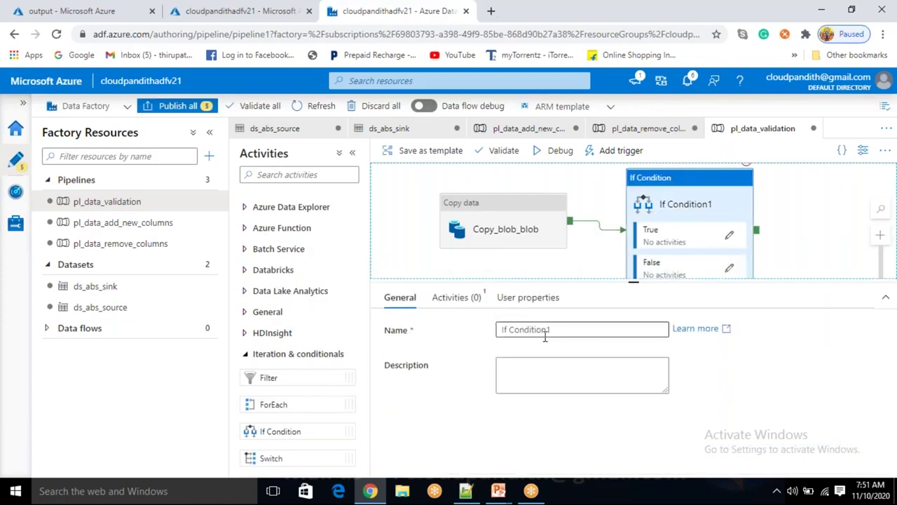
pyautogui.moveTo(563, 330); pyautogui.dragTo(508, 332)
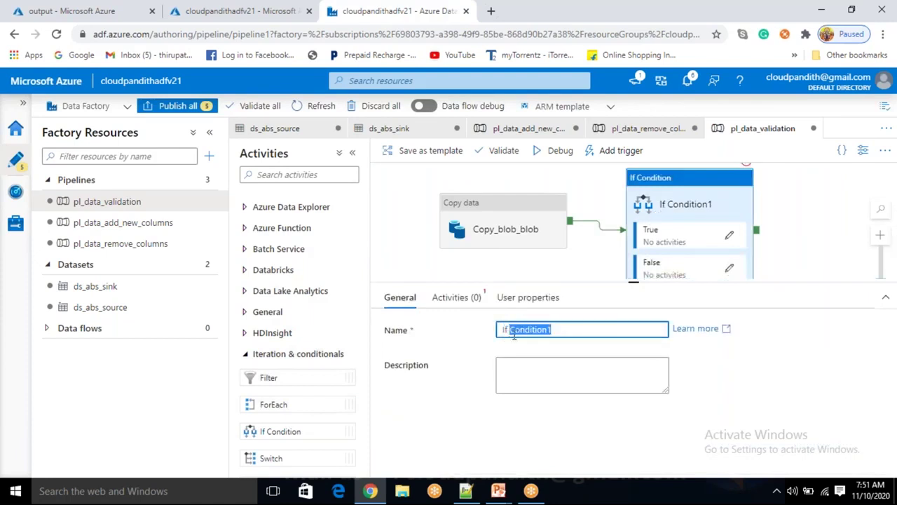
pyautogui.press('BackSpace')
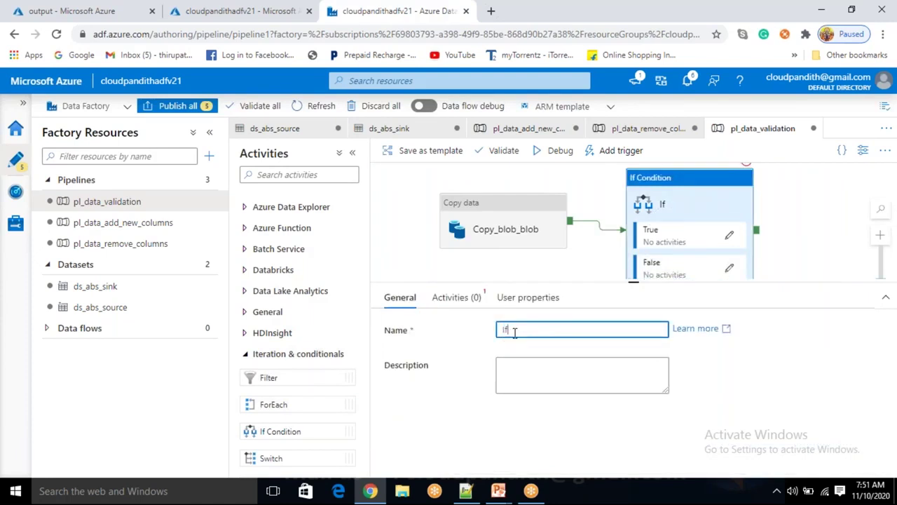
pyautogui.write('_Condition')
# - Enter the Copy_blob_blob activity outputs filesread and fileswritten as dynamic content in the If_Condition expression
pyautogui.click(470, 300)
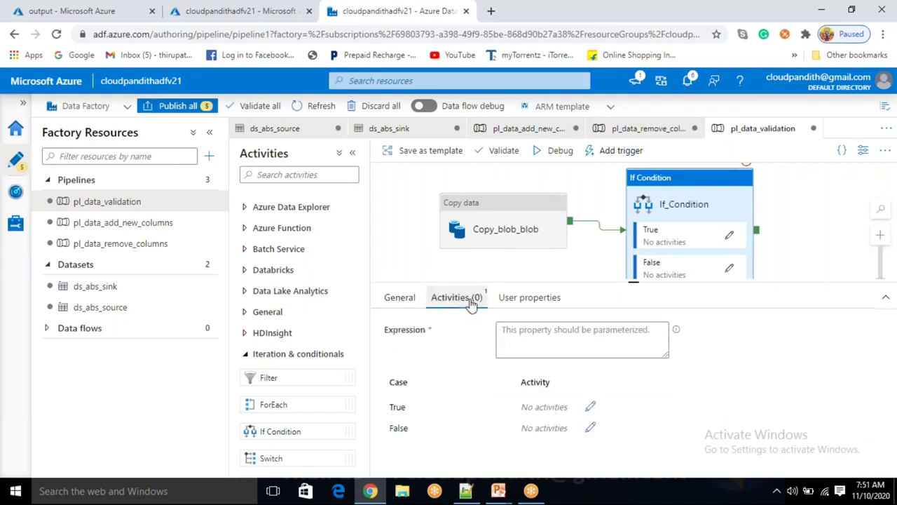
pyautogui.click(569, 345)
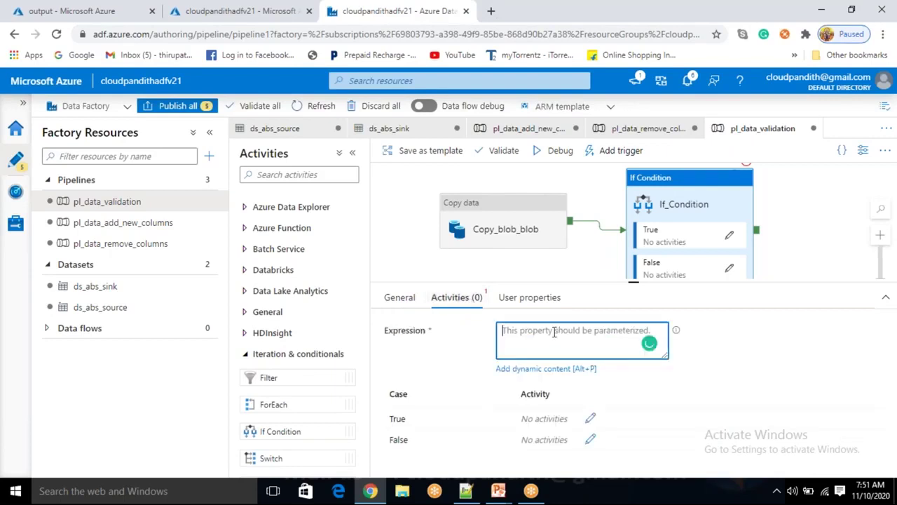
pyautogui.click(549, 370)
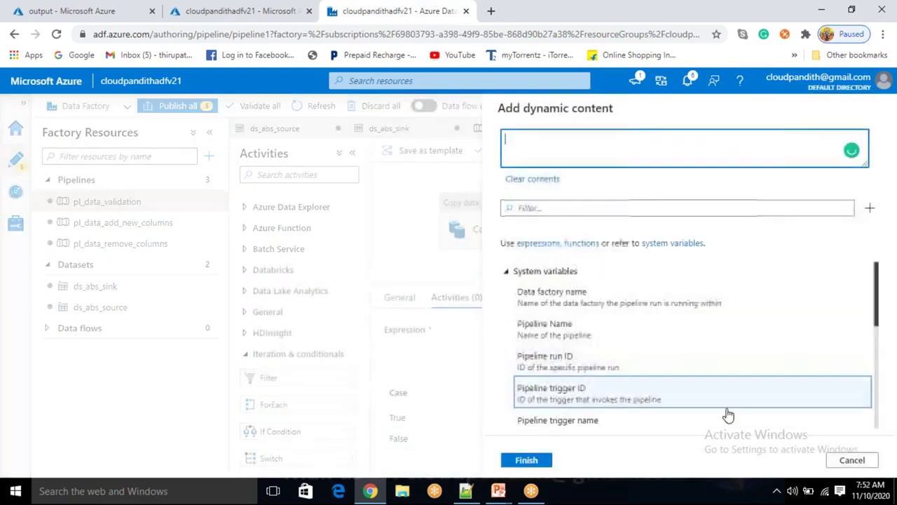
pyautogui.scroll(-3, 727, 415)
pyautogui.scroll(-4, 615, 400)
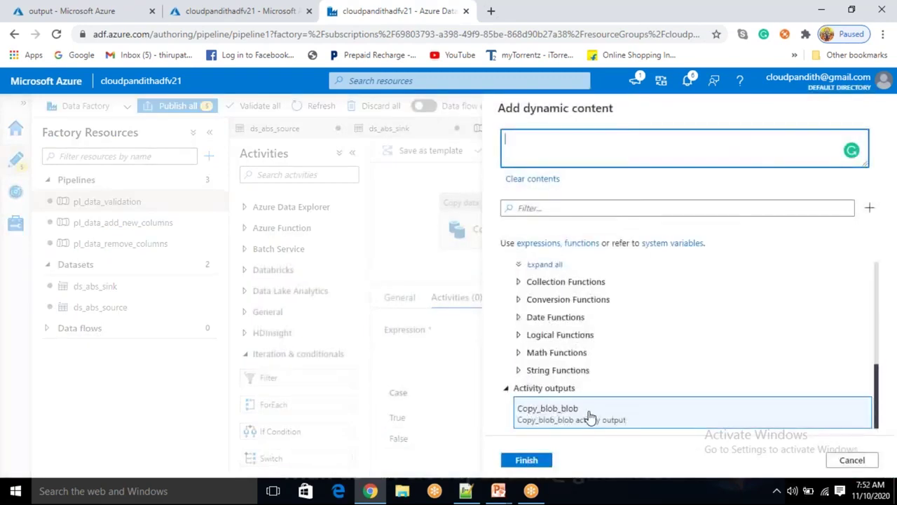
pyautogui.click(589, 416)
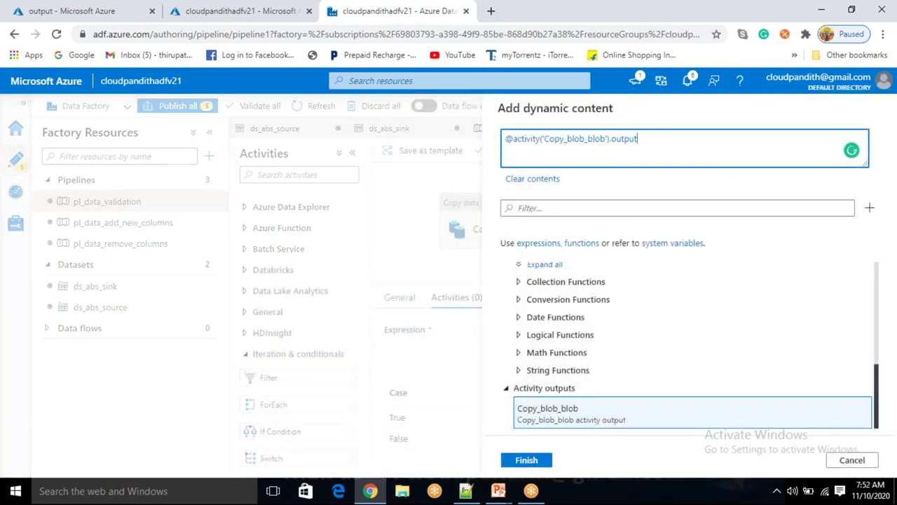
pyautogui.write('.')
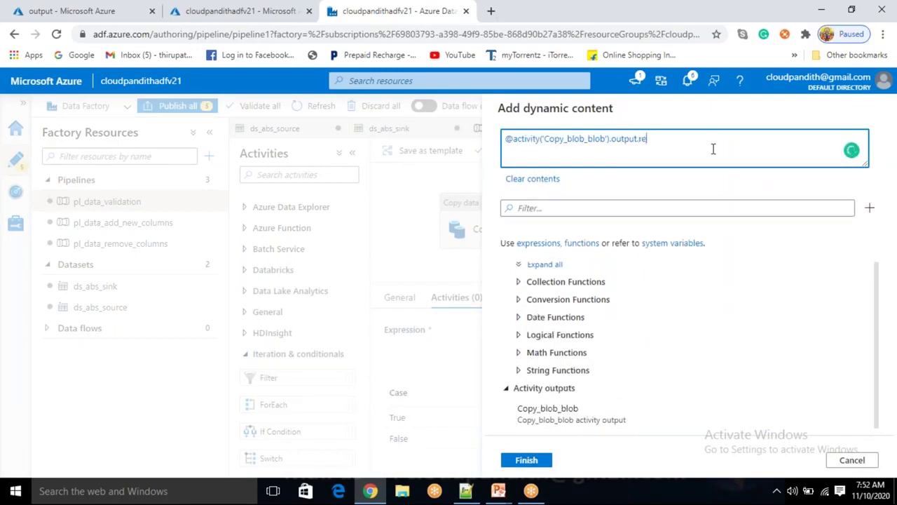
pyautogui.write('filesread')
pyautogui.click(655, 410)
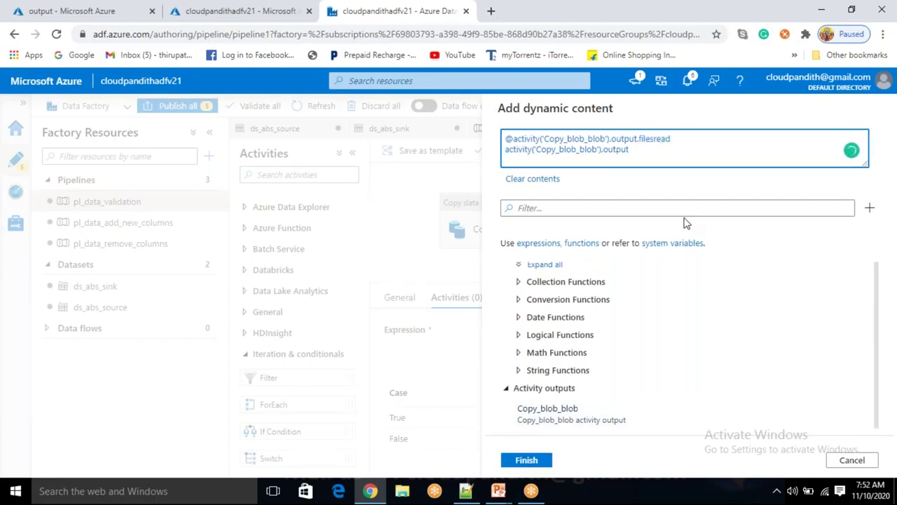
pyautogui.write('.fileswritten')
# - Separate the @ sign from the filesread output and begin an equals( function after it
pyautogui.moveTo(673, 139); pyautogui.dragTo(516, 140)
pyautogui.click(513, 139)
pyautogui.press('Return')
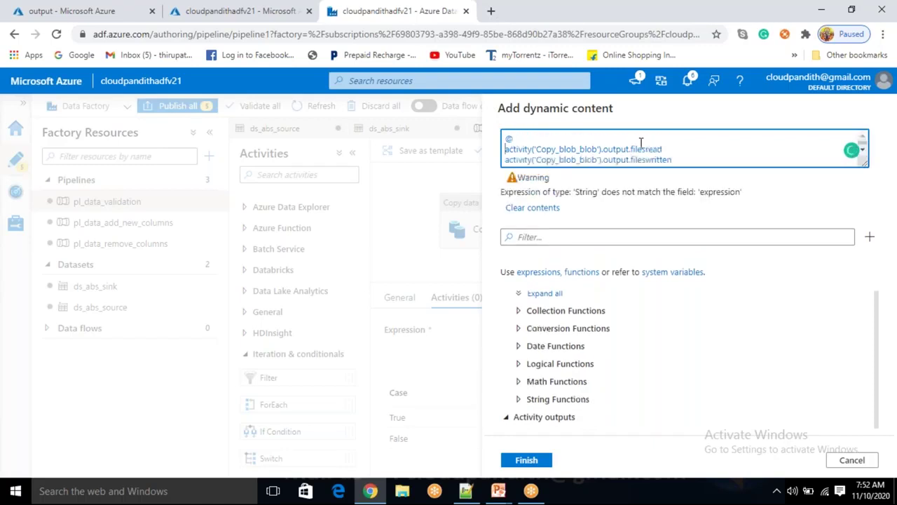
pyautogui.moveTo(675, 148); pyautogui.dragTo(649, 159)
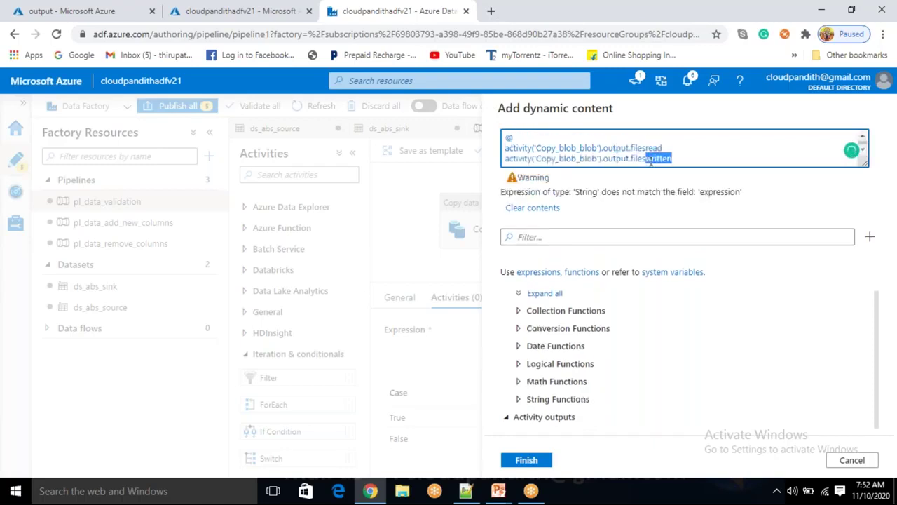
pyautogui.click(669, 149)
pyautogui.write('uals(')
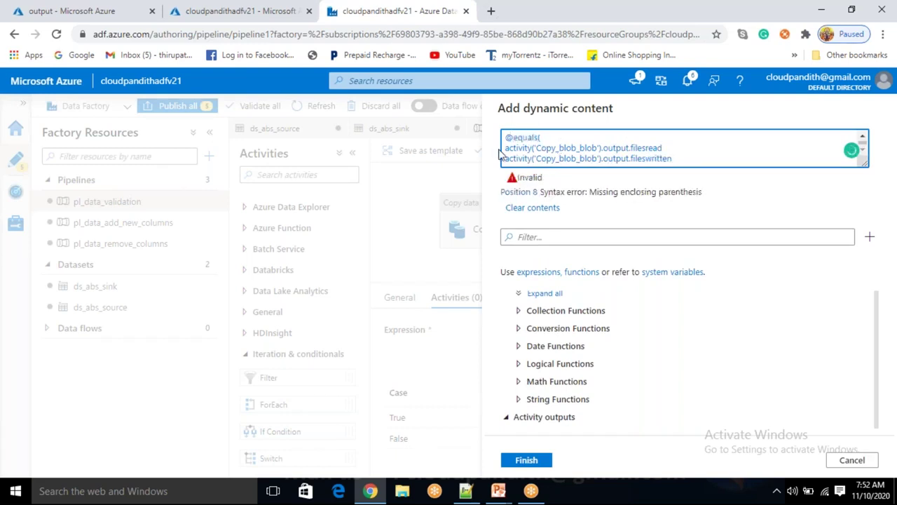
pyautogui.click(507, 148)
pyautogui.press('BackSpace')
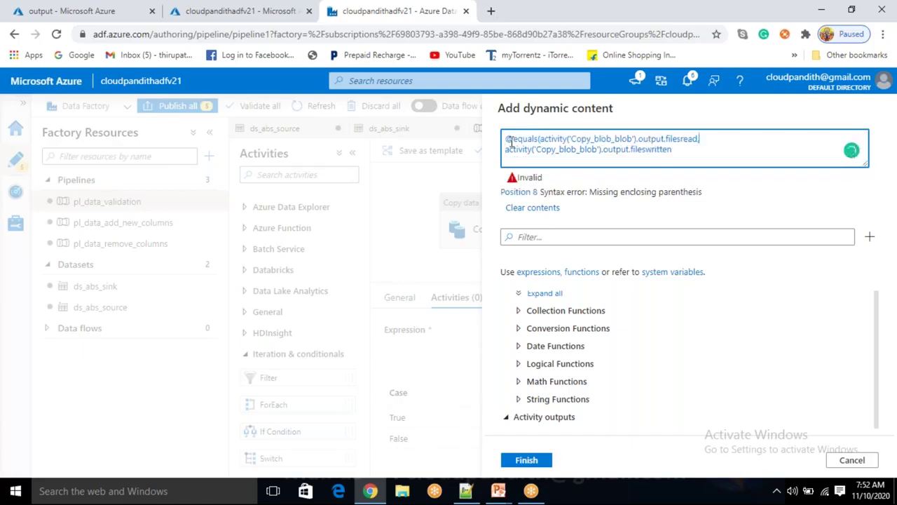
pyautogui.press('BackSpace')
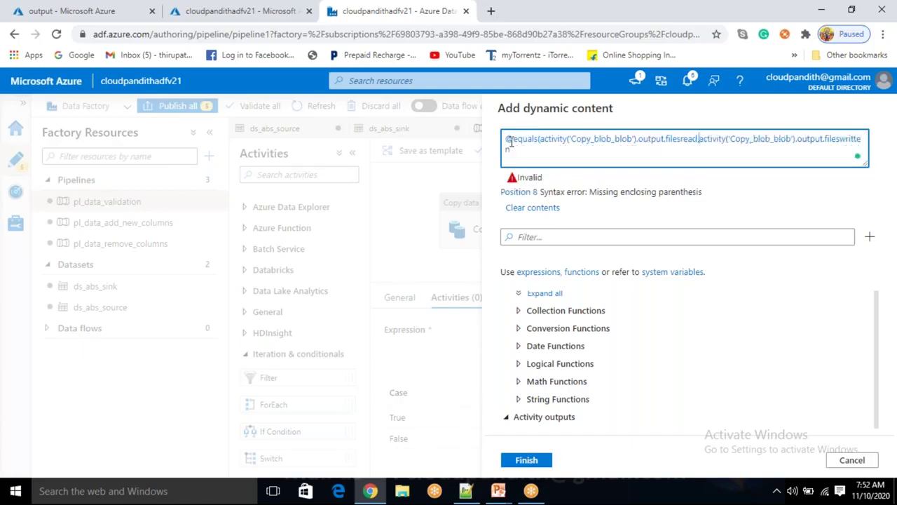
pyautogui.write(')')
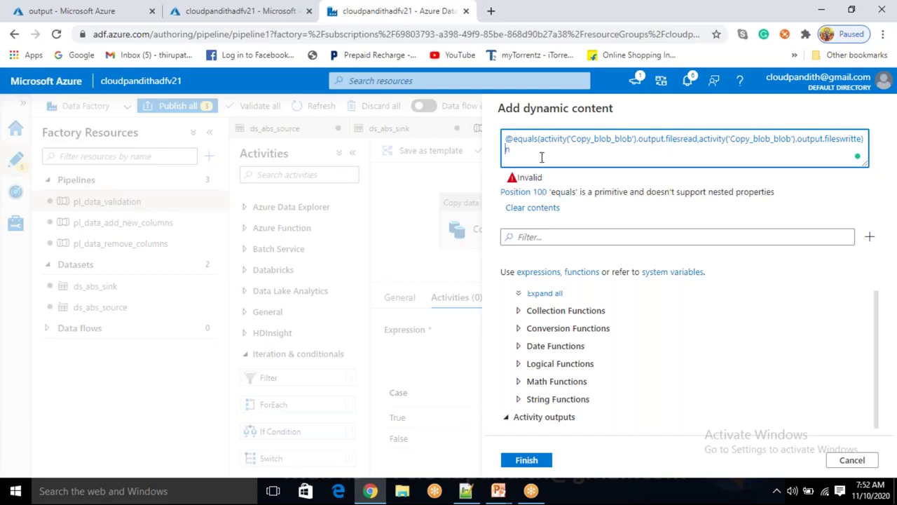
pyautogui.press('BackSpace')
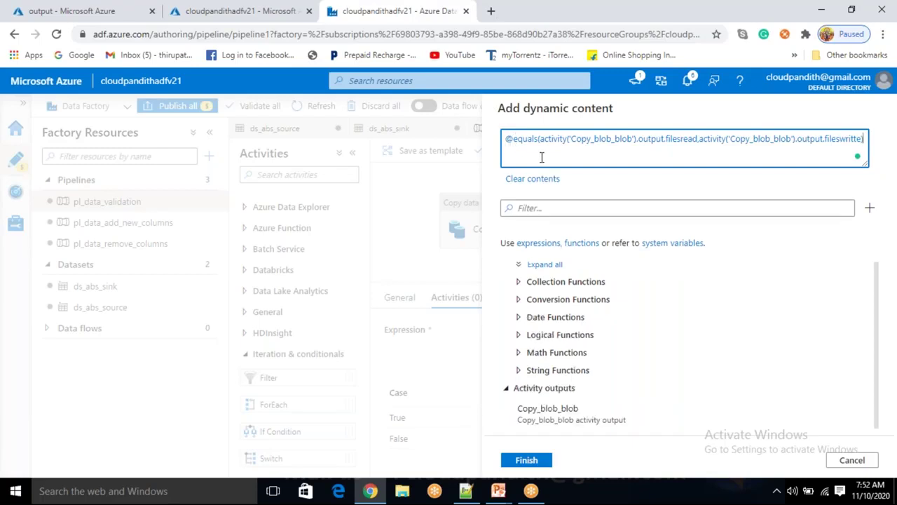
pyautogui.press('BackSpace')
pyautogui.write(')')
# - Check the two arguments of the equals function and apply the expression to If_Condition
pyautogui.doubleClick(530, 138)
pyautogui.moveTo(540, 138); pyautogui.dragTo(698, 140)
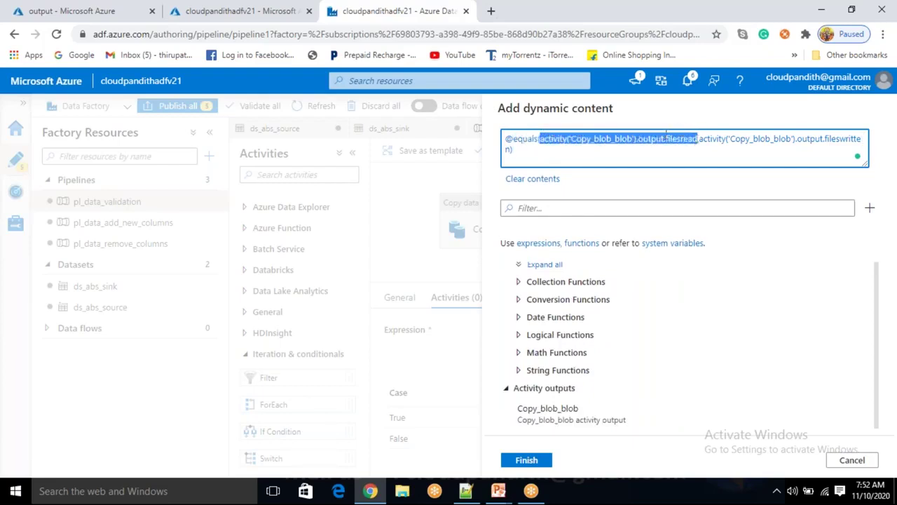
pyautogui.click(701, 144)
pyautogui.moveTo(700, 140); pyautogui.dragTo(531, 149)
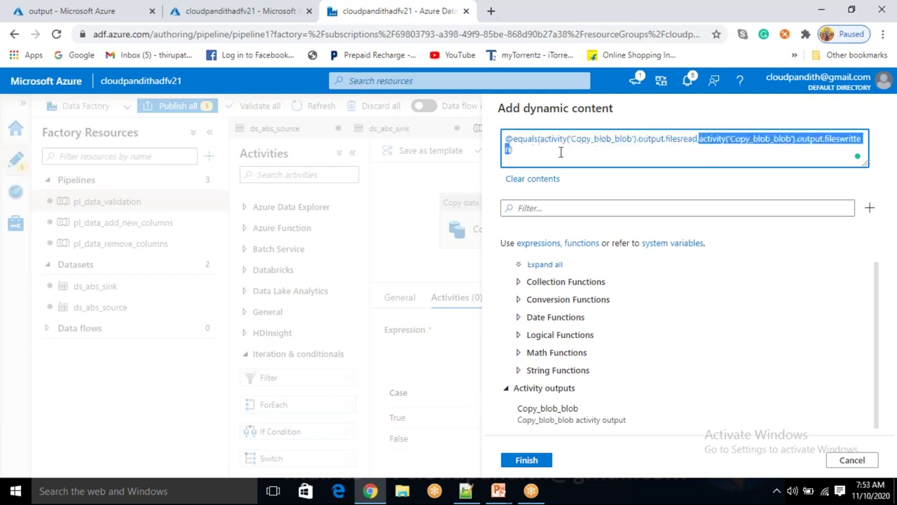
pyautogui.click(529, 460)
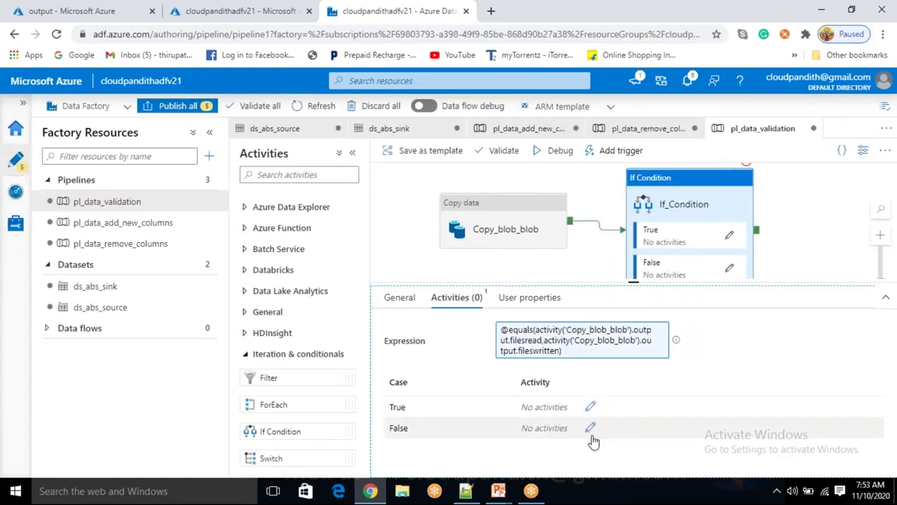
# - Reopen the If_Condition expression to review it and close the editor
pyautogui.click(572, 346)
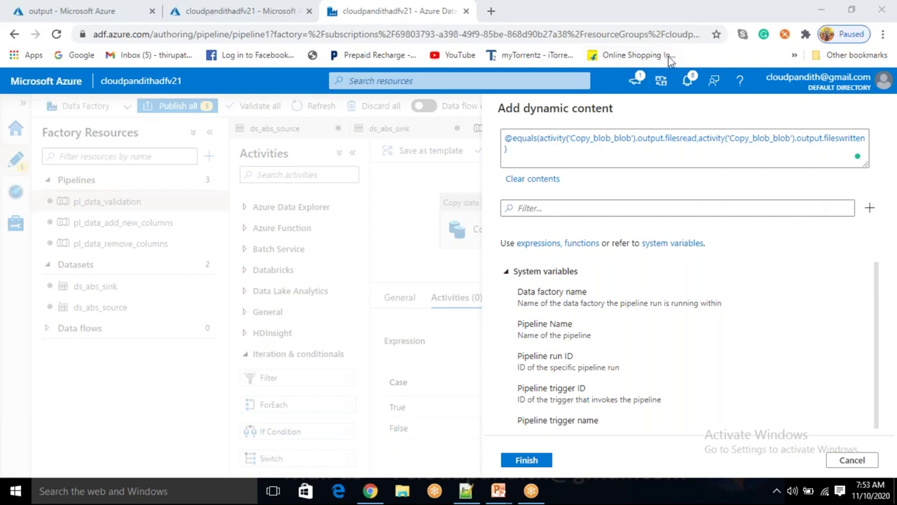
pyautogui.click(637, 164)
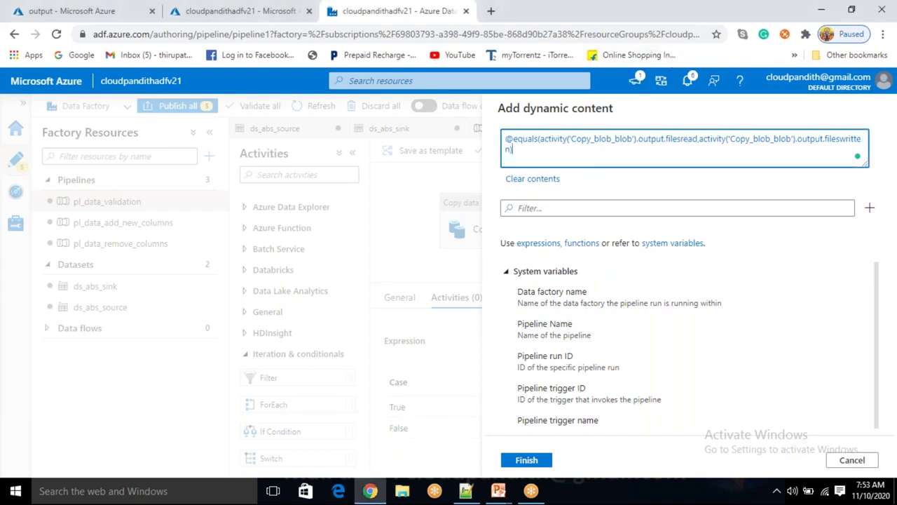
pyautogui.click(526, 461)
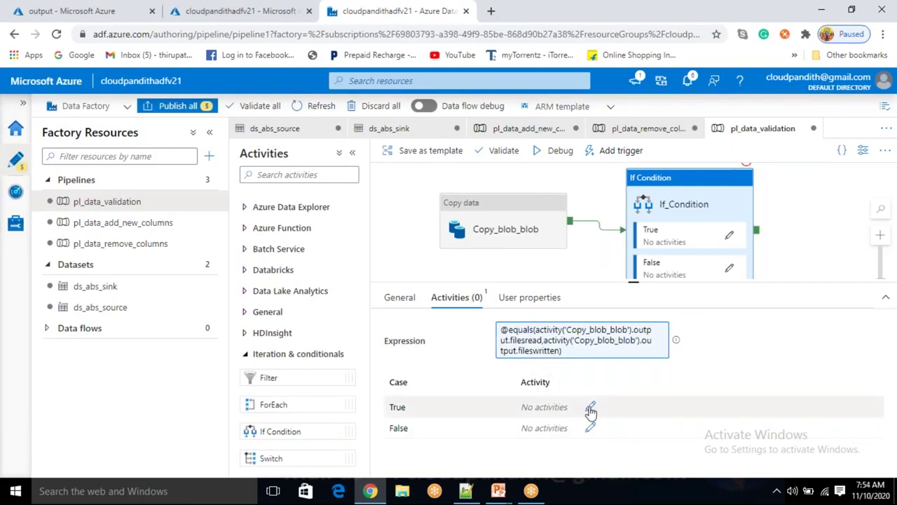
# - Add a Delete activity to the True case of If_Condition
pyautogui.click(591, 409)
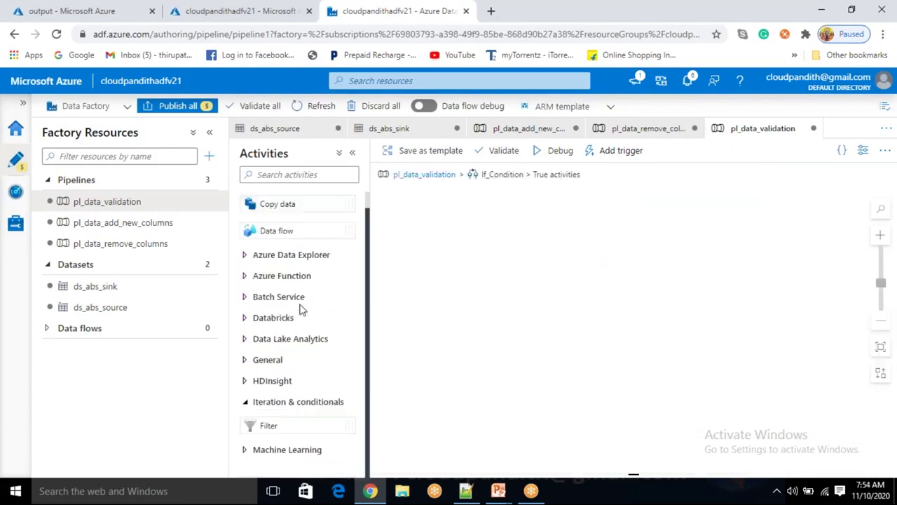
pyautogui.click(251, 365)
pyautogui.scroll(-2, 273, 371)
pyautogui.moveTo(284, 279); pyautogui.dragTo(641, 256)
pyautogui.click(635, 252)
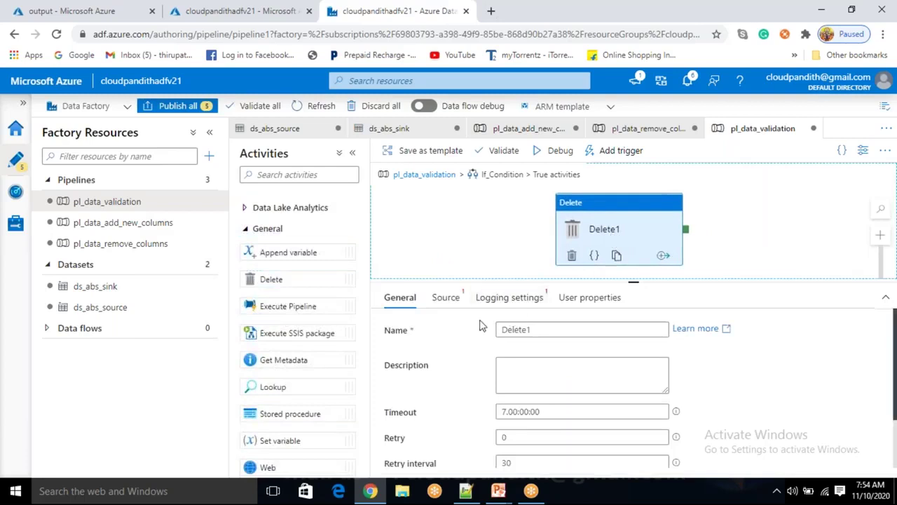
# - Rename the Delete activity as Delete_input_files, look over its general settings and open its source settings
pyautogui.click(544, 331)
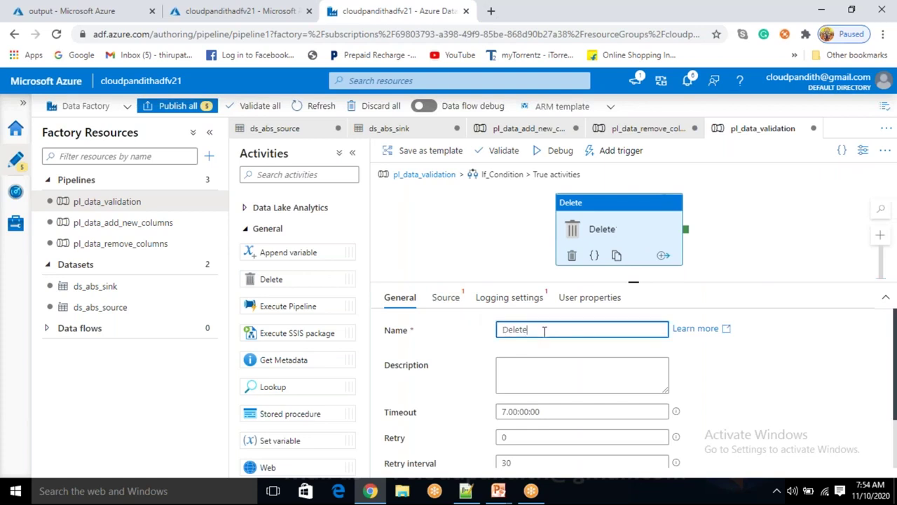
pyautogui.write('_input_files')
pyautogui.scroll(-2, 465, 365)
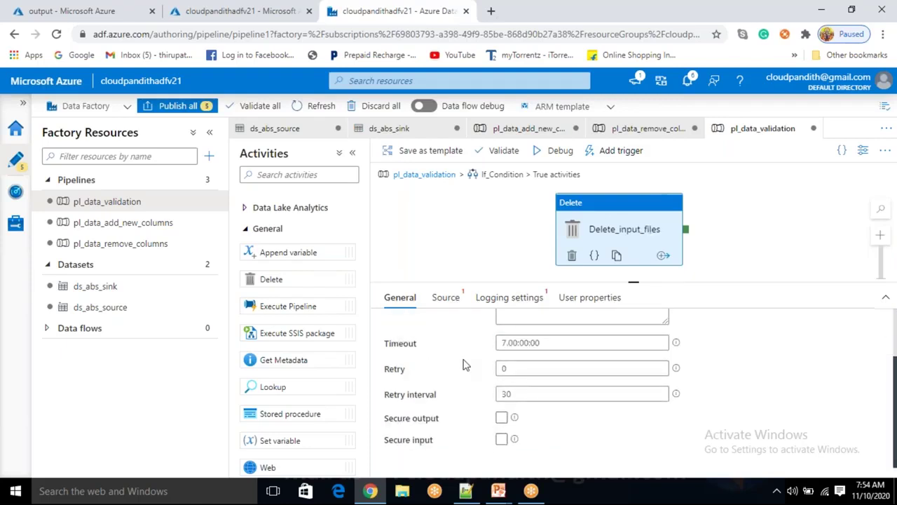
pyautogui.scroll(2, 465, 365)
pyautogui.click(452, 299)
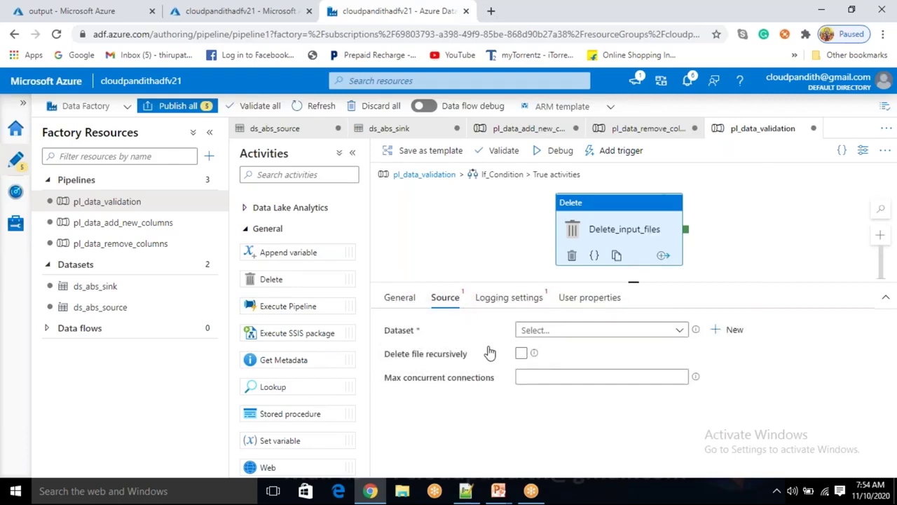
# - Set the Delete activity's source to the ds_abs_source dataset with a wildcard file path and * as the wildcard file name
pyautogui.click(587, 329)
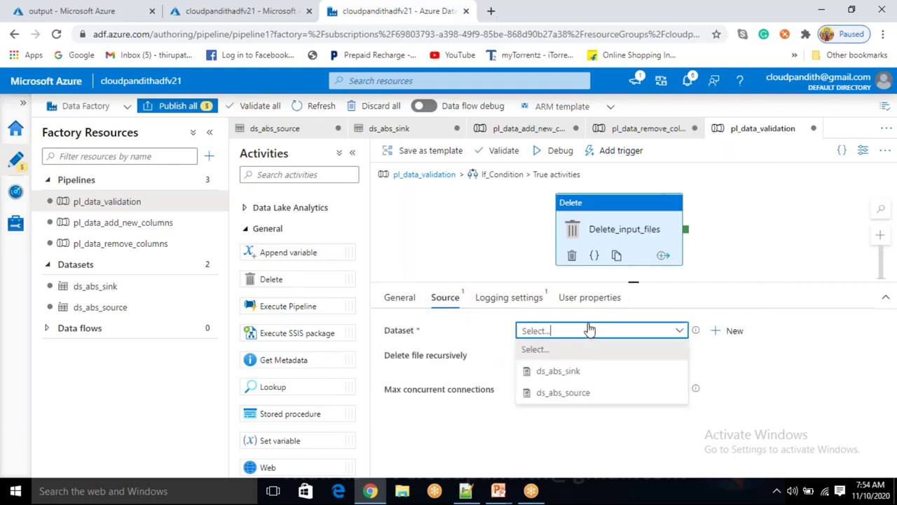
pyautogui.click(563, 393)
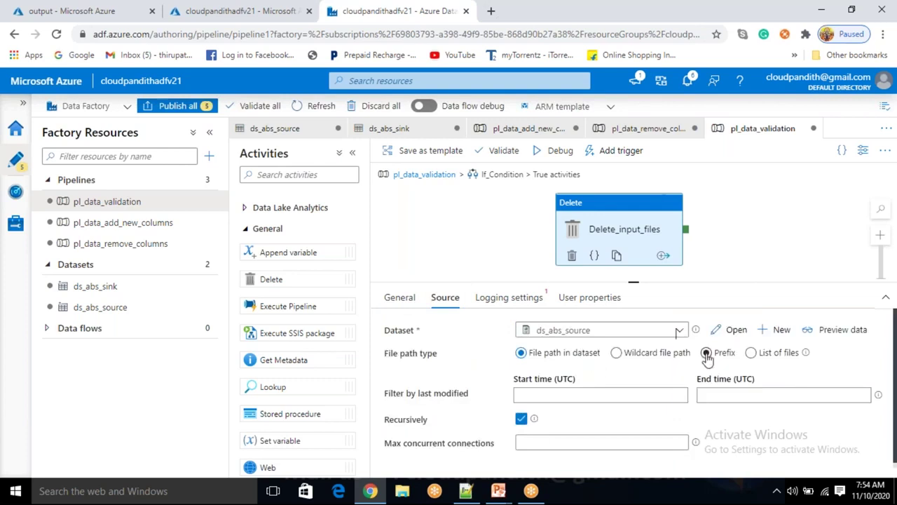
pyautogui.click(651, 357)
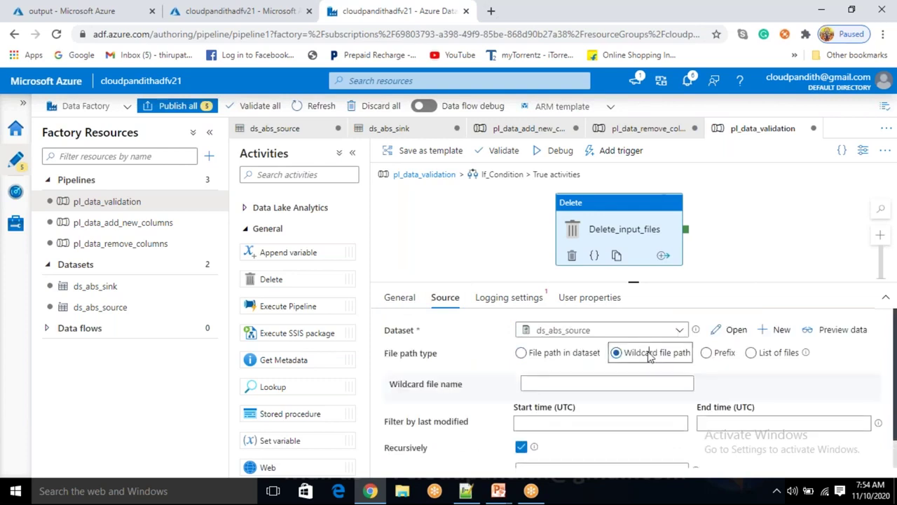
pyautogui.click(561, 389)
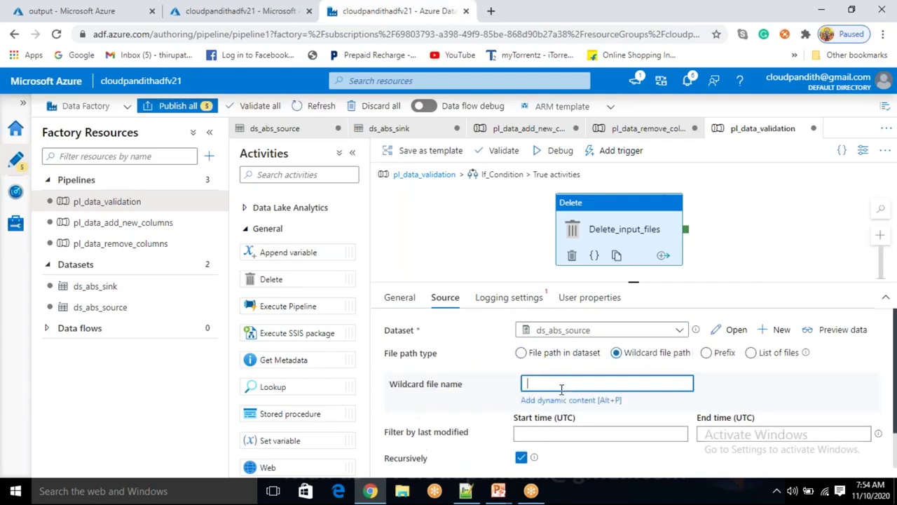
pyautogui.click(521, 353)
pyautogui.write('*')
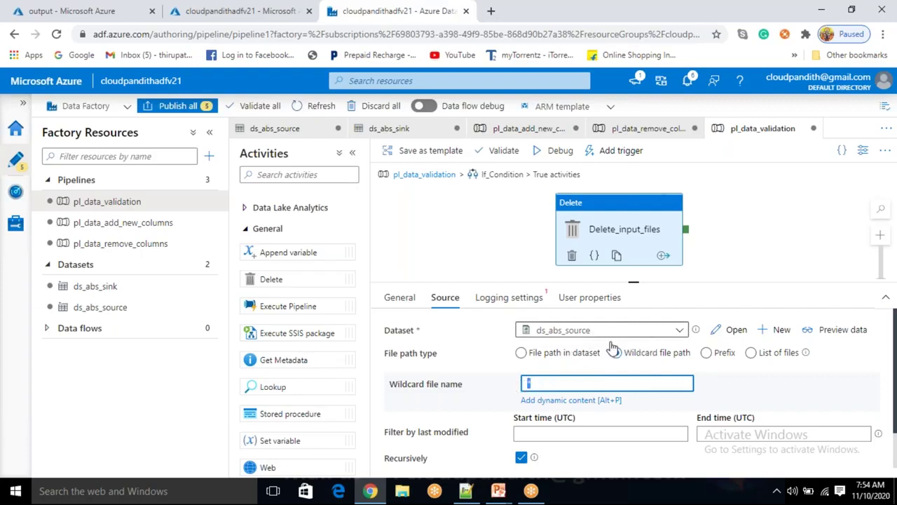
pyautogui.doubleClick(547, 379)
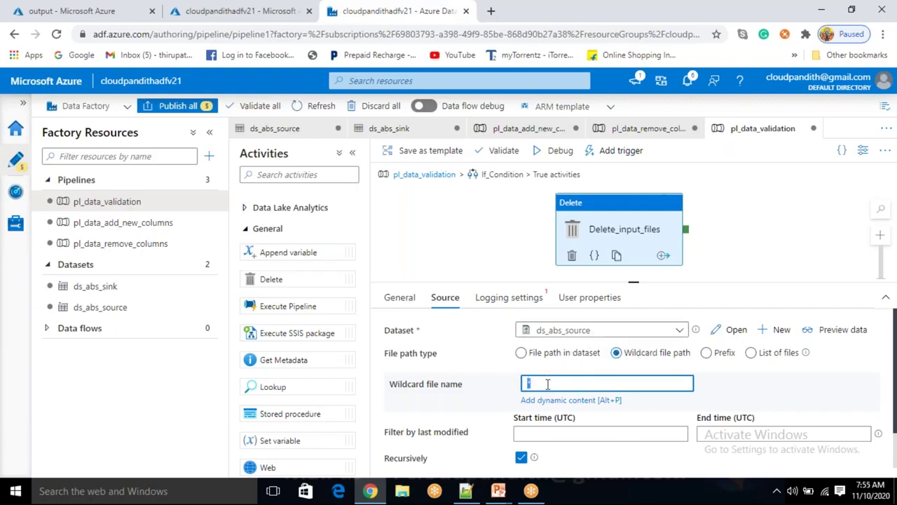
# - Enable logging for Delete_input_files and choose LS_ABS_cust1 as the logging account linked service
pyautogui.click(514, 303)
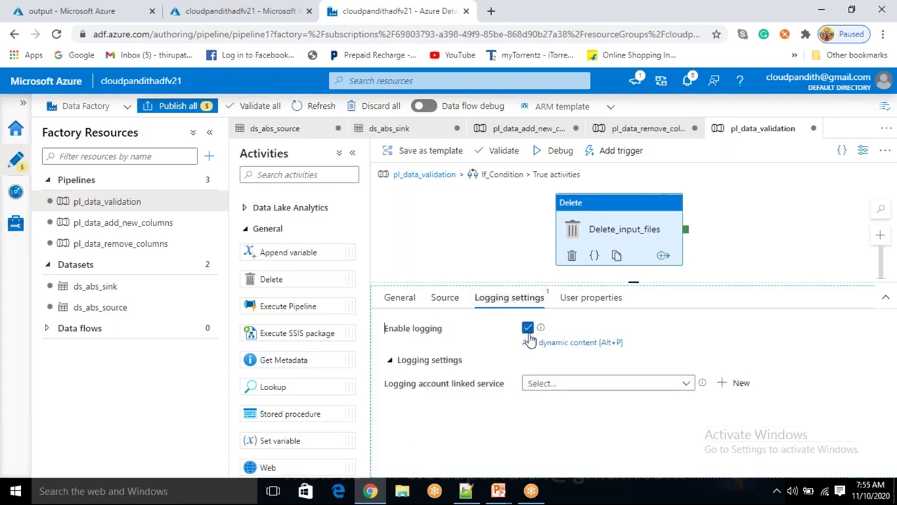
pyautogui.click(528, 327)
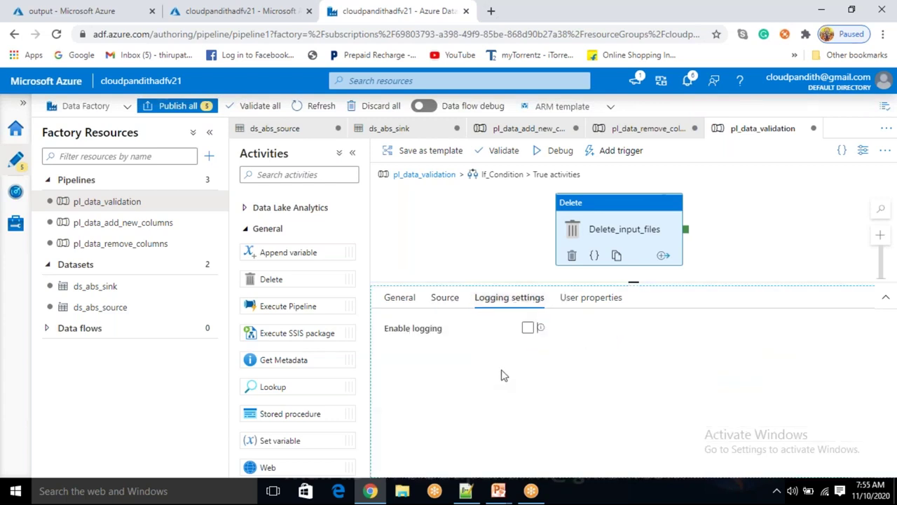
pyautogui.click(528, 332)
pyautogui.click(528, 331)
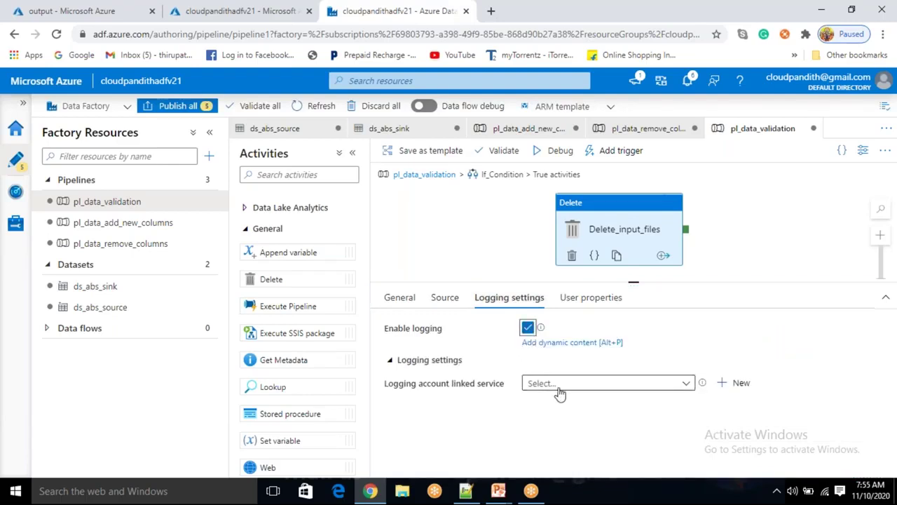
pyautogui.click(624, 17)
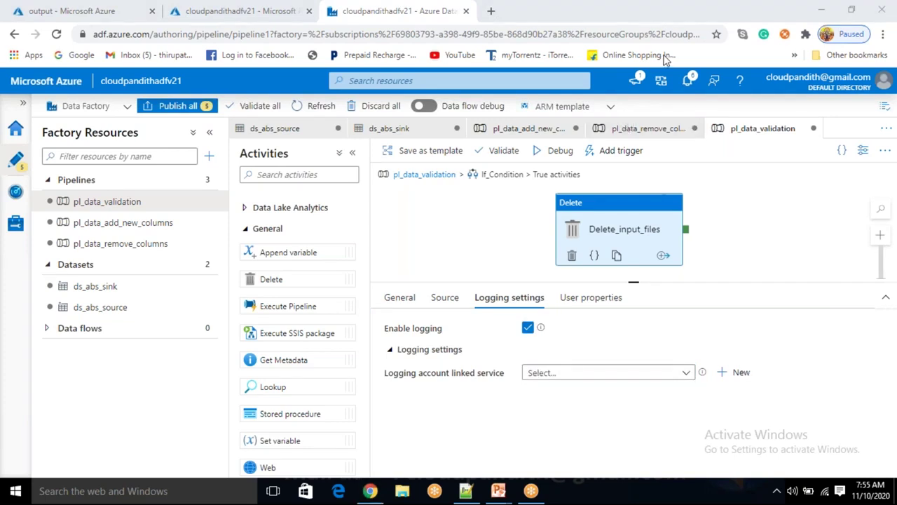
pyautogui.click(571, 376)
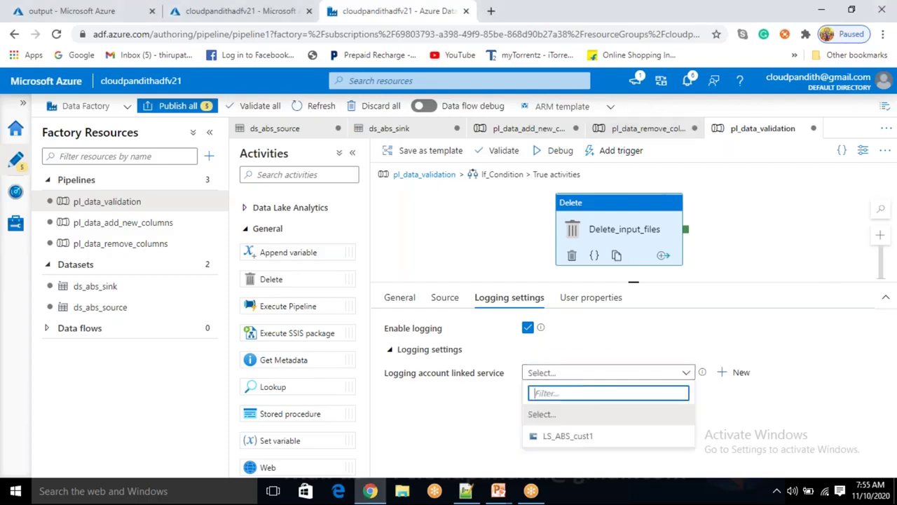
pyautogui.click(581, 437)
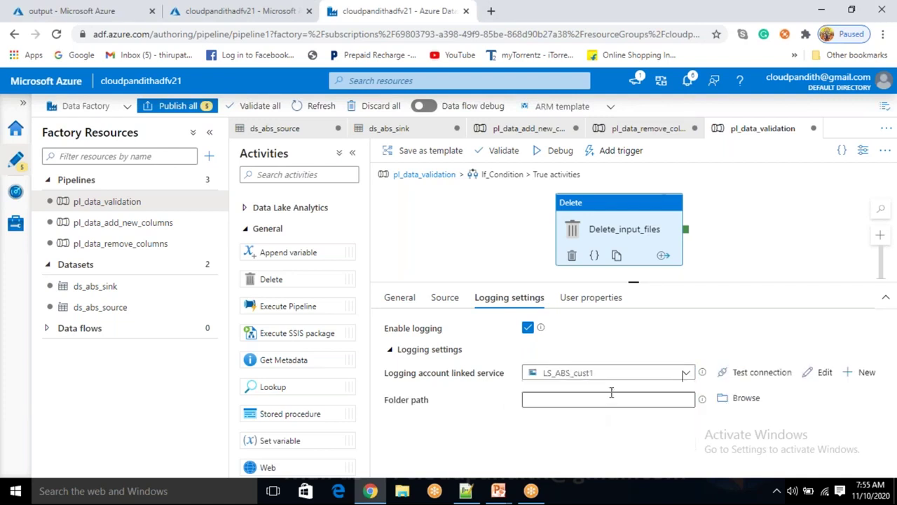
# - Browse the storage account and set the logging folder path to deletelogs
pyautogui.click(743, 398)
pyautogui.click(592, 187)
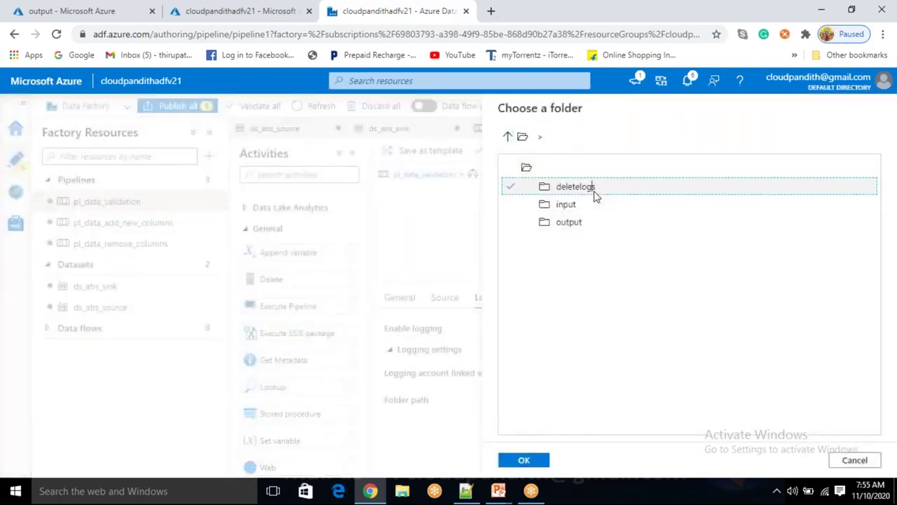
pyautogui.click(535, 469)
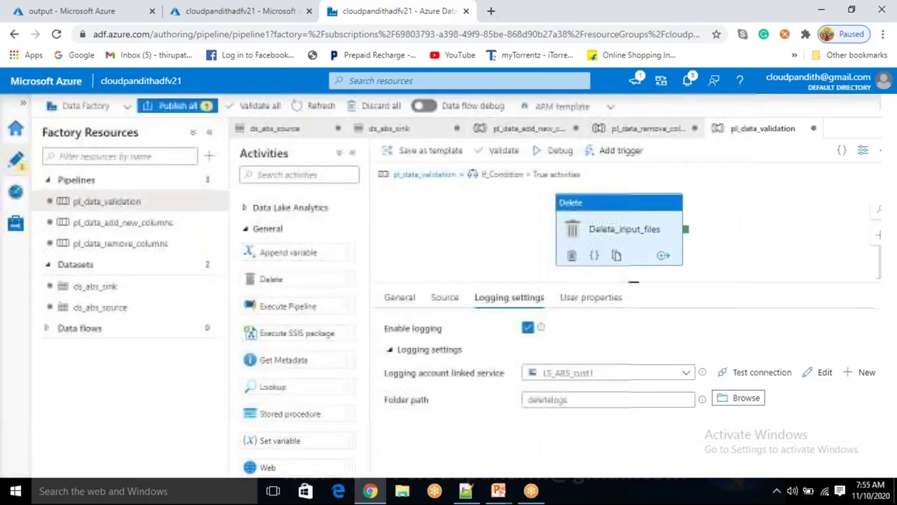
pyautogui.click(574, 401)
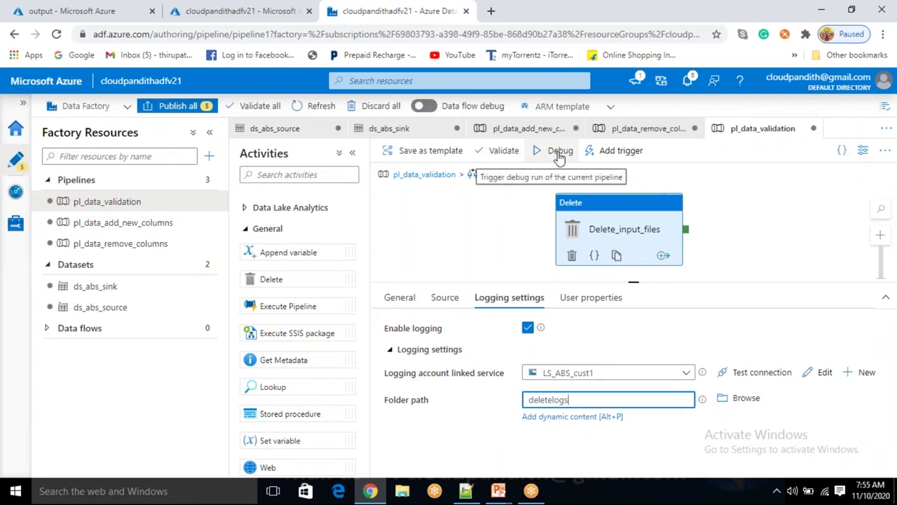
# - Switch to the PowerPoint data flow diagram and review the Copy, If and Delete activity stages, including the True and False branches
pyautogui.click(673, 14)
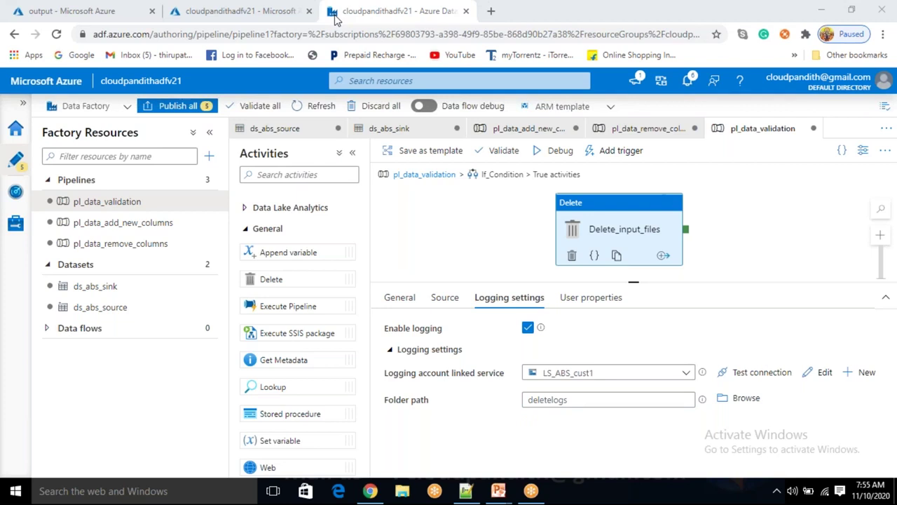
pyautogui.hotkey('alt', 'Tab')
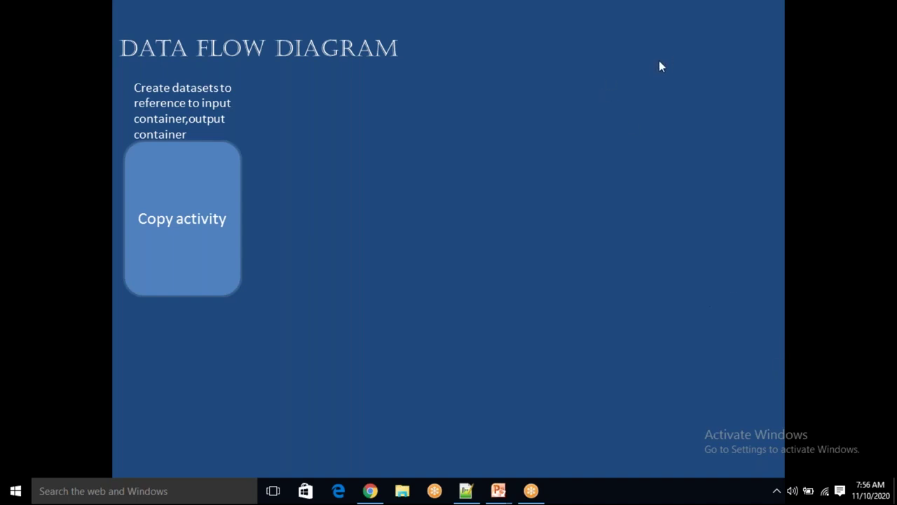
pyautogui.click(474, 200)
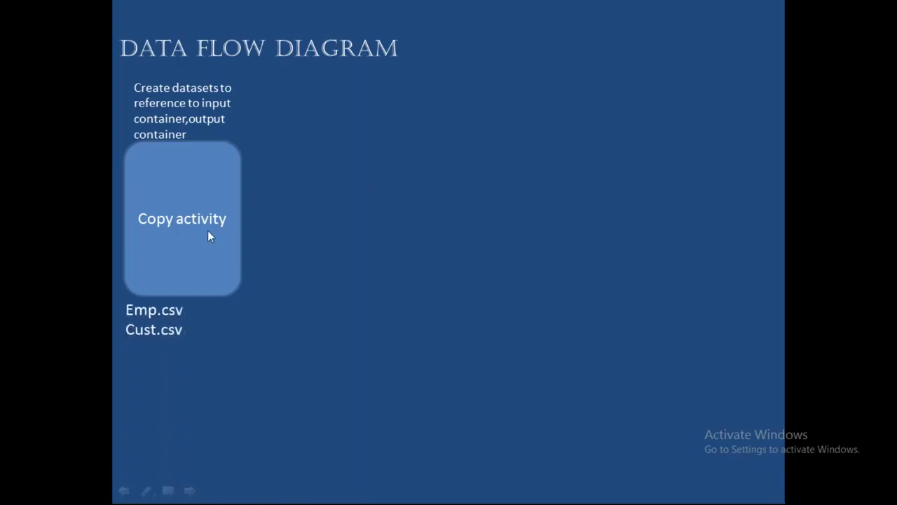
pyautogui.click(201, 350)
pyautogui.click(195, 260)
pyautogui.click(203, 303)
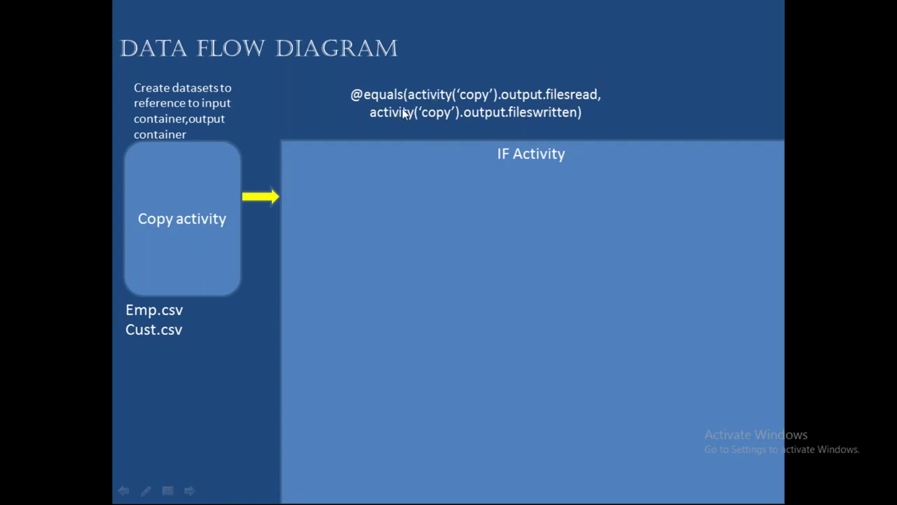
pyautogui.click(479, 155)
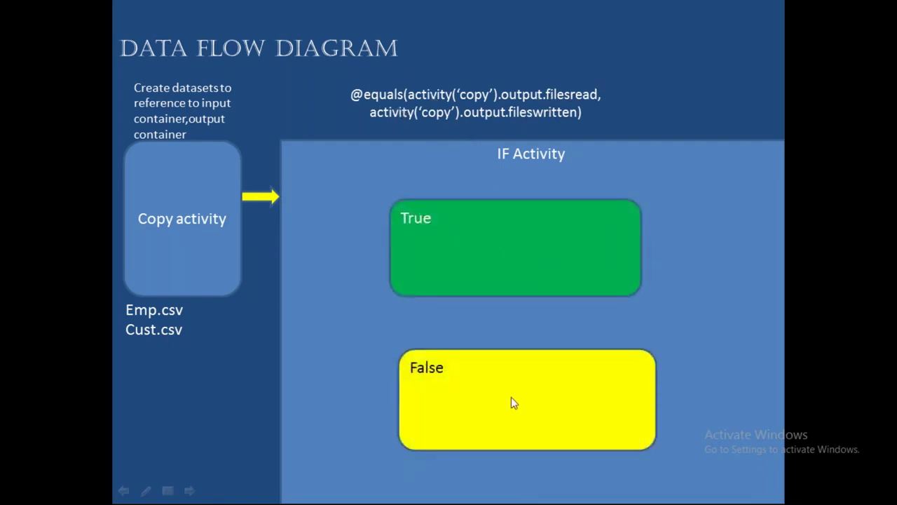
pyautogui.click(502, 216)
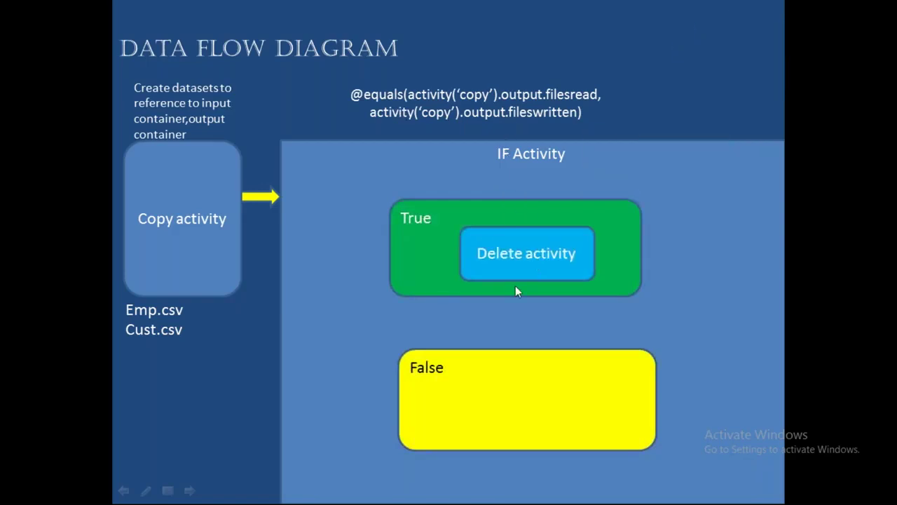
pyautogui.click(504, 278)
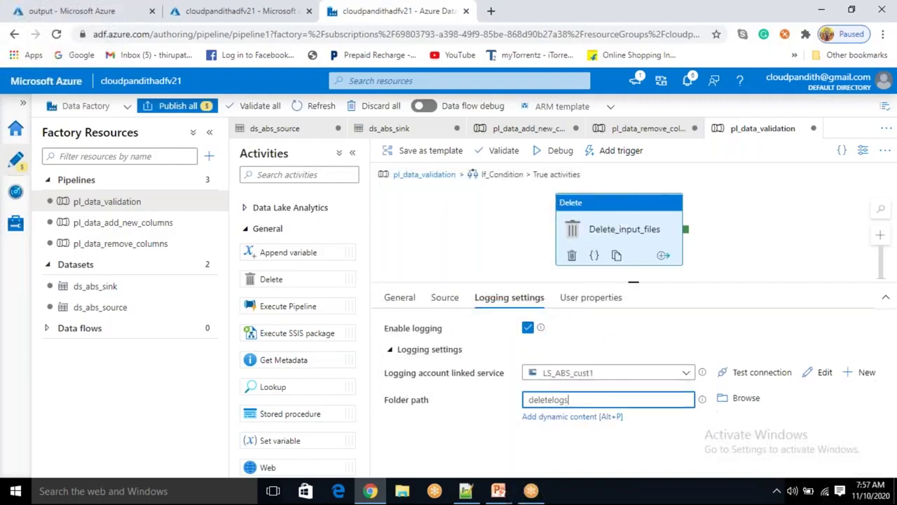
# - Add a Wait activity to the False case of If_Condition and set its wait time to 10 seconds
pyautogui.click(441, 179)
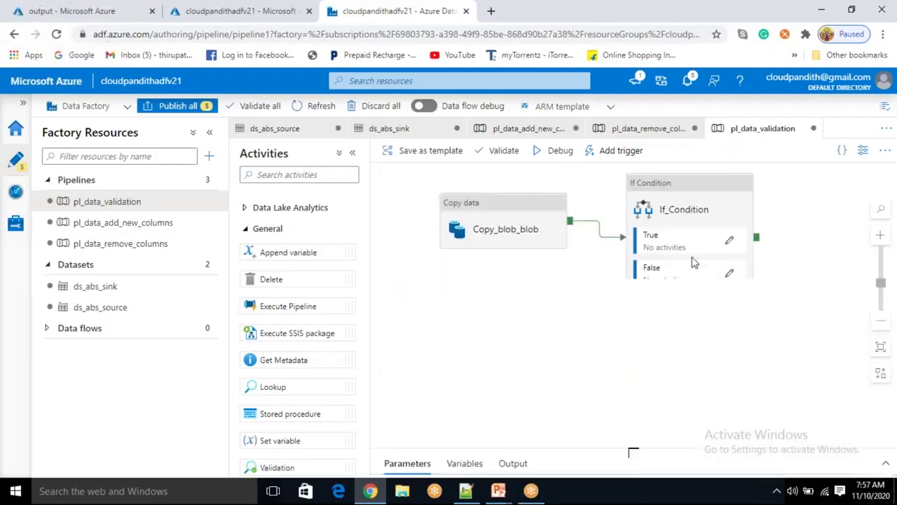
pyautogui.click(728, 273)
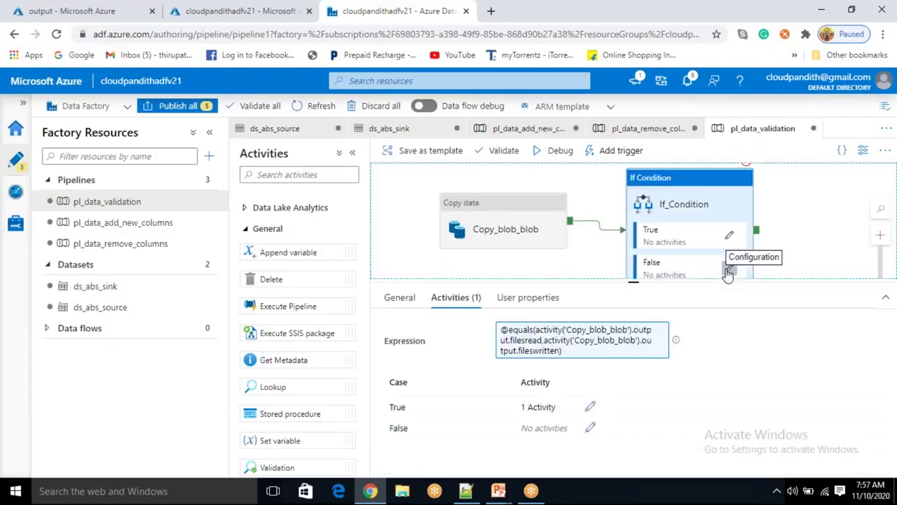
pyautogui.click(730, 271)
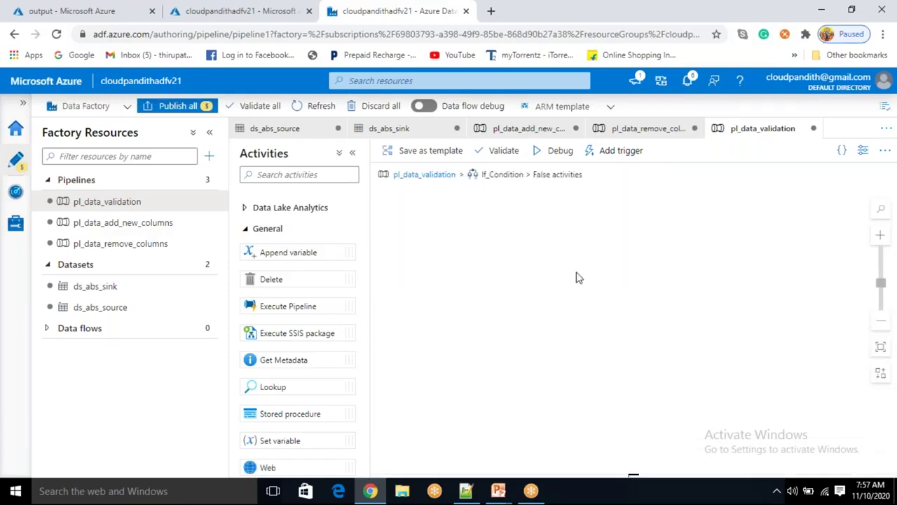
pyautogui.scroll(-3, 274, 378)
pyautogui.moveTo(284, 354); pyautogui.dragTo(617, 261)
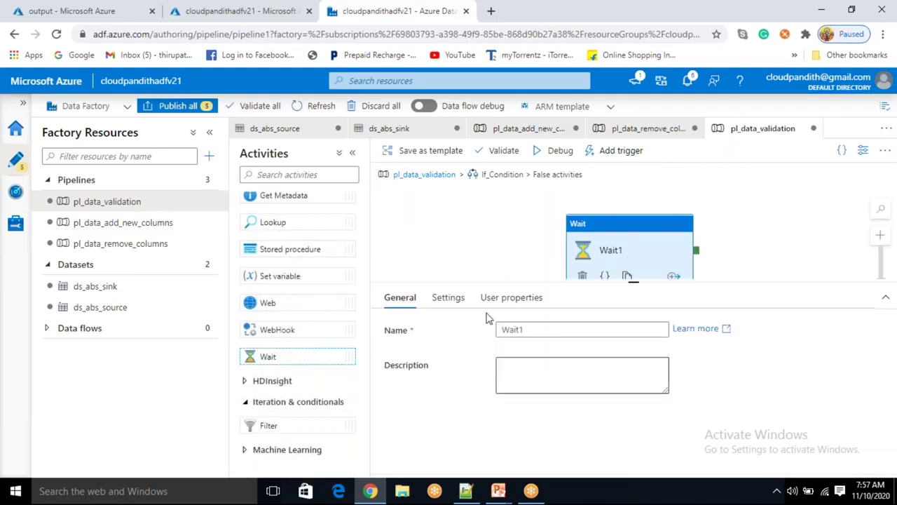
pyautogui.click(446, 297)
pyautogui.click(537, 329)
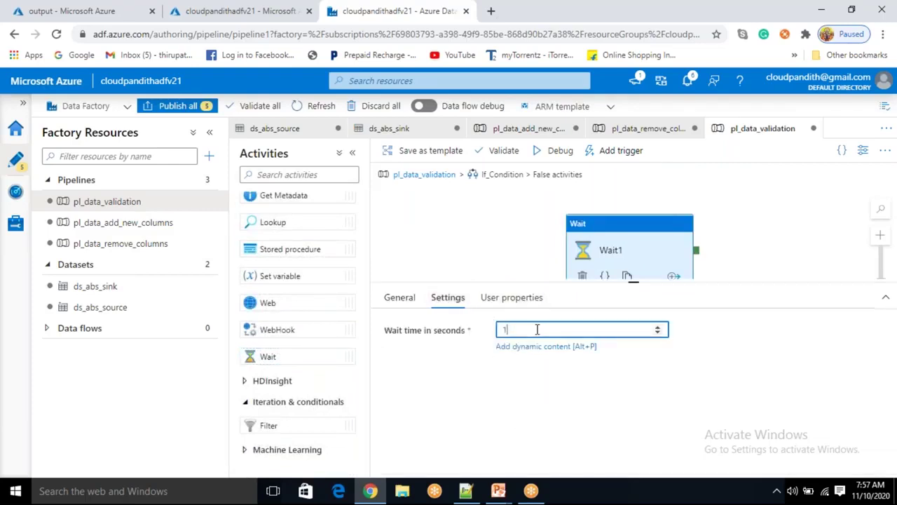
pyautogui.write('0')
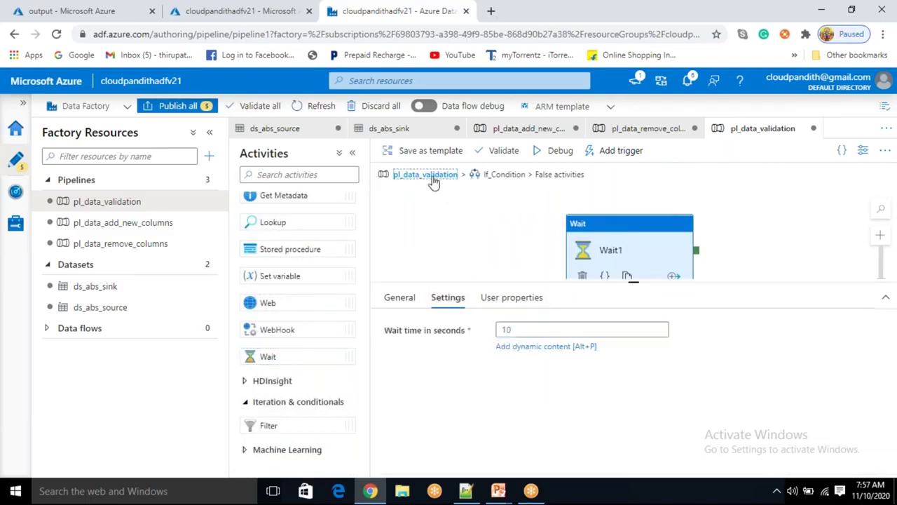
# - Return to the top level of pl_data_validation, start a debug run and refresh its activity output
pyautogui.click(426, 176)
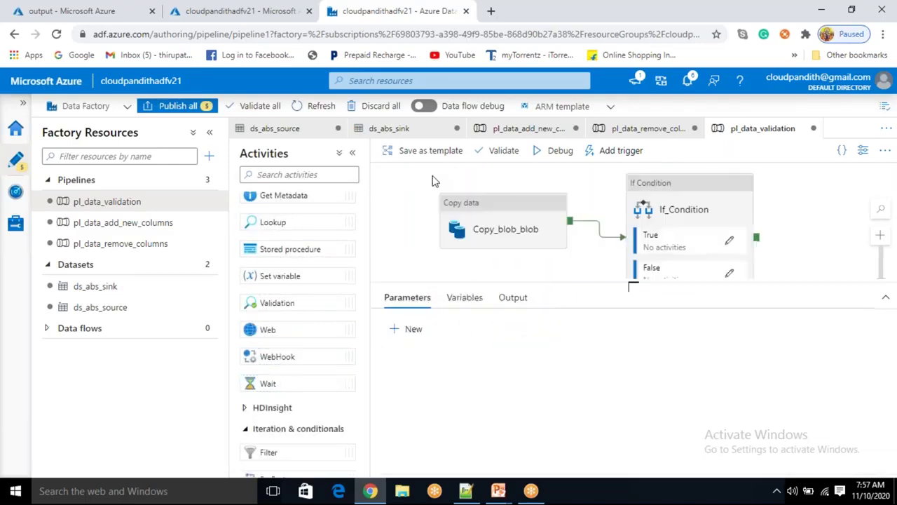
pyautogui.click(560, 158)
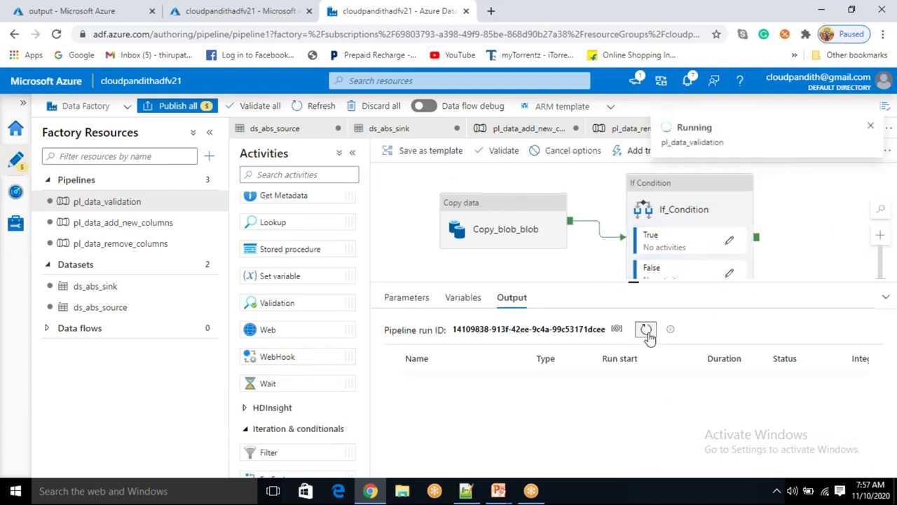
pyautogui.click(646, 330)
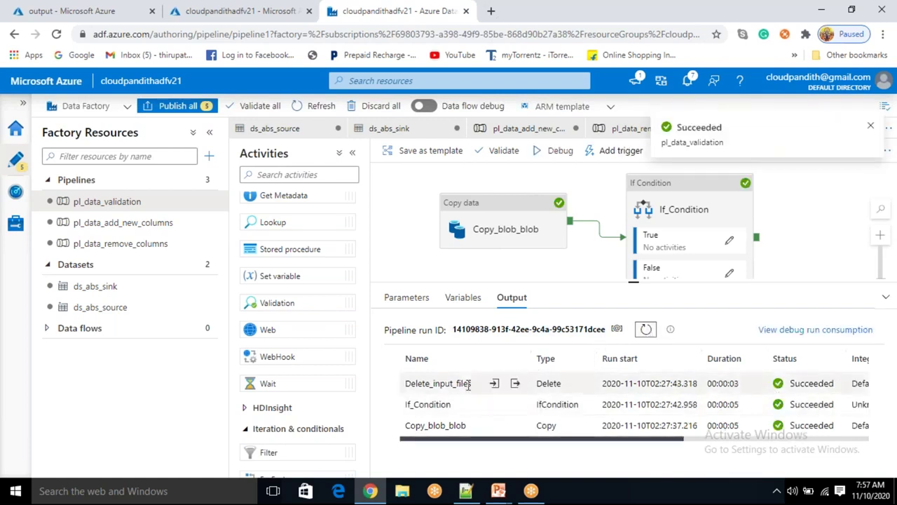
# - Refresh the output container in the Azure portal and check the modified times of cust.csv and emp.csv
pyautogui.click(81, 11)
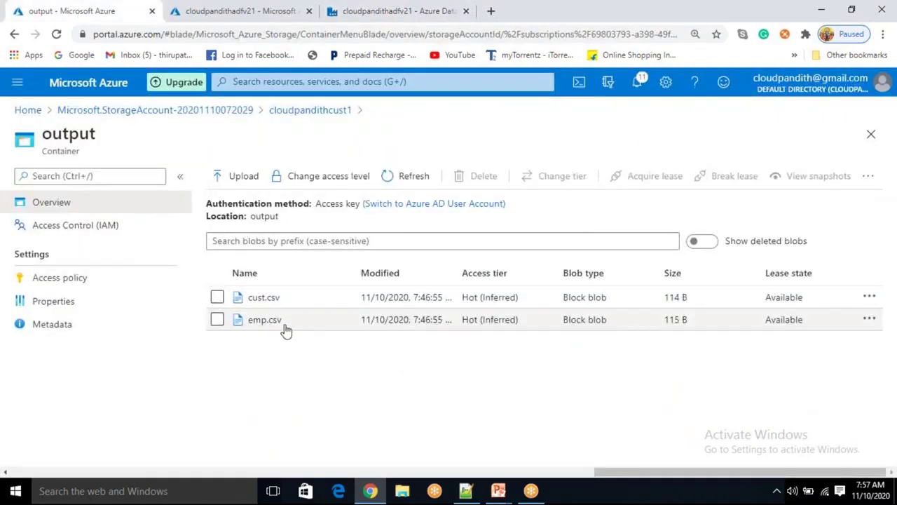
pyautogui.click(416, 179)
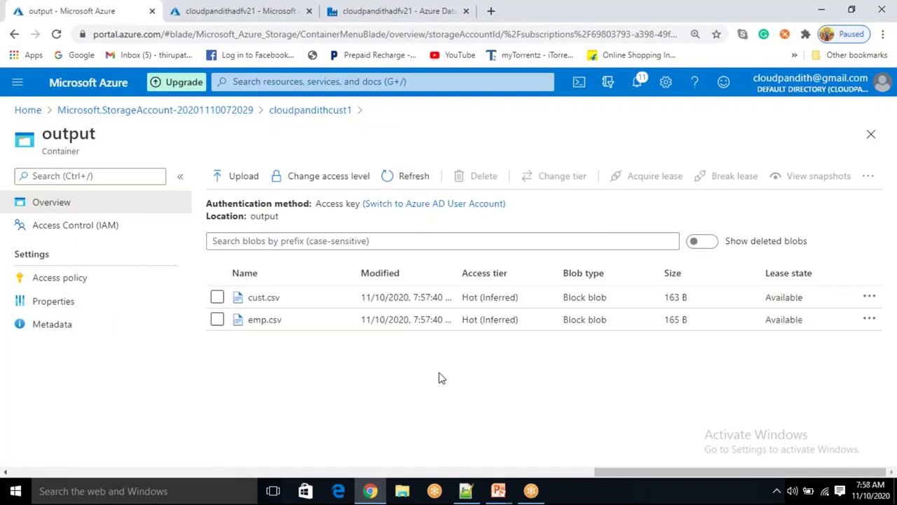
pyautogui.moveTo(414, 295); pyautogui.dragTo(434, 320)
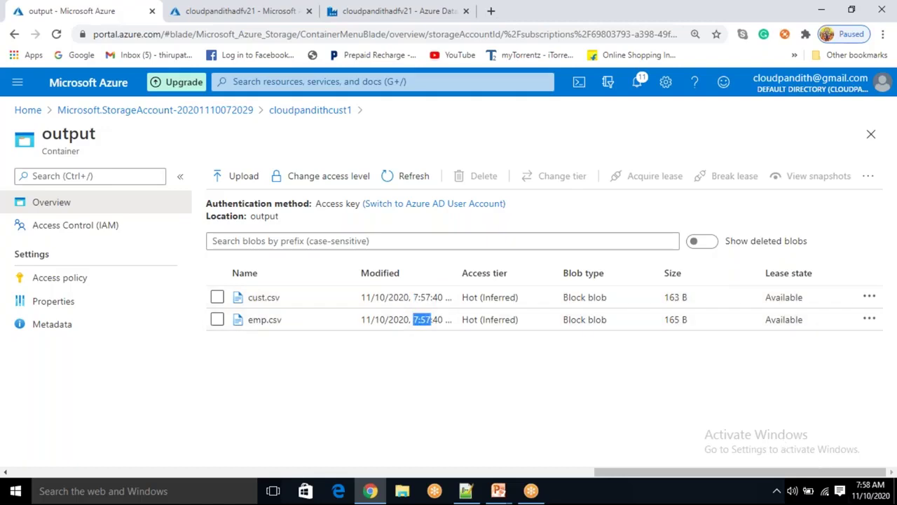
pyautogui.click(415, 294)
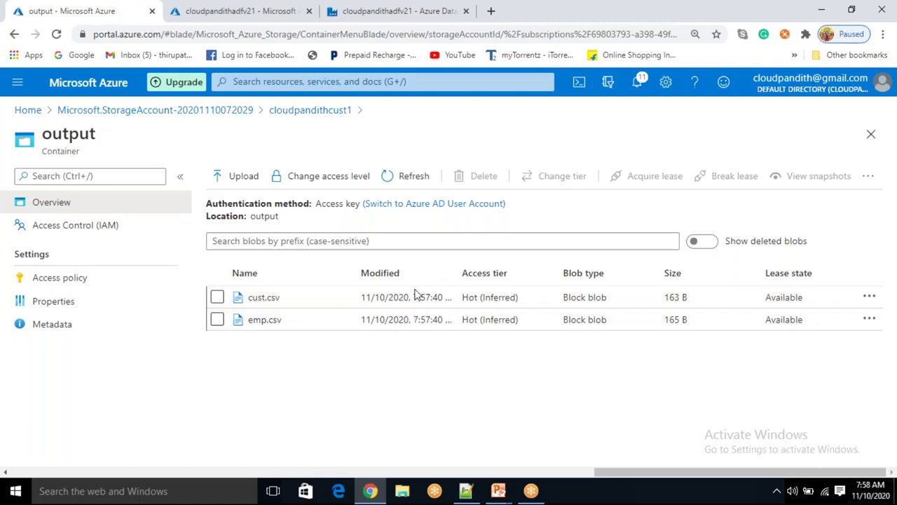
# - Check the input container of cloudpandithcust1 for remaining files and return to the container list
pyautogui.click(330, 113)
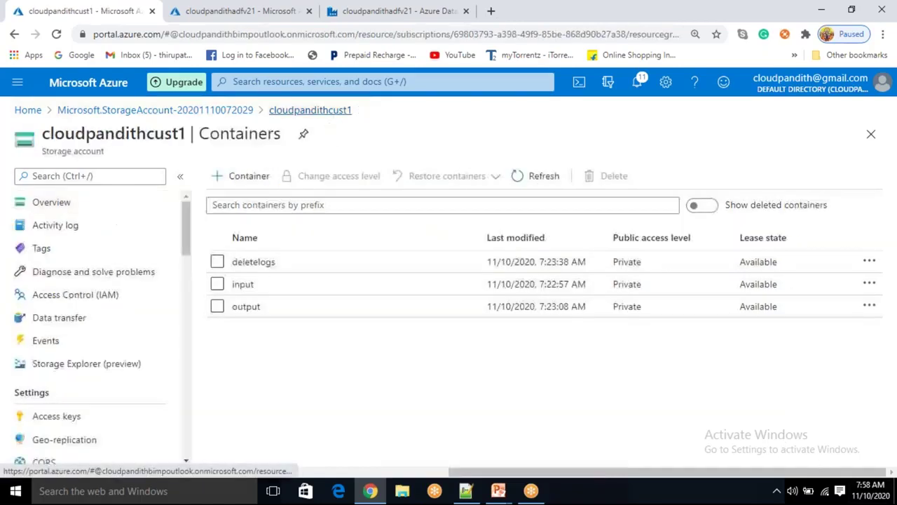
pyautogui.click(288, 286)
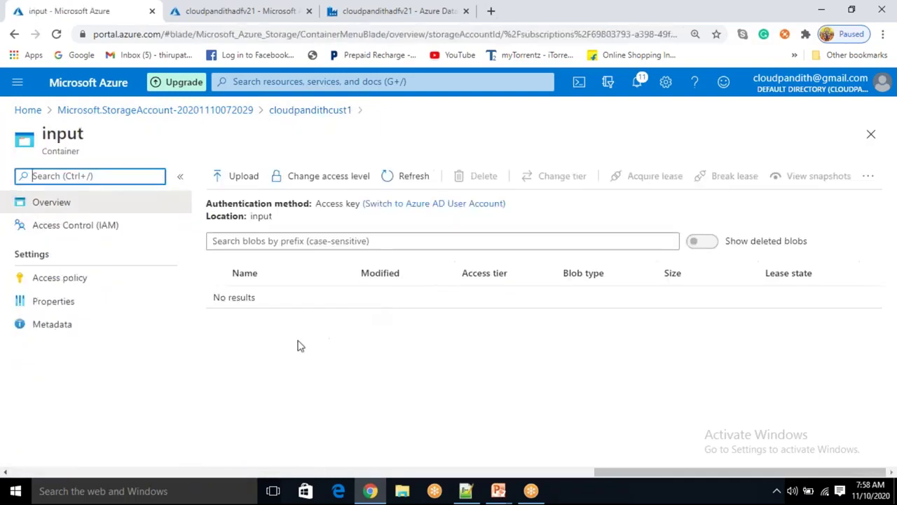
pyautogui.click(345, 116)
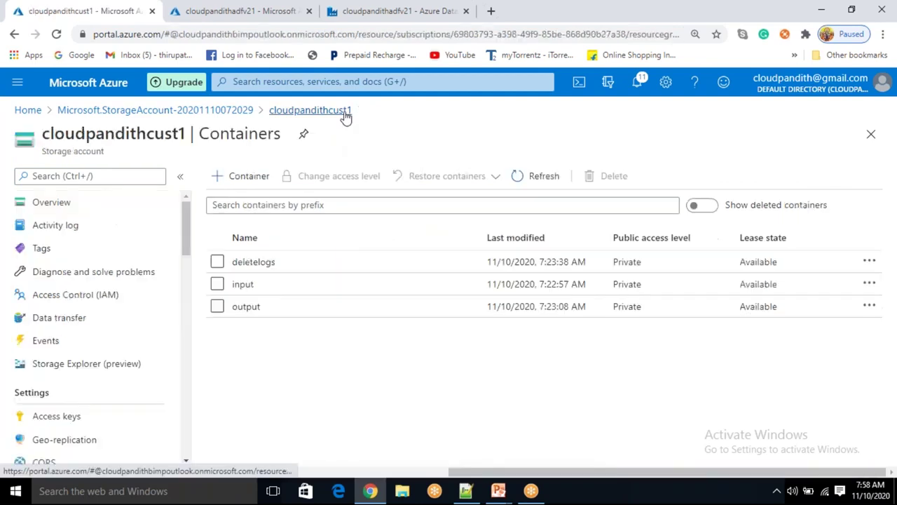
# - Open the CSV log inside the deletelogs container's run folder and review the deletion status of cust.csv and emp.csv
pyautogui.click(287, 265)
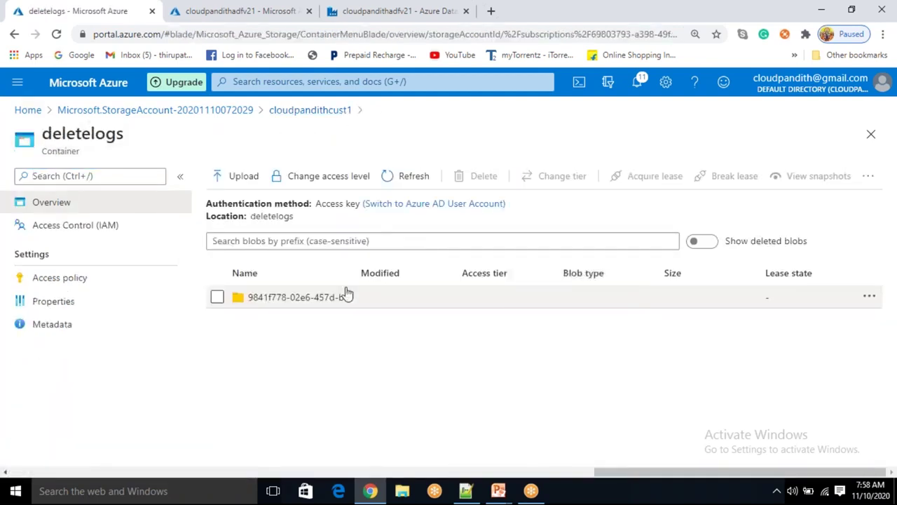
pyautogui.click(326, 298)
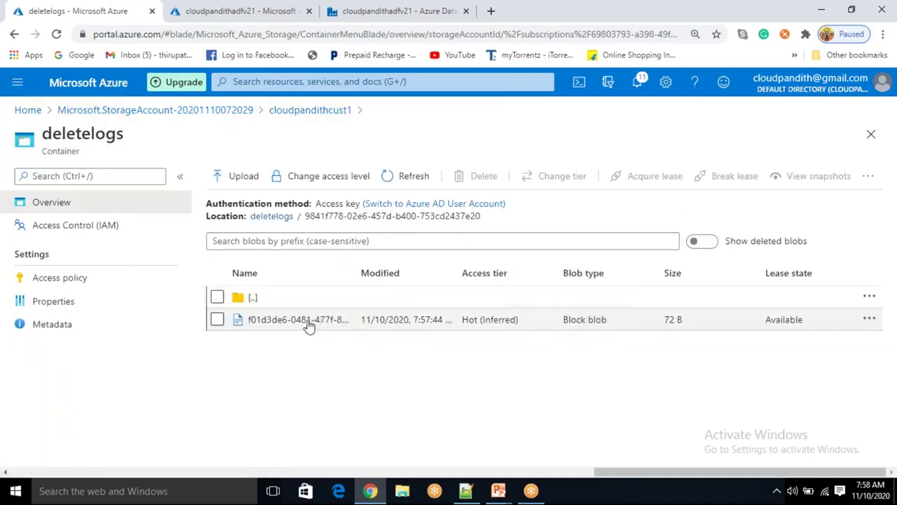
pyautogui.click(309, 325)
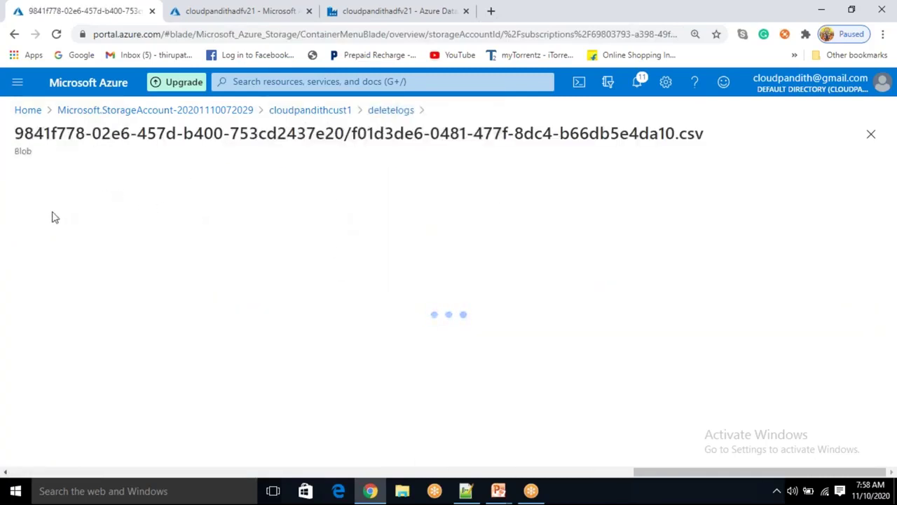
pyautogui.click(204, 213)
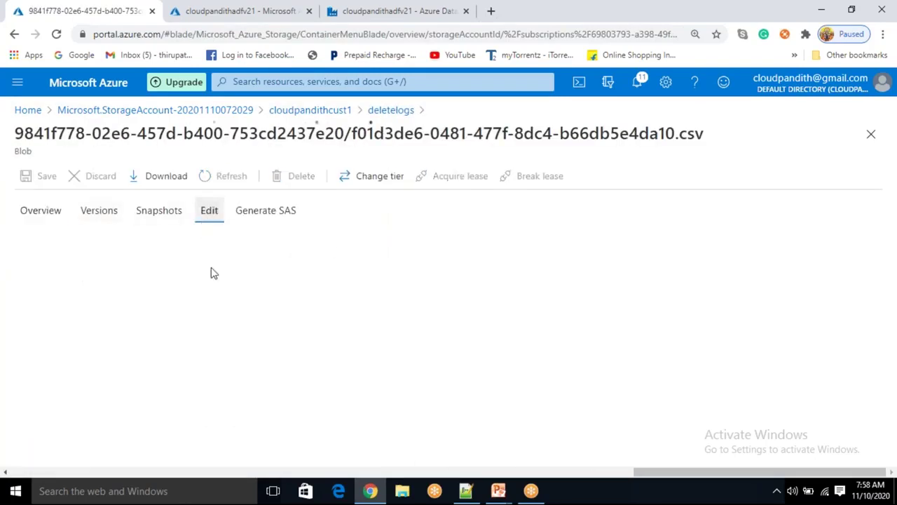
pyautogui.click(160, 395)
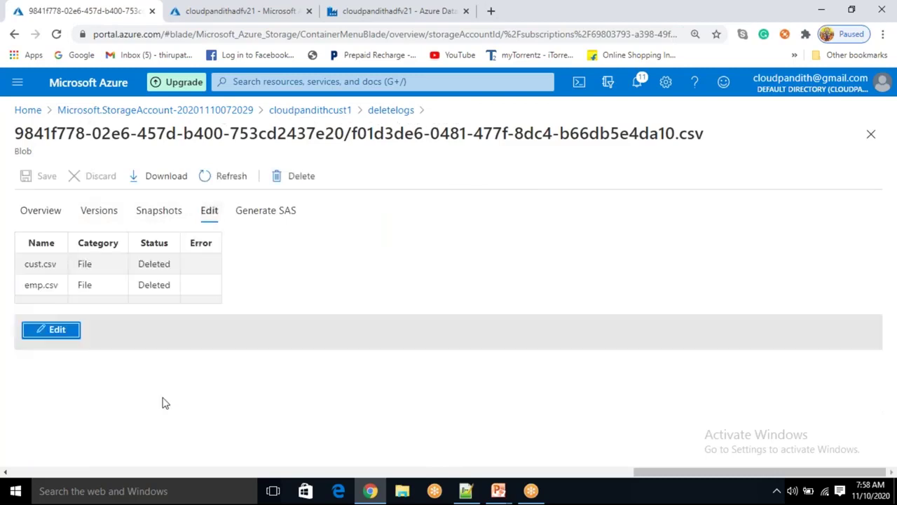
pyautogui.moveTo(26, 264); pyautogui.dragTo(78, 265)
pyautogui.moveTo(37, 285); pyautogui.dragTo(157, 283)
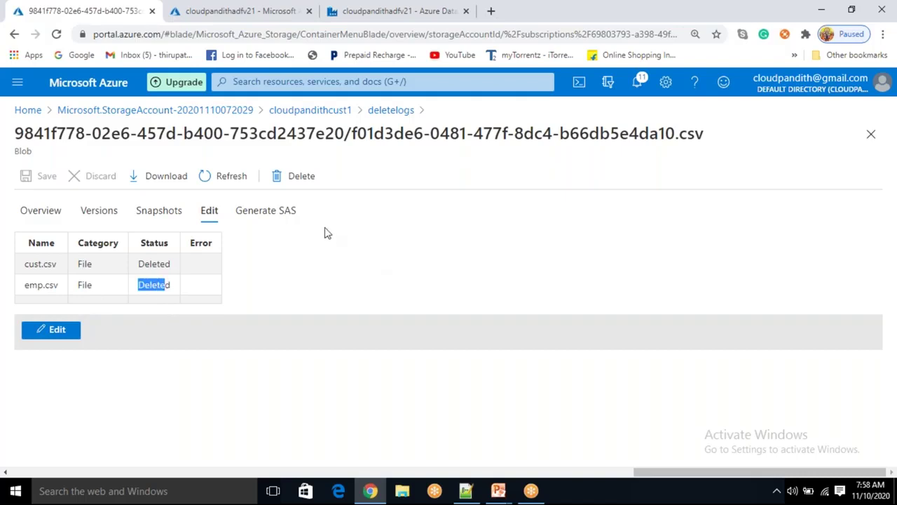
# - Delete the log CSV from its folder in deletelogs and check the container's contents
pyautogui.click(375, 114)
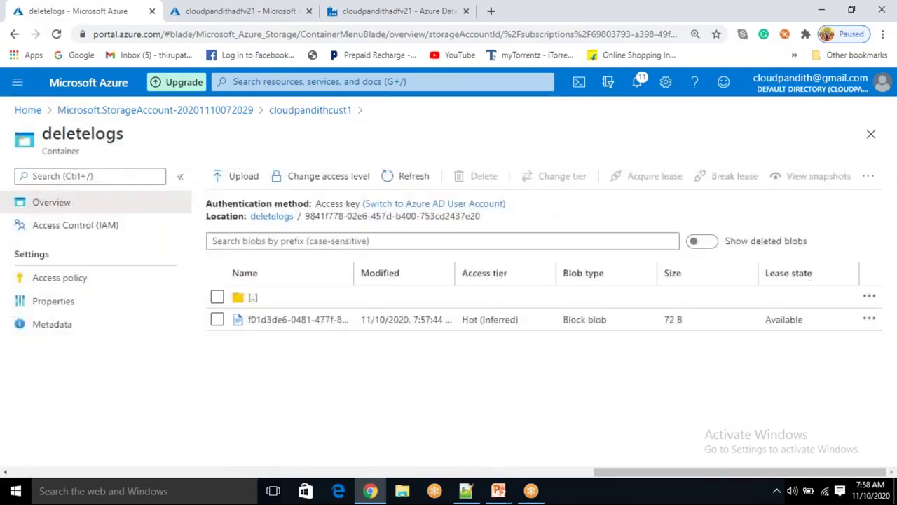
pyautogui.click(217, 320)
pyautogui.click(474, 180)
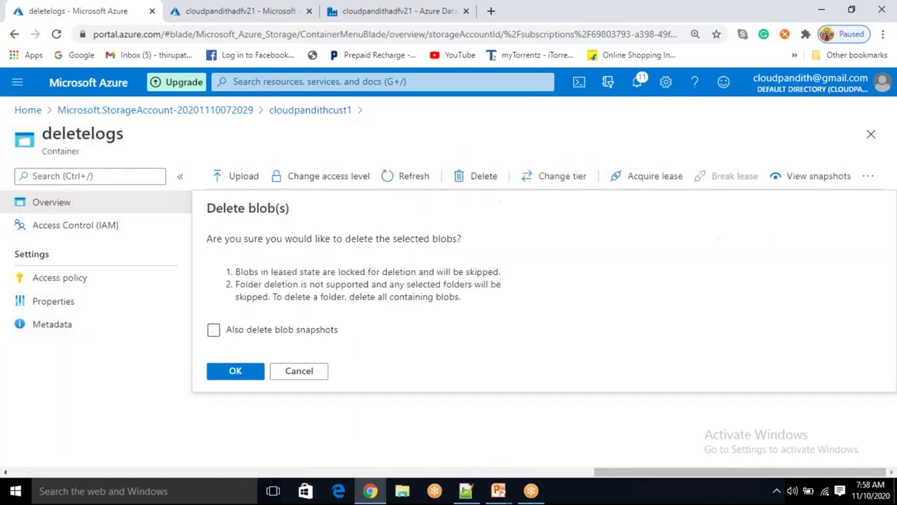
pyautogui.click(236, 371)
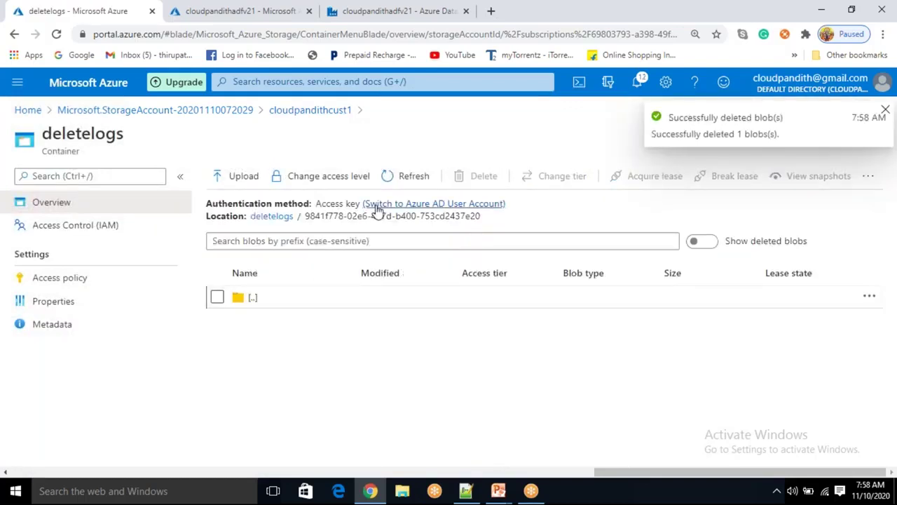
pyautogui.click(342, 116)
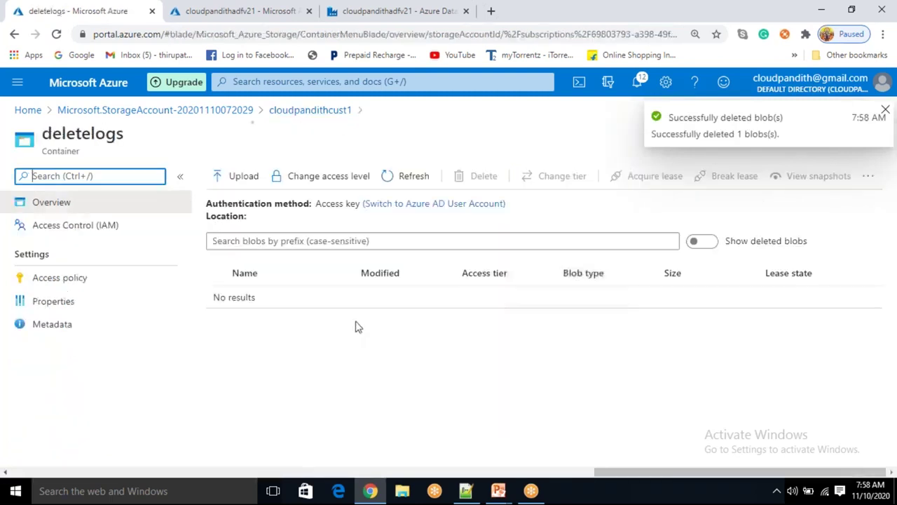
# - Delete the output container from the cloudpandithcust1 storage account
pyautogui.click(330, 114)
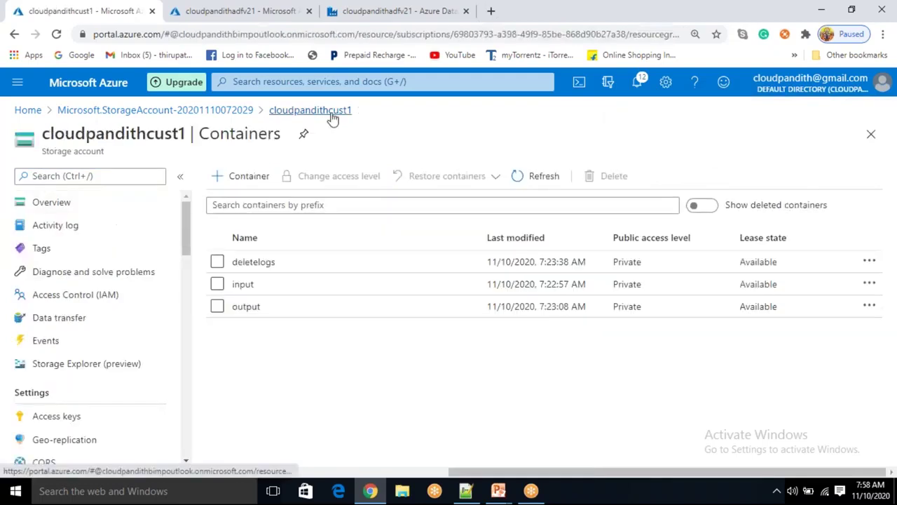
pyautogui.click(217, 306)
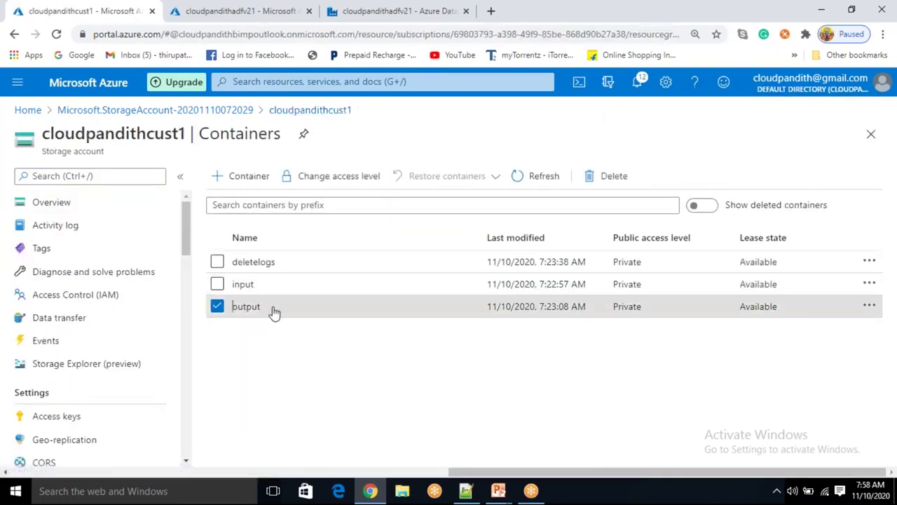
pyautogui.click(622, 181)
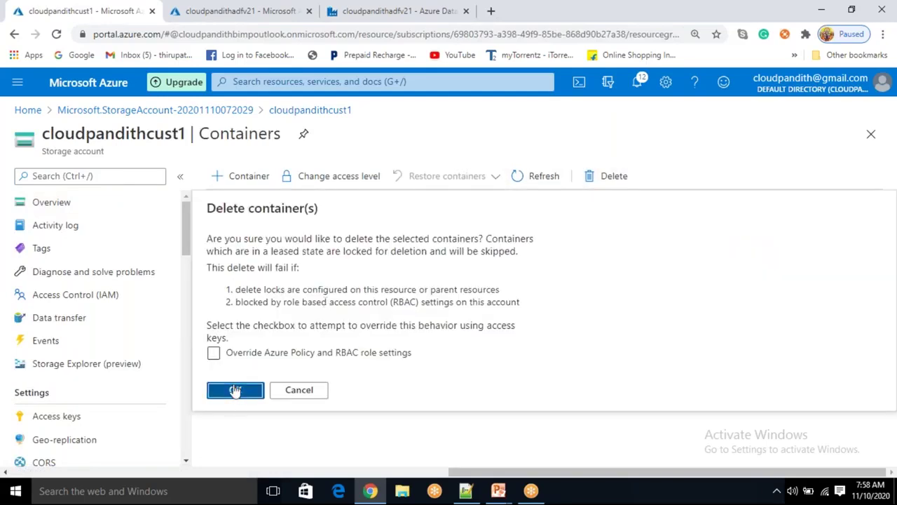
pyautogui.click(236, 390)
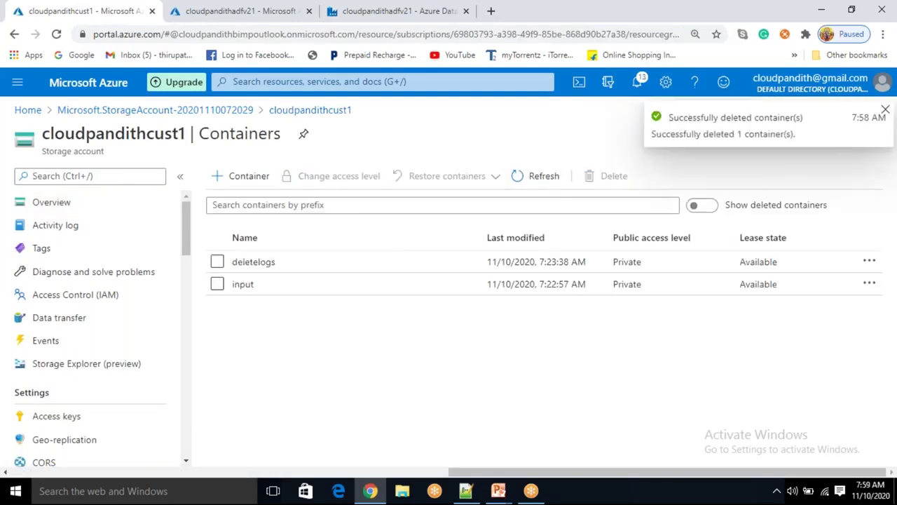
# - Upload cust.csv and emp.csv from the set-comma folder to the input container, then return to the container list
pyautogui.click(314, 288)
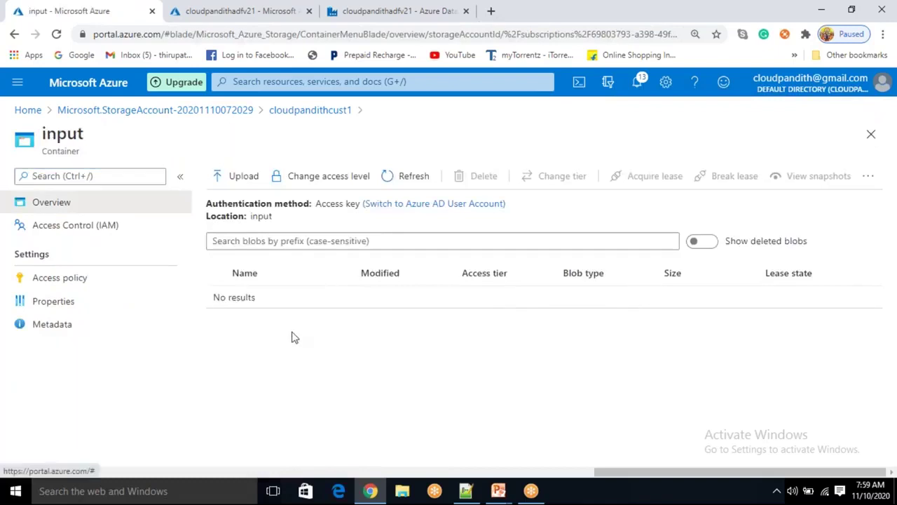
pyautogui.click(241, 180)
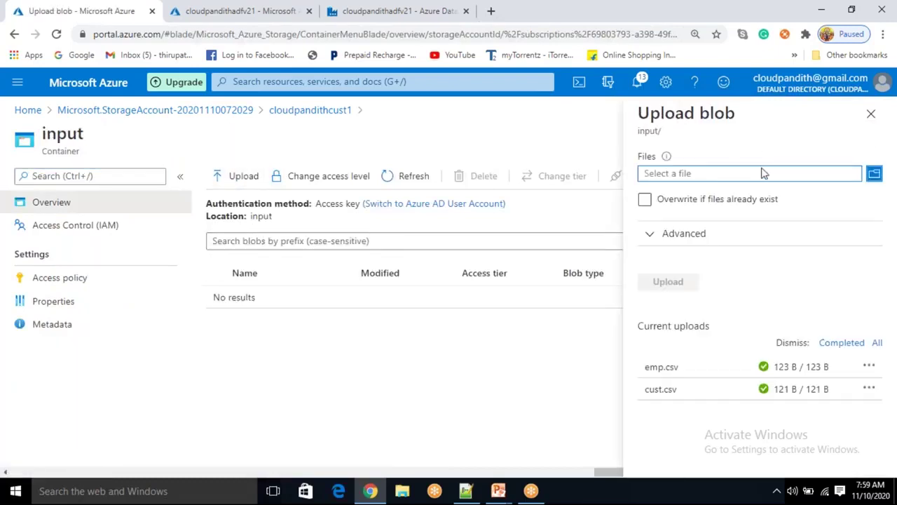
pyautogui.click(713, 173)
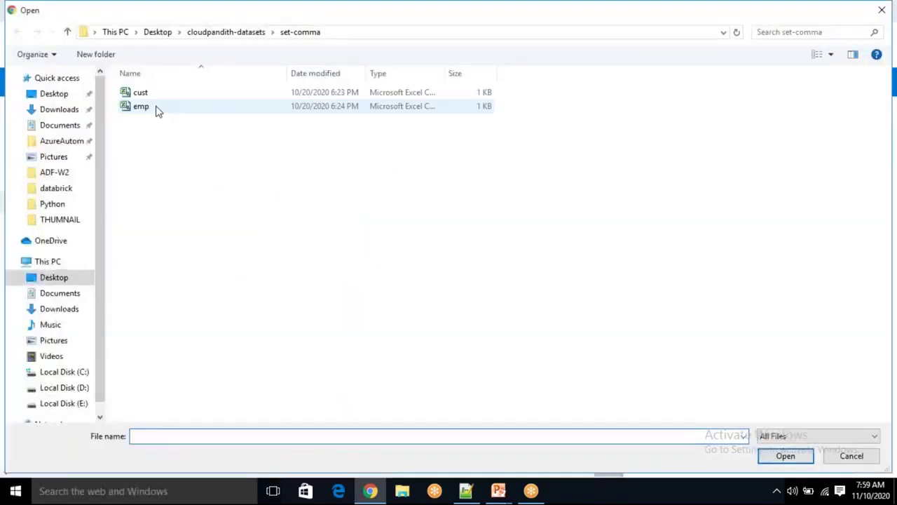
pyautogui.click(157, 108)
pyautogui.hotkey('ctrl', 'a')
pyautogui.click(796, 457)
pyautogui.click(671, 286)
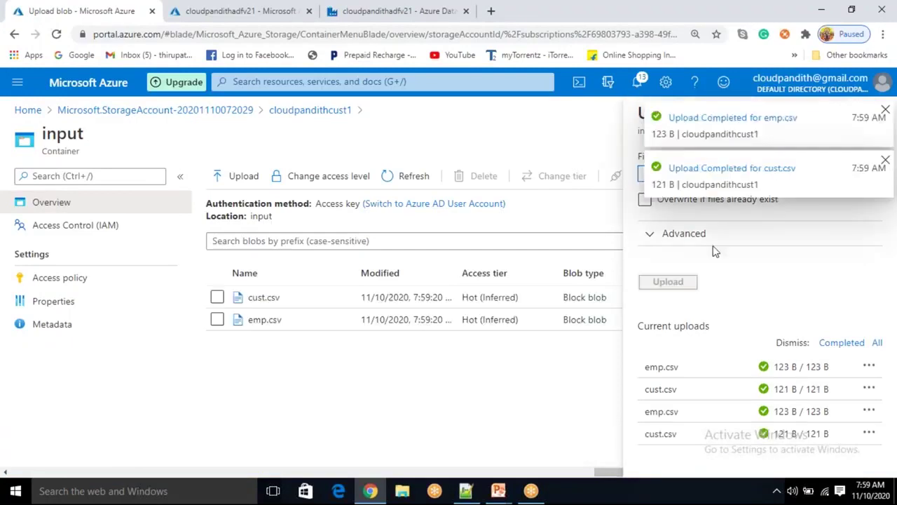
pyautogui.click(887, 162)
pyautogui.click(885, 112)
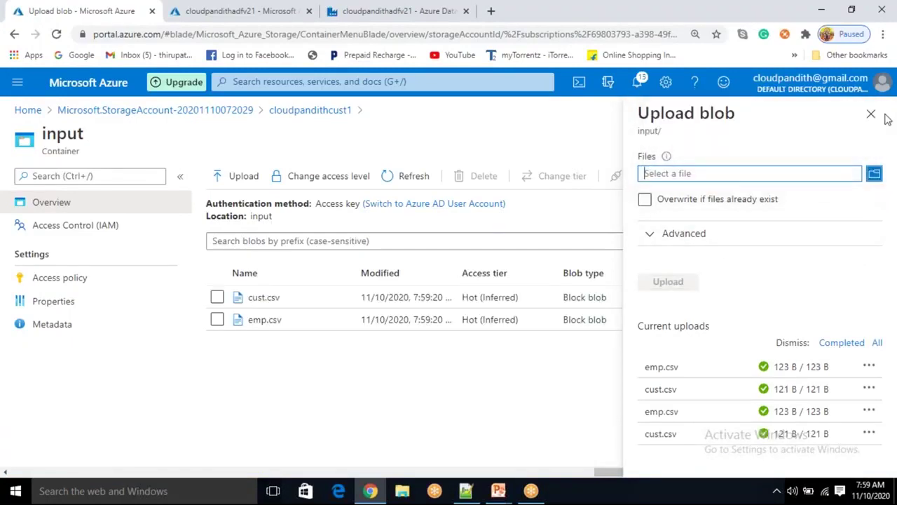
pyautogui.click(874, 114)
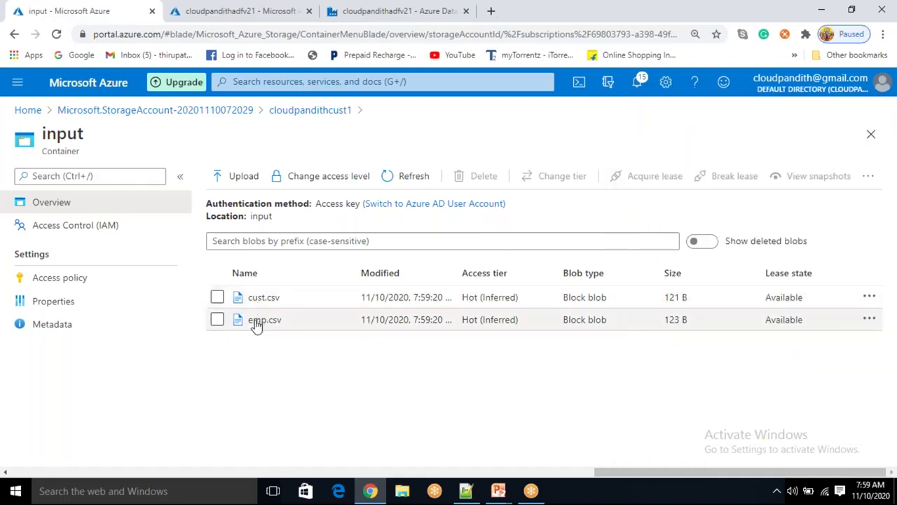
pyautogui.click(345, 113)
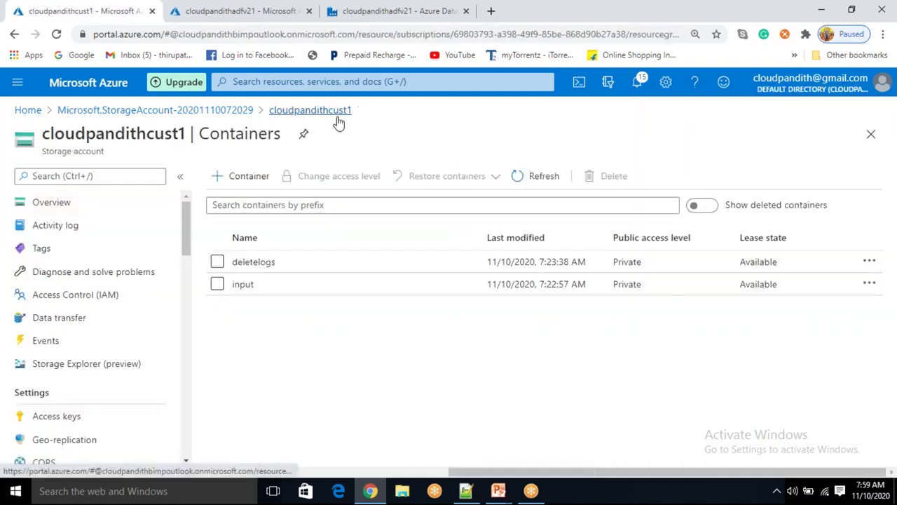
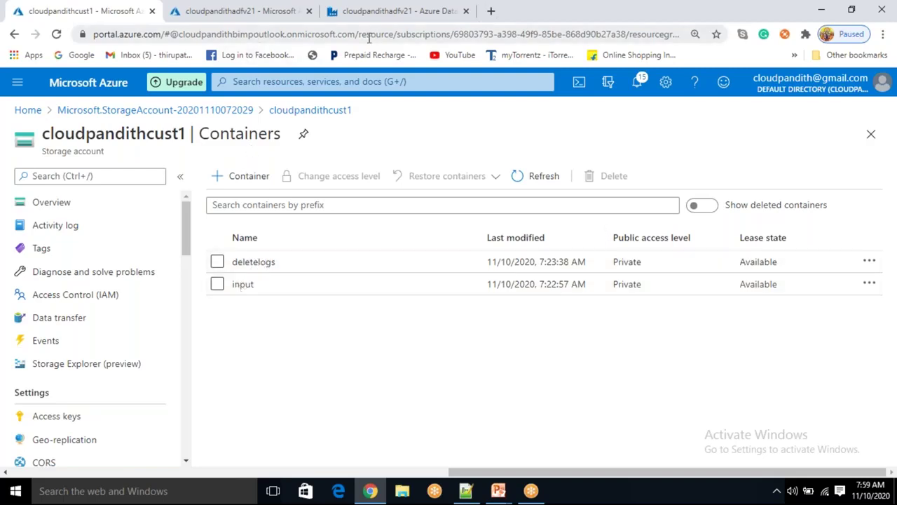
# - Switch to Azure Data Factory, start a debug run of pl_data_validation and refresh its output until all activities finish
pyautogui.click(382, 11)
pyautogui.click(550, 156)
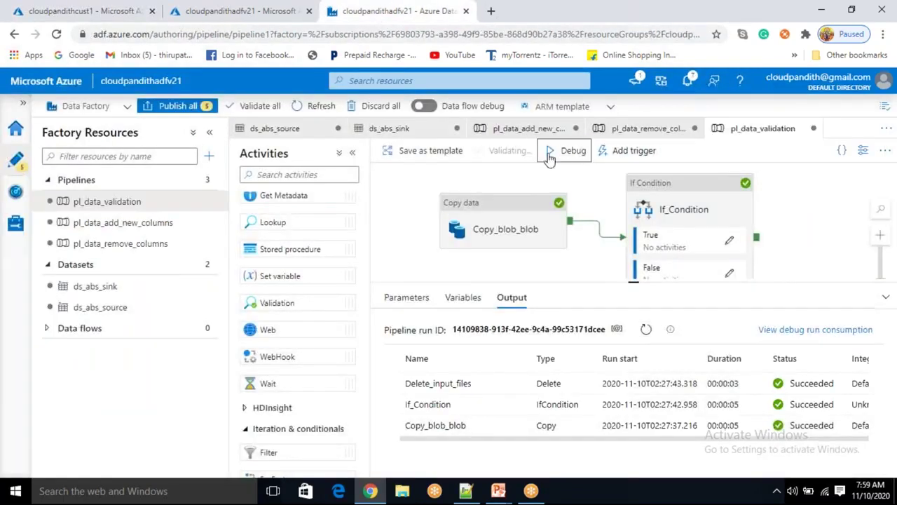
pyautogui.click(646, 335)
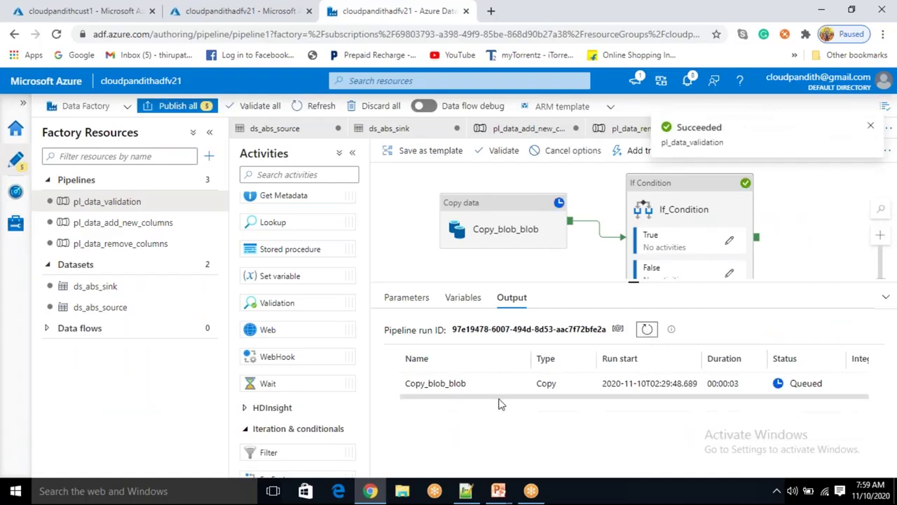
pyautogui.click(647, 329)
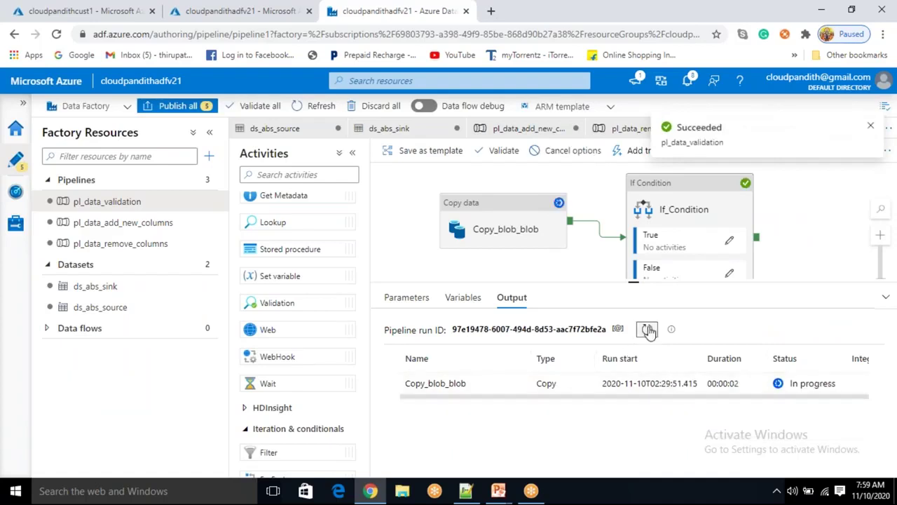
pyautogui.click(650, 332)
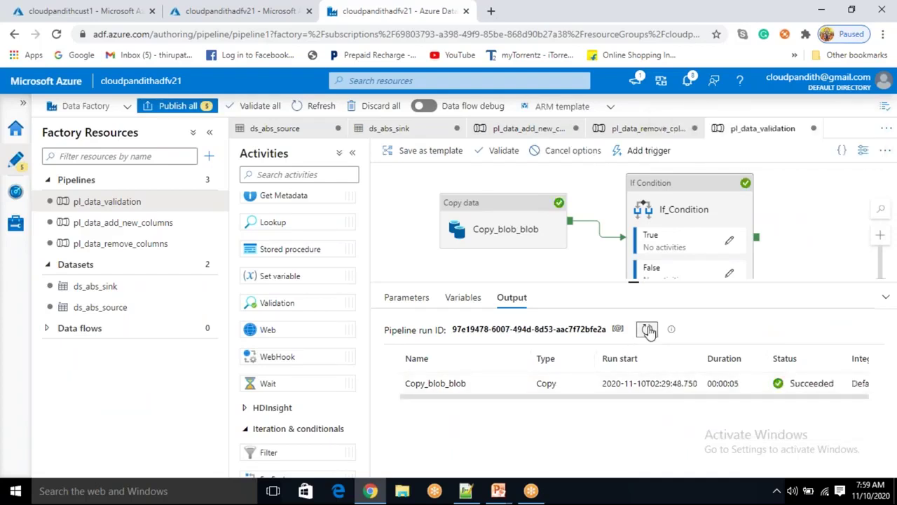
pyautogui.click(648, 330)
pyautogui.click(648, 331)
pyautogui.click(649, 330)
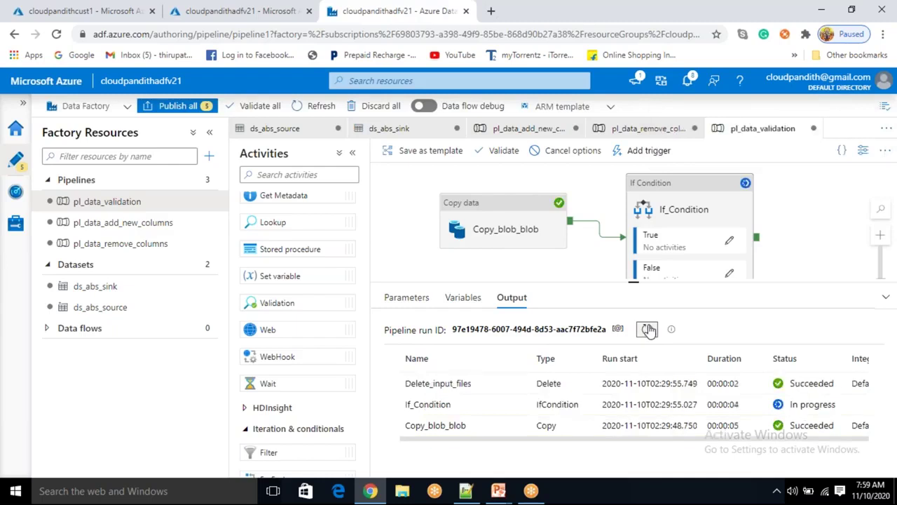
pyautogui.click(648, 330)
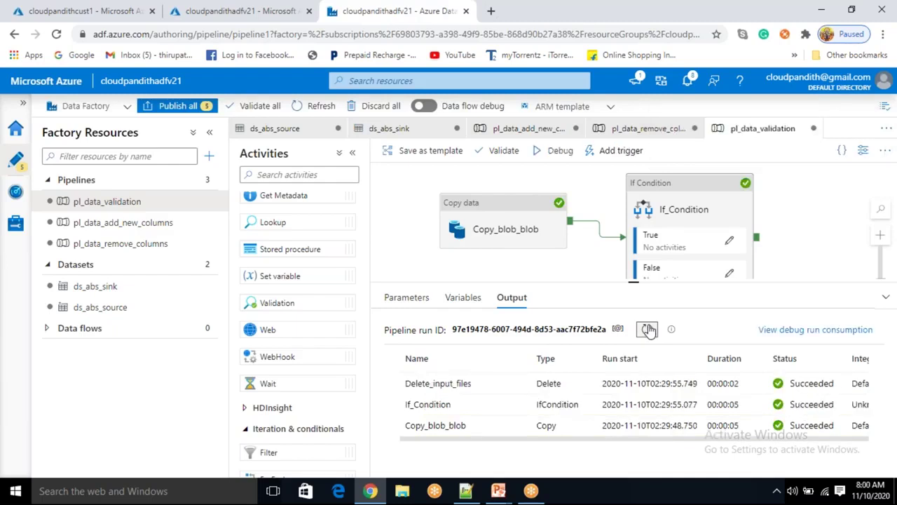
pyautogui.moveTo(599, 385)
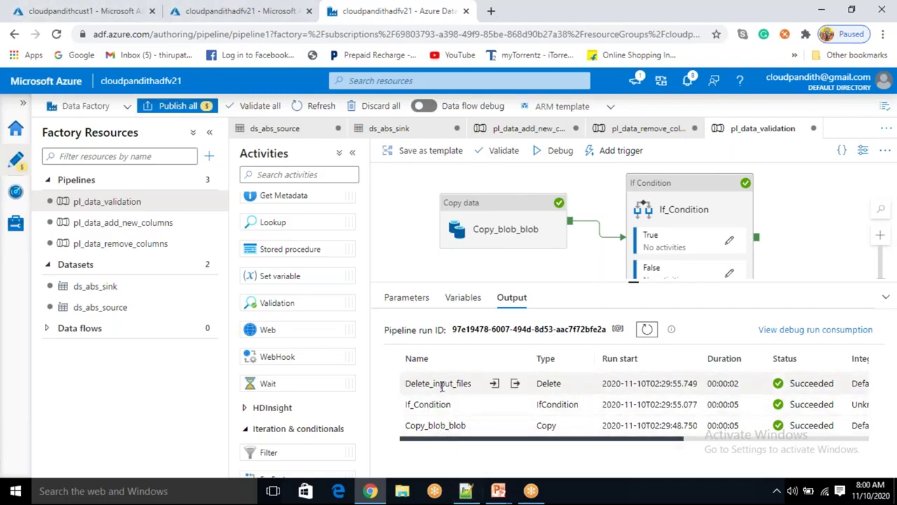
# - Switch back to the Azure portal and check the input container's contents following the debug run
pyautogui.click(21, 8)
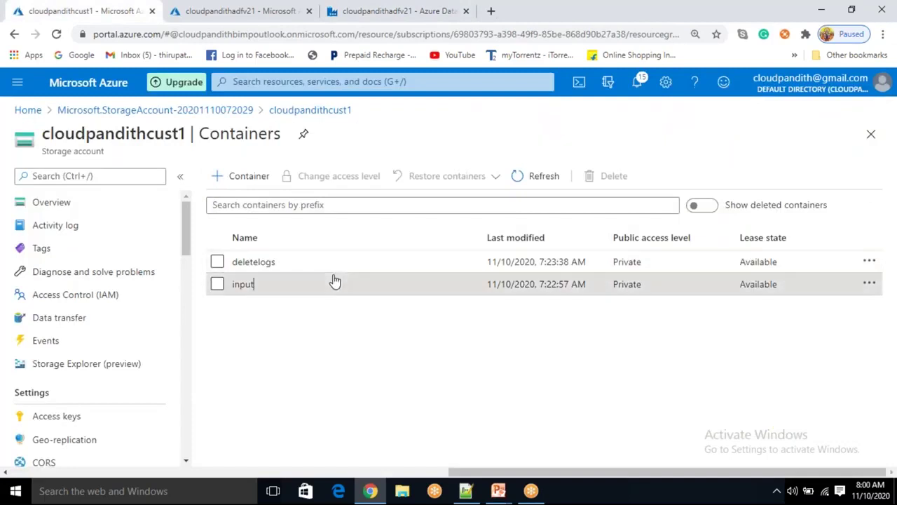
pyautogui.click(244, 284)
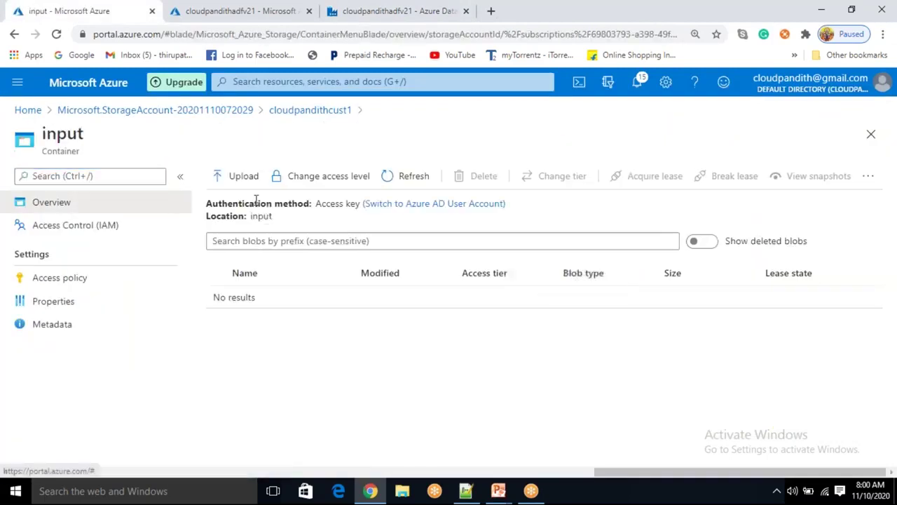
pyautogui.doubleClick(260, 216)
pyautogui.click(288, 338)
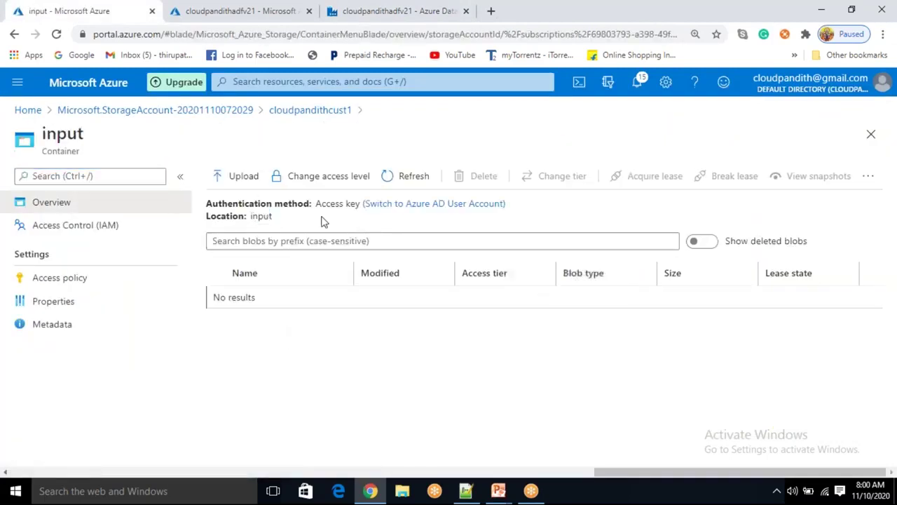
# - Refresh the container list of cloudpandithcust1 and check the files in the output container
pyautogui.click(317, 112)
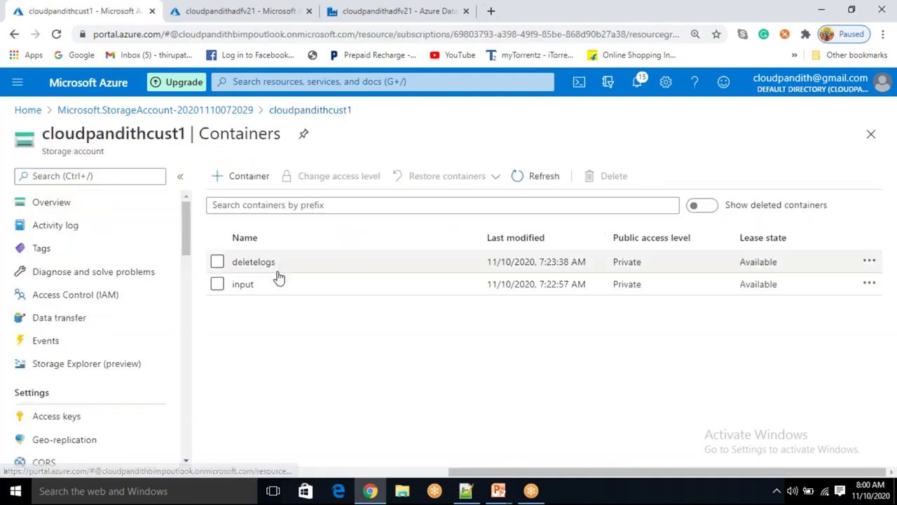
pyautogui.click(531, 176)
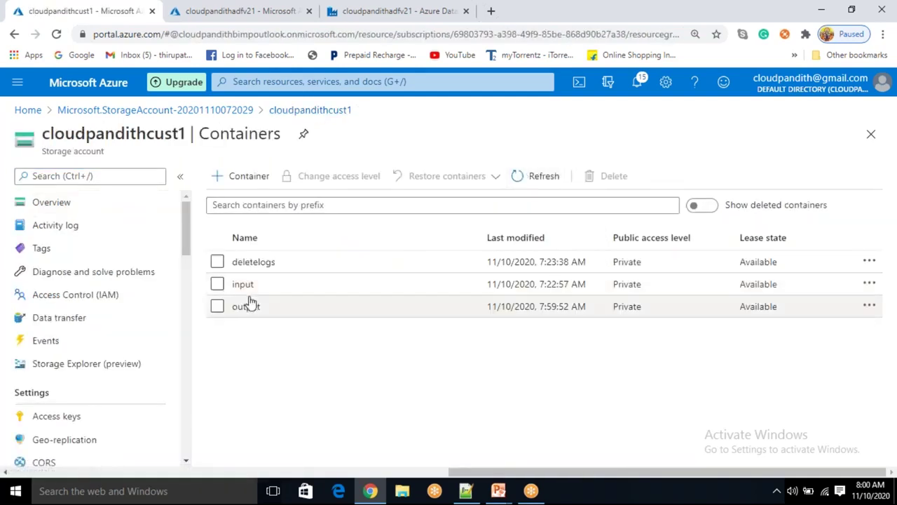
pyautogui.click(245, 306)
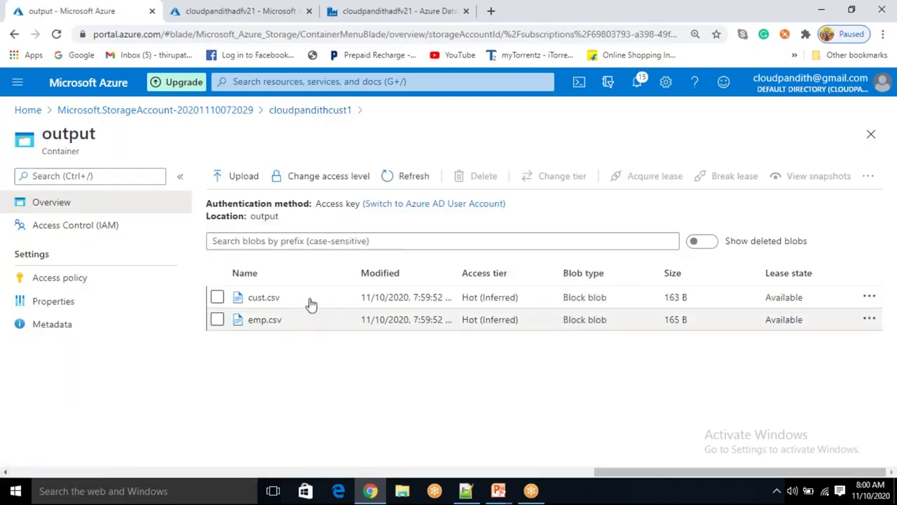
# - Examine the contents of the deletion log CSV in the deletelogs container's run folder, then return to the container list
pyautogui.click(314, 111)
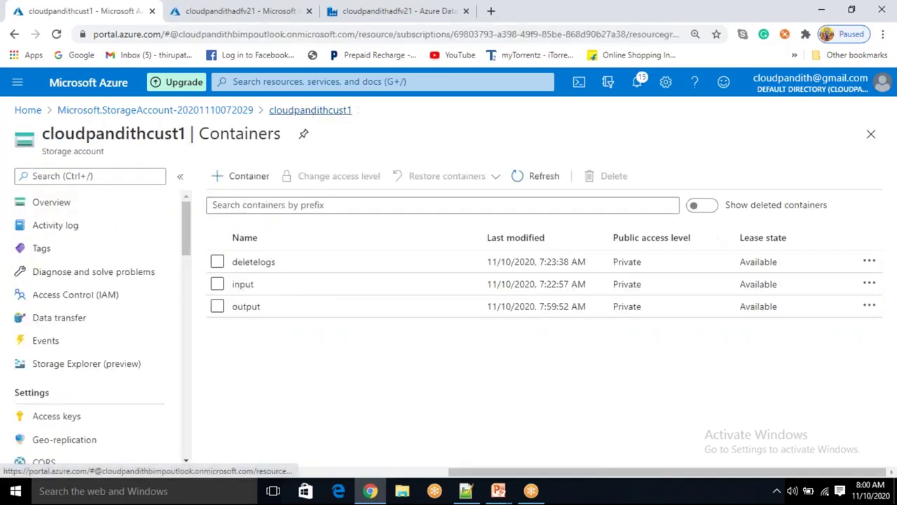
pyautogui.click(278, 265)
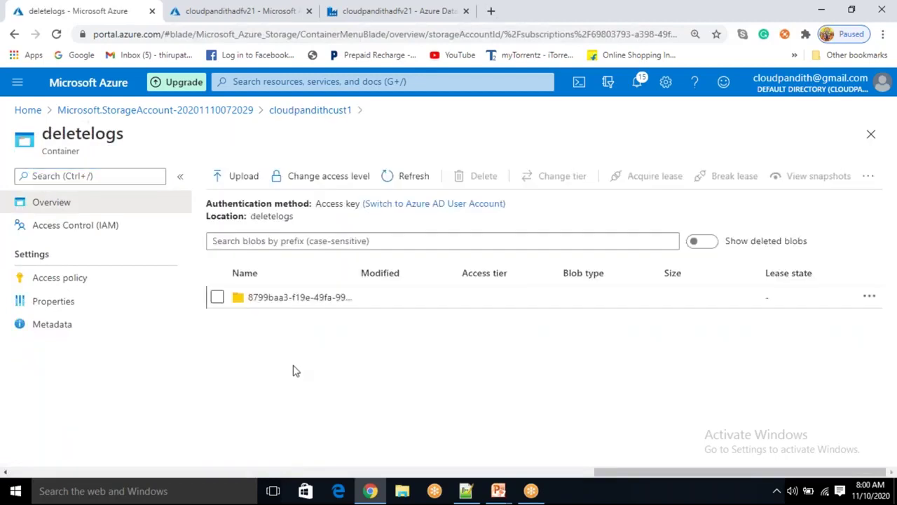
pyautogui.click(312, 298)
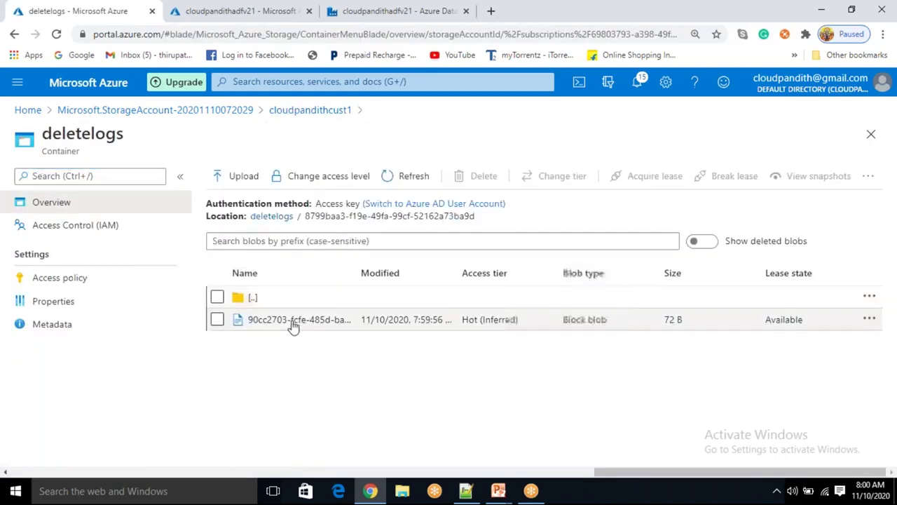
pyautogui.click(293, 322)
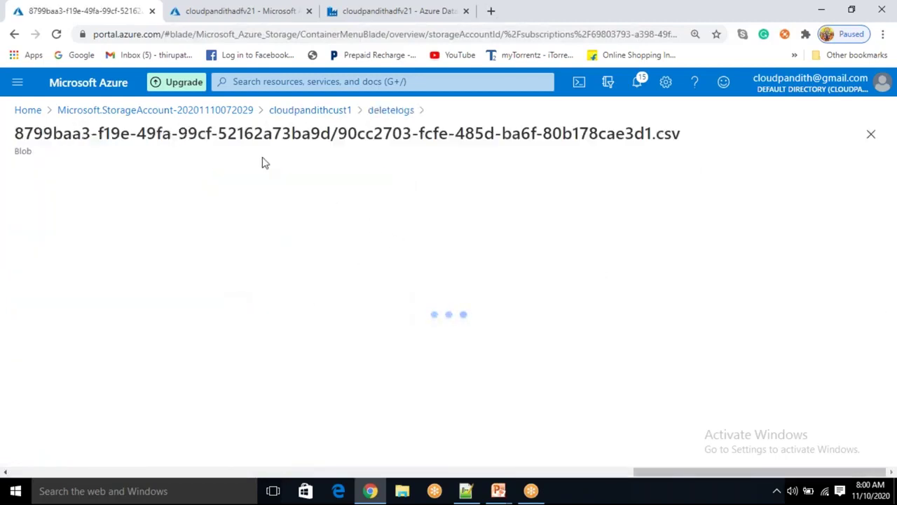
pyautogui.click(209, 210)
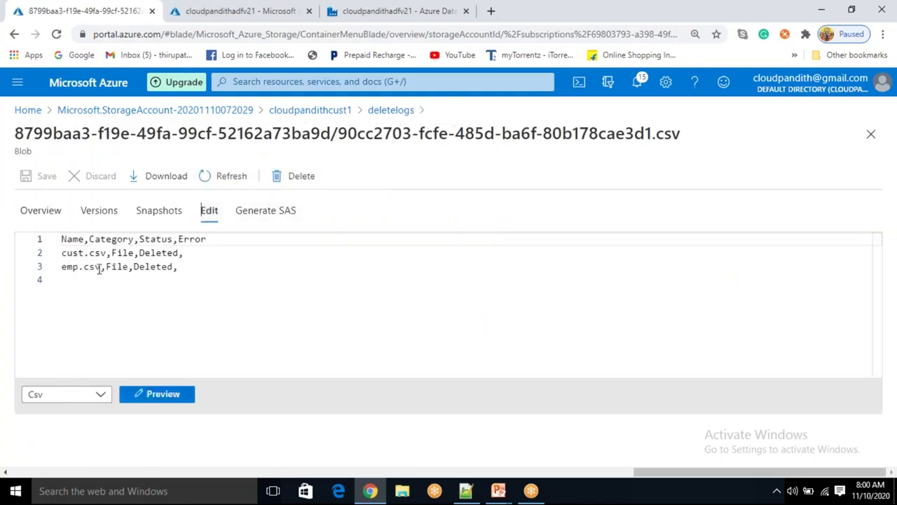
pyautogui.doubleClick(77, 257)
pyautogui.click(92, 298)
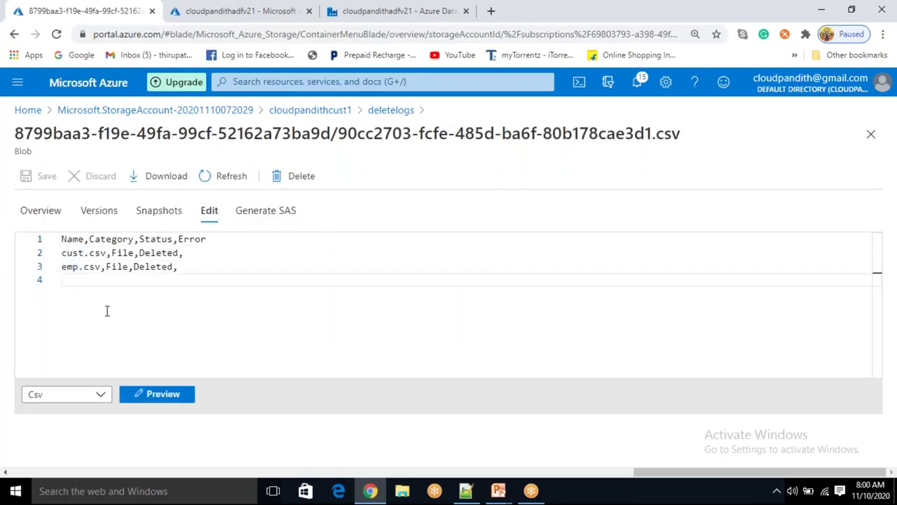
pyautogui.click(390, 110)
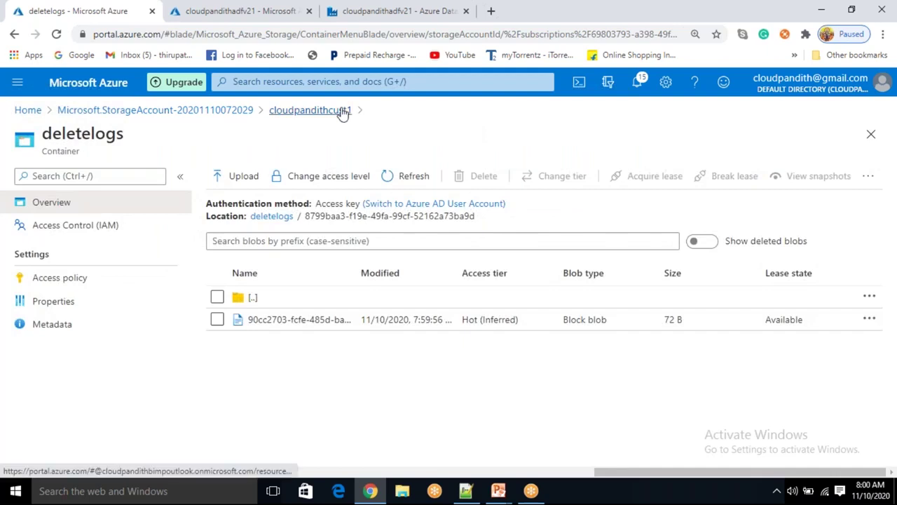
pyautogui.click(343, 112)
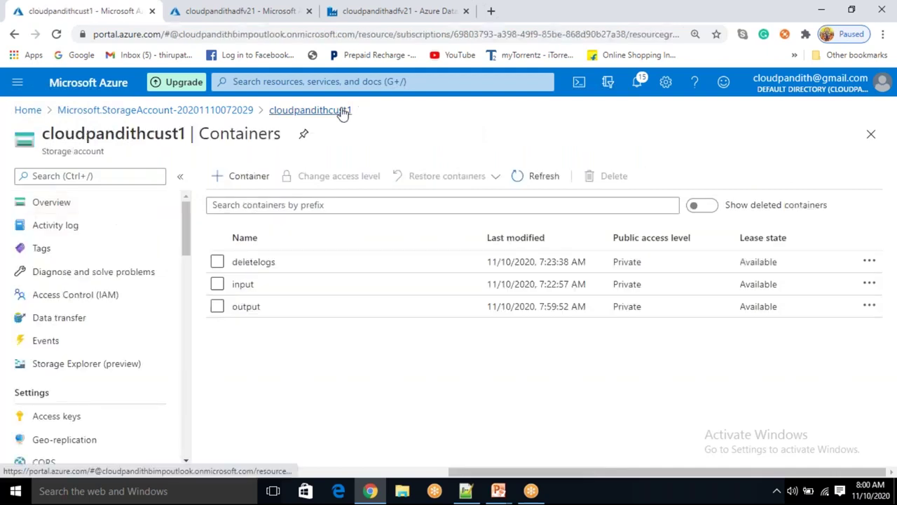
# - Switch to Azure Data Factory and set the logging folder path of Delete_input_files in If_Condition's True activities to deletelogs/cloudpandith.log
pyautogui.click(384, 12)
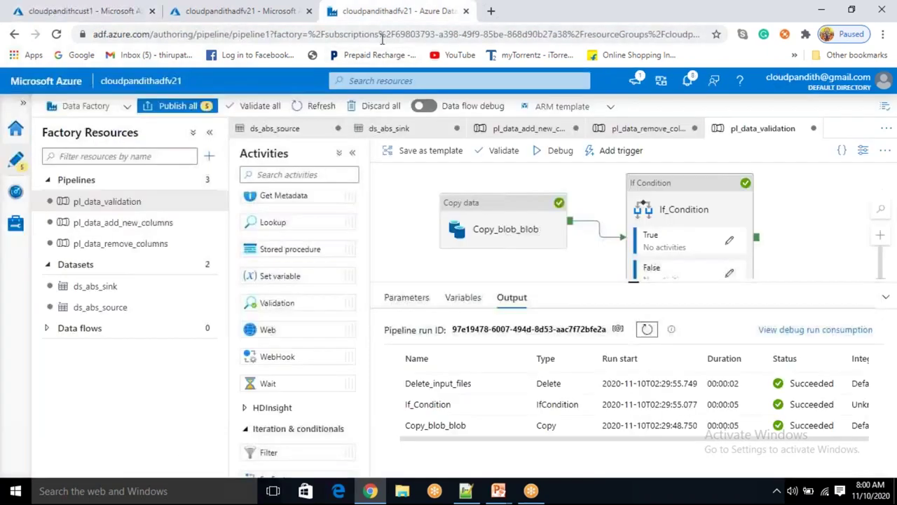
pyautogui.click(702, 211)
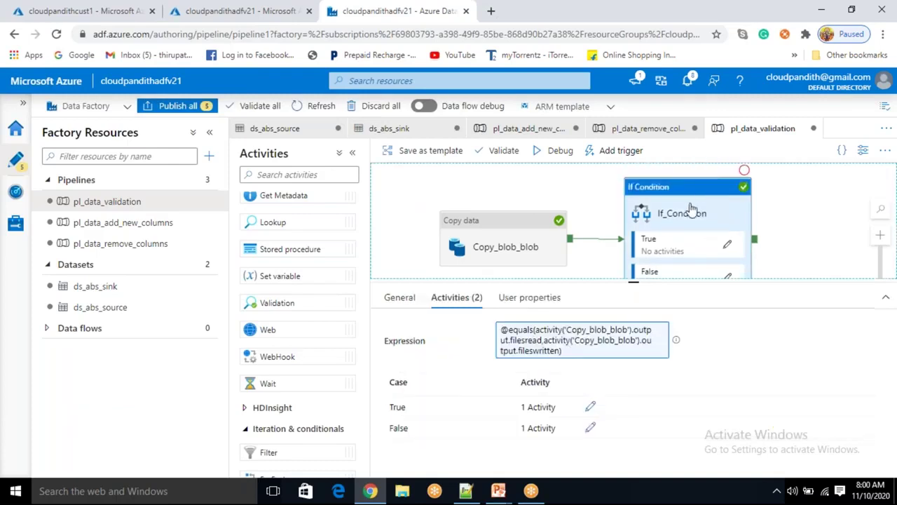
pyautogui.click(116, 12)
pyautogui.click(729, 245)
pyautogui.click(650, 192)
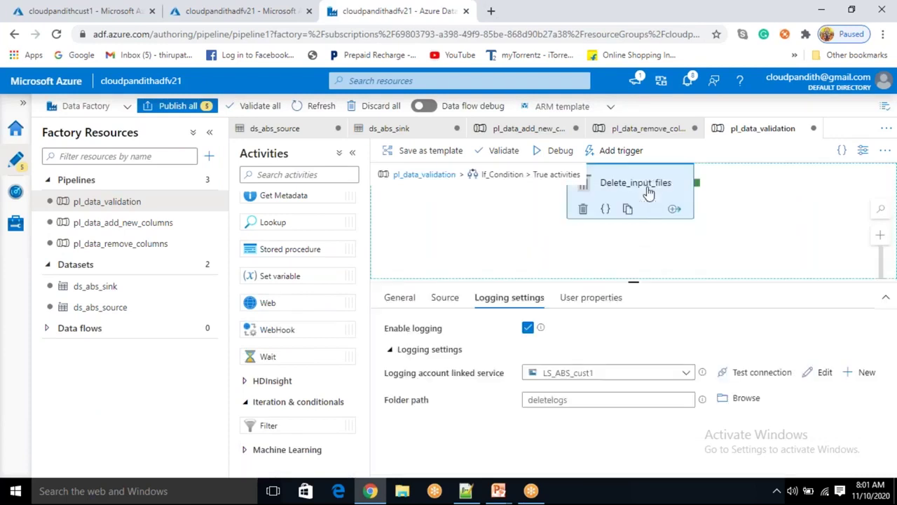
pyautogui.click(570, 400)
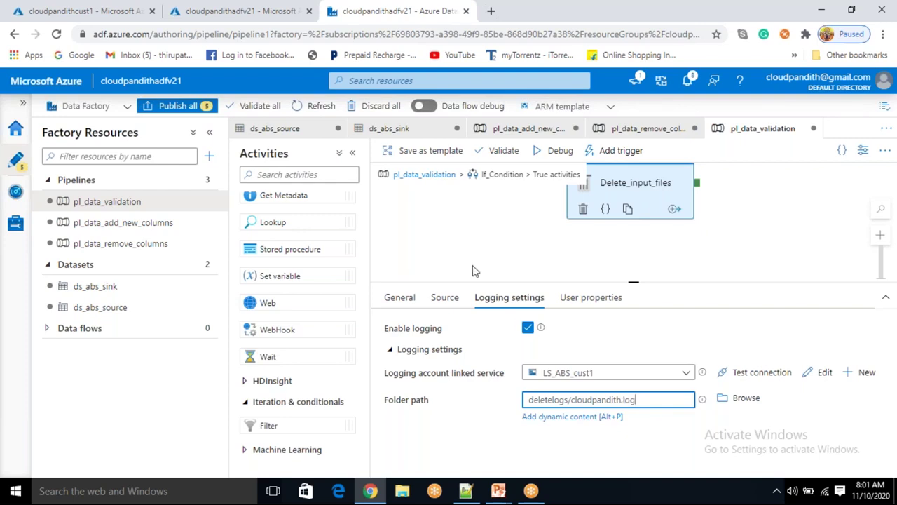
pyautogui.click(481, 219)
# - Switch to the Azure portal and upload cust.csv and emp.csv from the set-comma folder to the input container
pyautogui.click(76, 9)
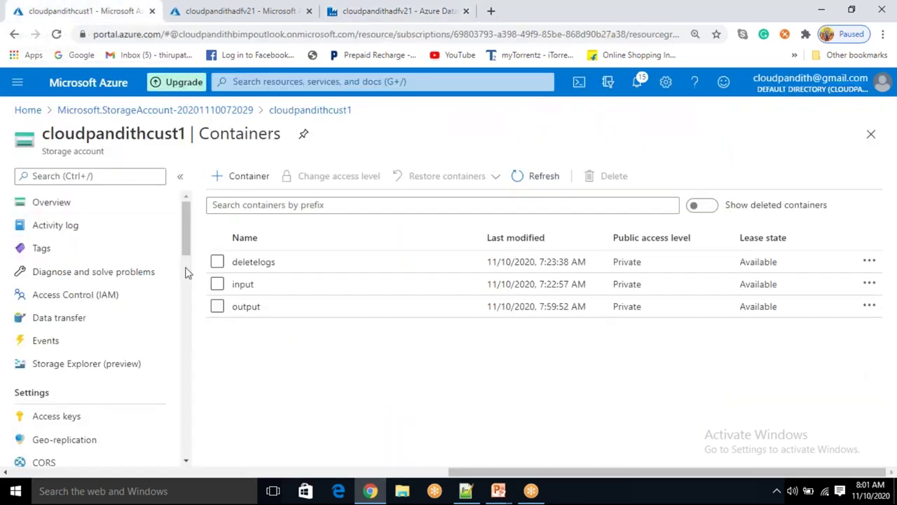
pyautogui.click(251, 286)
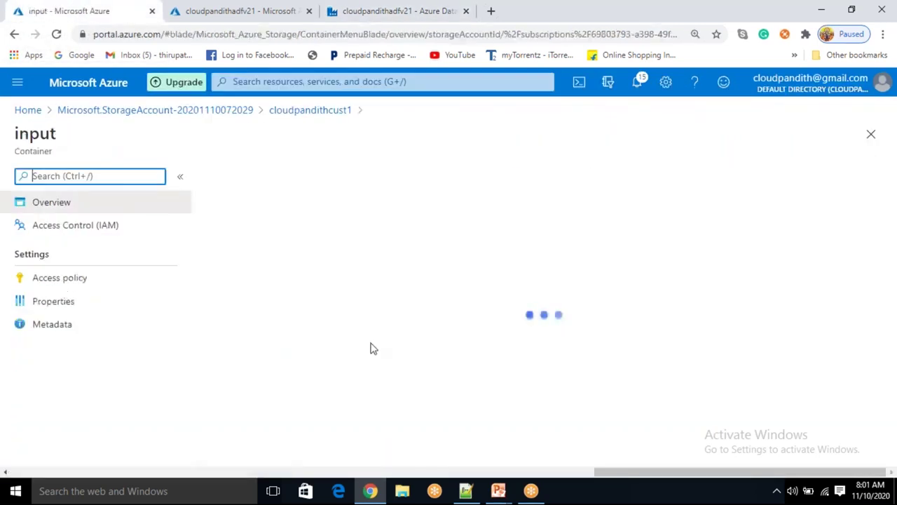
pyautogui.click(231, 175)
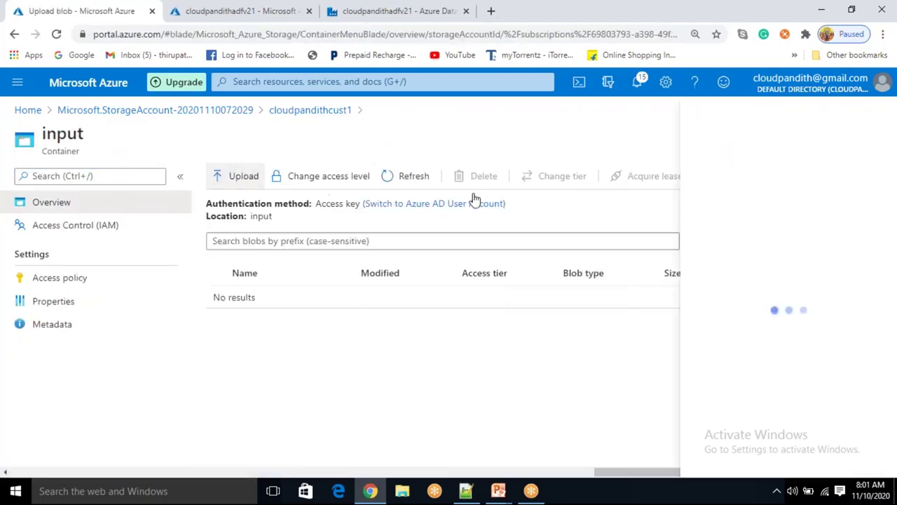
pyautogui.click(875, 174)
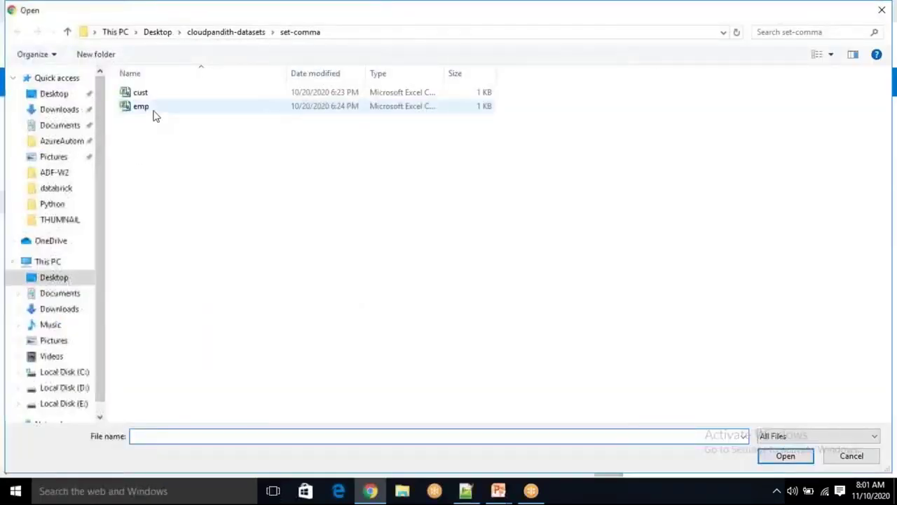
pyautogui.click(154, 107)
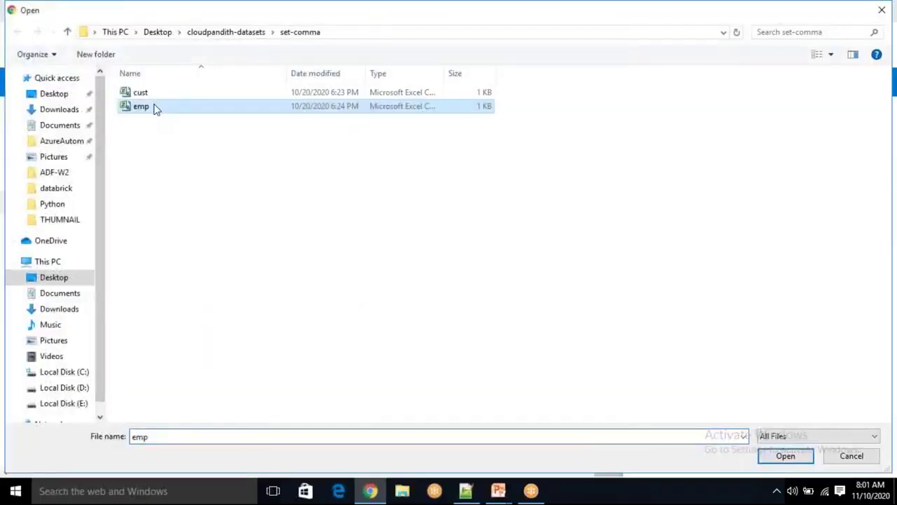
pyautogui.keyDown('ctrl'); pyautogui.click(156, 98); pyautogui.keyUp('ctrl')
pyautogui.click(786, 456)
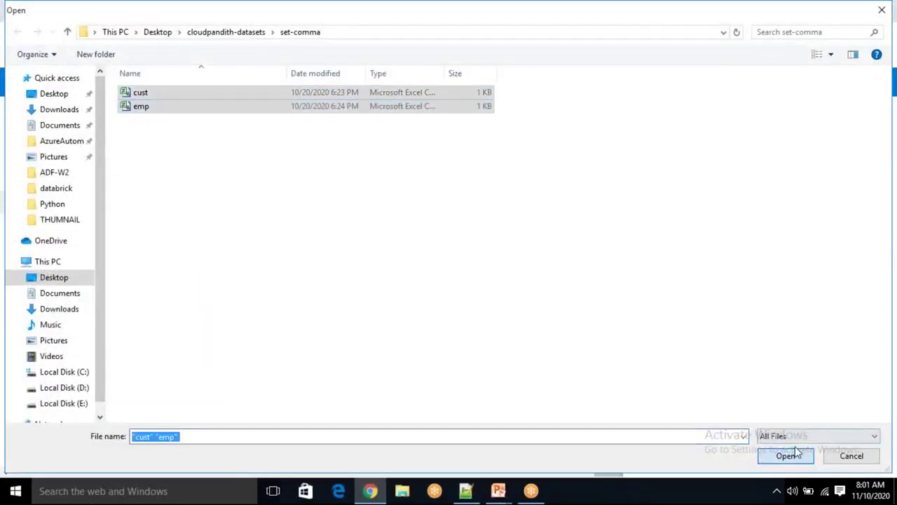
pyautogui.click(691, 283)
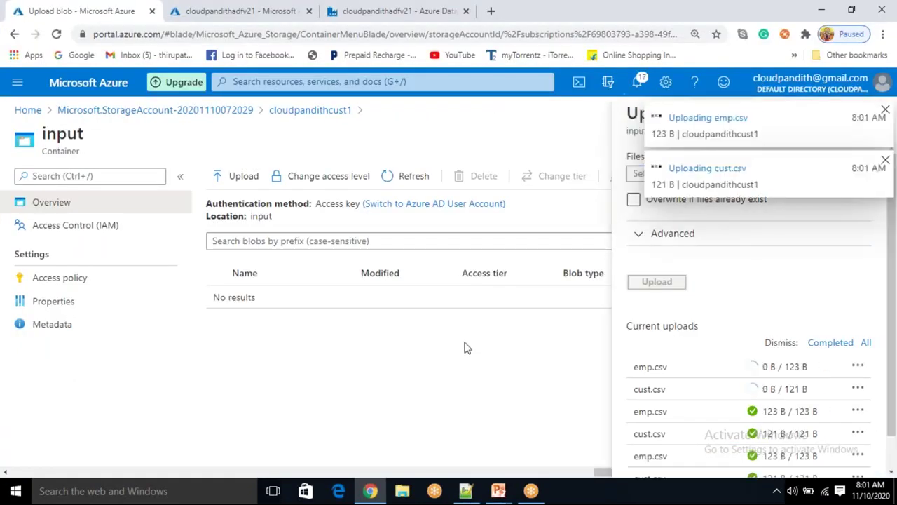
# - Delete the output container from the cloudpandithcust1 storage account after viewing its files
pyautogui.click(312, 109)
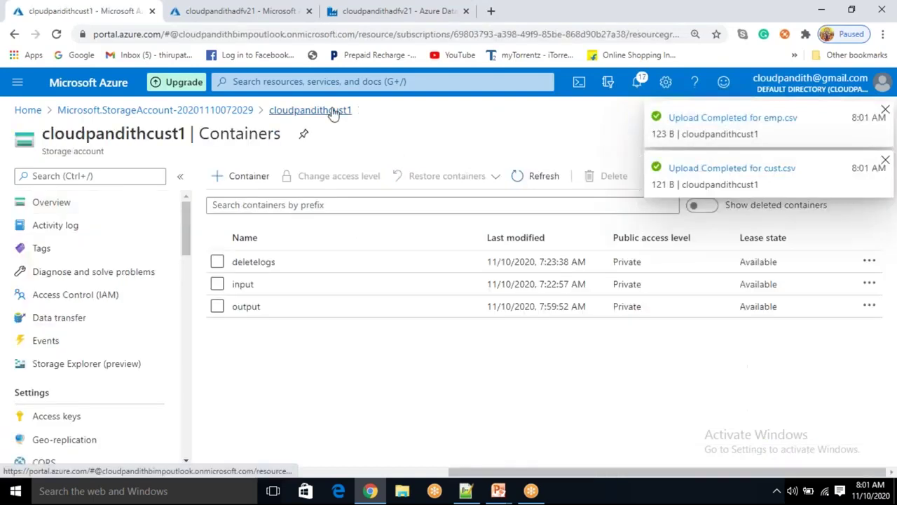
pyautogui.click(320, 315)
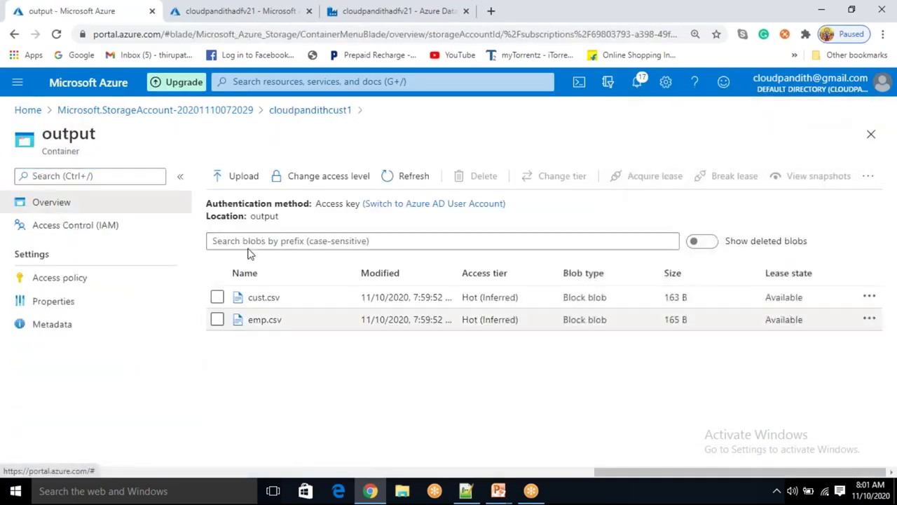
pyautogui.click(315, 111)
pyautogui.click(218, 306)
pyautogui.click(607, 176)
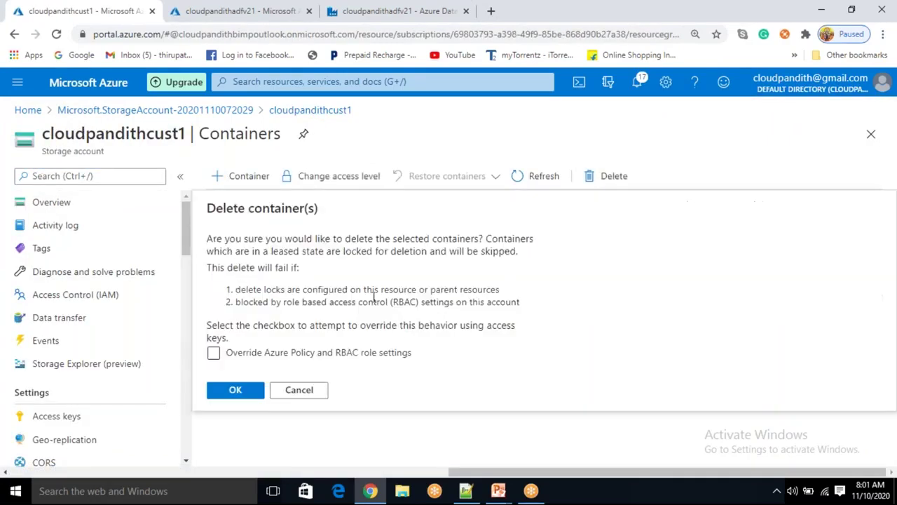
pyautogui.click(235, 391)
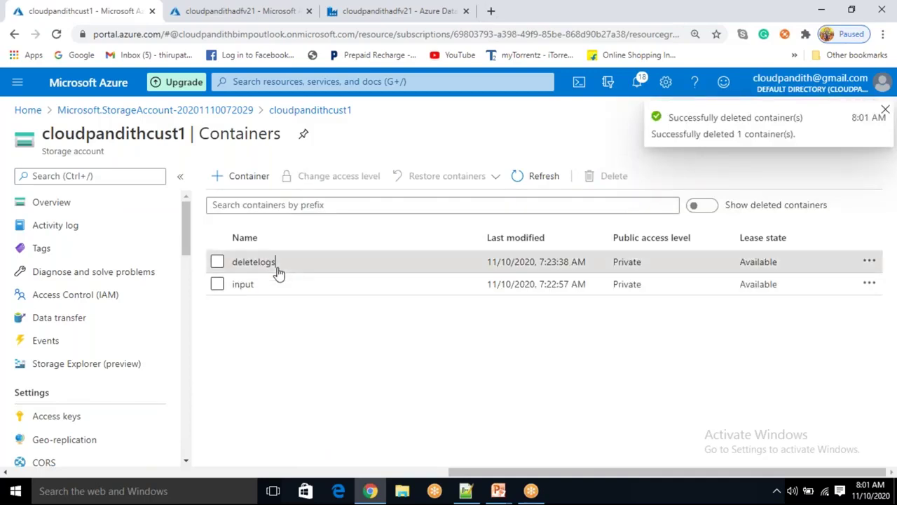
# - Delete the previous run's log CSV from its folder in the deletelogs container and return to the container root
pyautogui.click(278, 273)
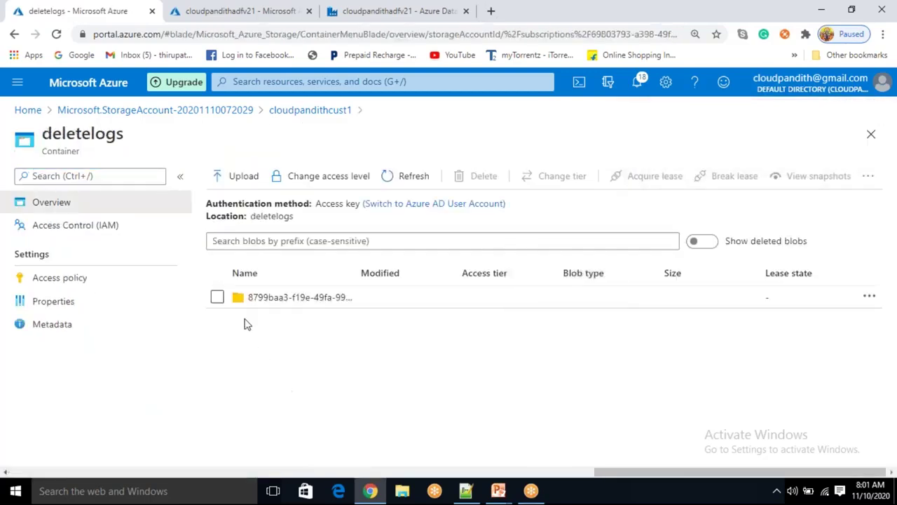
pyautogui.click(218, 298)
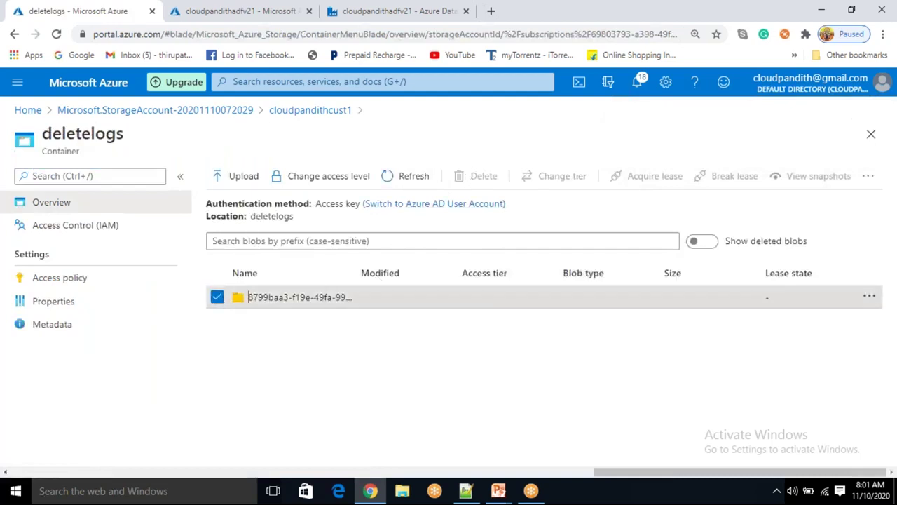
pyautogui.click(326, 297)
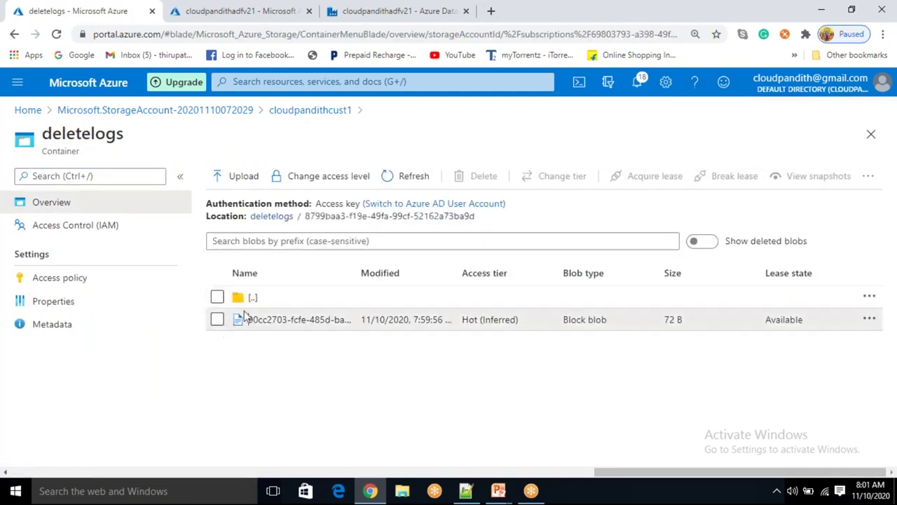
pyautogui.click(249, 319)
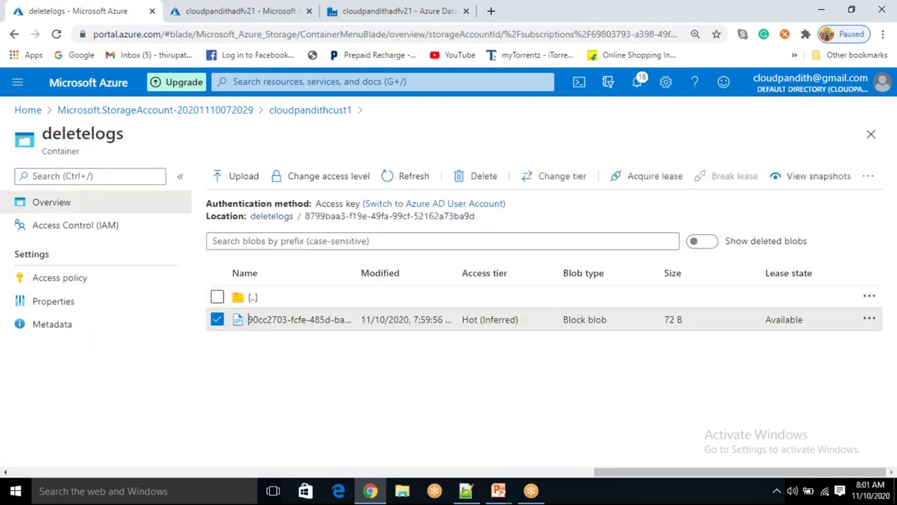
pyautogui.click(481, 176)
pyautogui.click(273, 217)
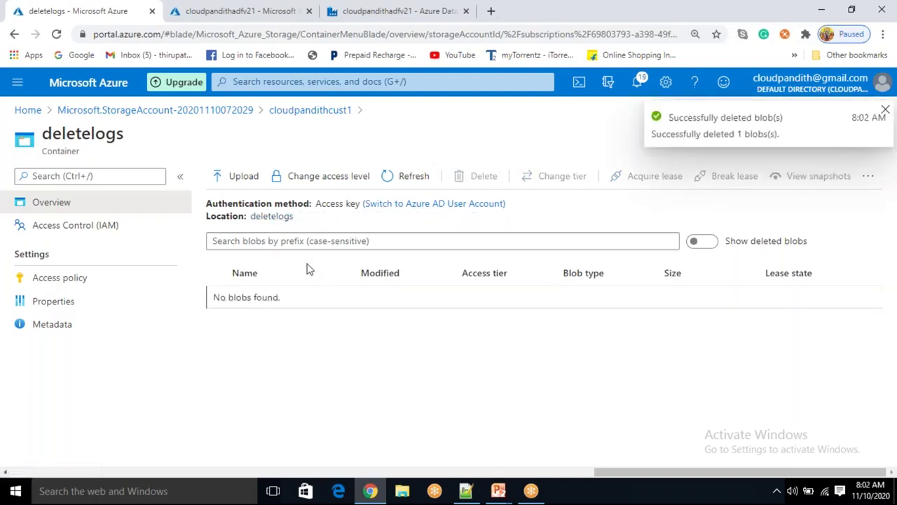
# - Check the files in the input container, then switch to Azure Data Factory, debug pl_data_validation and refresh the run output
pyautogui.click(332, 110)
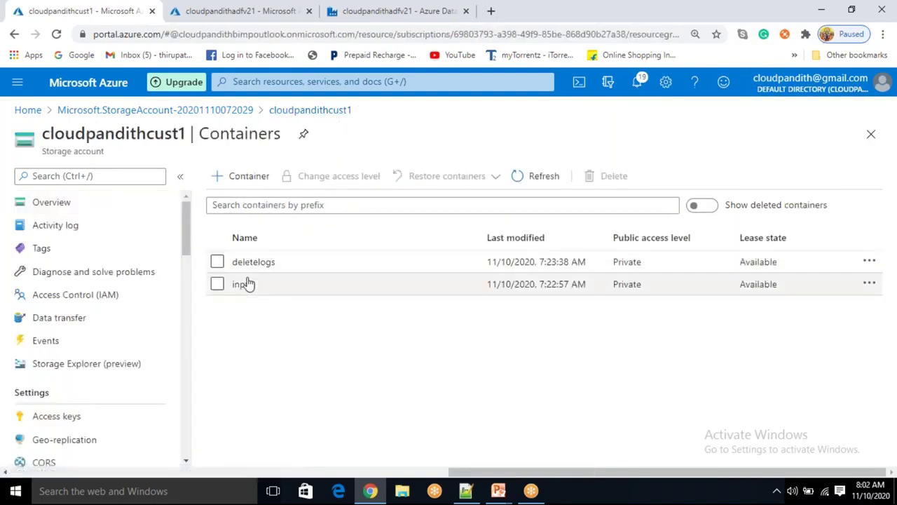
pyautogui.click(247, 284)
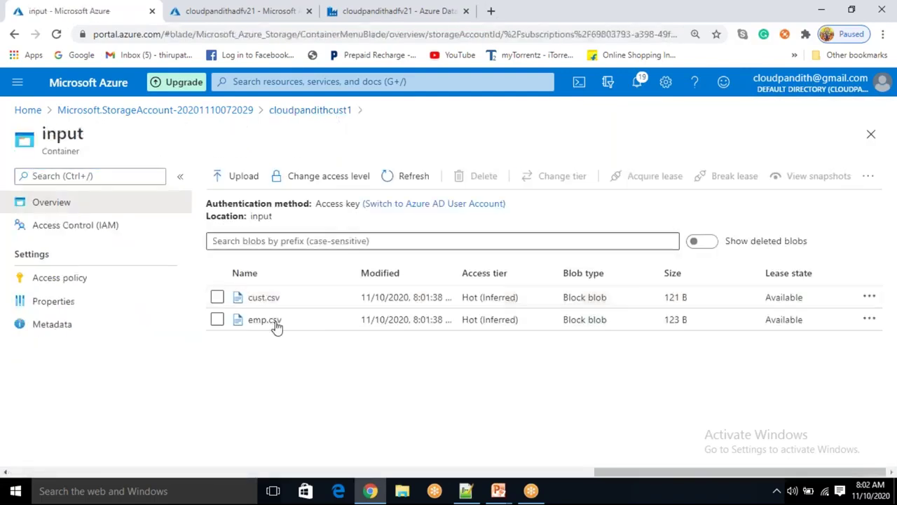
pyautogui.click(361, 17)
pyautogui.click(569, 150)
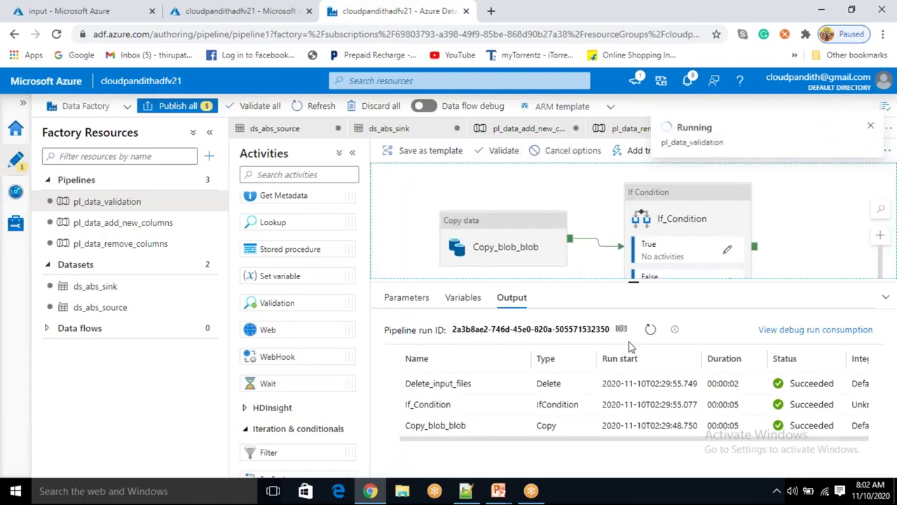
pyautogui.click(650, 331)
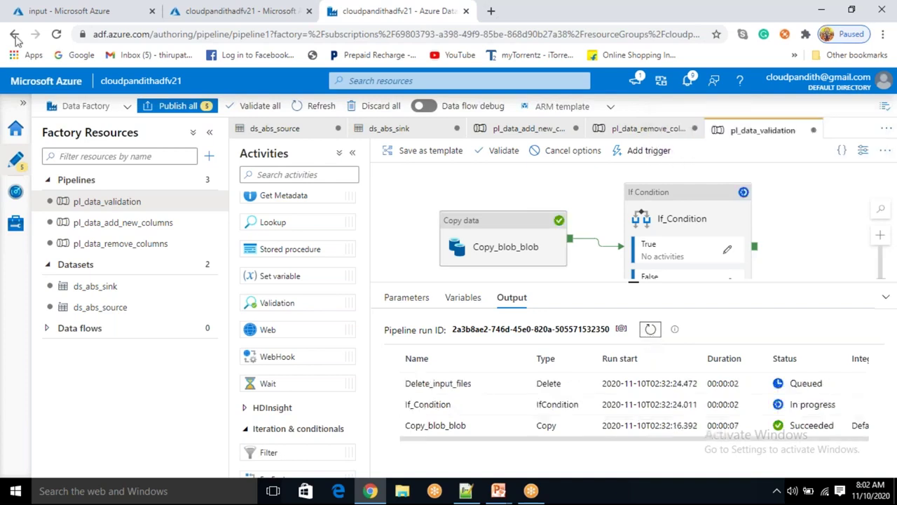
# - Switch to the Azure portal, refresh the input container and open the output container of cloudpandithcust1 to check the copied files
pyautogui.click(54, 11)
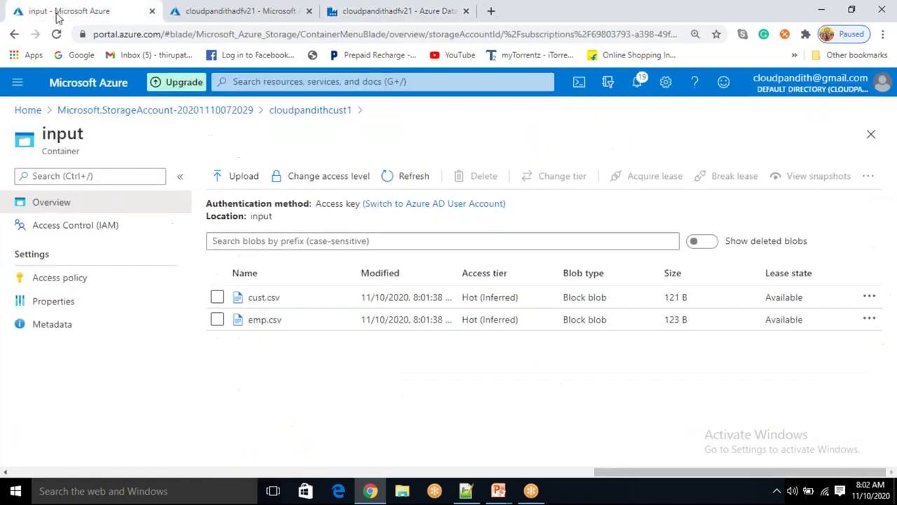
pyautogui.click(412, 178)
pyautogui.click(331, 110)
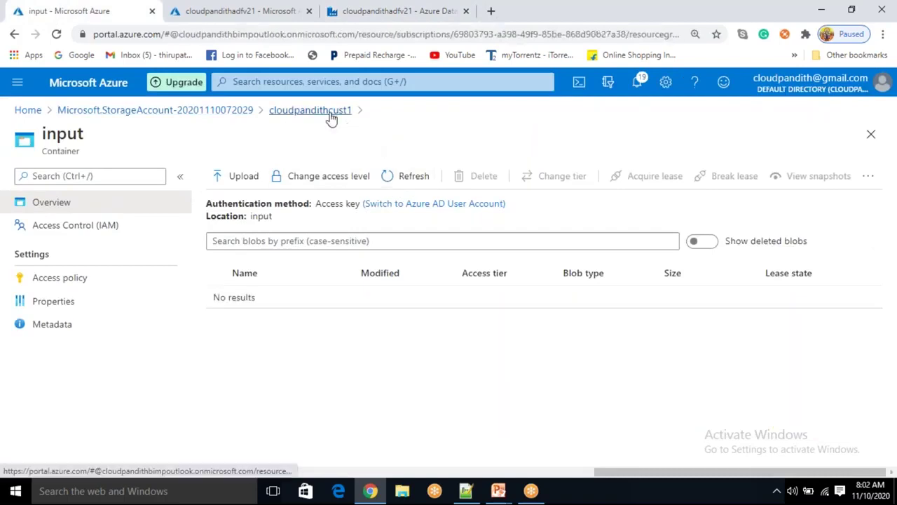
pyautogui.click(545, 176)
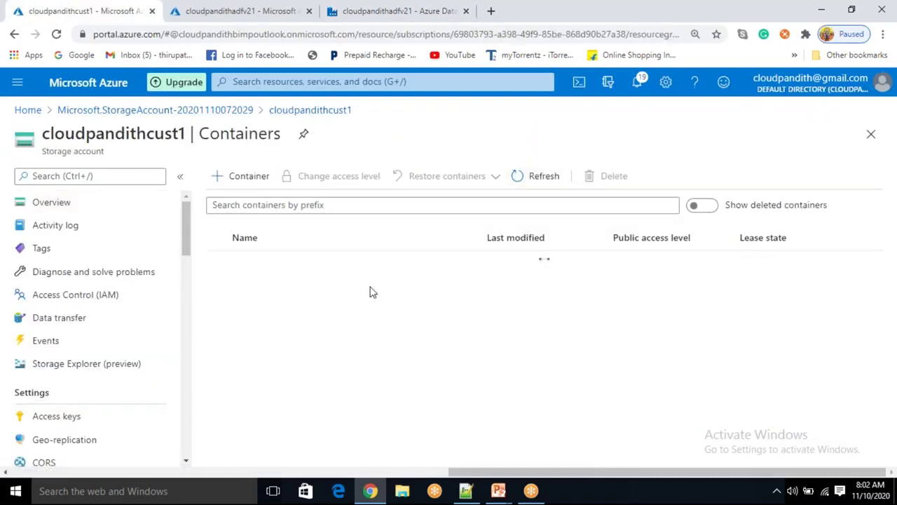
pyautogui.click(312, 309)
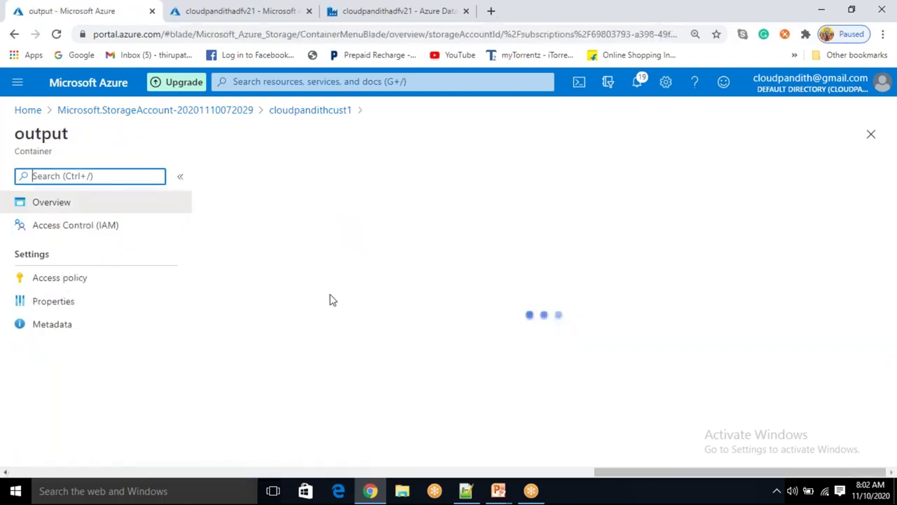
# - View the log CSV in the run folder under cloudpandith.log in the deletelogs container and close it
pyautogui.click(309, 115)
pyautogui.click(300, 264)
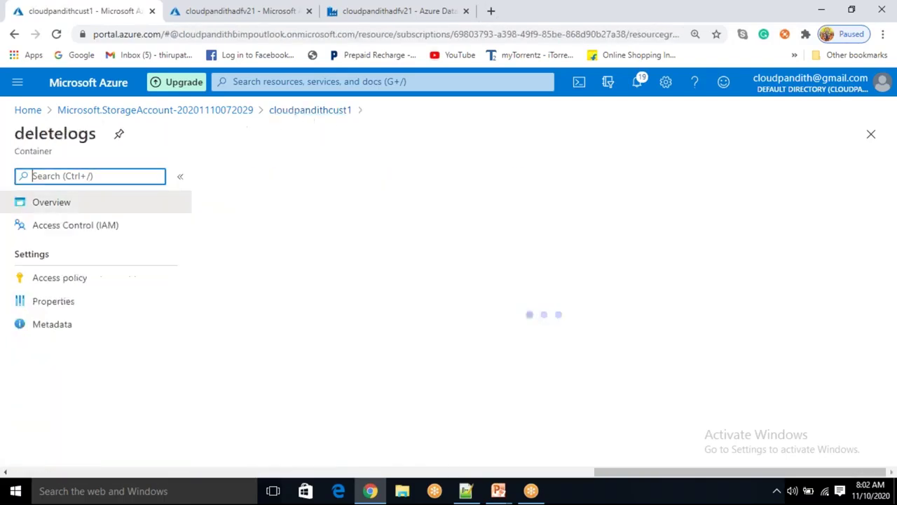
pyautogui.click(295, 300)
pyautogui.click(320, 324)
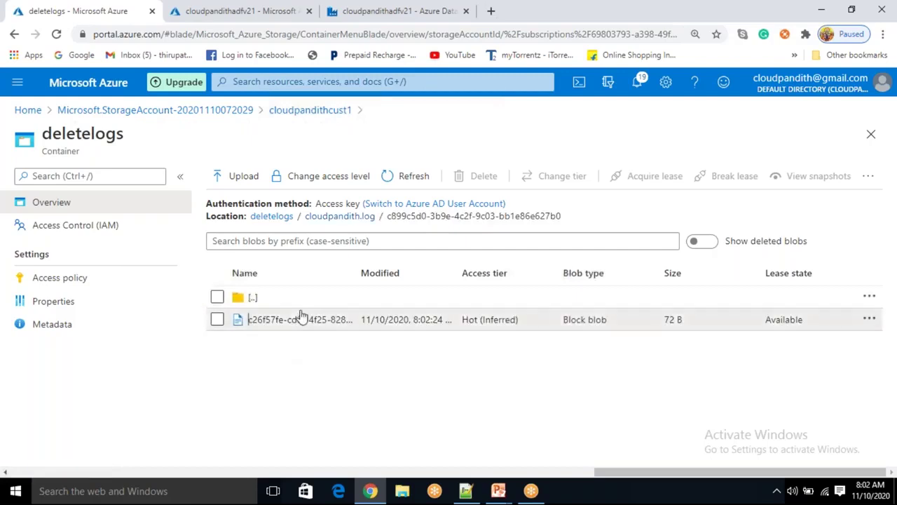
pyautogui.click(300, 319)
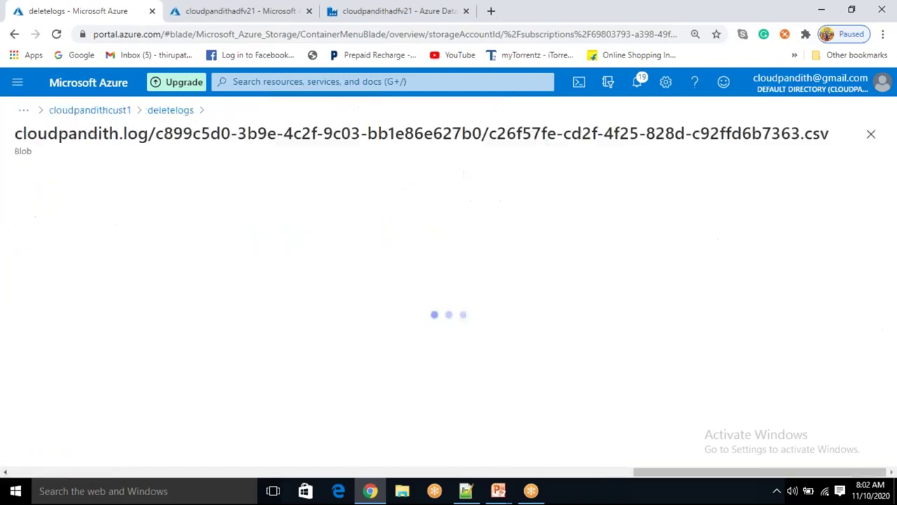
pyautogui.click(871, 134)
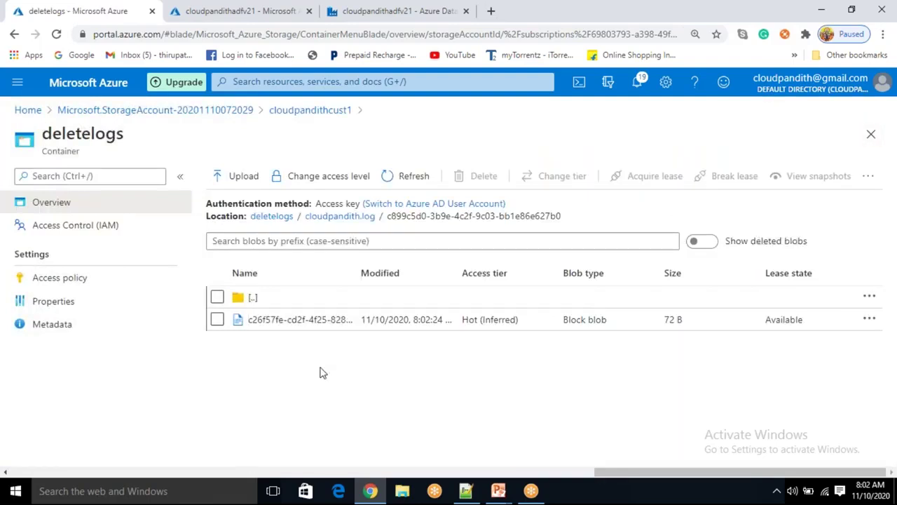
# - Switch to Azure Data Factory and open the Delete_input_files activity inside the True activities of If_Condition
pyautogui.click(210, 12)
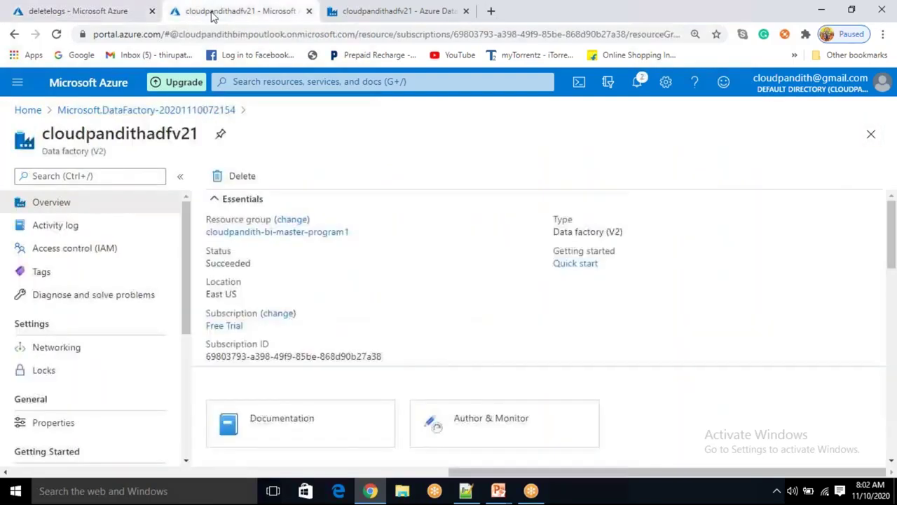
pyautogui.click(382, 21)
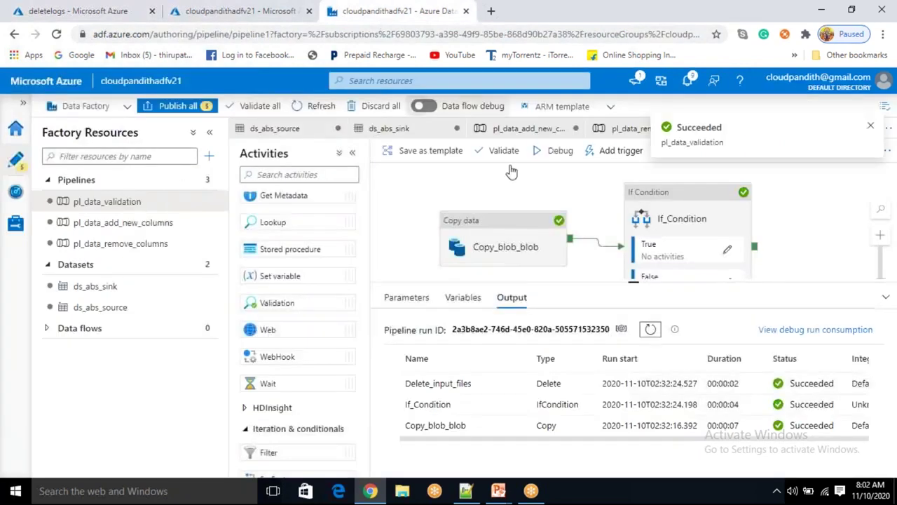
pyautogui.click(727, 253)
pyautogui.click(636, 184)
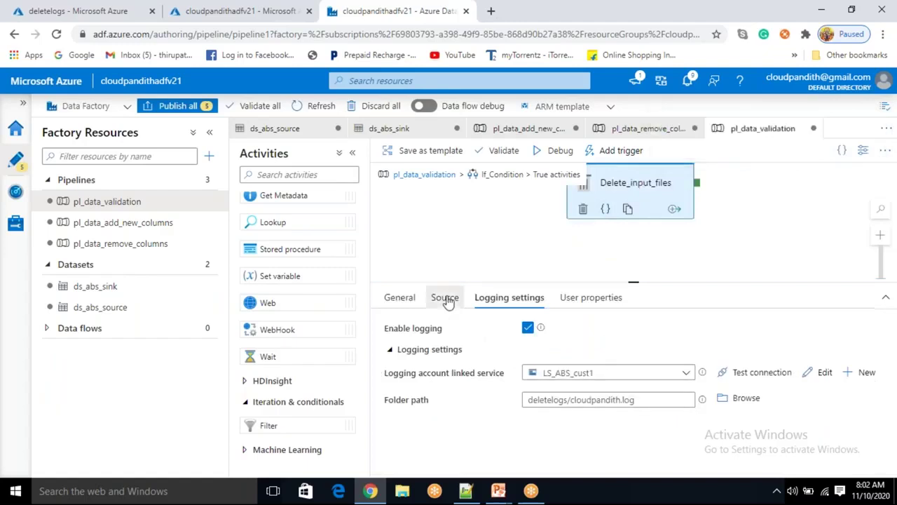
# - Examine the source settings of Delete_input_files, including the dataset, file path type, wildcard file name and recursive option
pyautogui.click(447, 298)
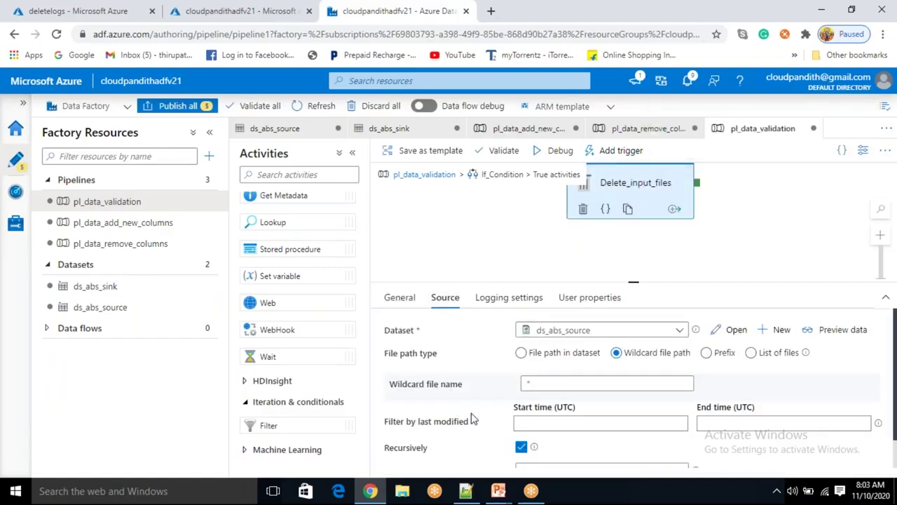
pyautogui.scroll(-1, 471, 419)
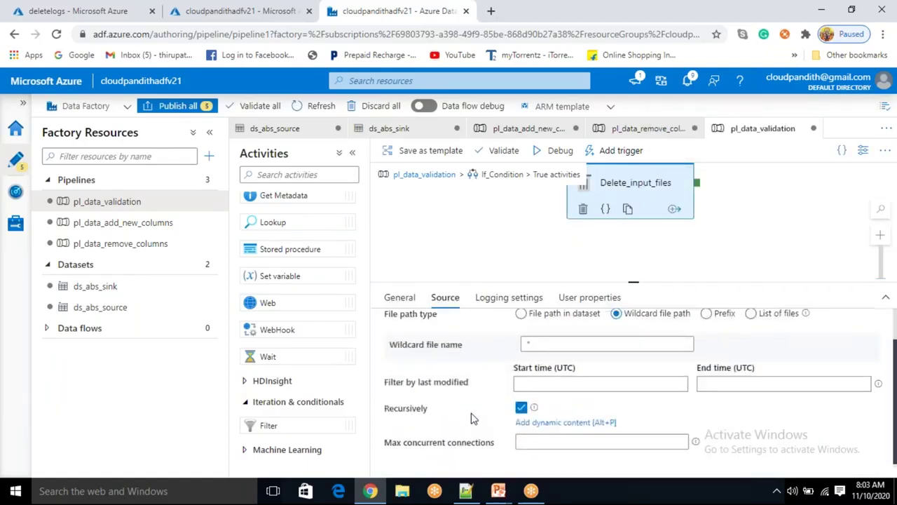
pyautogui.scroll(1, 471, 419)
pyautogui.scroll(-1, 471, 419)
pyautogui.scroll(1, 473, 420)
pyautogui.scroll(-1, 474, 421)
pyautogui.scroll(1, 474, 421)
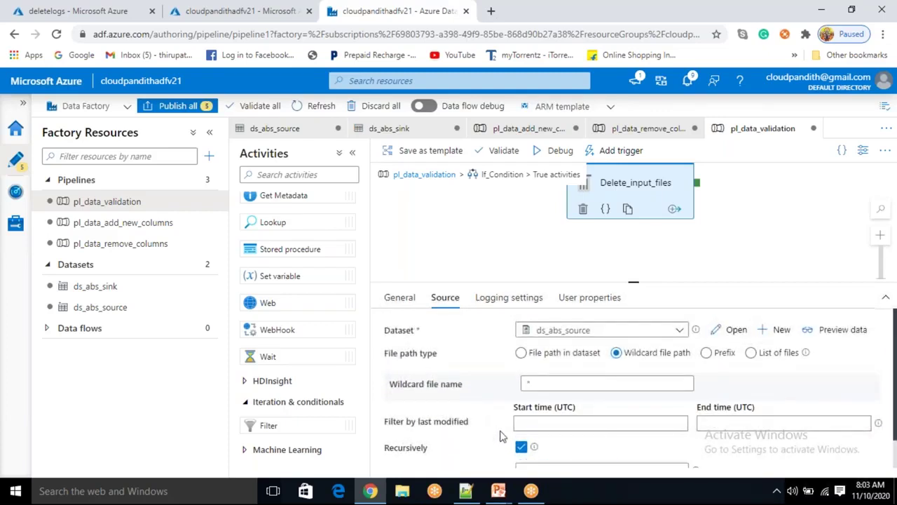
pyautogui.click(521, 353)
pyautogui.scroll(-1, 470, 393)
pyautogui.scroll(1, 467, 413)
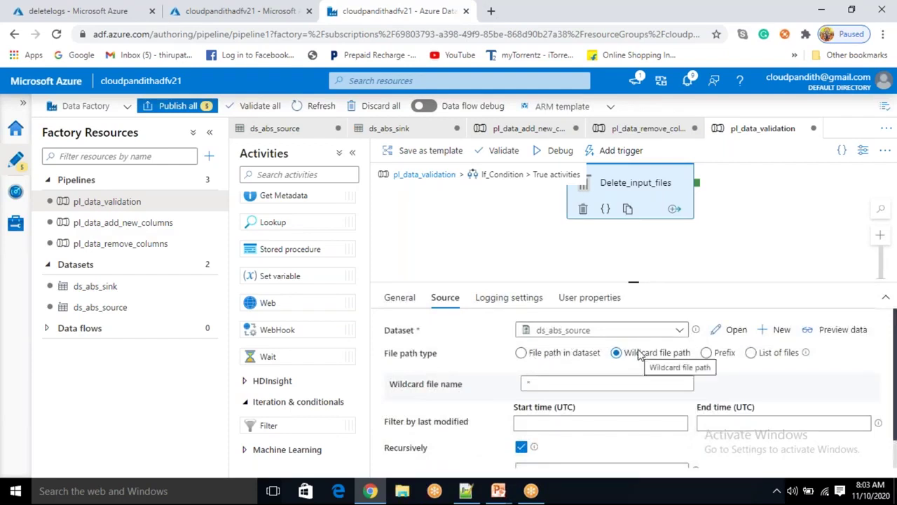
# - Review the logging settings of Delete_input_files and highlight cloudpandith.log in the folder path
pyautogui.click(507, 300)
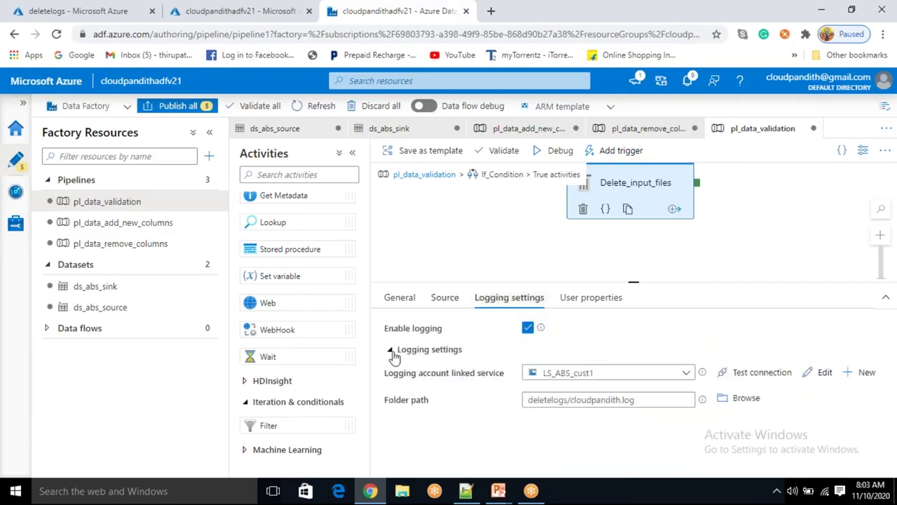
pyautogui.click(642, 399)
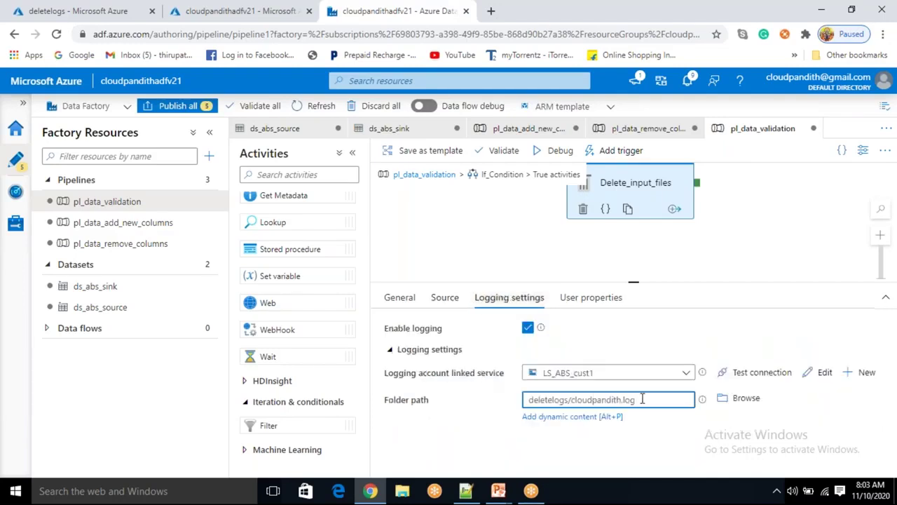
pyautogui.doubleClick(598, 399)
pyautogui.doubleClick(631, 400)
pyautogui.moveTo(640, 399); pyautogui.dragTo(571, 400)
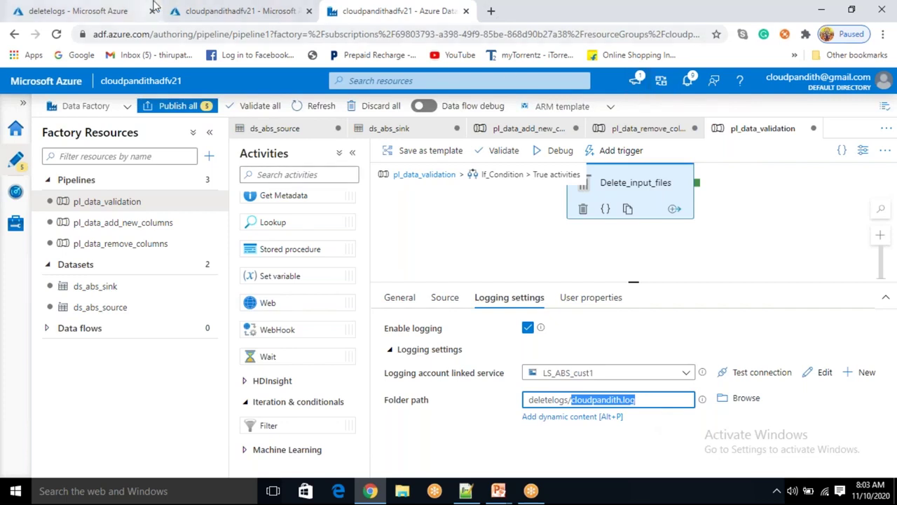
# - Check the log file's modified date in the Azure portal and return to the Delete_input_files activity in Azure Data Factory
pyautogui.click(81, 8)
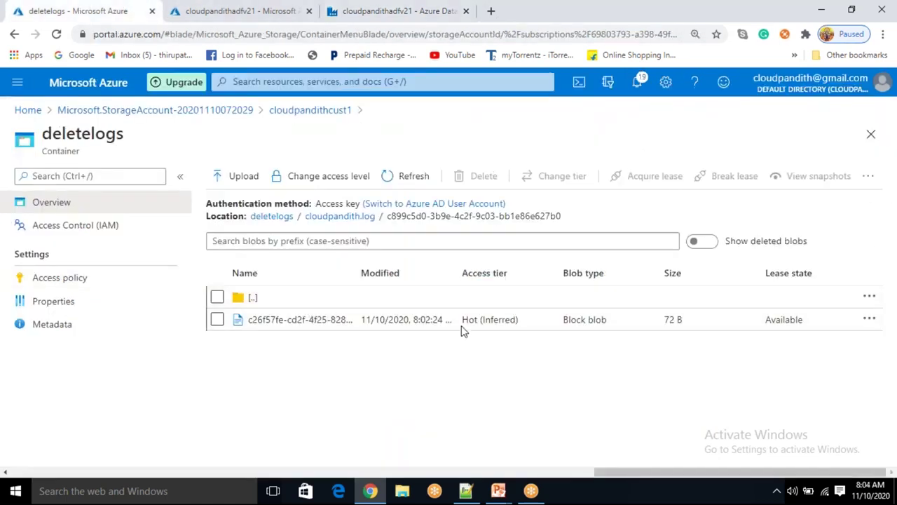
pyautogui.moveTo(361, 320); pyautogui.dragTo(401, 318)
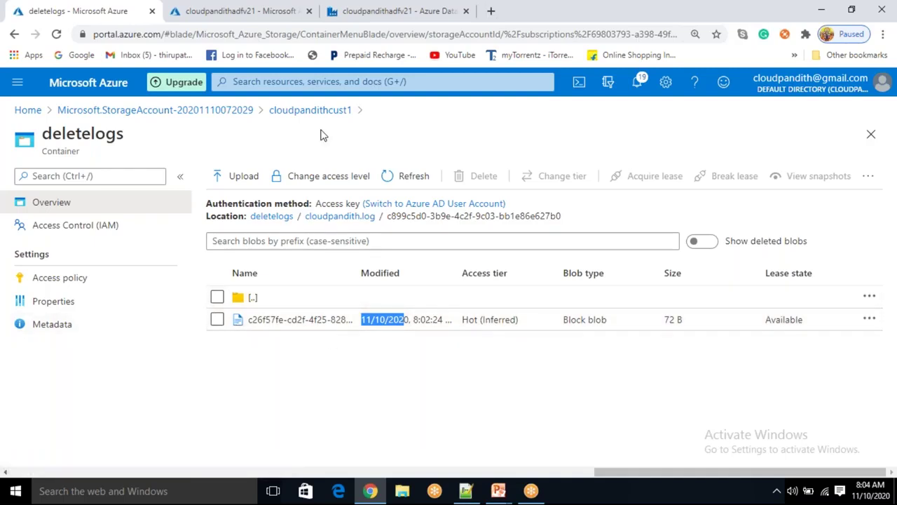
pyautogui.click(374, 21)
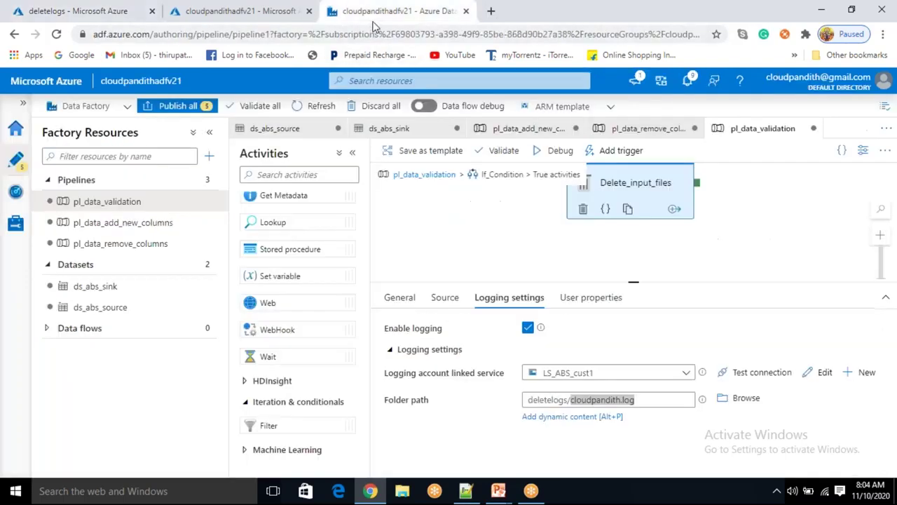
pyautogui.moveTo(654, 191); pyautogui.dragTo(652, 231)
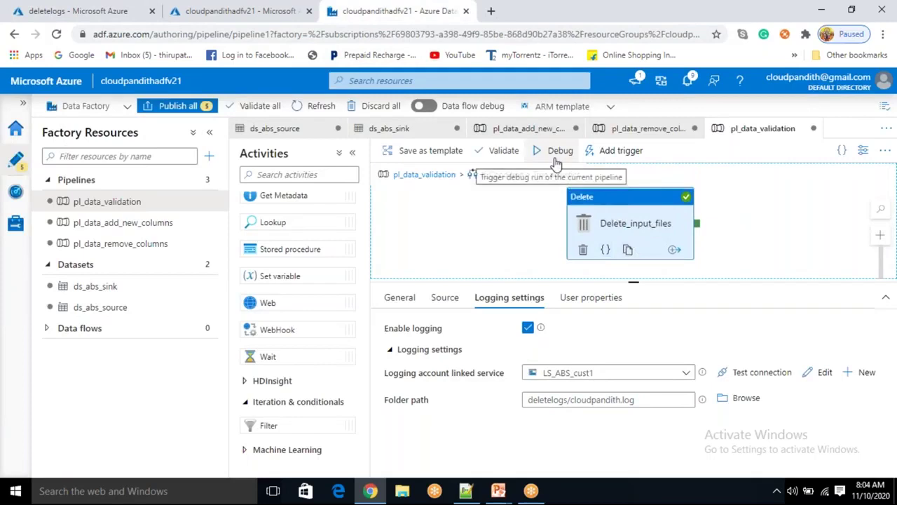
# - Switch to the Azure portal and delete the output container from the cloudpandithcust1 storage account
pyautogui.click(77, 11)
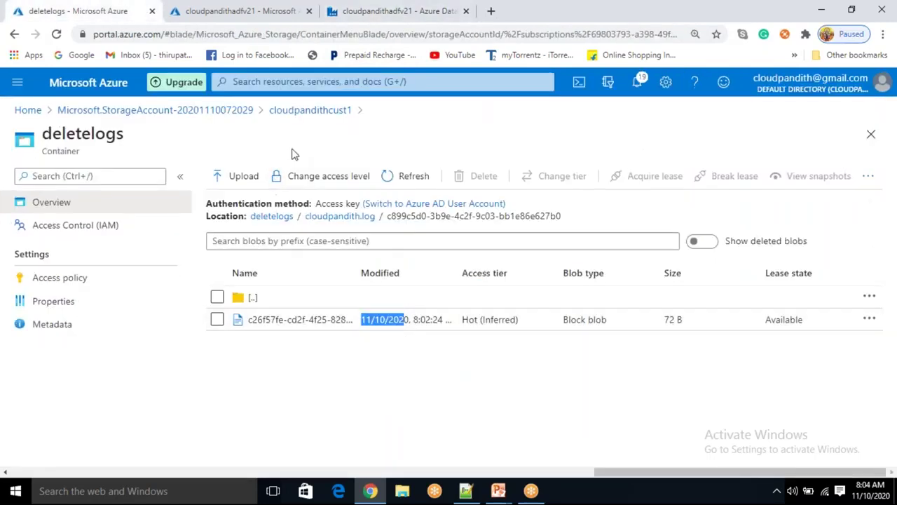
pyautogui.click(310, 110)
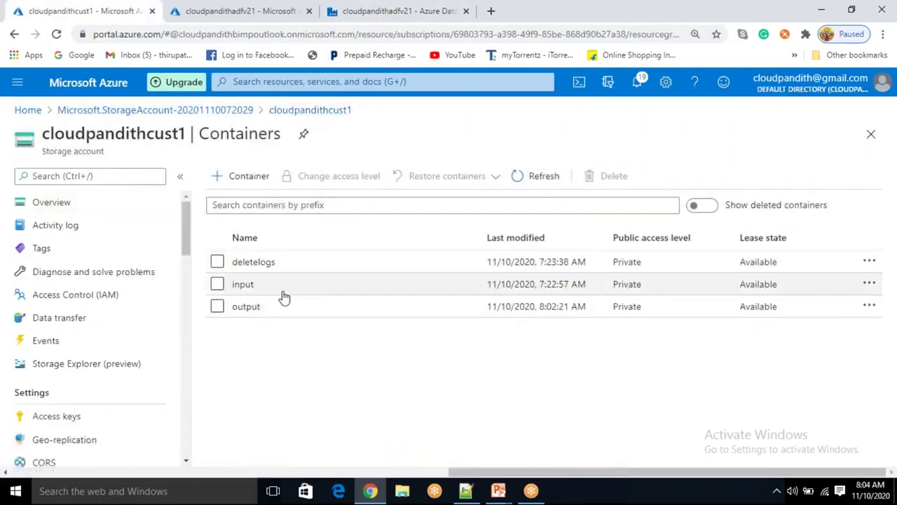
pyautogui.click(218, 308)
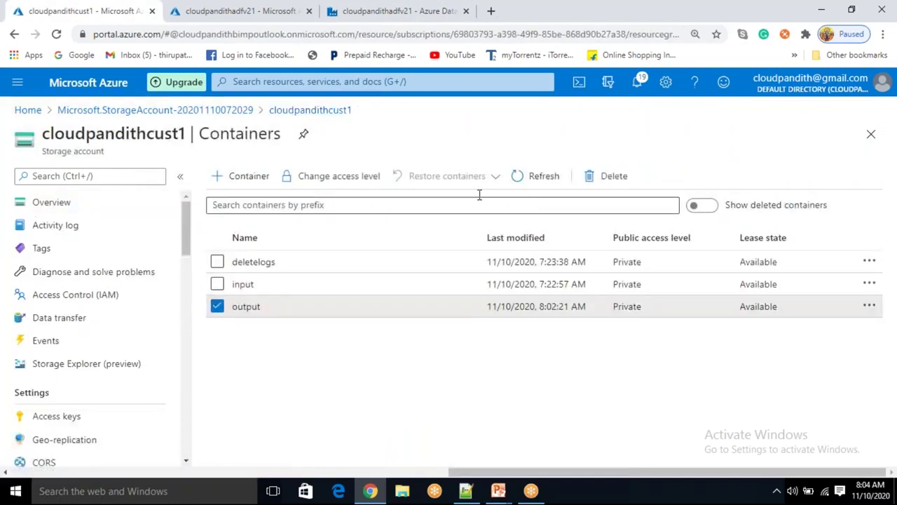
pyautogui.click(595, 178)
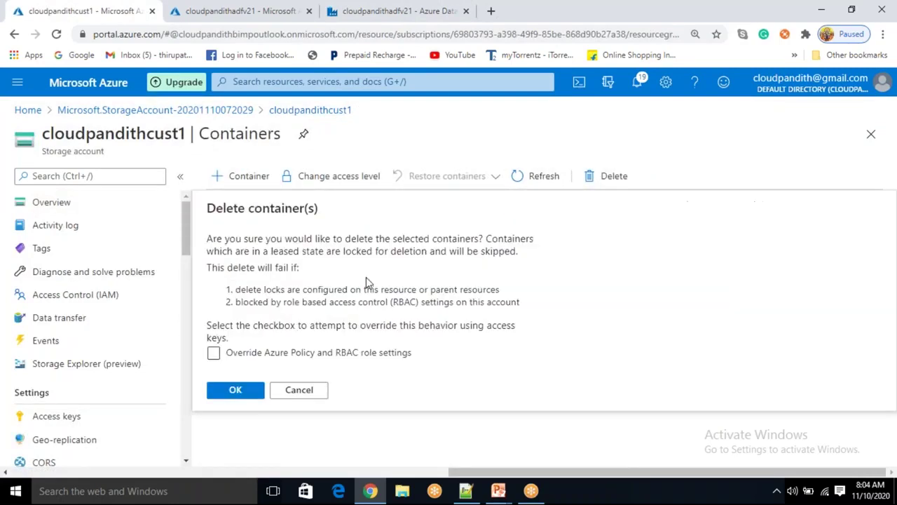
pyautogui.click(237, 390)
# - Upload cust.csv and emp.csv from the set-comma folder to the input container
pyautogui.click(285, 291)
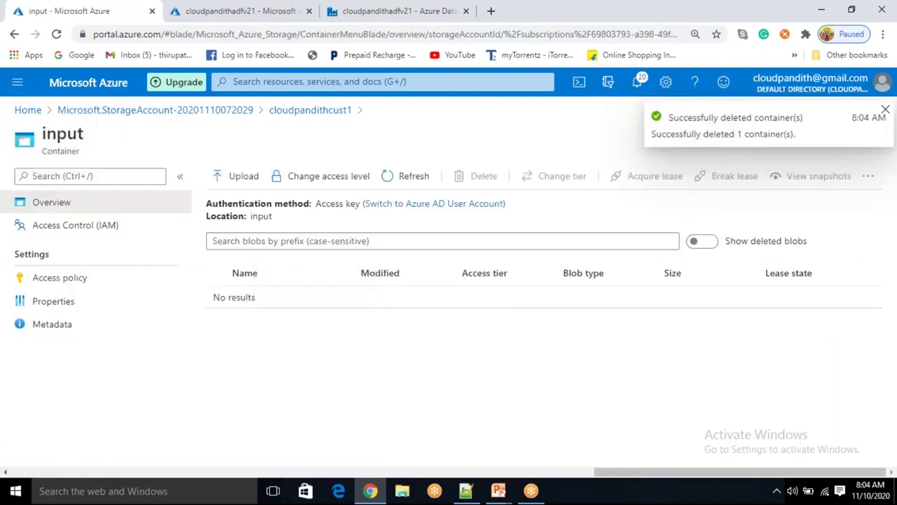
pyautogui.click(251, 178)
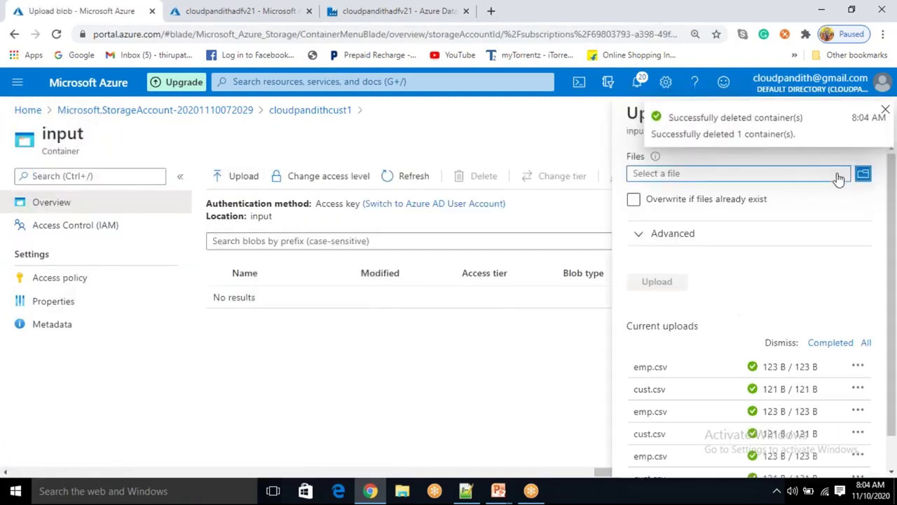
pyautogui.click(862, 174)
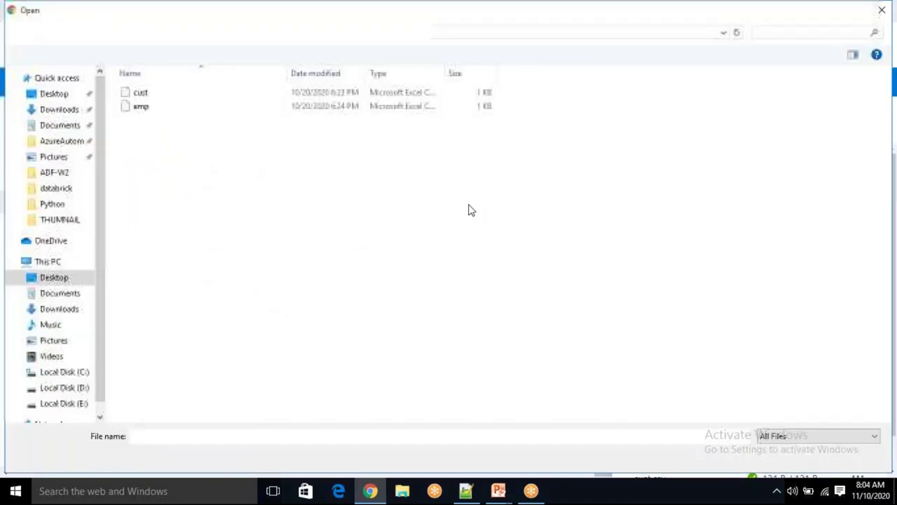
pyautogui.moveTo(194, 118); pyautogui.dragTo(186, 103)
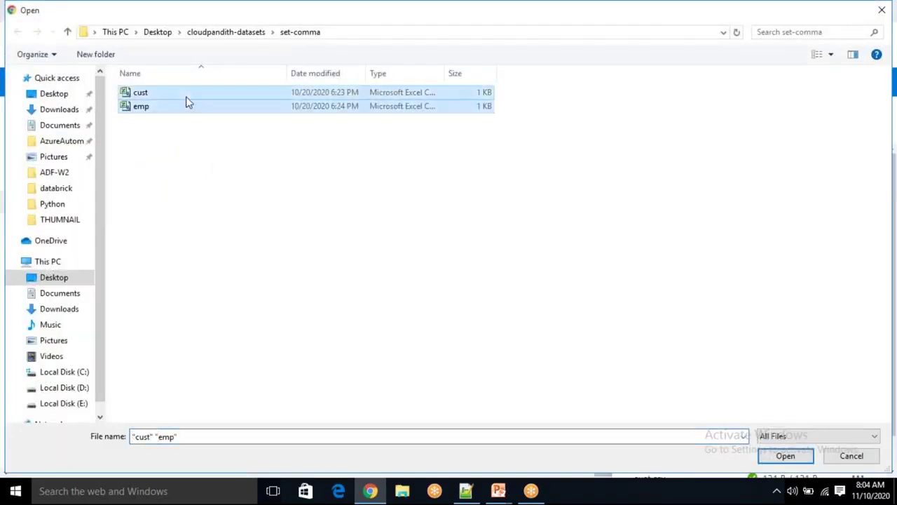
pyautogui.click(785, 456)
pyautogui.click(657, 284)
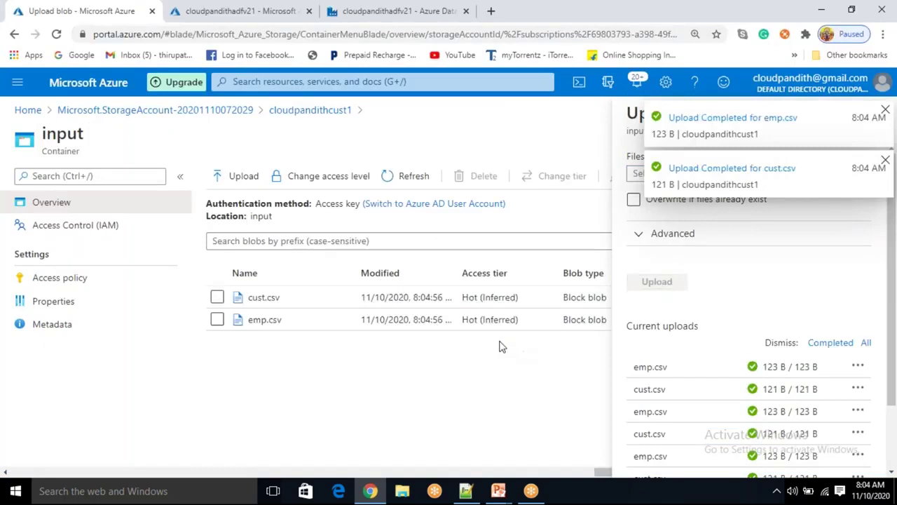
# - Check the storage containers and input files, switch to Azure Data Factory, and debug pl_data_validation, refreshing its run output
pyautogui.click(332, 120)
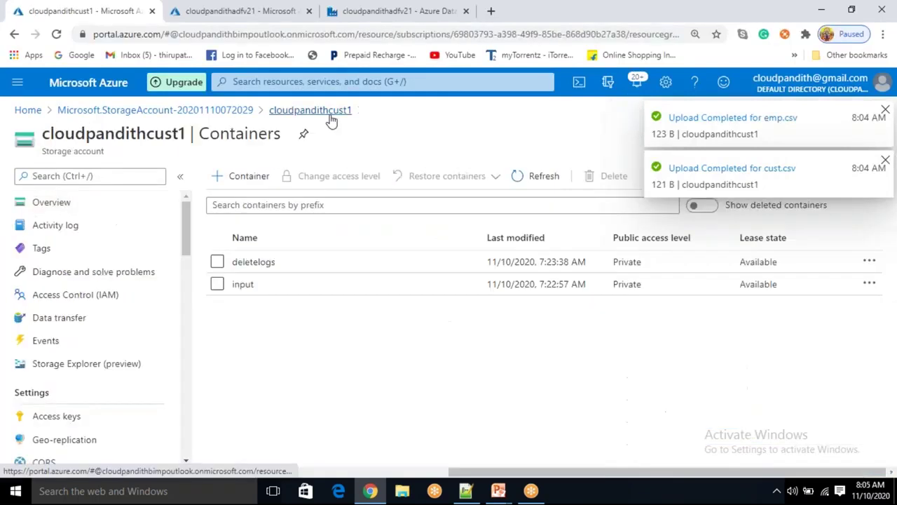
pyautogui.click(273, 287)
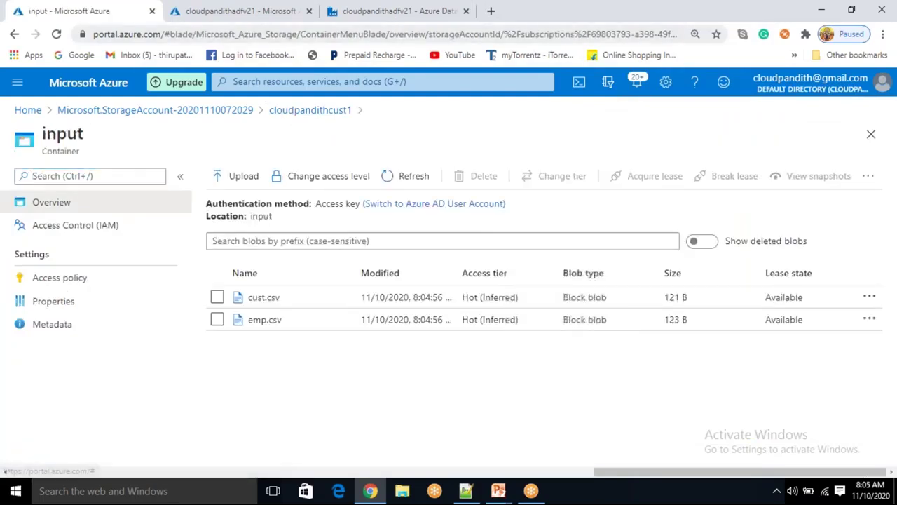
pyautogui.click(391, 16)
pyautogui.click(551, 156)
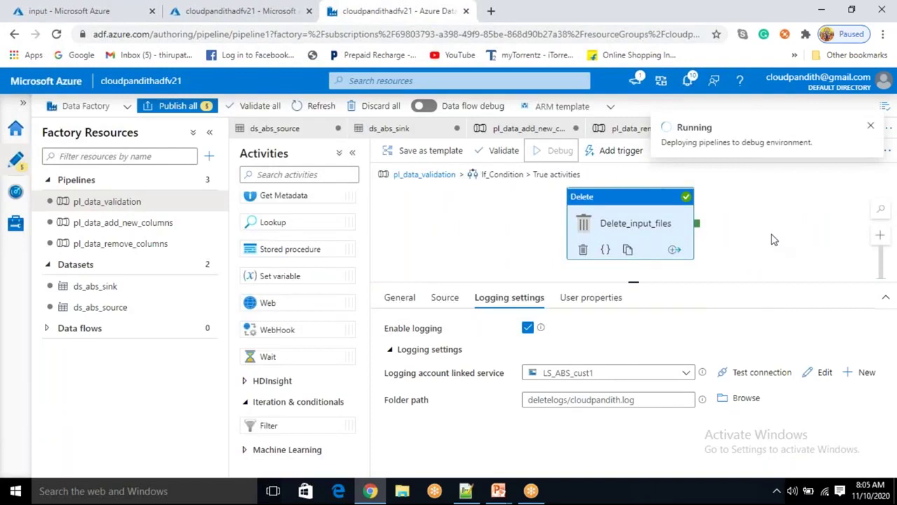
pyautogui.click(648, 330)
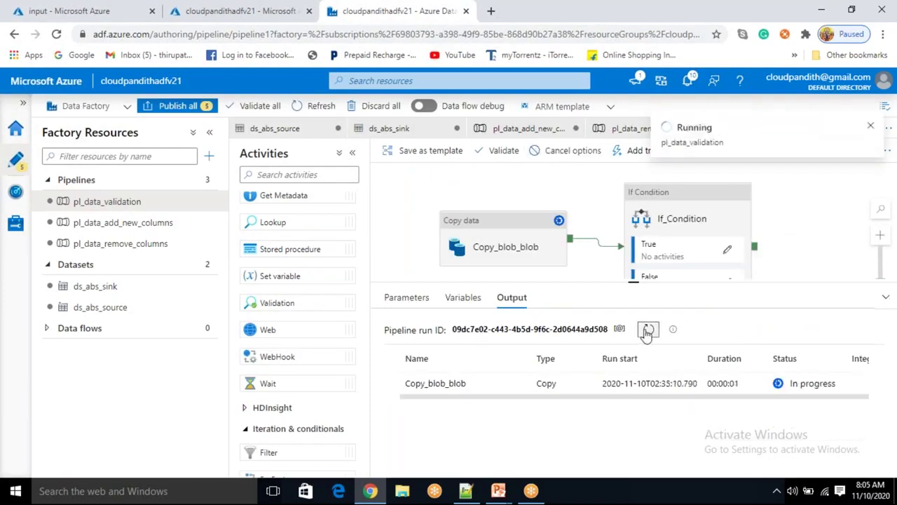
# - Switch to the Azure portal, refresh the input container, then return to Azure Data Factory and refresh the pl_data_validation run output
pyautogui.click(72, 10)
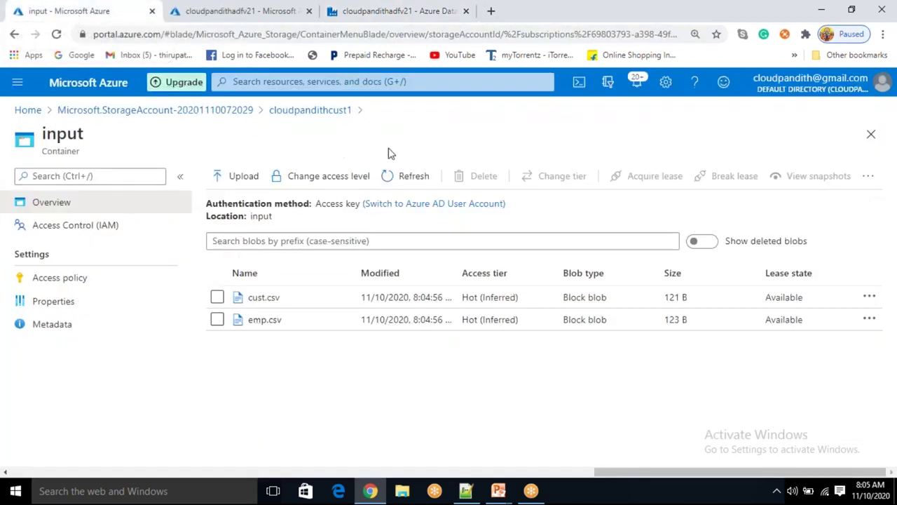
pyautogui.click(410, 184)
pyautogui.click(412, 183)
pyautogui.click(414, 181)
pyautogui.click(429, 12)
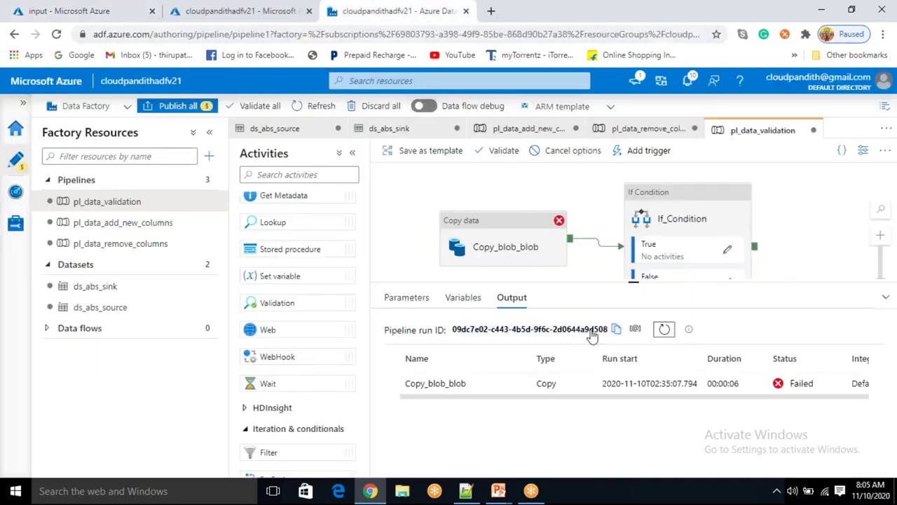
pyautogui.click(652, 331)
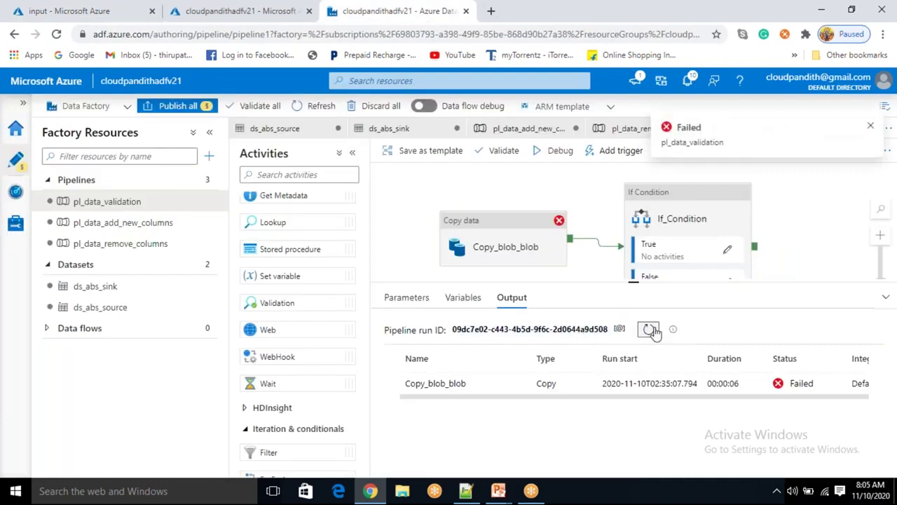
# - Read the full error details of the failed Copy_blob_blob run, including the sink container message, and close them
pyautogui.moveTo(515, 390)
pyautogui.click(515, 387)
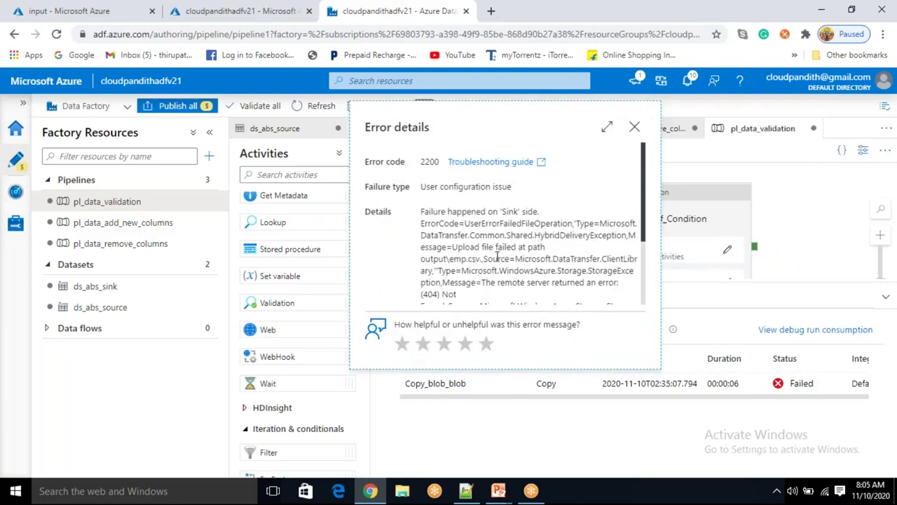
pyautogui.click(606, 127)
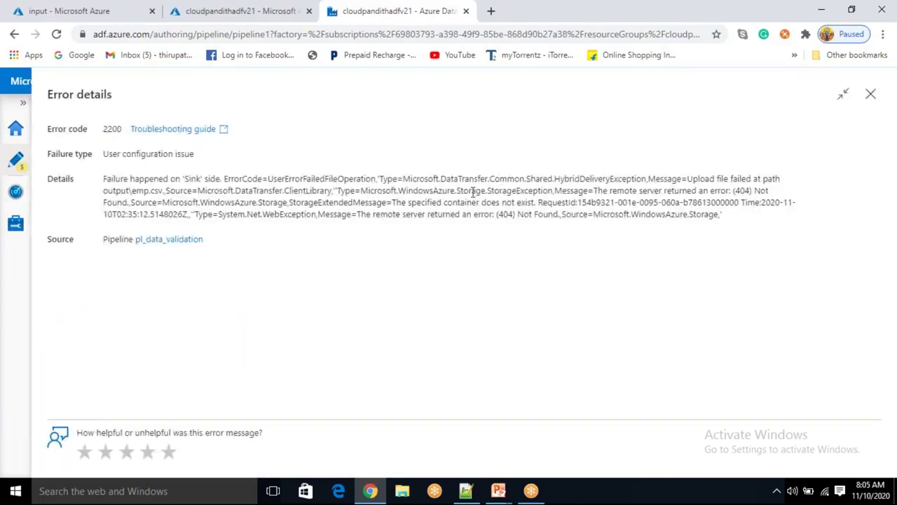
pyautogui.moveTo(434, 202); pyautogui.dragTo(502, 203)
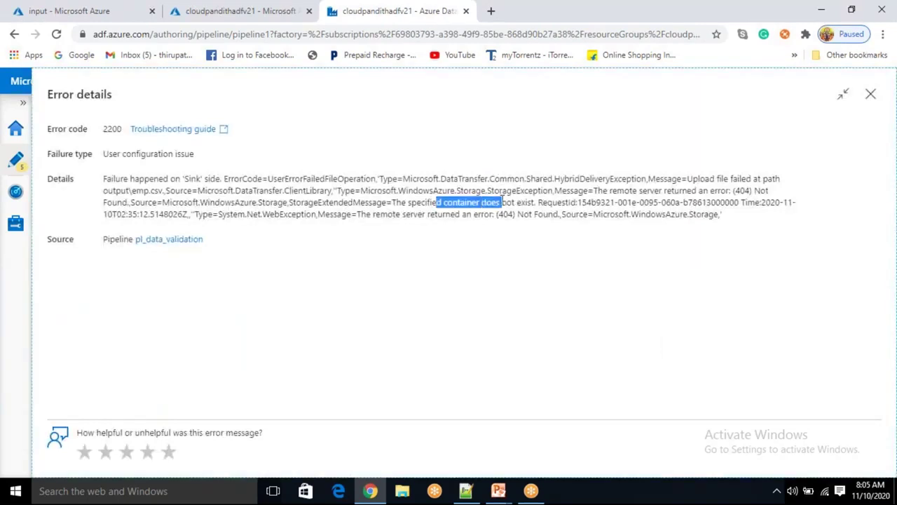
pyautogui.moveTo(624, 190); pyautogui.dragTo(710, 188)
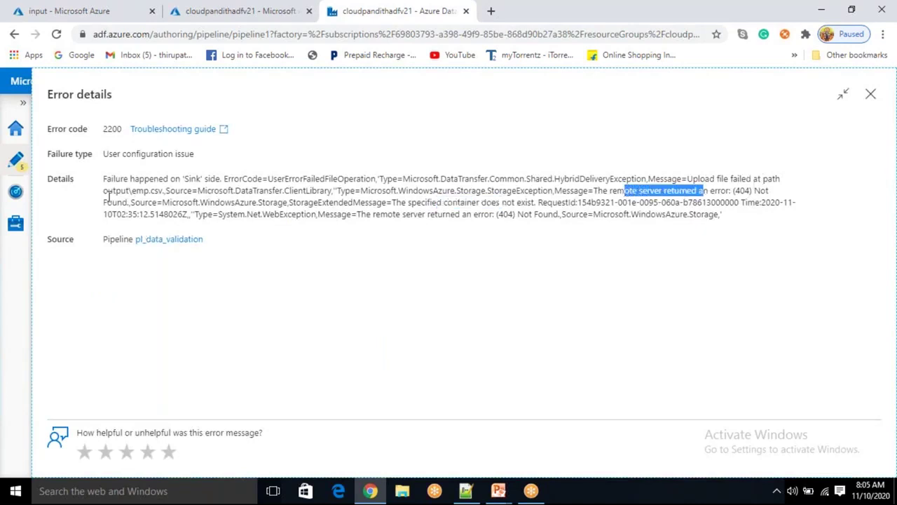
pyautogui.click(871, 96)
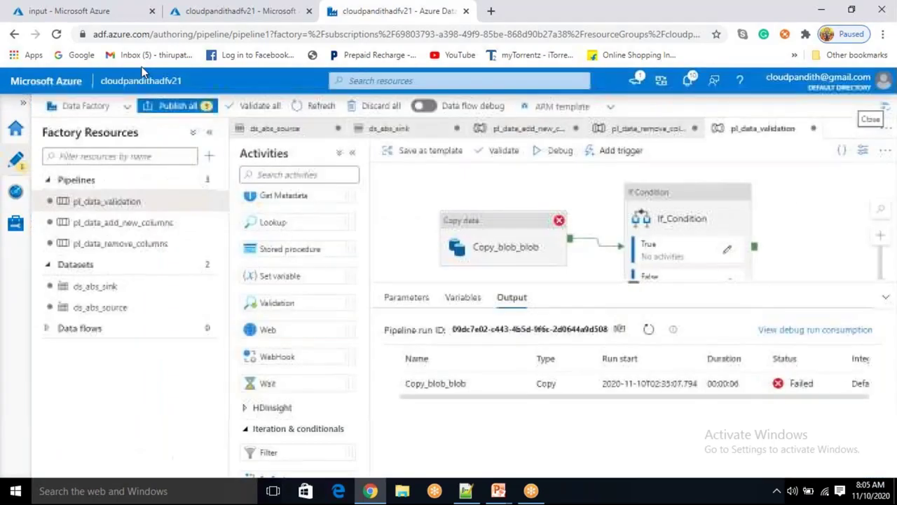
# - Switch to the Azure portal, refresh the input container, and check the container list of the cloudpandithcust1 storage account
pyautogui.click(108, 13)
pyautogui.click(414, 176)
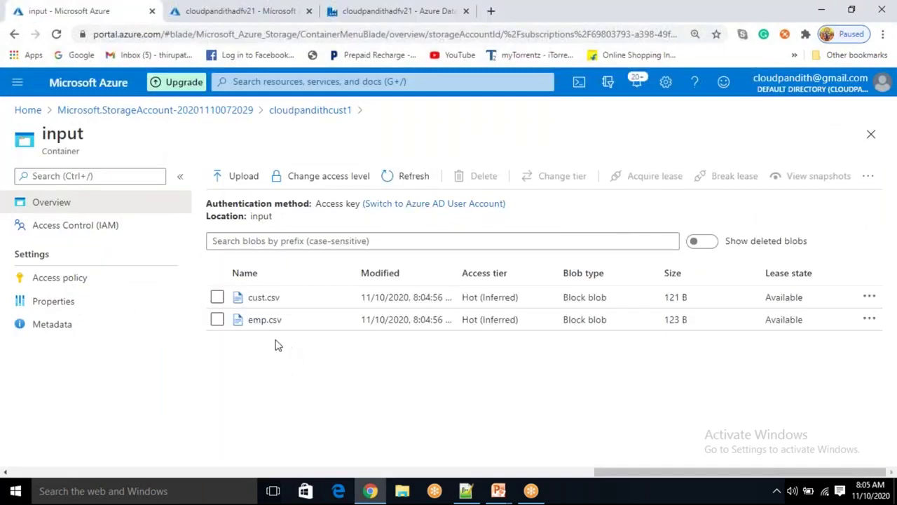
pyautogui.click(308, 110)
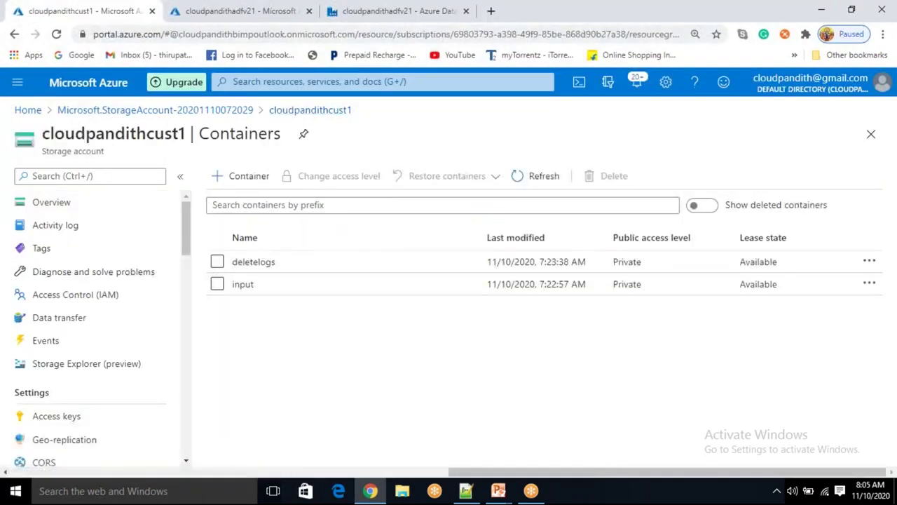
# - Switch to Azure Data Factory, debug pl_data_validation again, and refresh its run output
pyautogui.click(236, 16)
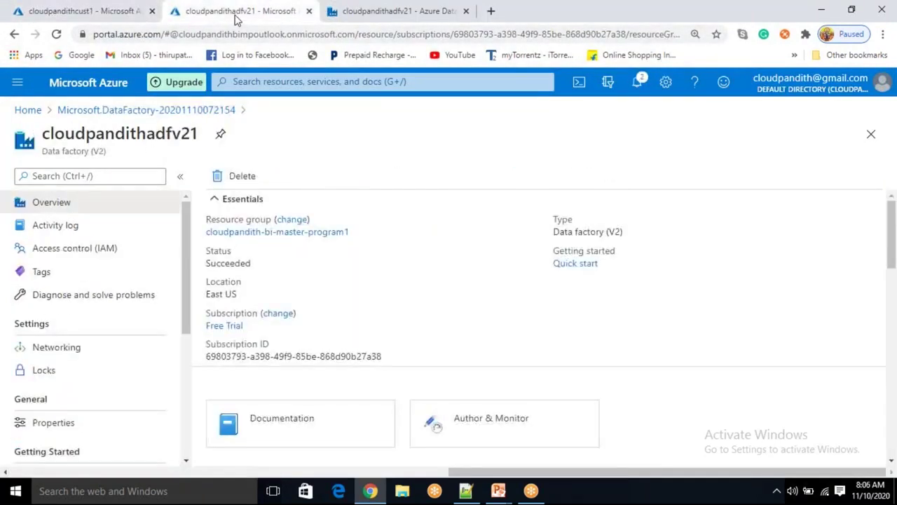
pyautogui.click(355, 21)
pyautogui.click(554, 150)
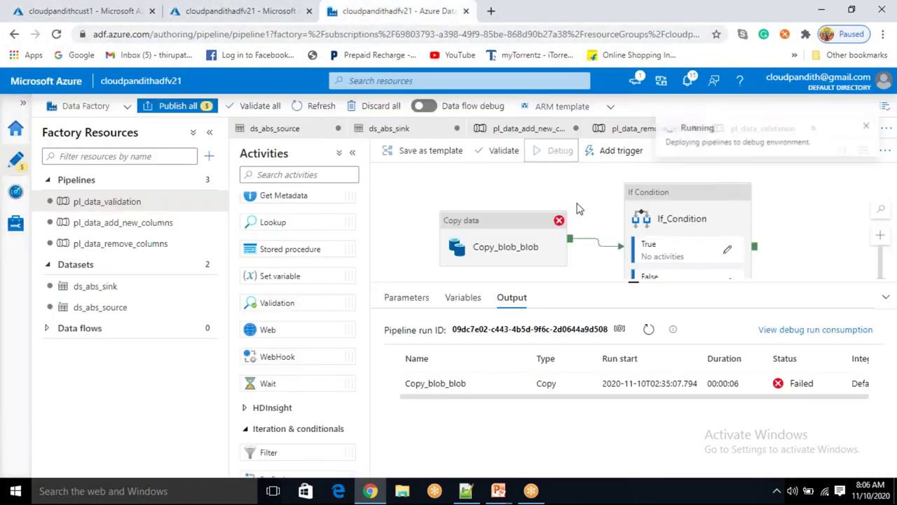
pyautogui.click(644, 330)
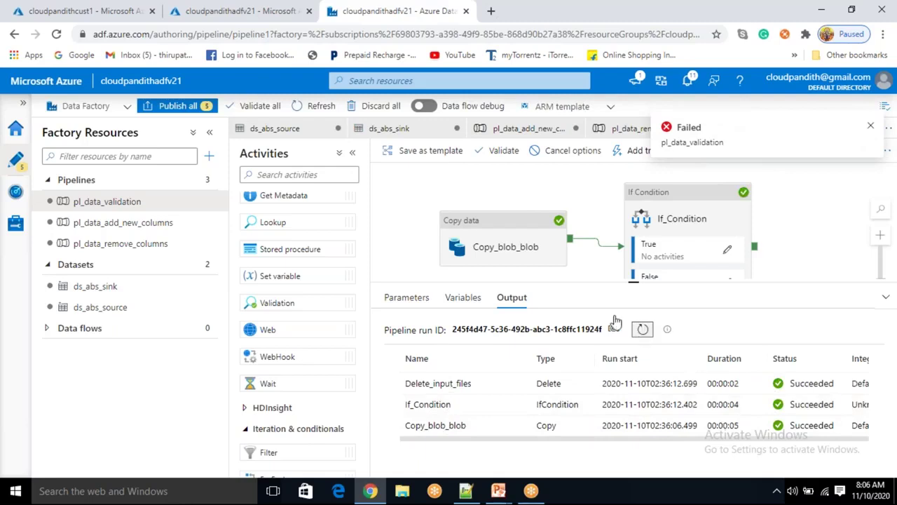
# - Switch to the Azure portal and compare the log files' modified times in the run folders under deletelogs/cloudpandith.log
pyautogui.click(84, 10)
pyautogui.click(528, 178)
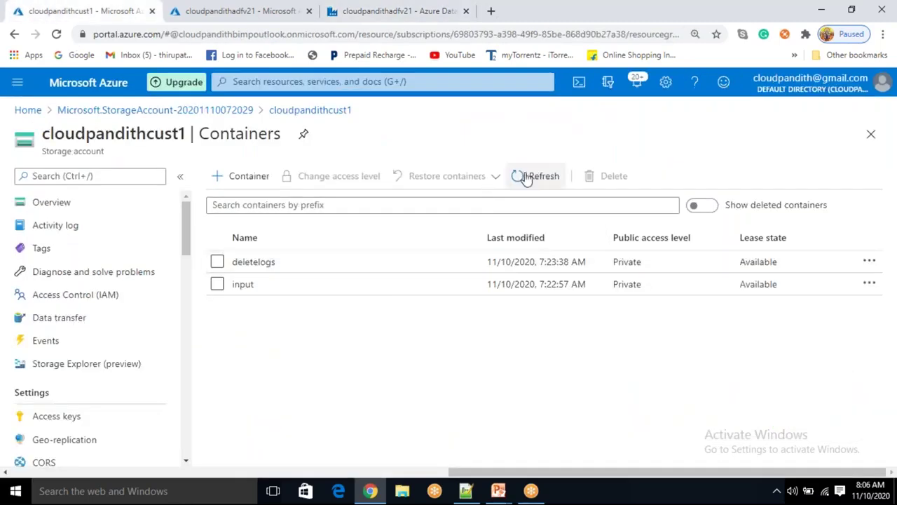
pyautogui.click(279, 263)
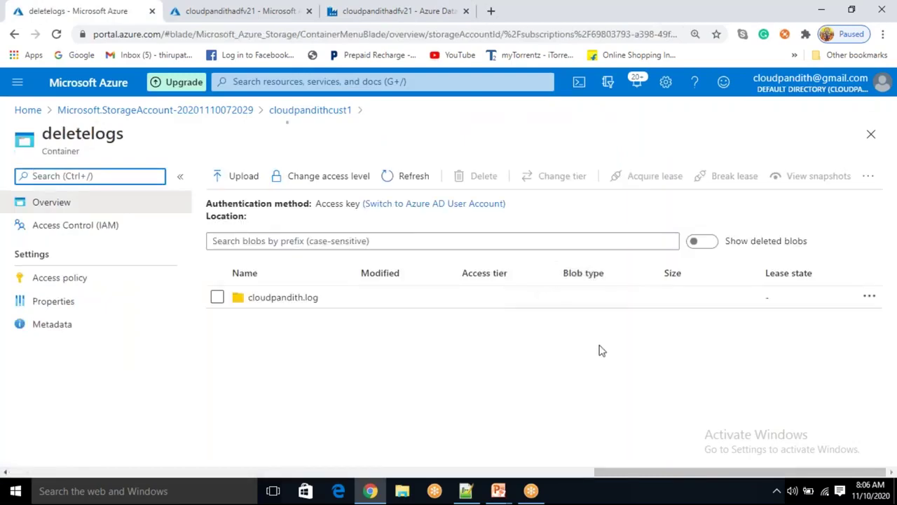
pyautogui.click(308, 300)
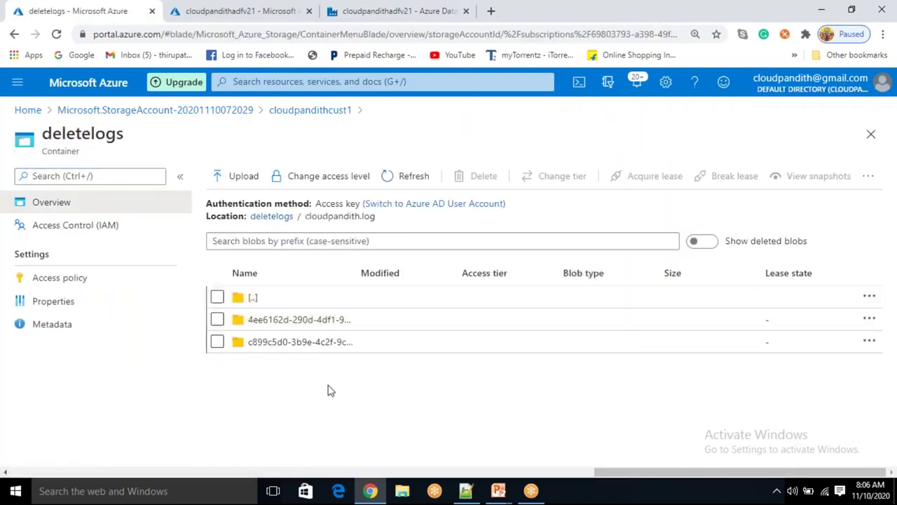
pyautogui.click(335, 341)
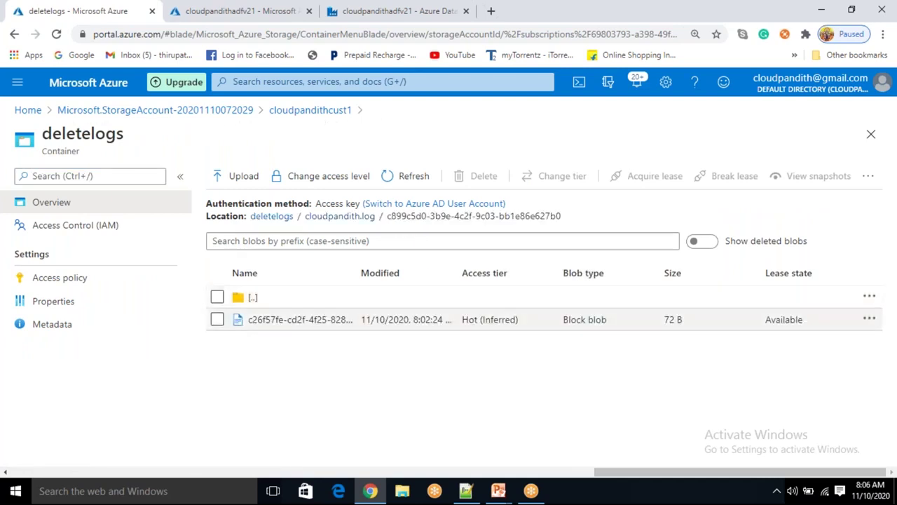
pyautogui.click(340, 219)
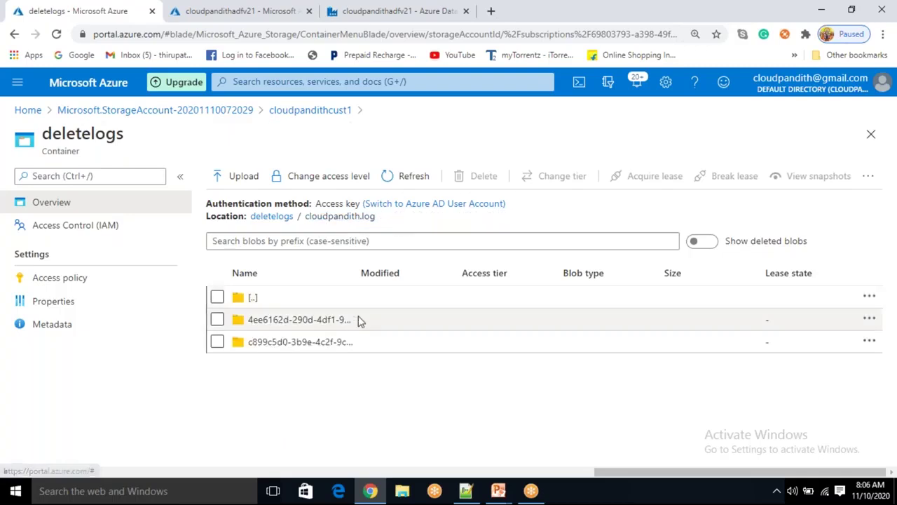
pyautogui.click(353, 319)
pyautogui.click(331, 320)
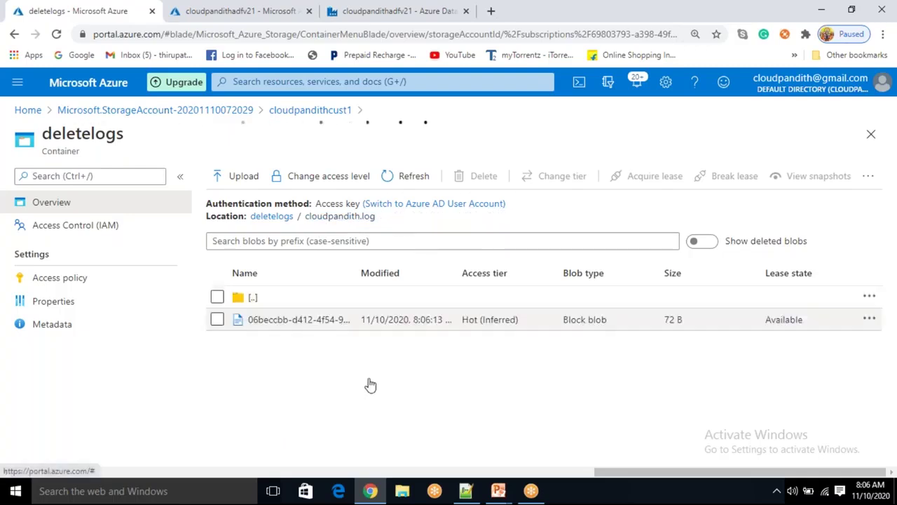
pyautogui.moveTo(414, 319); pyautogui.dragTo(443, 320)
pyautogui.click(429, 335)
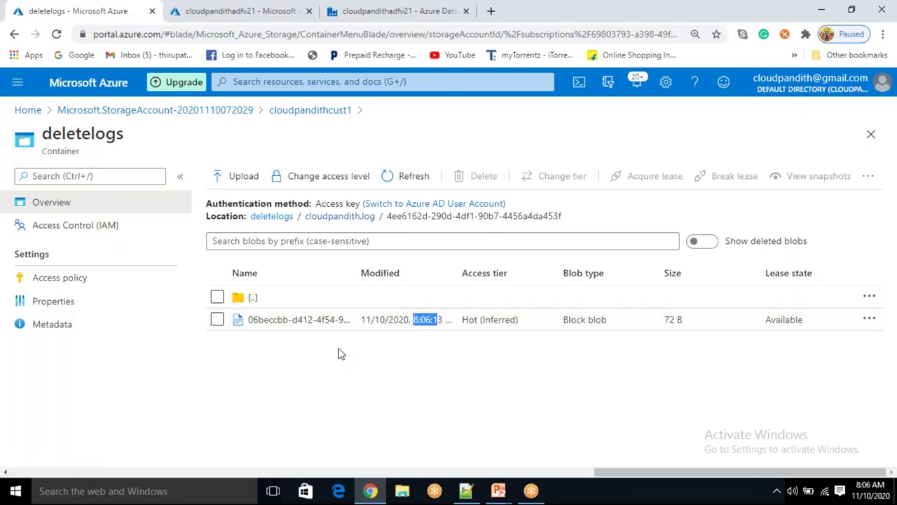
# - Open the log CSV in the run folder starting with 4ee6162d and examine its file deletion entries
pyautogui.click(254, 297)
pyautogui.click(291, 322)
pyautogui.click(290, 323)
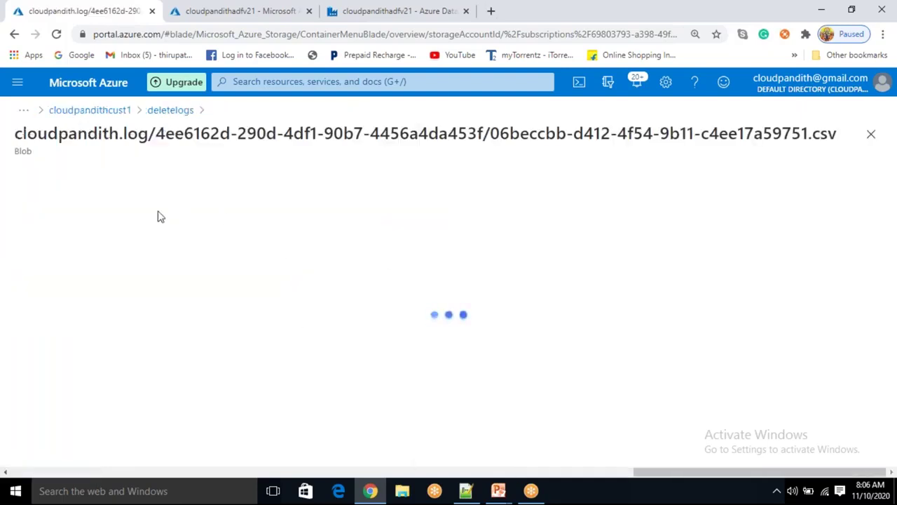
pyautogui.click(210, 212)
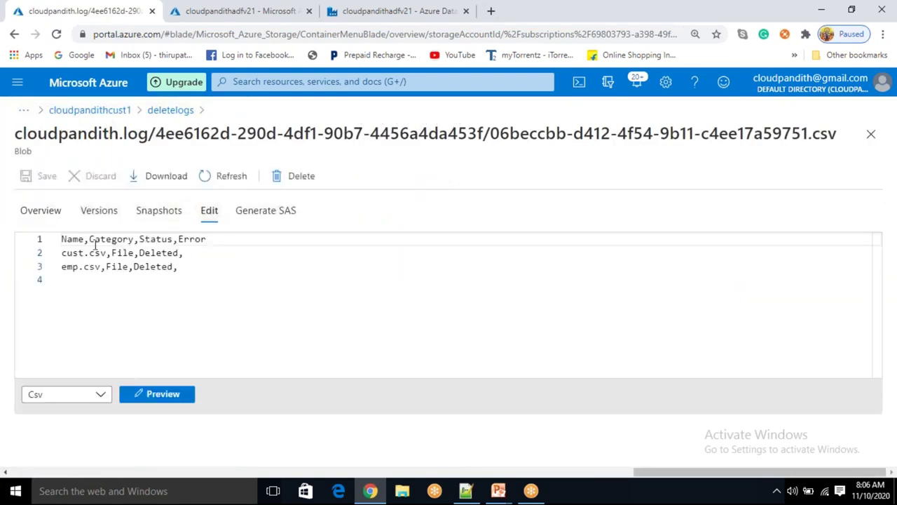
pyautogui.moveTo(186, 266); pyautogui.dragTo(60, 241)
pyautogui.click(188, 298)
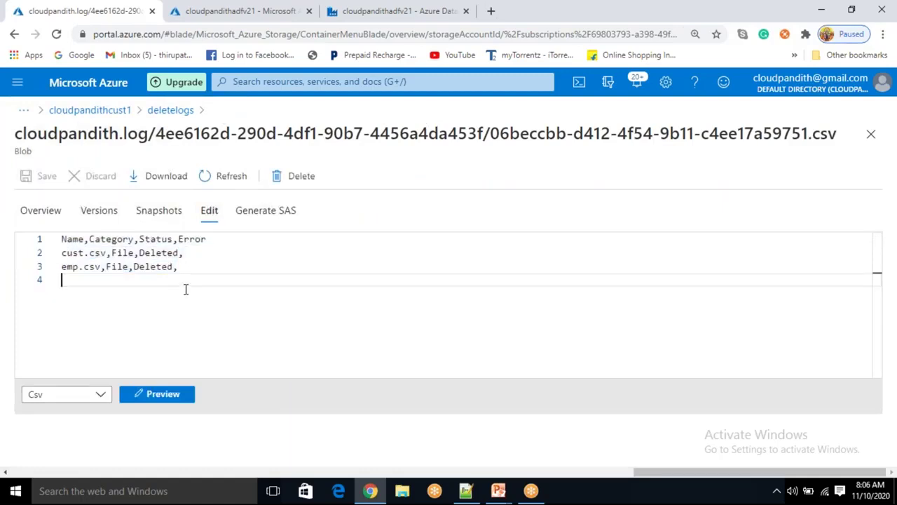
# - Switch back to pl_data_validation in Azure Data Factory and enlarge the canvas to show the whole If_Condition activity
pyautogui.click(240, 12)
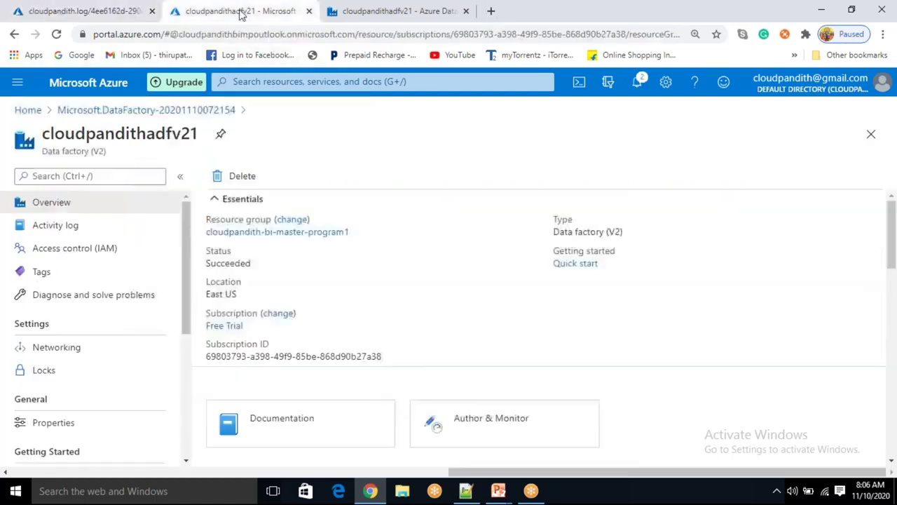
pyautogui.click(354, 17)
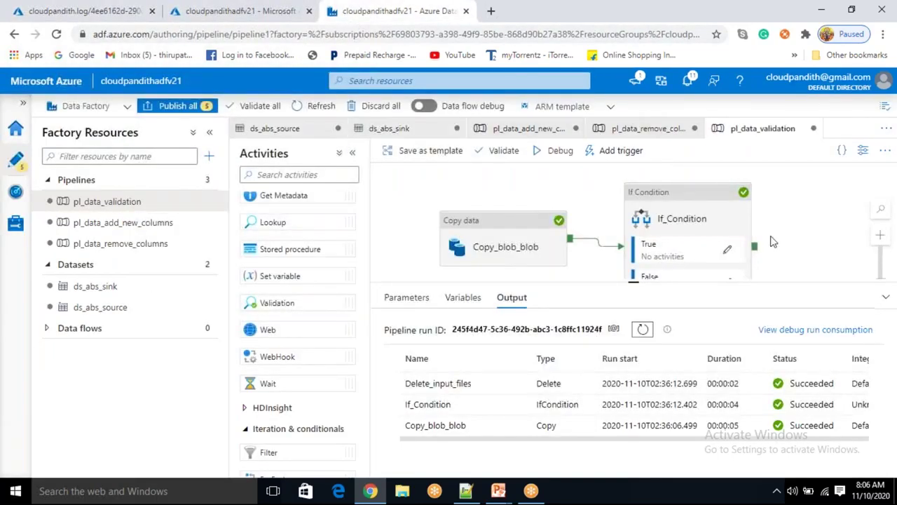
pyautogui.click(817, 250)
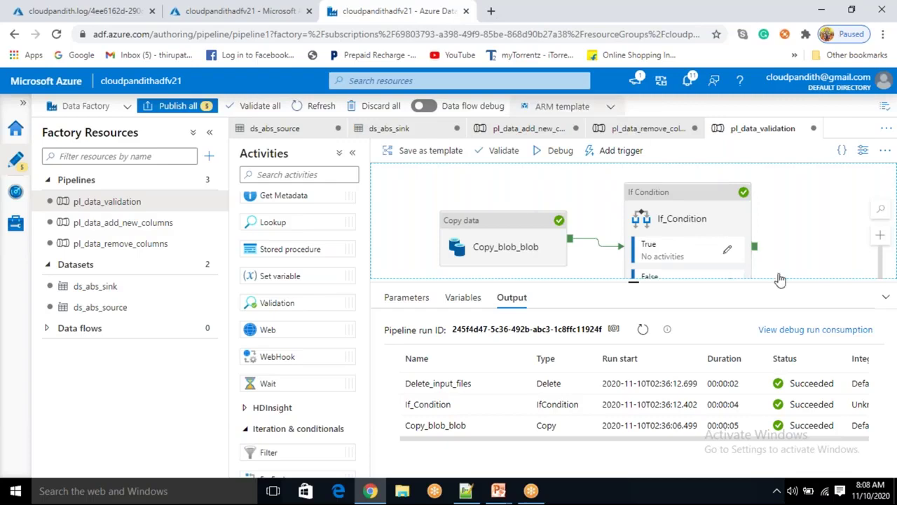
pyautogui.moveTo(642, 280); pyautogui.dragTo(642, 341)
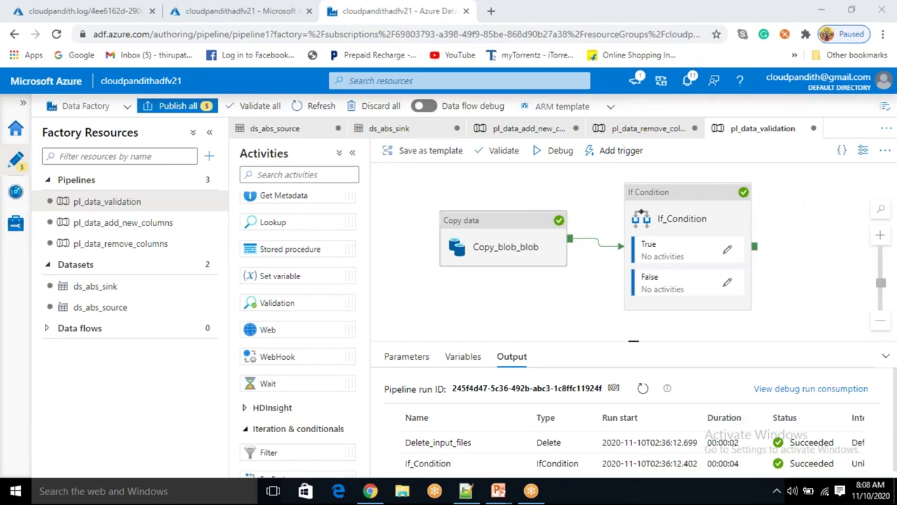
# - Review the copy activity in pl_data_add_new_columns, then the general settings of Copy_blob_blob in pl_data_validation
pyautogui.click(123, 243)
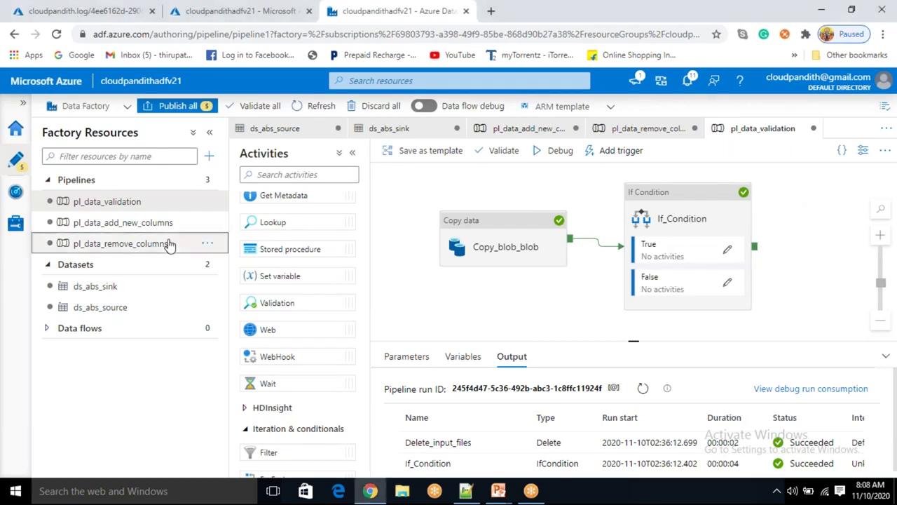
pyautogui.click(161, 223)
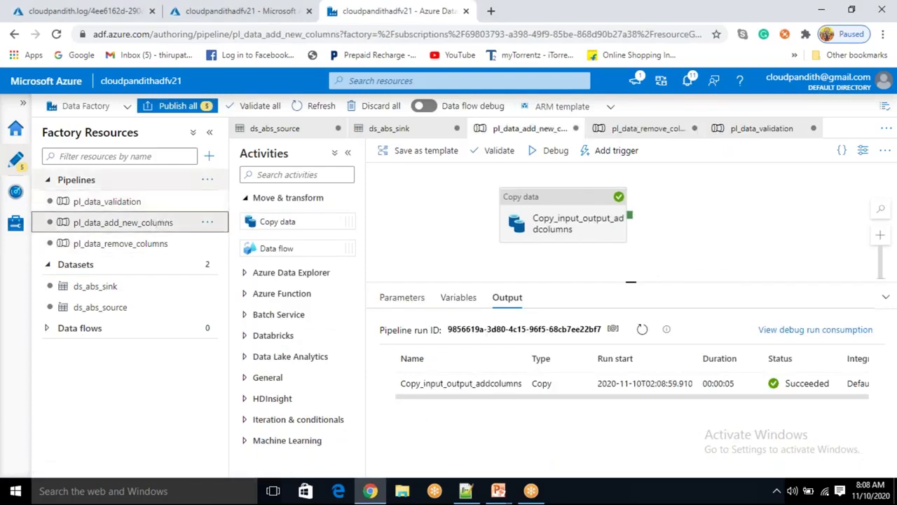
pyautogui.click(668, 56)
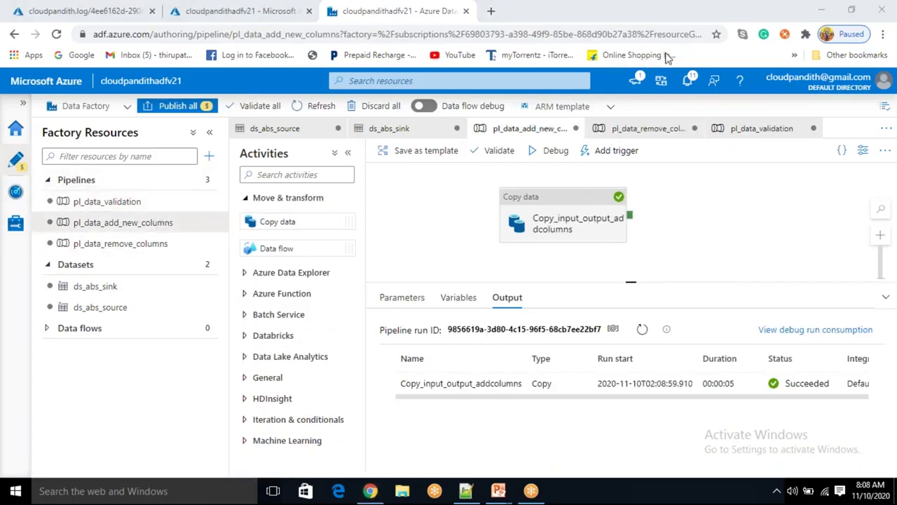
pyautogui.click(550, 221)
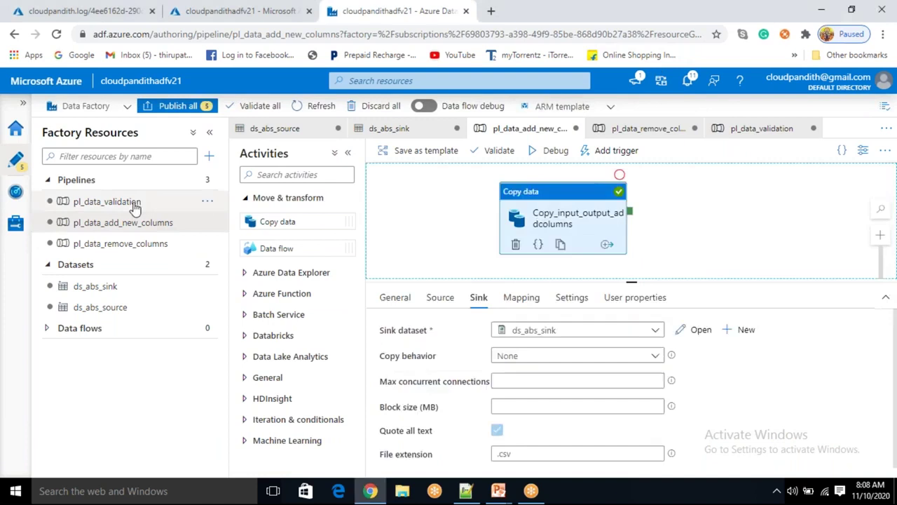
pyautogui.click(135, 205)
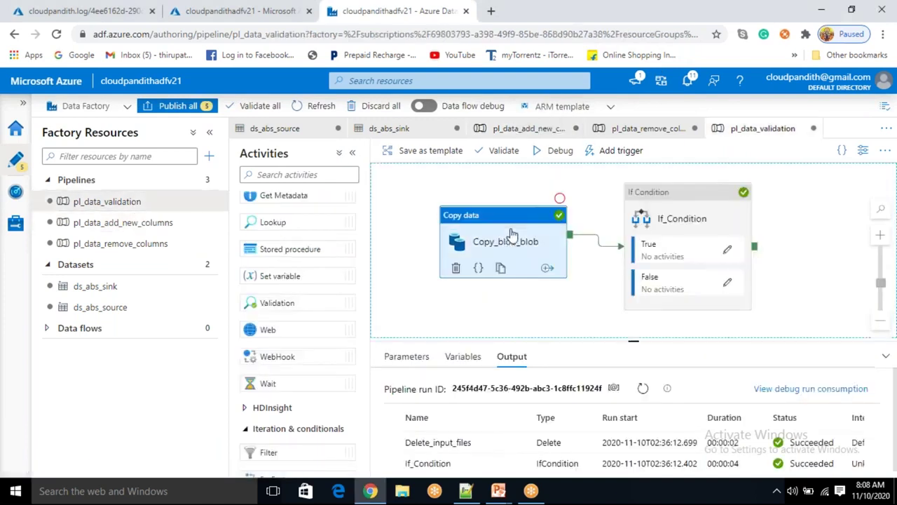
pyautogui.click(474, 240)
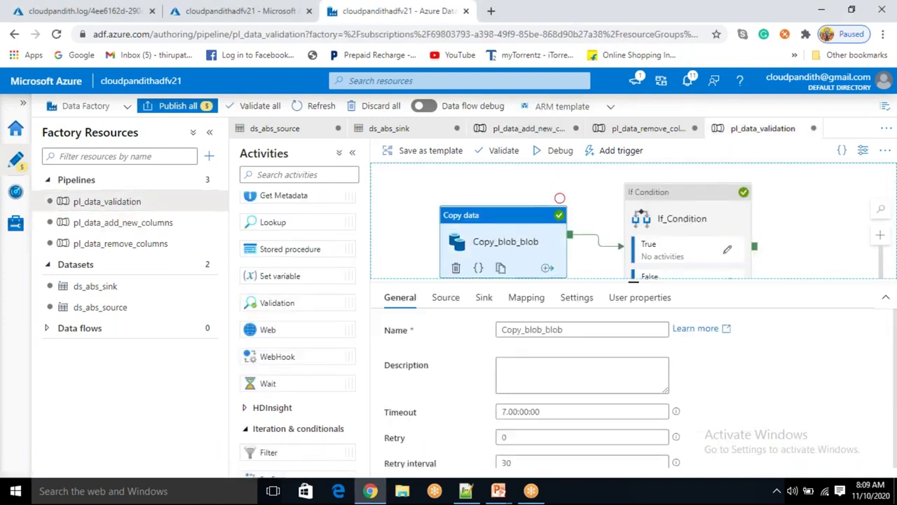
# - Switch to the Azure portal and delete the output container from the cloudpandithcust1 storage account
pyautogui.click(14, 10)
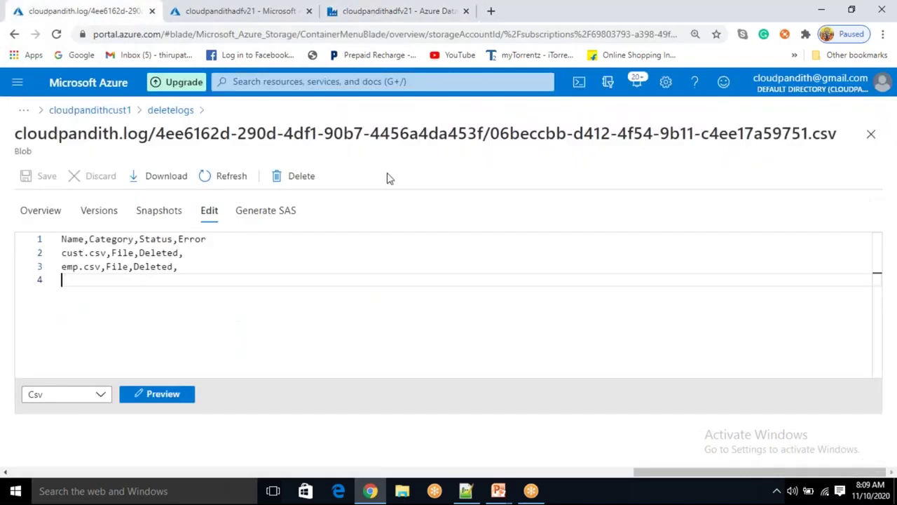
pyautogui.click(185, 110)
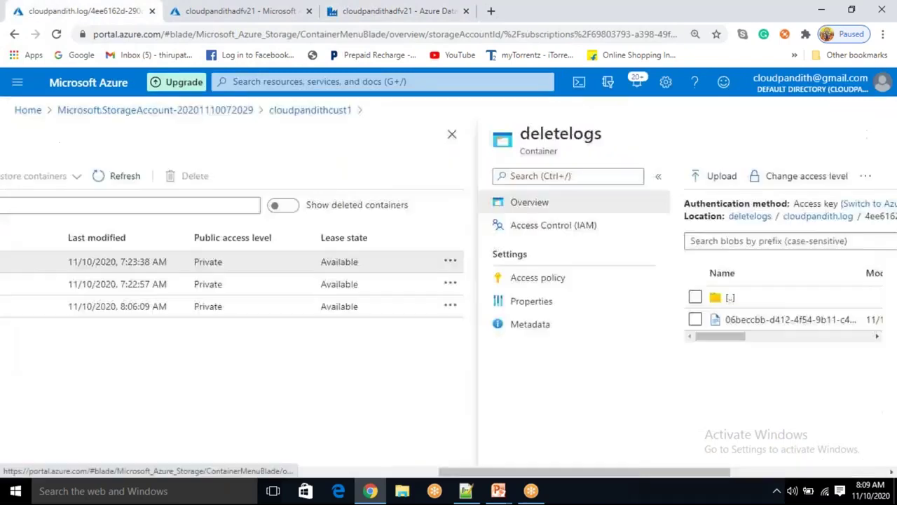
pyautogui.click(294, 110)
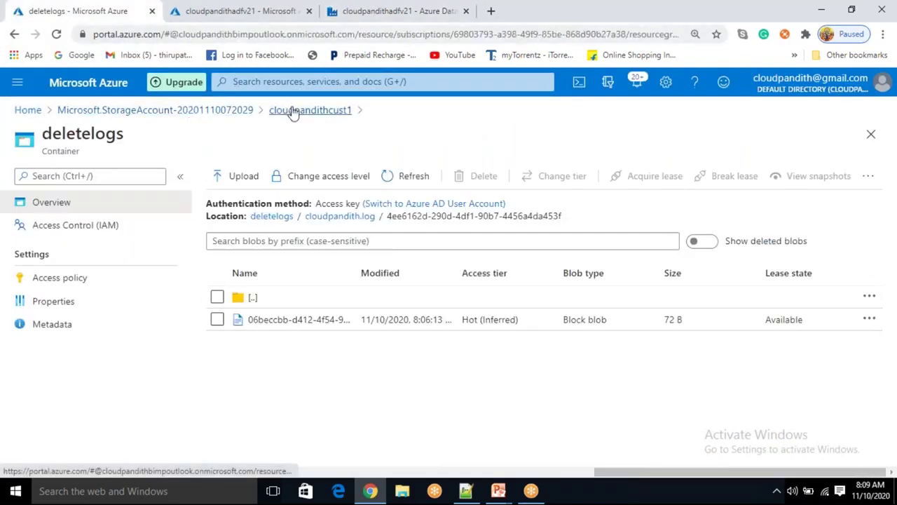
pyautogui.click(217, 306)
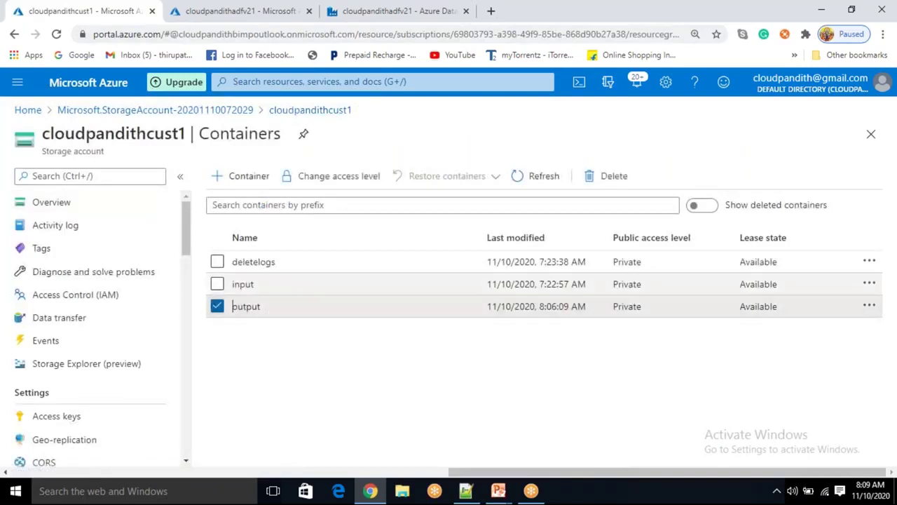
pyautogui.click(607, 176)
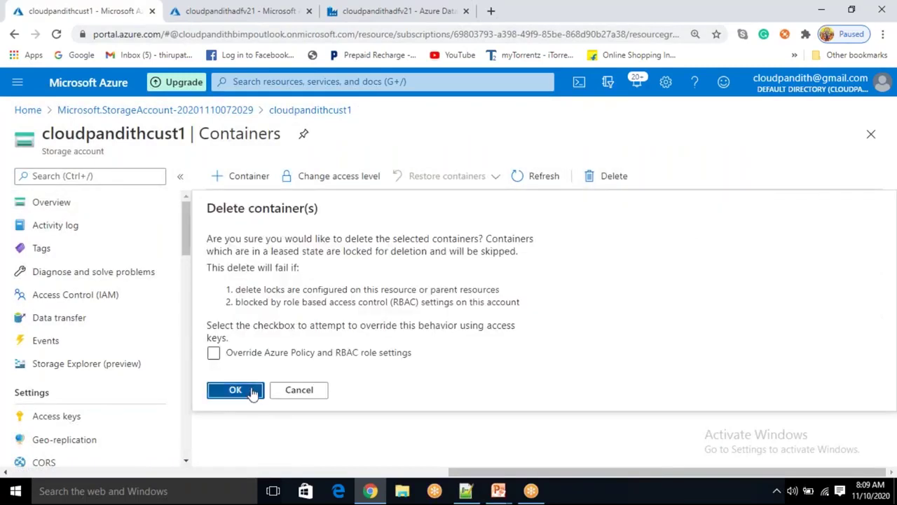
pyautogui.click(254, 390)
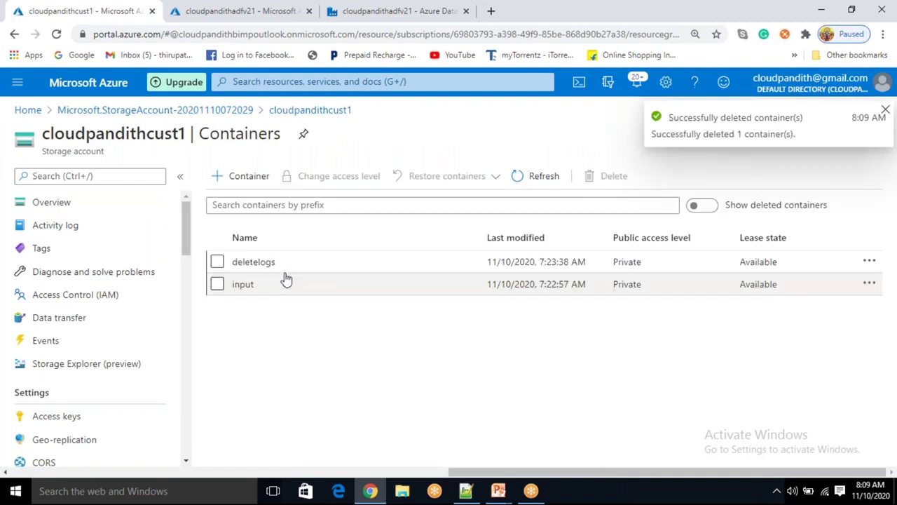
# - Upload cust.csv and emp.csv from the set-comma folder into the input container and close the upload pane
pyautogui.click(245, 284)
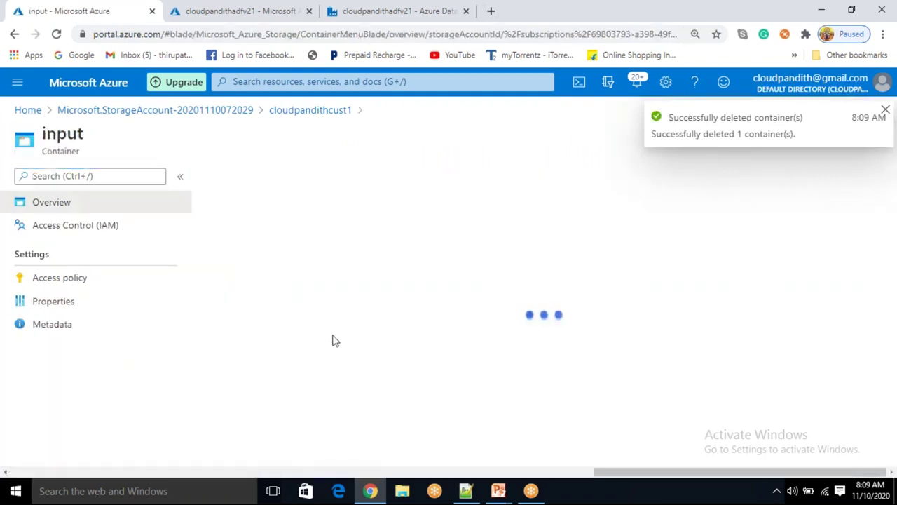
pyautogui.click(238, 177)
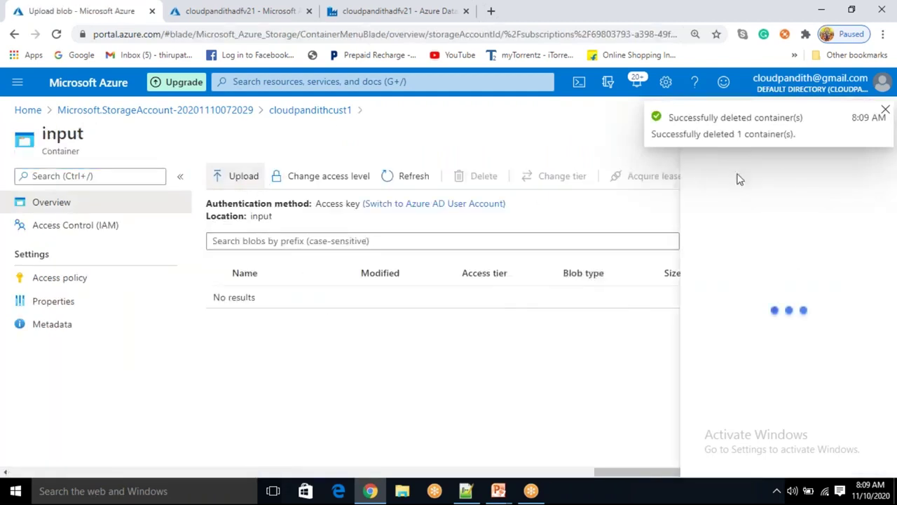
pyautogui.click(776, 180)
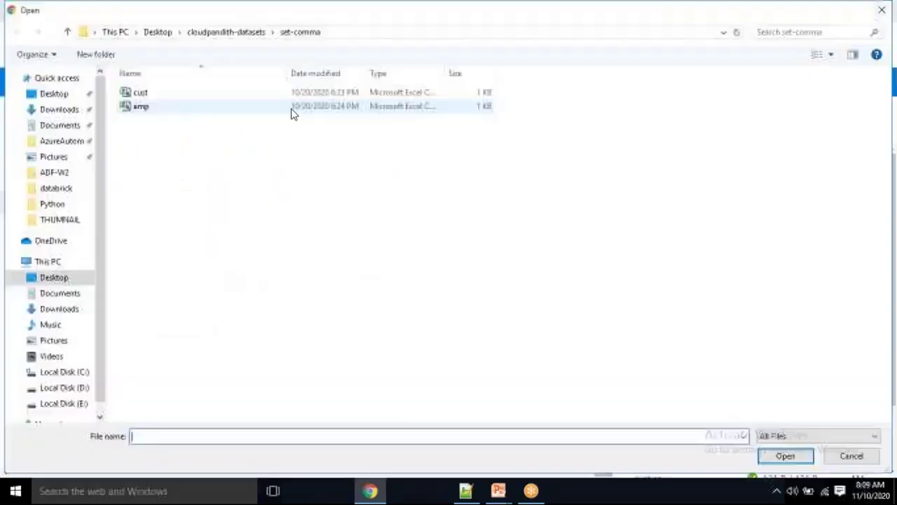
pyautogui.click(184, 94)
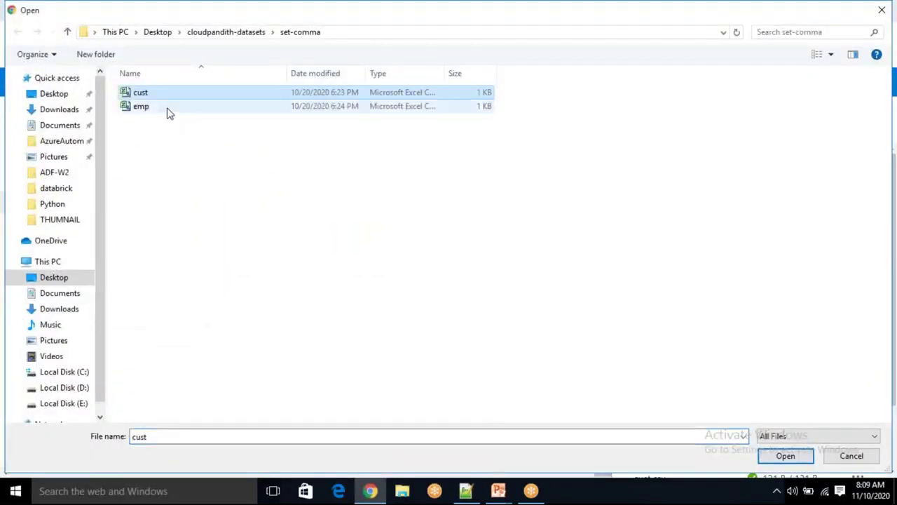
pyautogui.keyDown('ctrl'); pyautogui.click(166, 109); pyautogui.keyUp('ctrl')
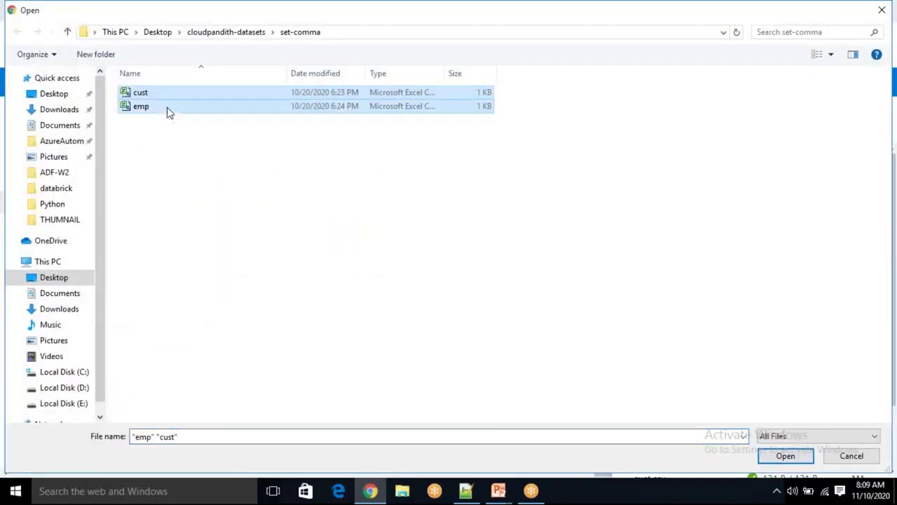
pyautogui.click(788, 455)
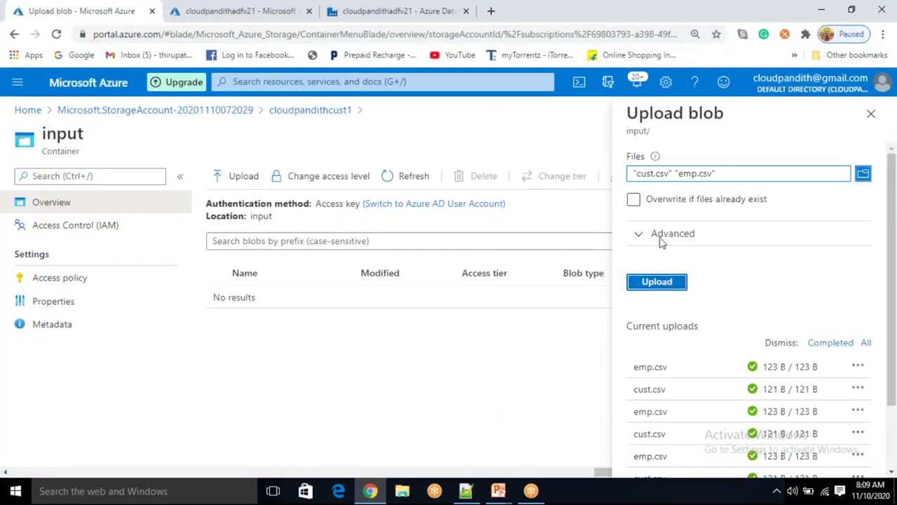
pyautogui.click(657, 281)
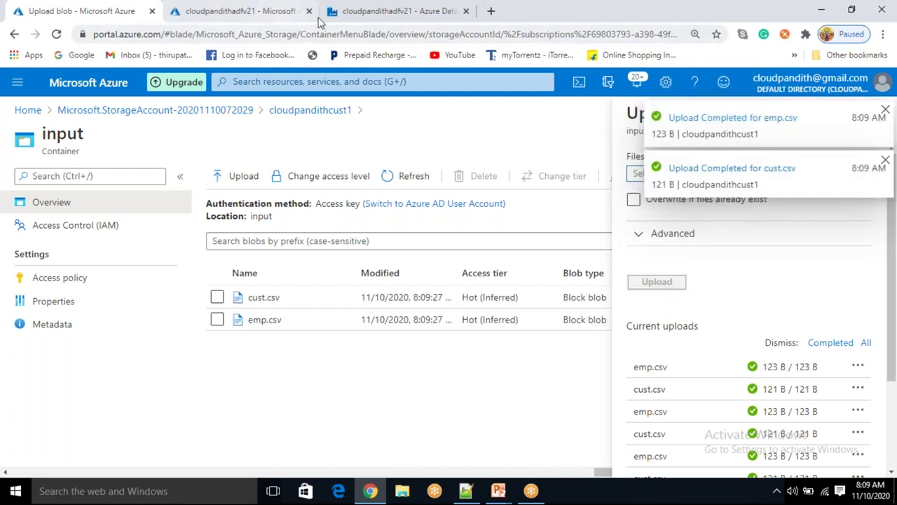
pyautogui.click(359, 14)
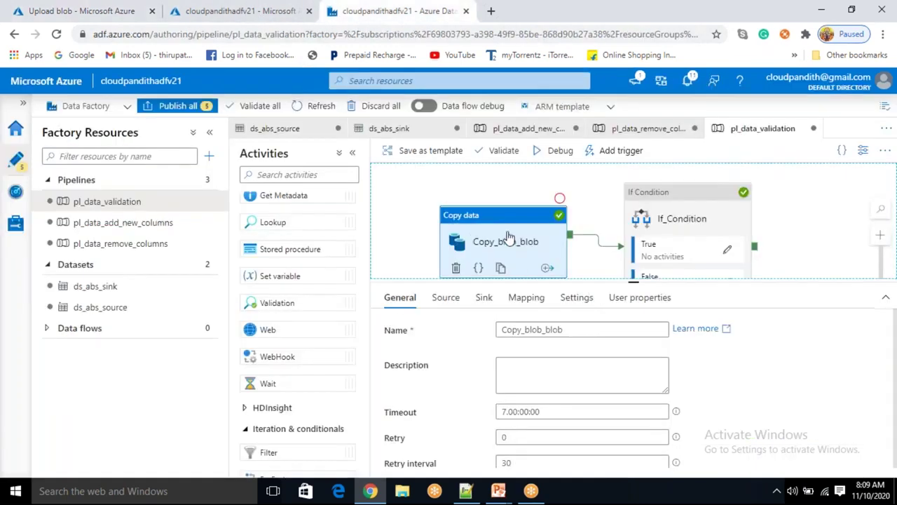
pyautogui.click(65, 11)
pyautogui.click(871, 113)
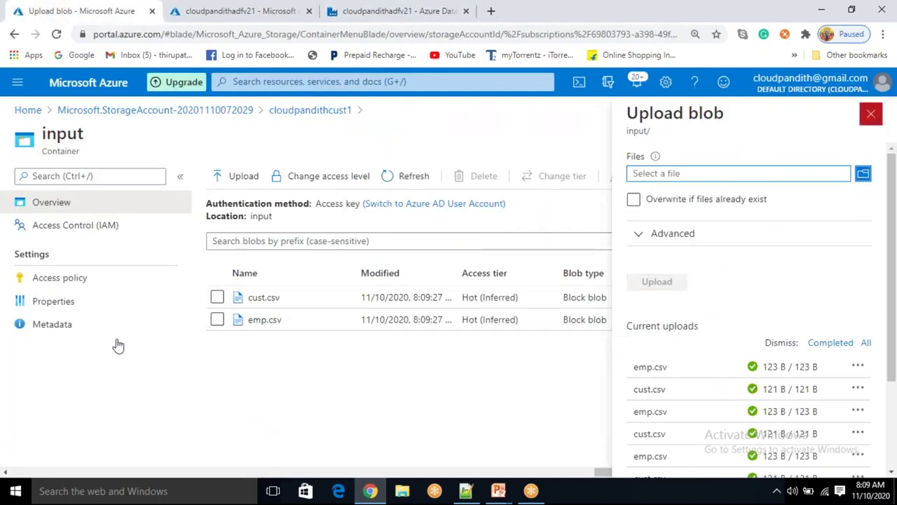
# - Switch to Azure Data Factory and add two additional source columns named loaddate and runid to the Copy_blob_blob activity
pyautogui.click(340, 17)
pyautogui.moveTo(507, 242); pyautogui.dragTo(507, 232)
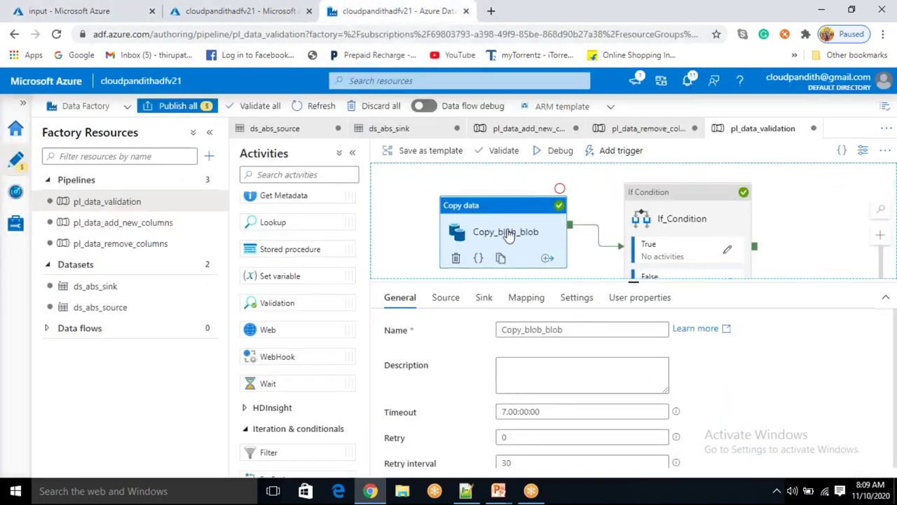
pyautogui.click(454, 299)
pyautogui.scroll(-3, 609, 419)
pyautogui.click(516, 443)
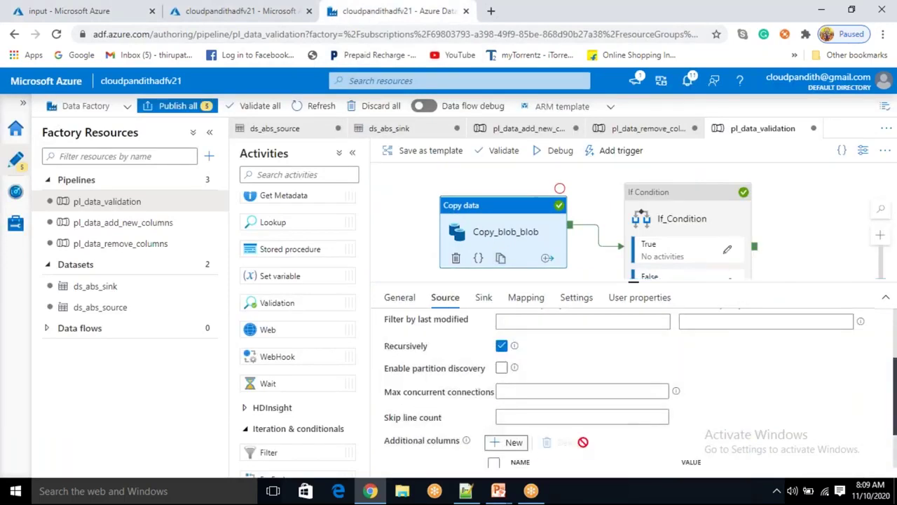
pyautogui.scroll(-1, 577, 445)
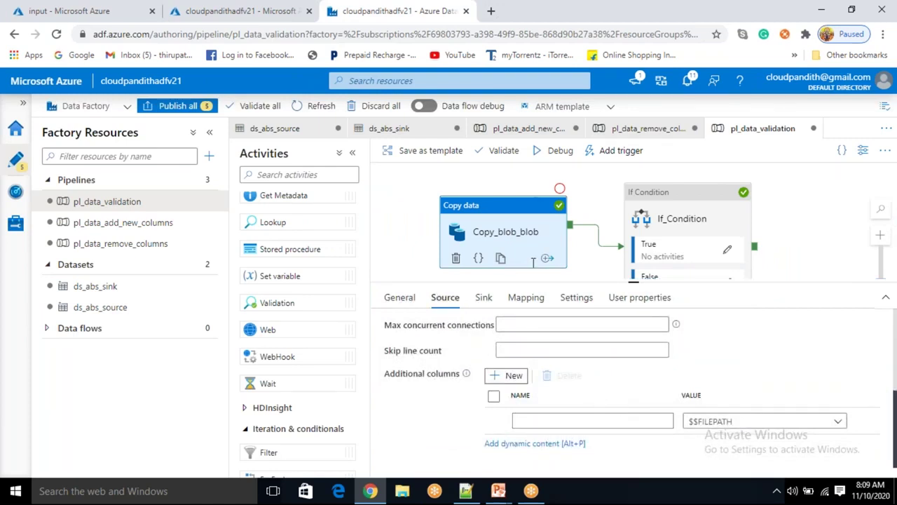
pyautogui.click(516, 377)
pyautogui.scroll(-1, 586, 419)
pyautogui.click(568, 395)
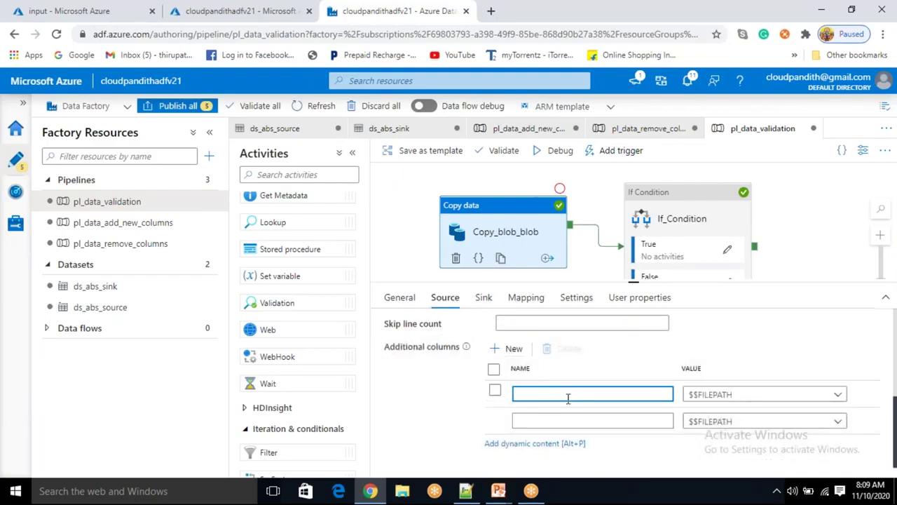
pyautogui.write('loaddate')
pyautogui.click(537, 420)
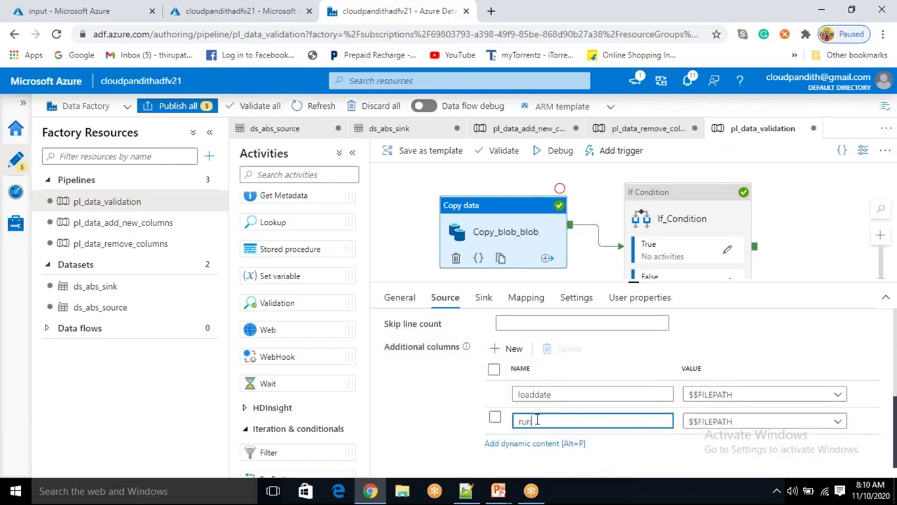
pyautogui.click(839, 428)
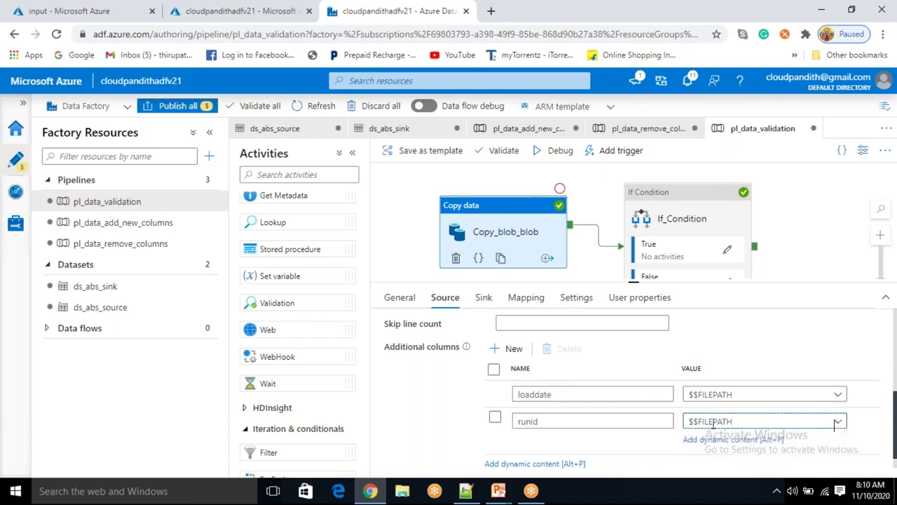
pyautogui.click(722, 440)
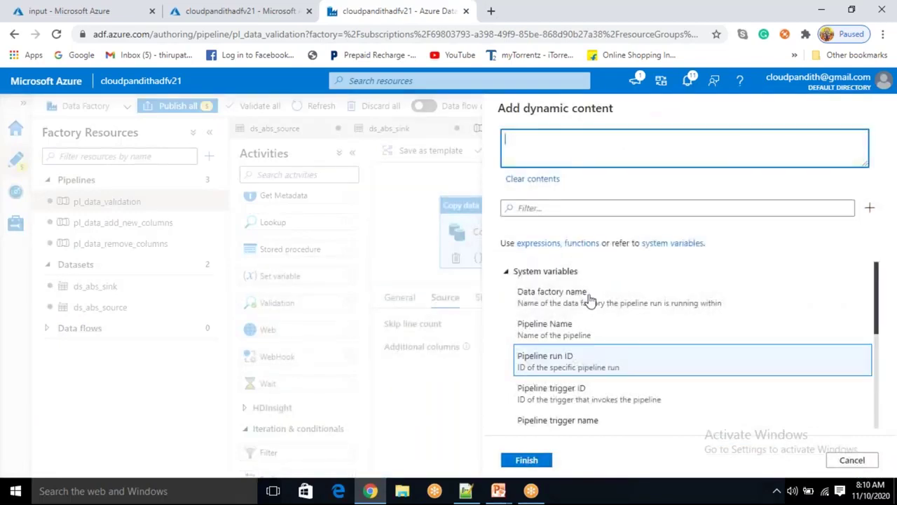
pyautogui.click(560, 359)
pyautogui.click(526, 460)
pyautogui.scroll(-1, 701, 415)
pyautogui.click(749, 395)
pyautogui.click(706, 414)
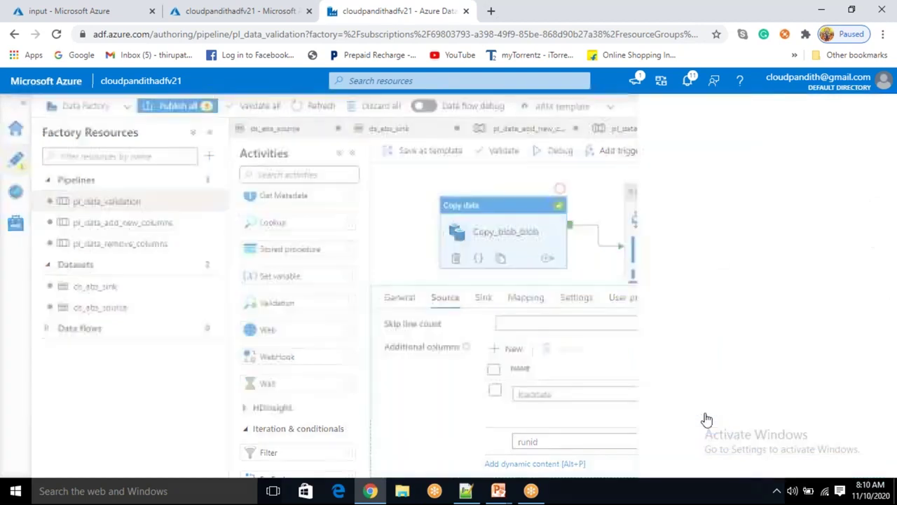
pyautogui.click(542, 209)
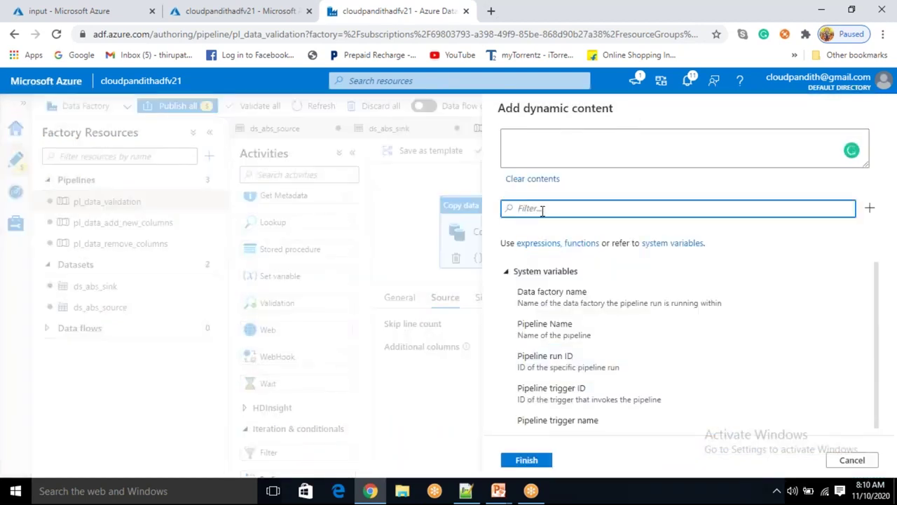
pyautogui.write('utcnow')
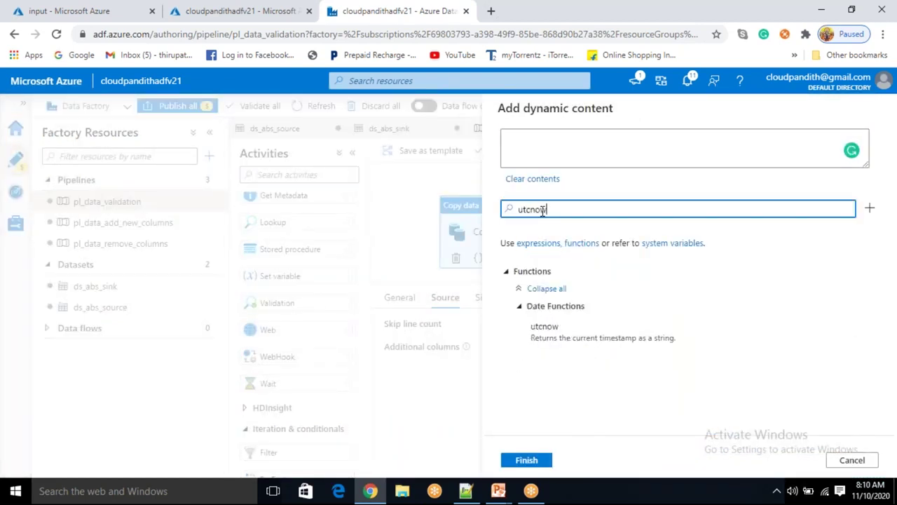
pyautogui.click(570, 333)
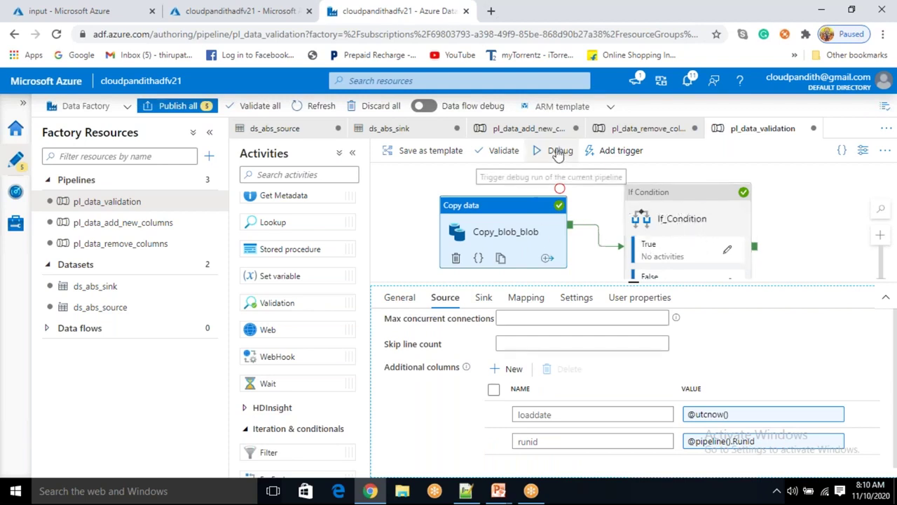
pyautogui.click(741, 438)
pyautogui.scroll(1, 531, 341)
# - Review the mapping, source and sink settings of the Copy_blob_blob activity
pyautogui.click(526, 297)
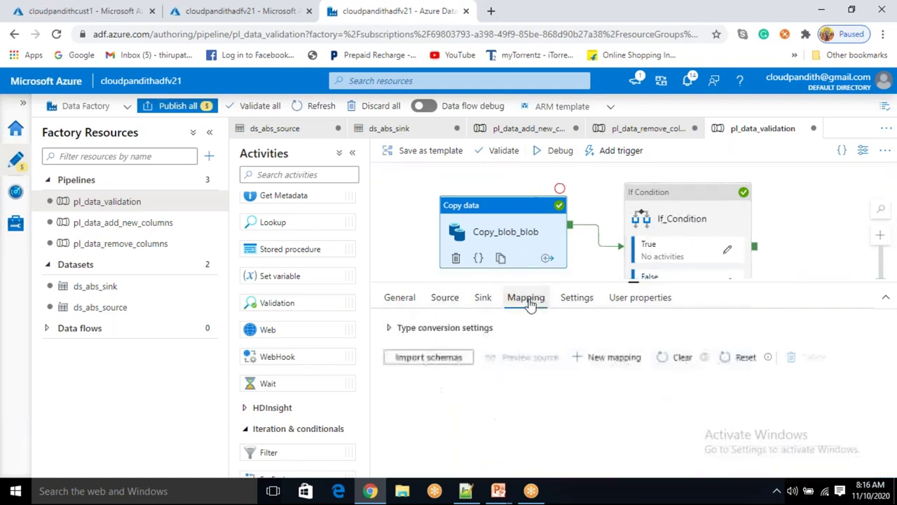
pyautogui.click(445, 299)
pyautogui.click(483, 297)
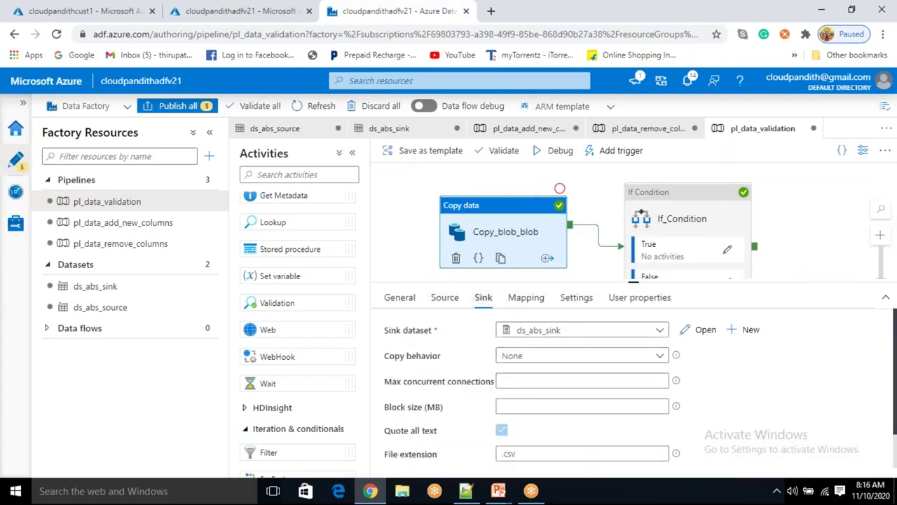
pyautogui.click(445, 298)
pyautogui.scroll(-2, 474, 390)
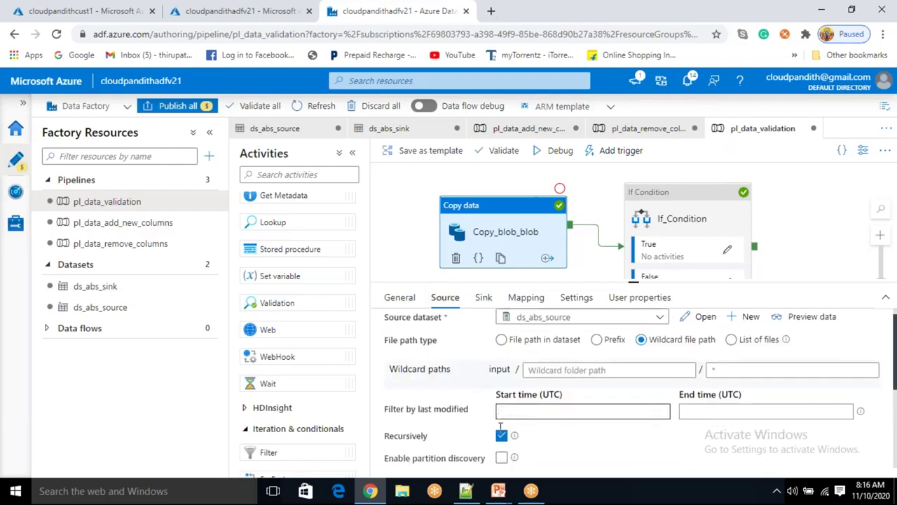
pyautogui.click(526, 298)
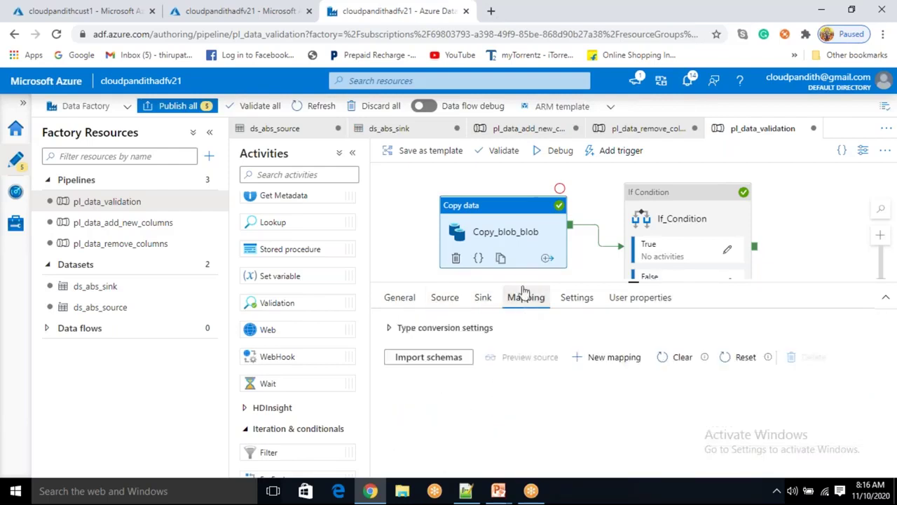
# - Start a debug run of pl_data_validation and refresh its output to follow the activity status
pyautogui.click(561, 151)
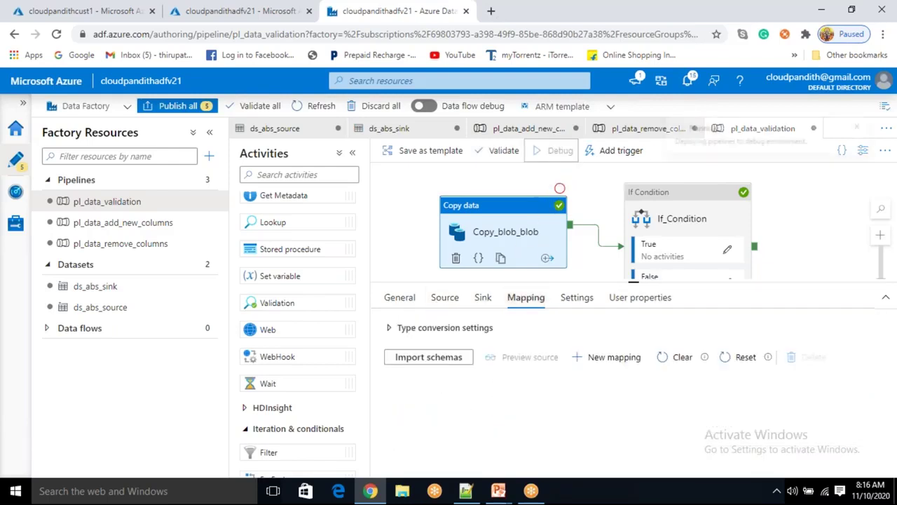
pyautogui.click(577, 219)
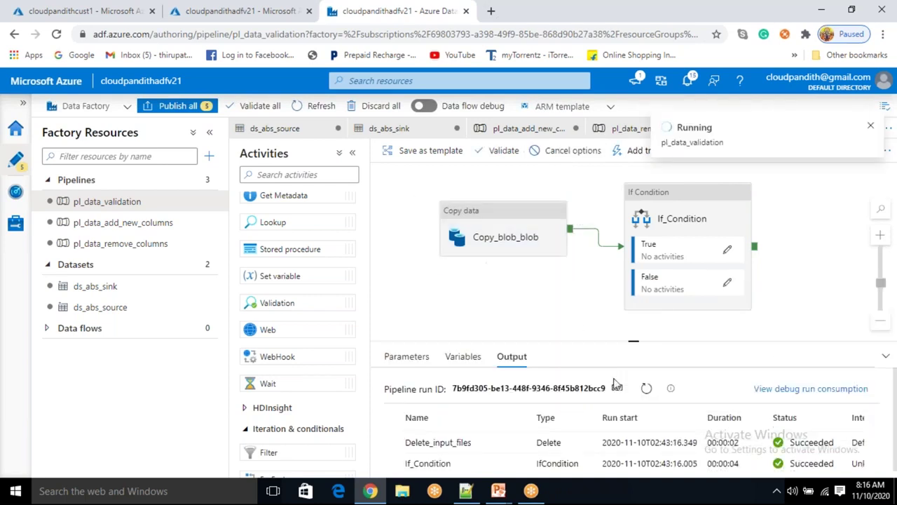
pyautogui.click(649, 392)
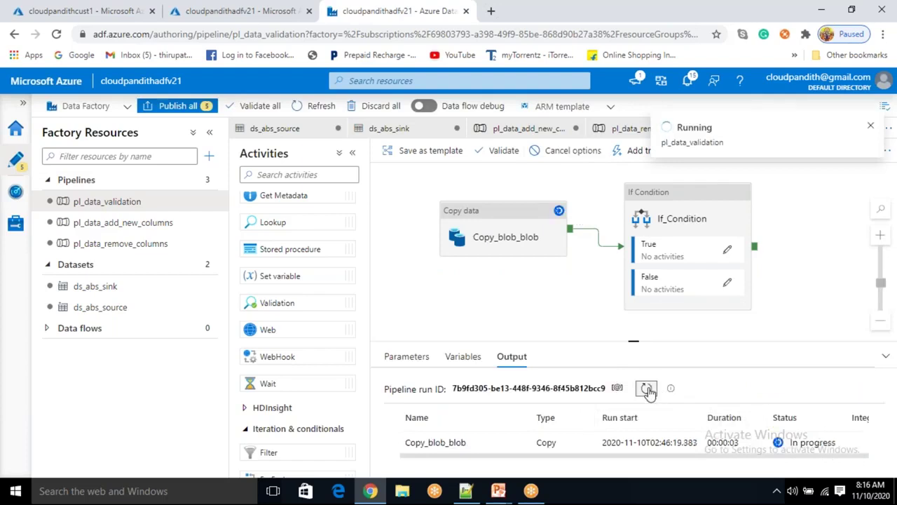
# - Switch to the cloudpandithcust1 storage account, refresh its containers and open the contents of cust.csv in the output container
pyautogui.click(51, 14)
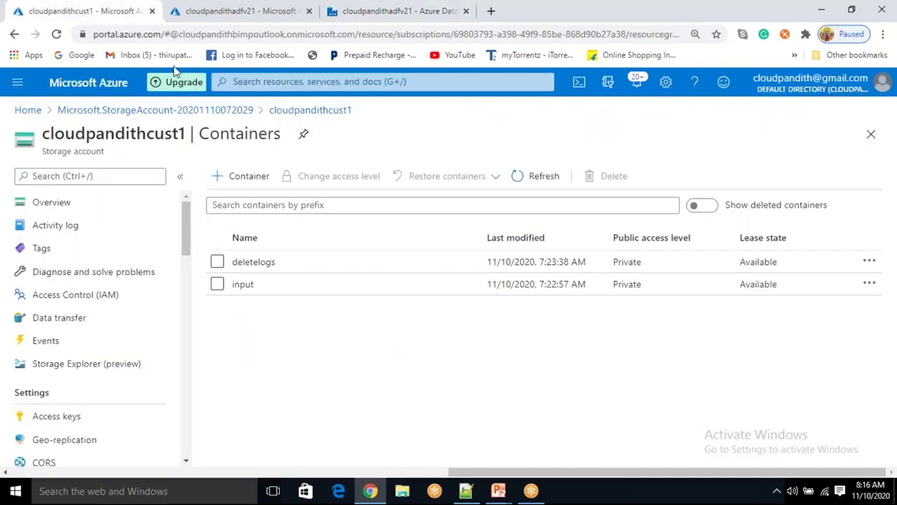
pyautogui.click(534, 178)
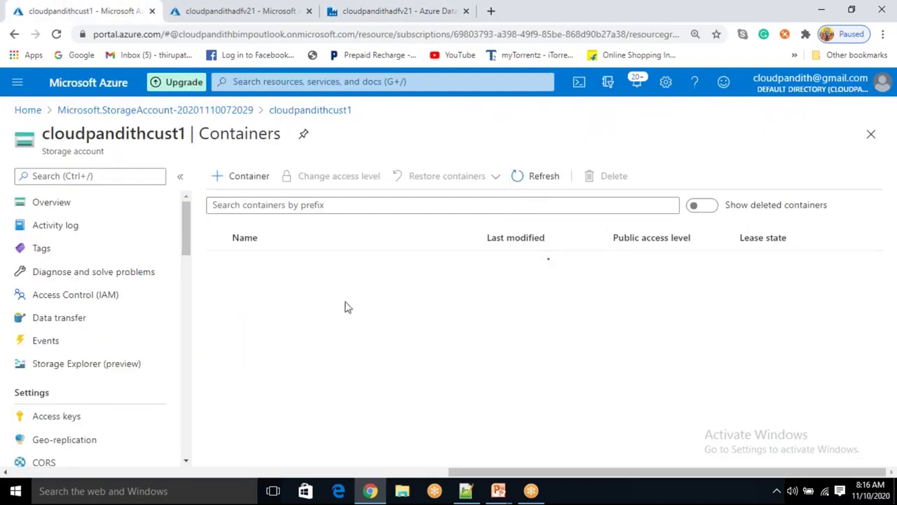
pyautogui.click(282, 316)
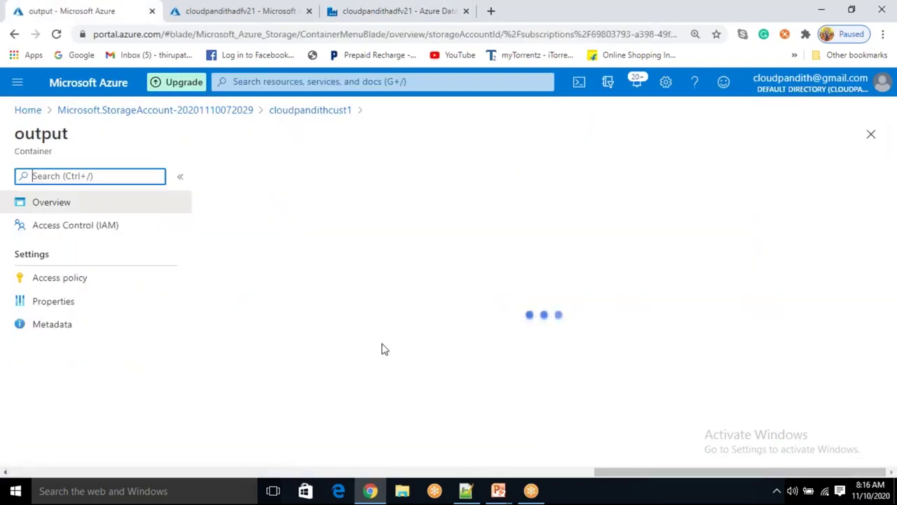
pyautogui.click(265, 297)
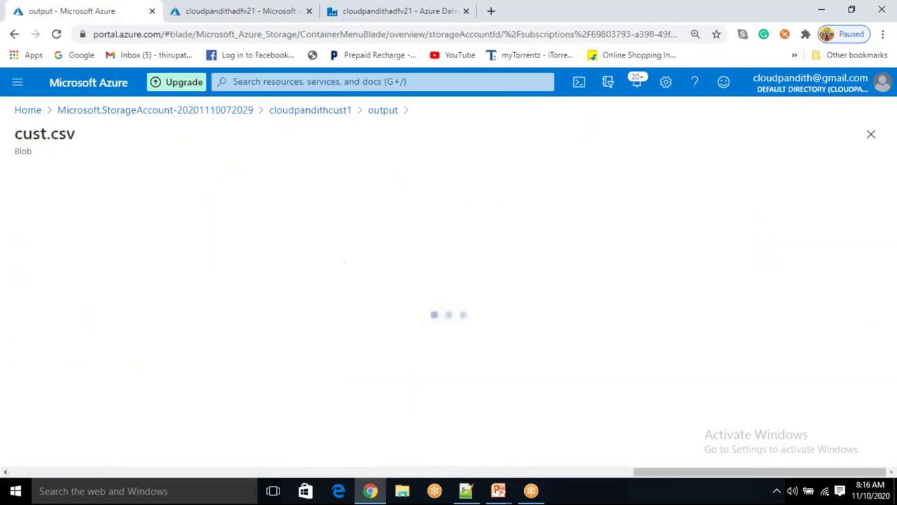
pyautogui.click(209, 210)
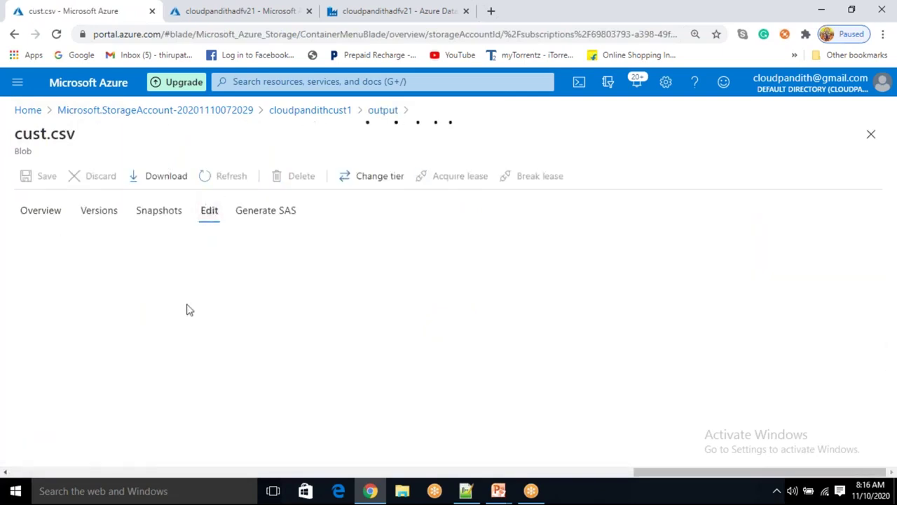
# - Examine the loaddate and runid columns and the rows of cust.csv, and return to the pl_data_validation run output in Data Factory
pyautogui.click(305, 239)
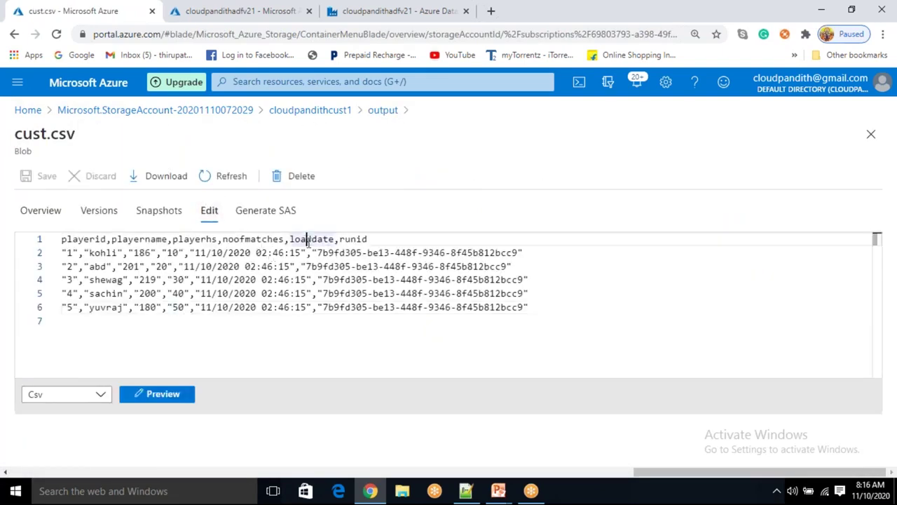
pyautogui.moveTo(349, 239); pyautogui.dragTo(408, 240)
pyautogui.moveTo(575, 308); pyautogui.dragTo(63, 239)
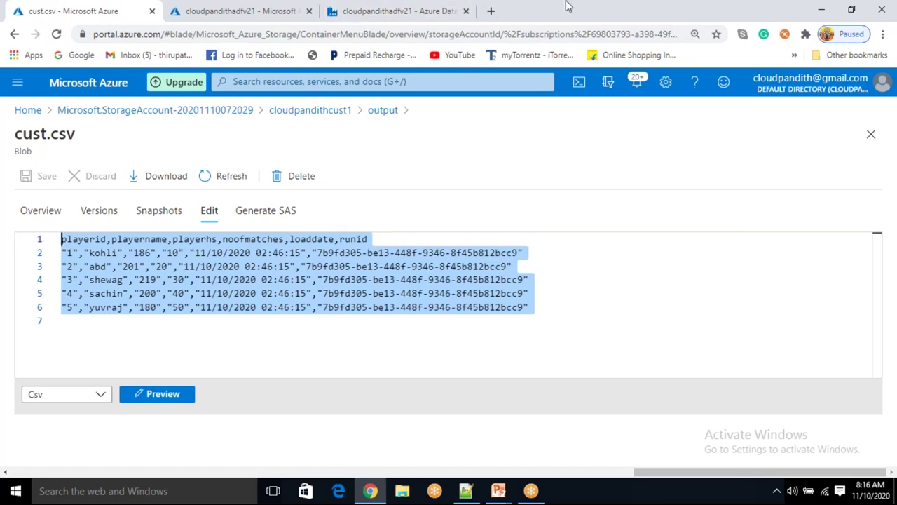
pyautogui.click(511, 321)
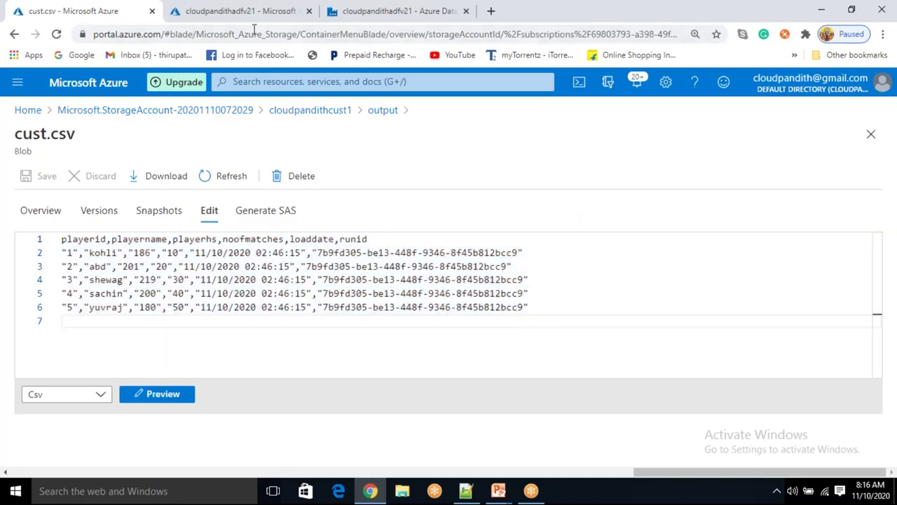
pyautogui.click(340, 16)
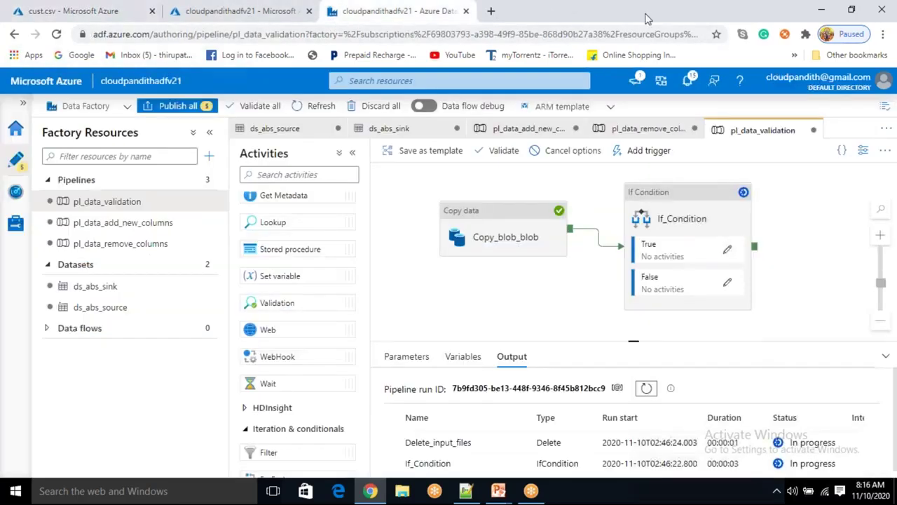